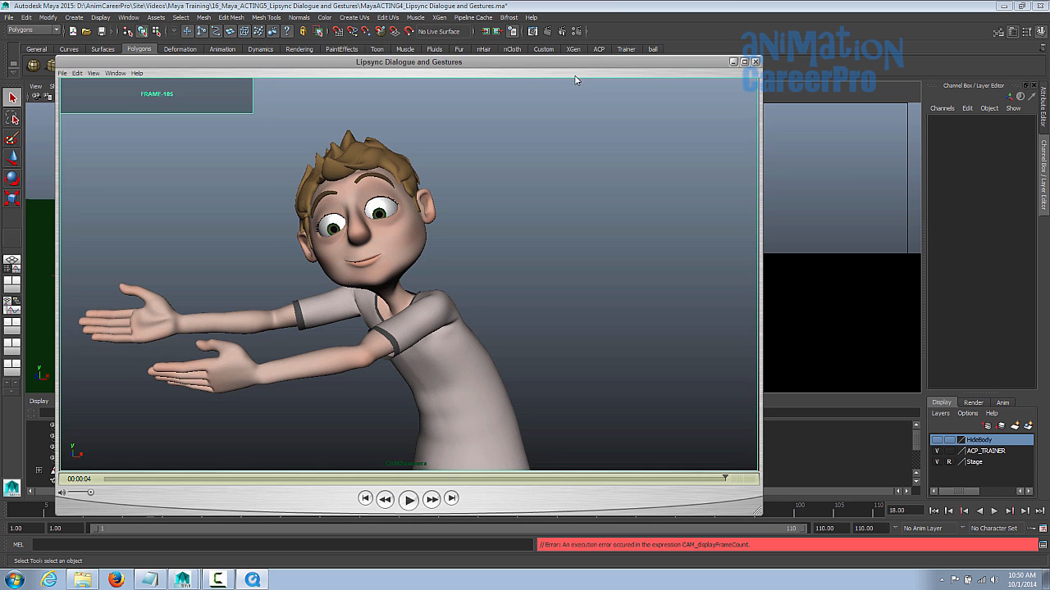
Move the Lipsync Dialogue and Gestures playblast window aside and play the clip from its first frame
left_click_drag(574, 64, 653, 59)
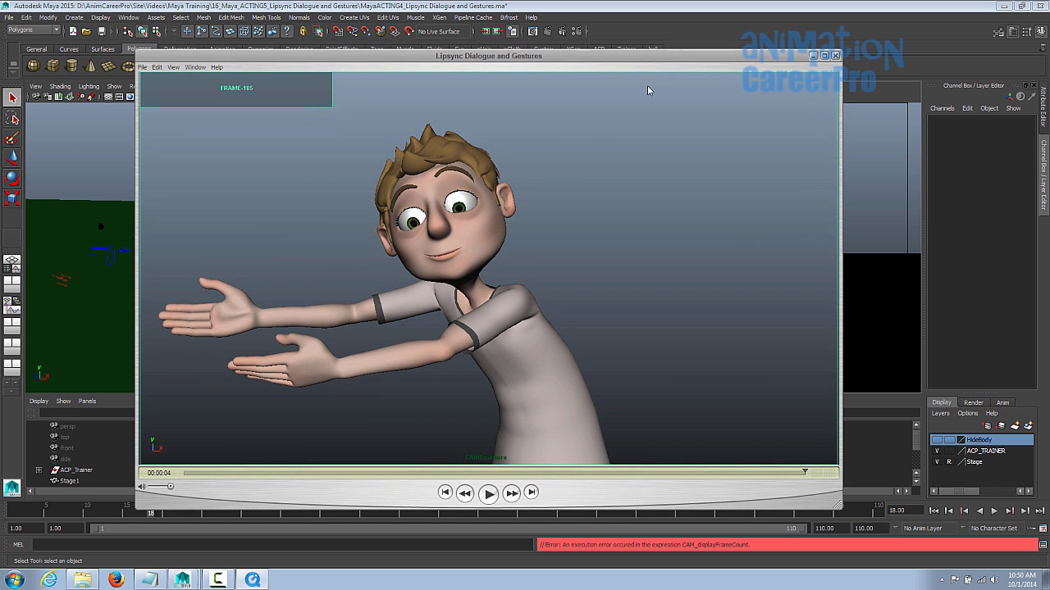
left_click(445, 492)
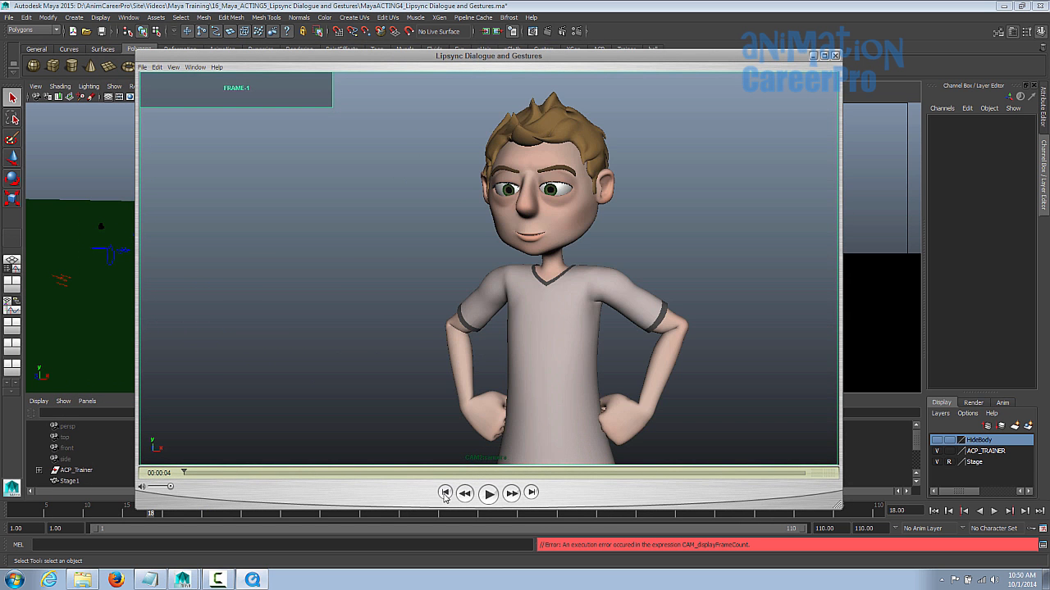
left_click(488, 494)
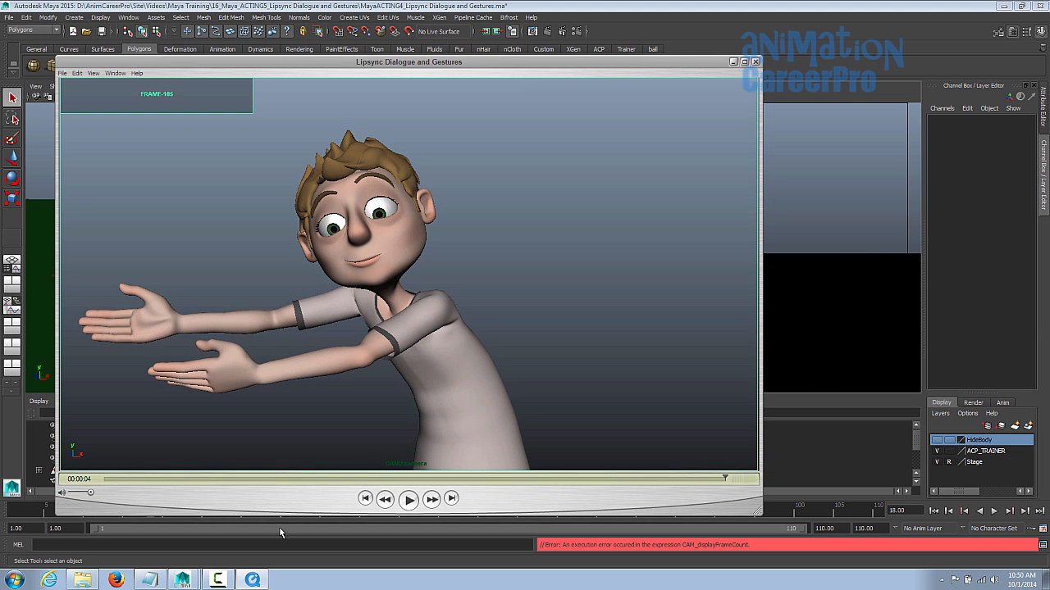
Return the playblast to frame 1 and examine the opening hands-on-hips pose up to frame 7
left_click(104, 483)
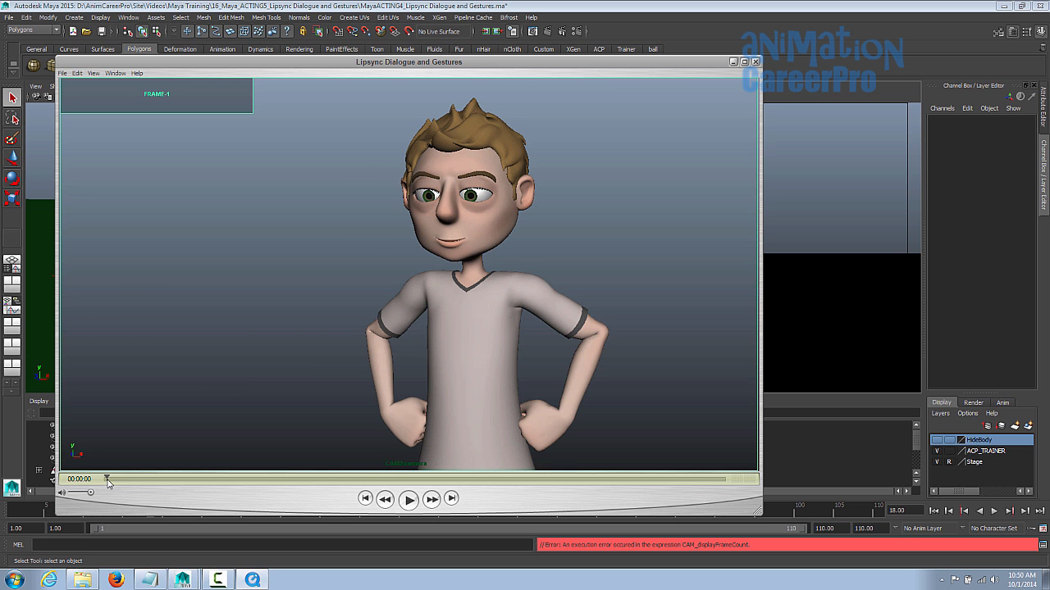
left_click(409, 499)
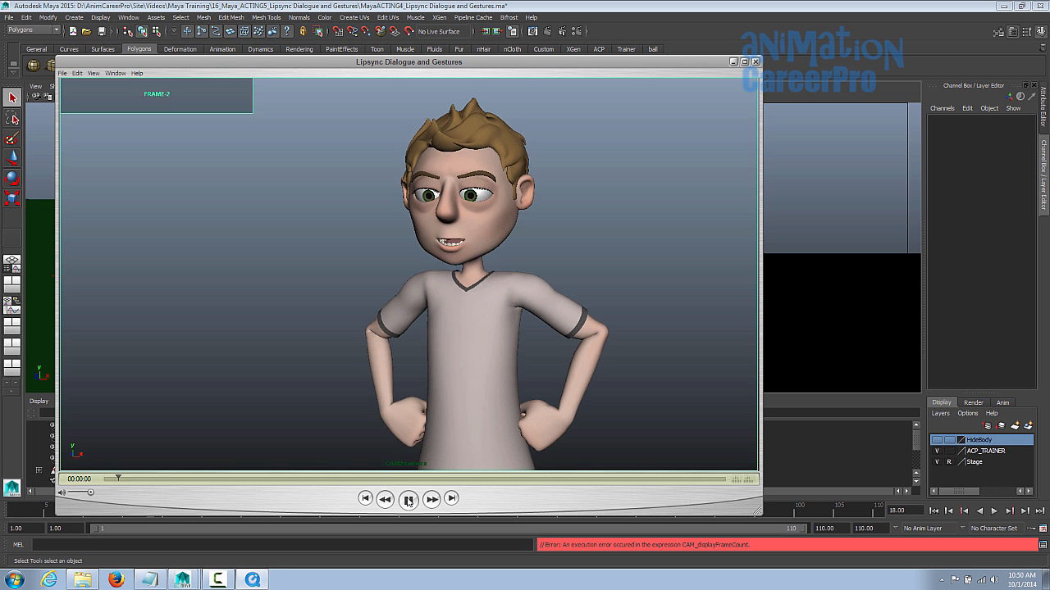
left_click(409, 500)
left_click(121, 487)
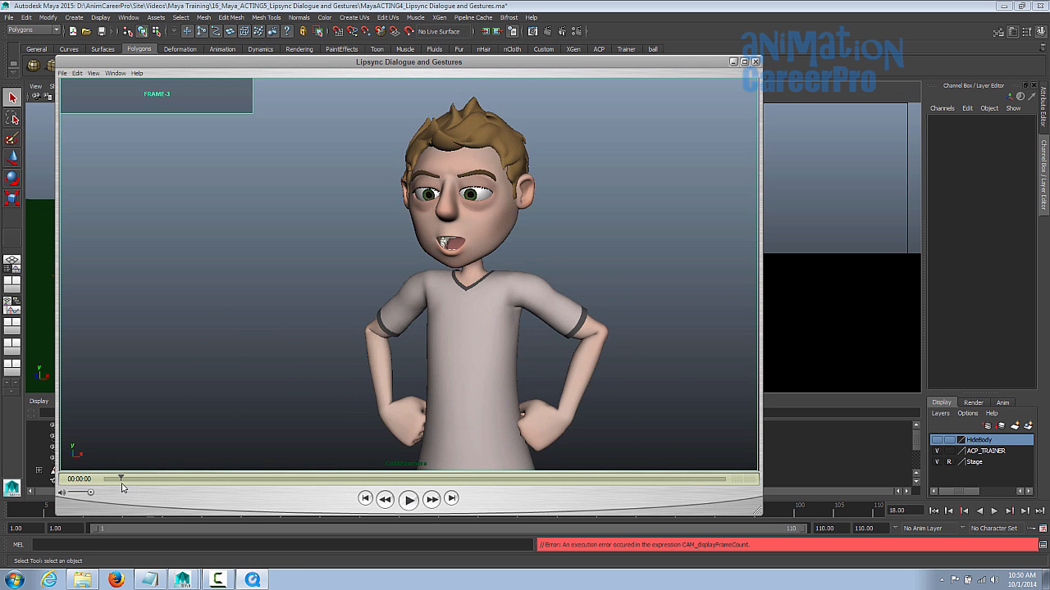
left_click_drag(121, 487, 144, 509)
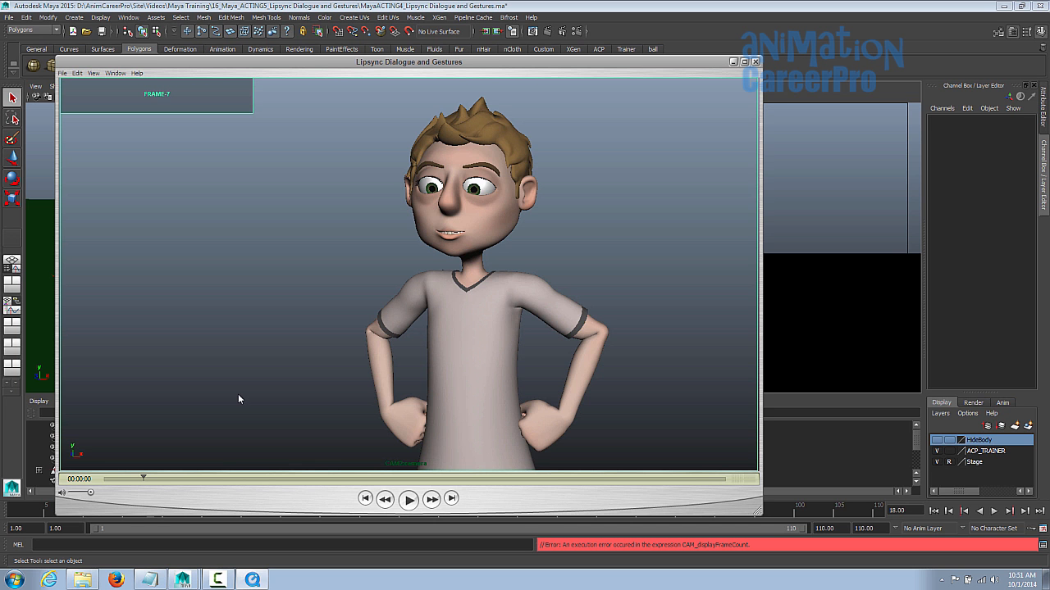
Play the arm-opening gesture to frame 26 and scrub through it again from frame 1 to frame 22
left_click(126, 481)
left_click(408, 499)
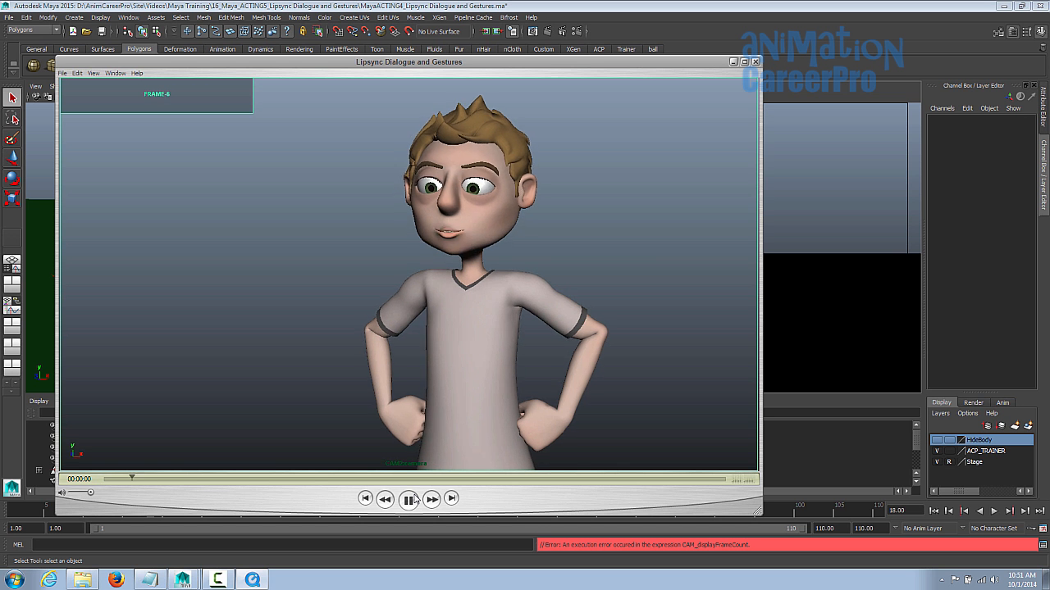
left_click(413, 499)
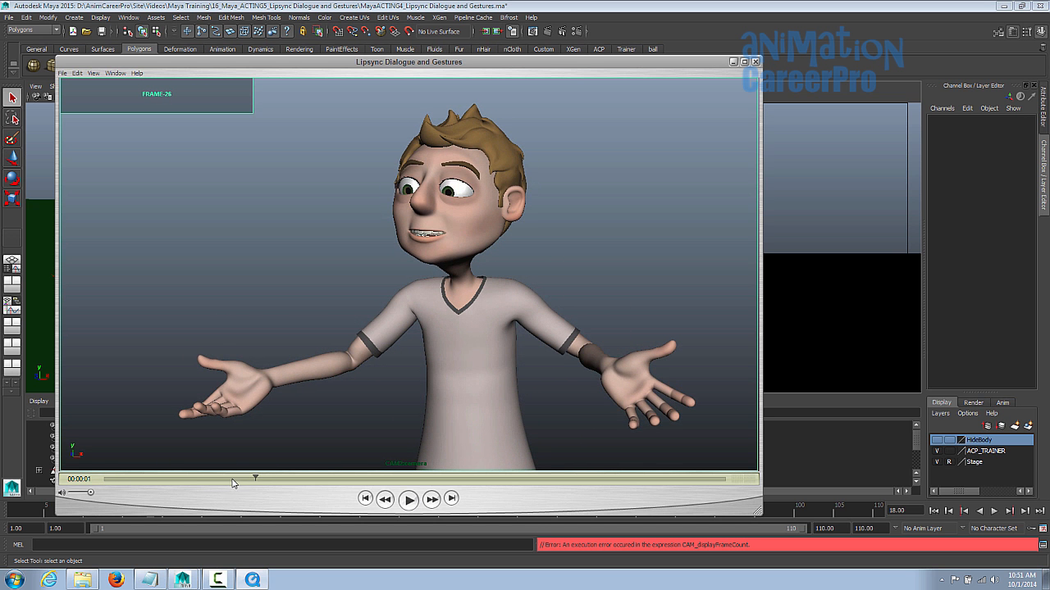
left_click(103, 480)
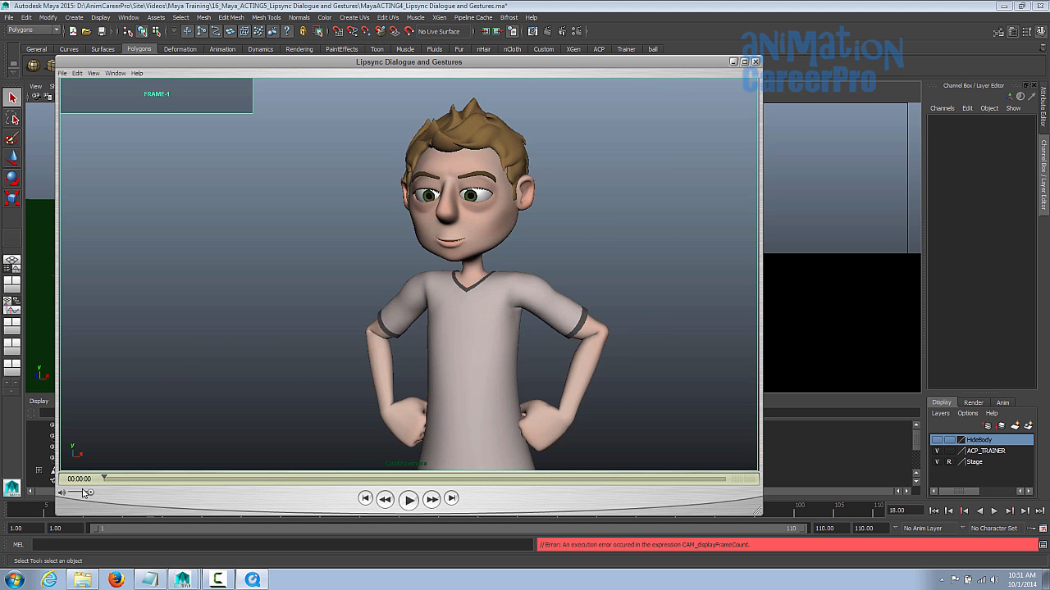
left_click_drag(102, 494, 230, 489)
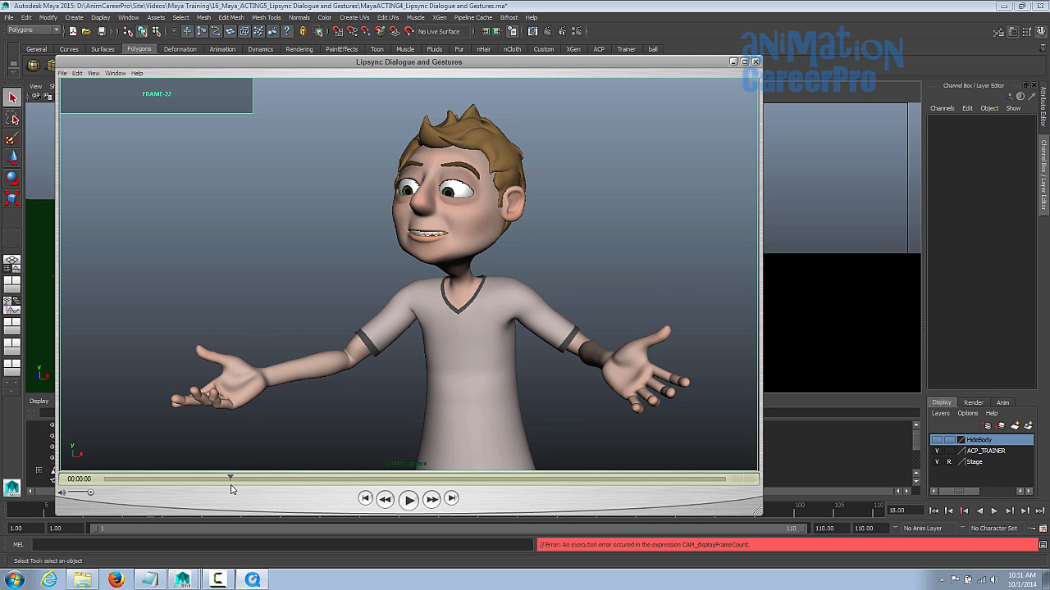
Play the clip on from frame 22 and replay the open-armed head dip around frames 36 and 37
left_click(408, 500)
left_click(408, 500)
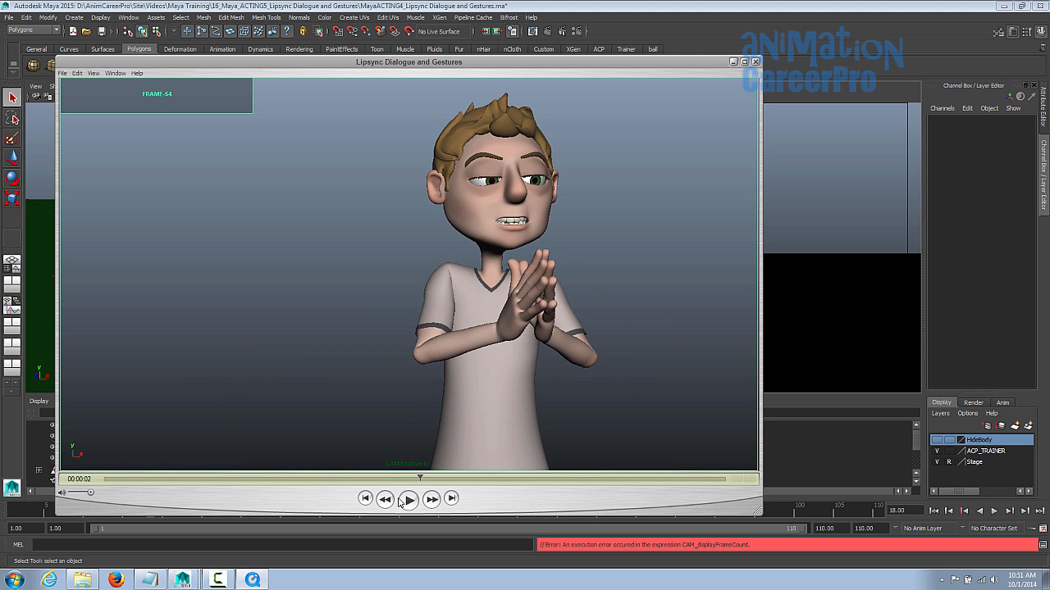
left_click(304, 478)
left_click_drag(305, 479, 312, 490)
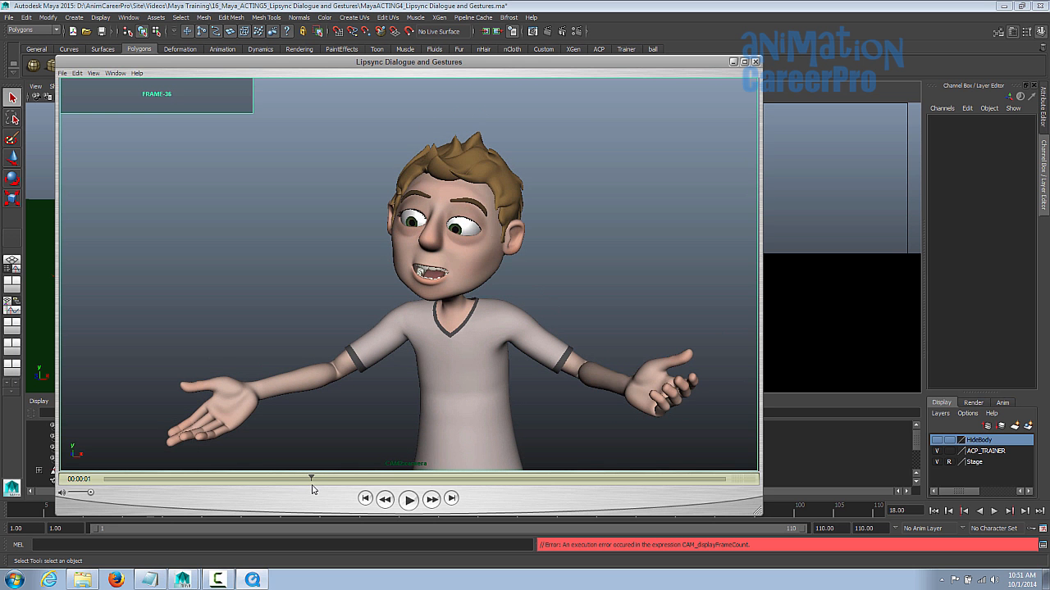
left_click(408, 501)
left_click(407, 498)
left_click_drag(382, 481, 318, 487)
left_click(414, 505)
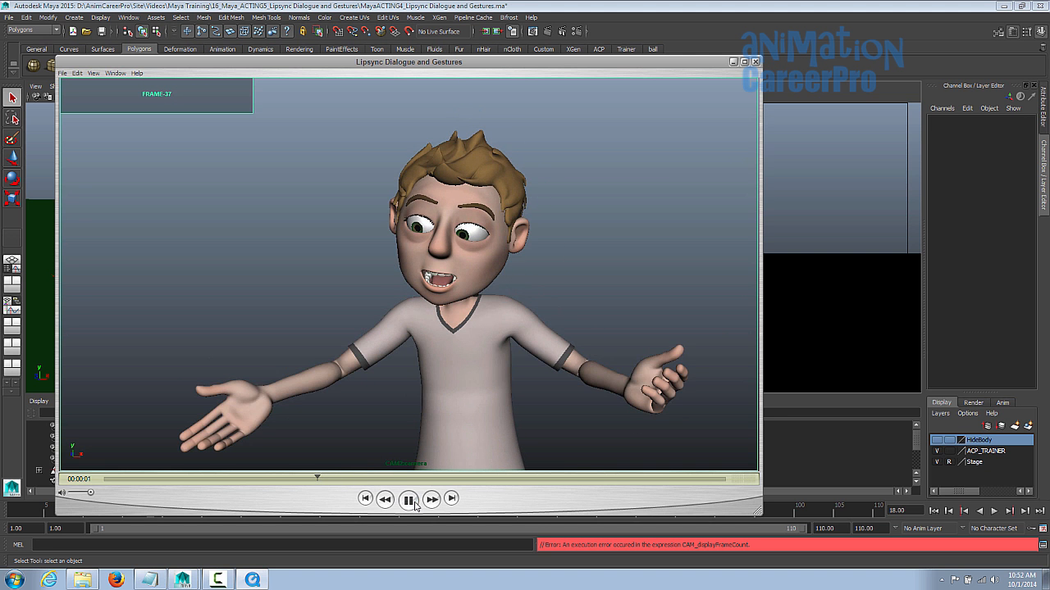
left_click(408, 499)
Examine the clasped-hands pose around frames 54 to 58 and play on to frame 82
left_click_drag(400, 485, 445, 486)
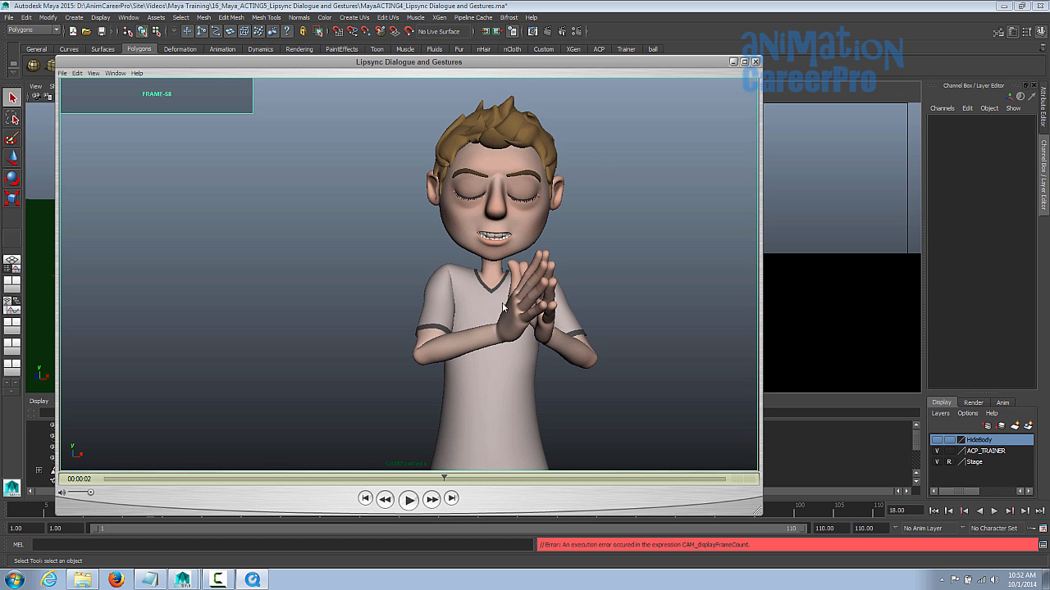
left_click(413, 500)
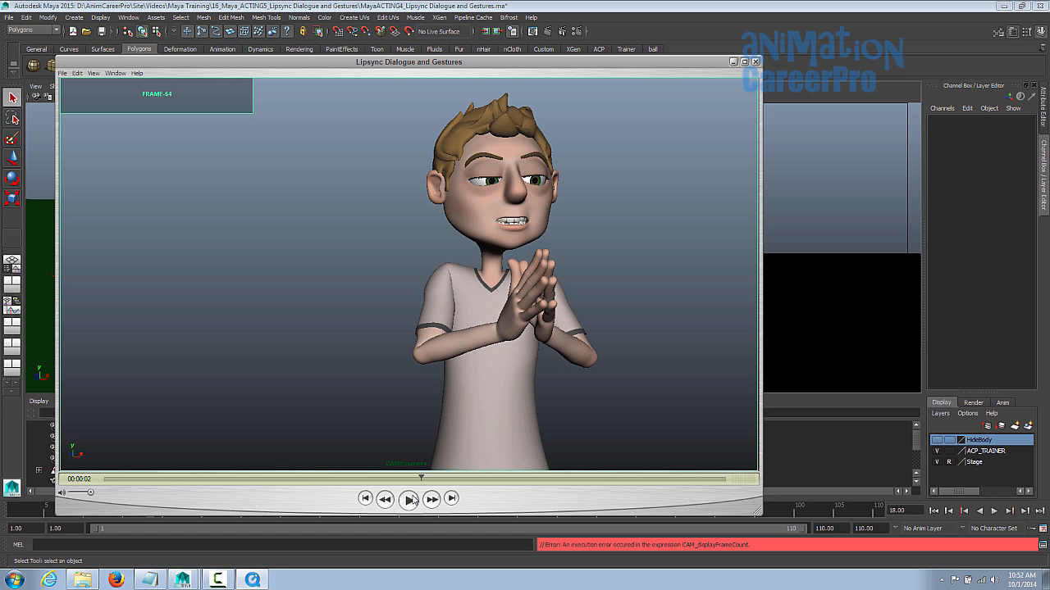
left_click(410, 501)
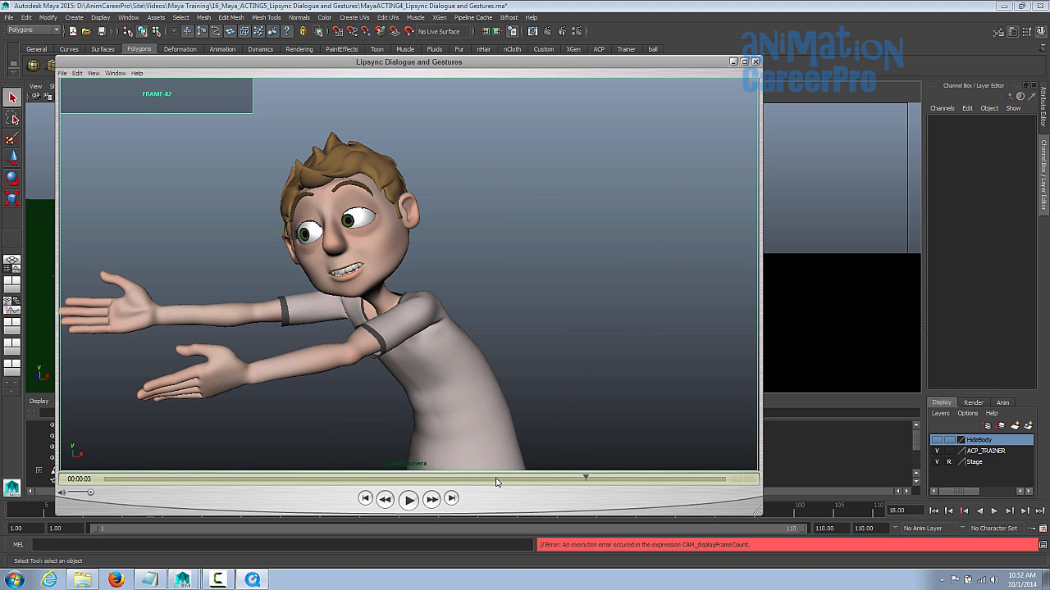
Examine the leaning anticipation pose and its line of action around frames 74 and 75, replaying the motion out of it
left_click_drag(497, 480, 544, 488)
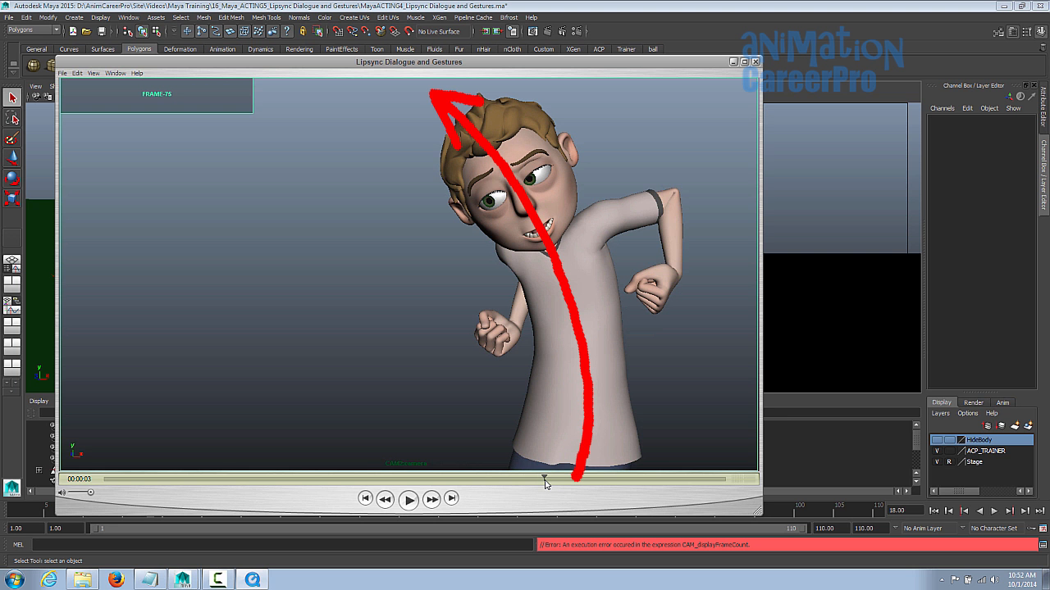
left_click(408, 499)
left_click(407, 500)
left_click_drag(561, 481, 542, 490)
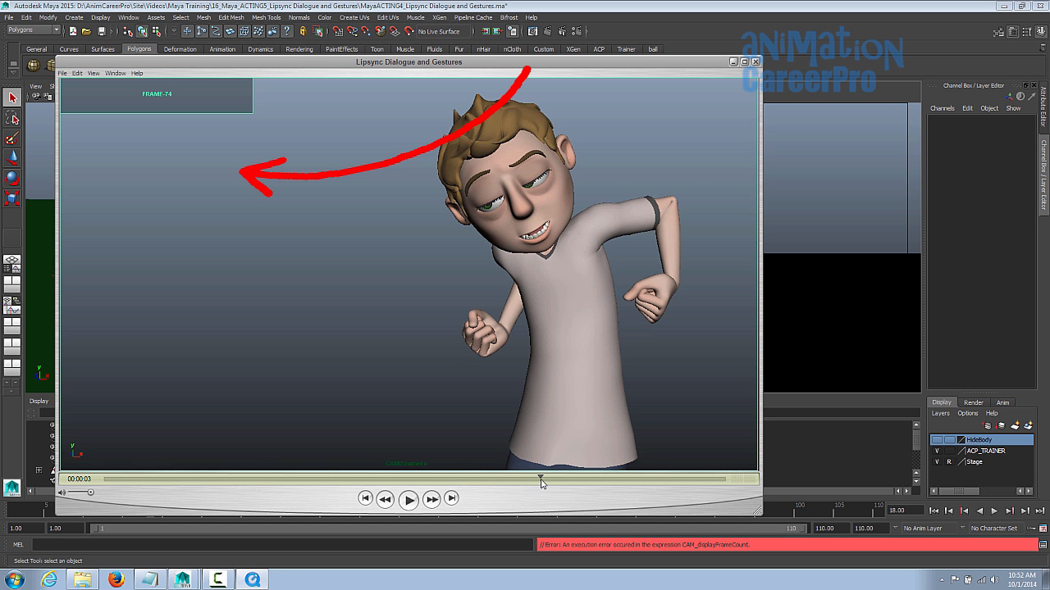
Scrub from frame 74 to about frame 94 and play the final outstretched-arms pose
left_click_drag(541, 483, 652, 479)
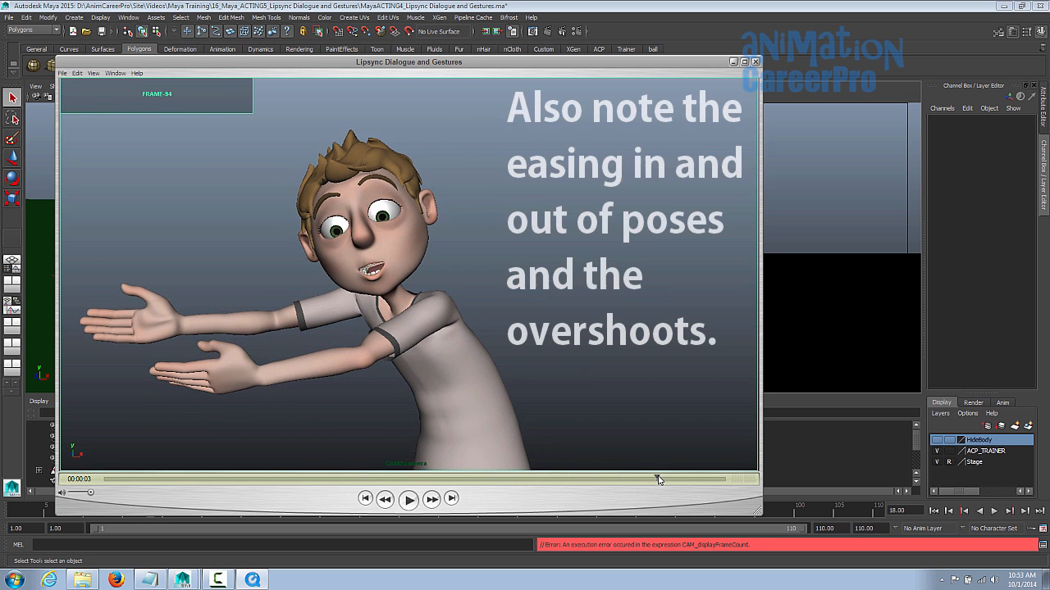
left_click(408, 499)
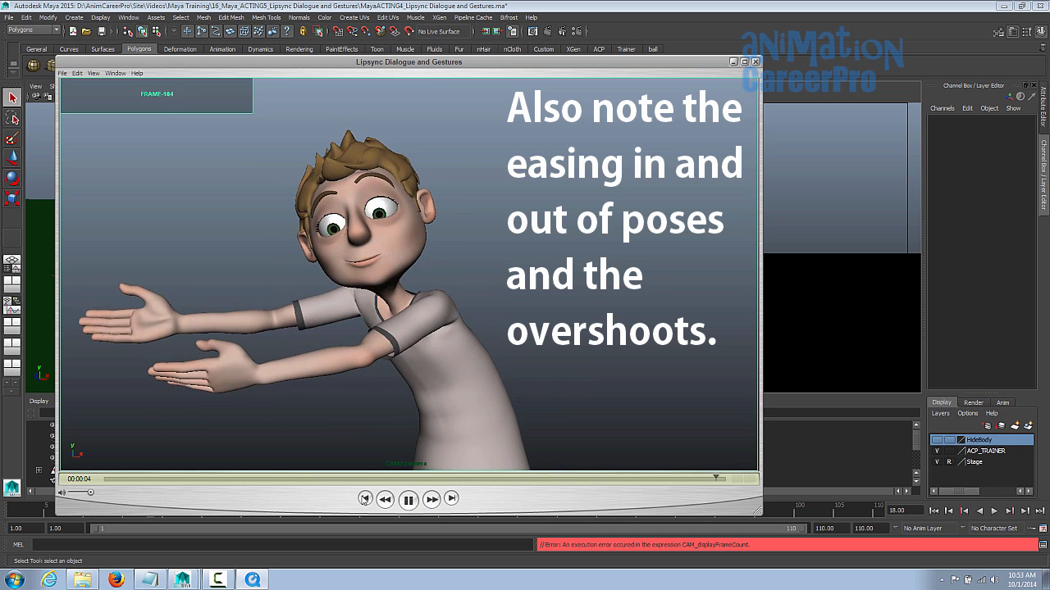
left_click(408, 499)
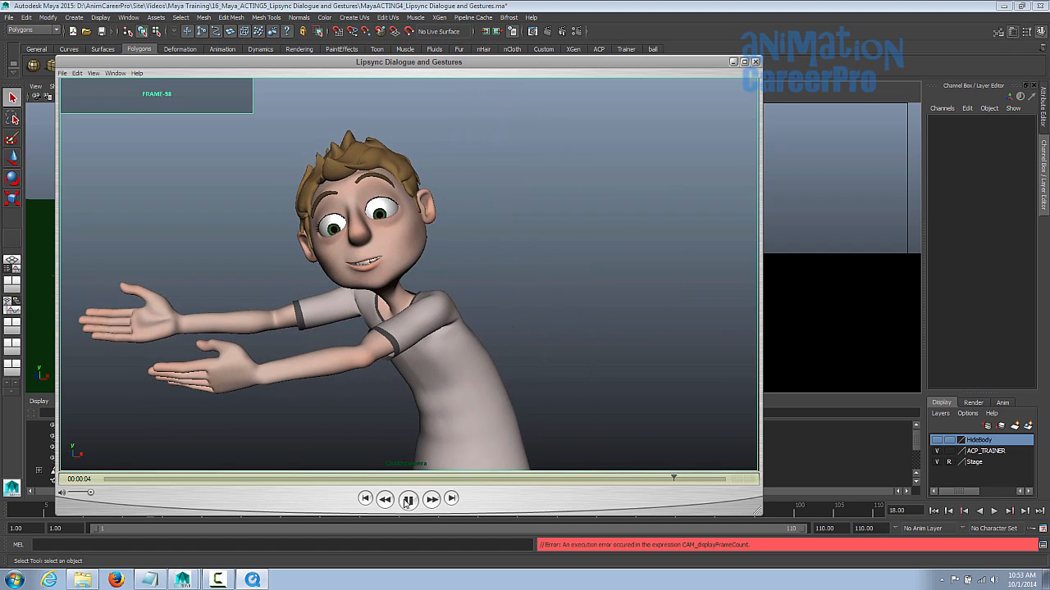
Close the playblast player, make the HideBody layer visible and display the camera view with textured shading
left_click(755, 63)
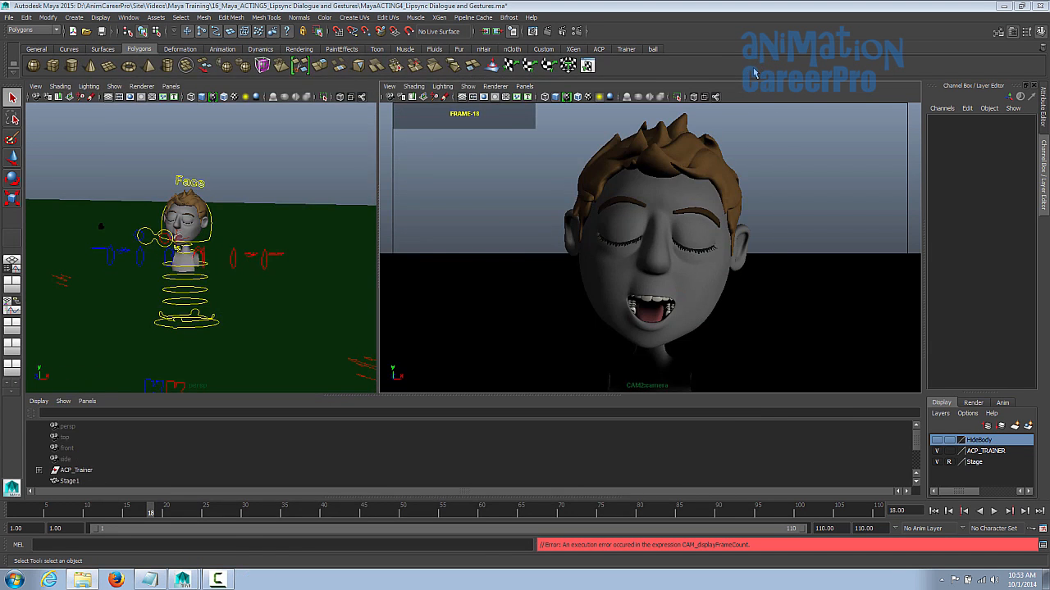
left_click(937, 441)
key("6")
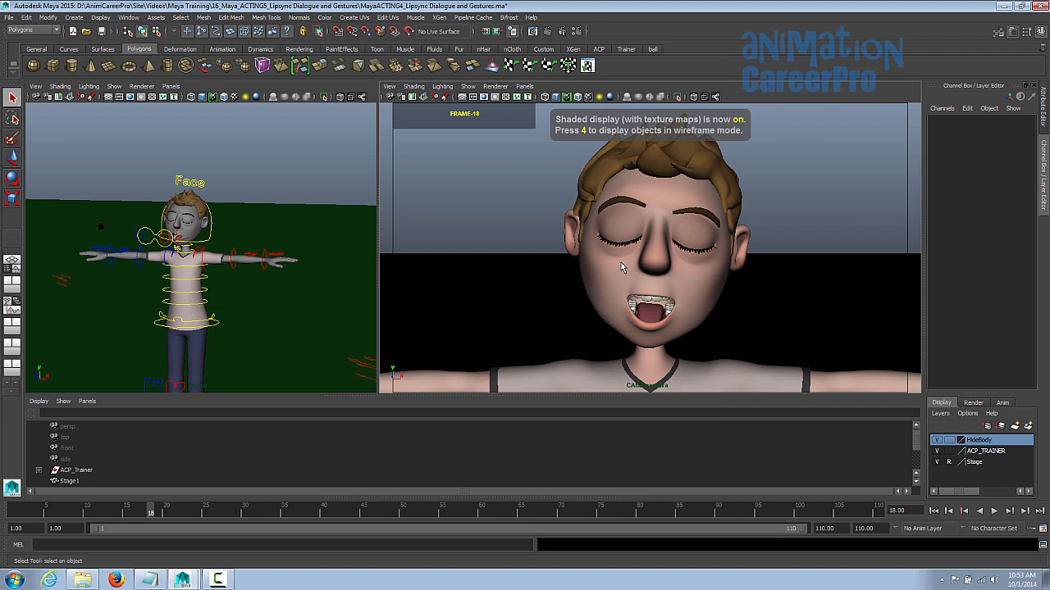
key("6")
key("5")
Frame the character's upper body in the perspective view, hide the Stage layer and maximize that view
middle_click_drag(237, 273, 258, 206, "alt")
left_click_drag(258, 206, 227, 220, "alt")
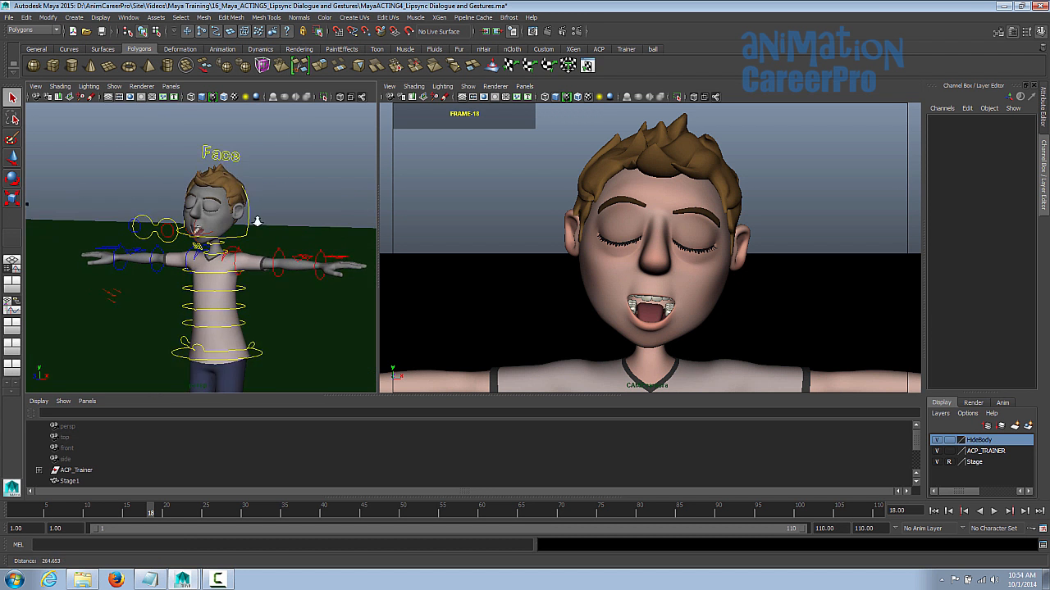
right_click_drag(227, 221, 315, 214, "alt")
left_click_drag(238, 249, 300, 251, "alt")
middle_click_drag(300, 252, 295, 205, "alt")
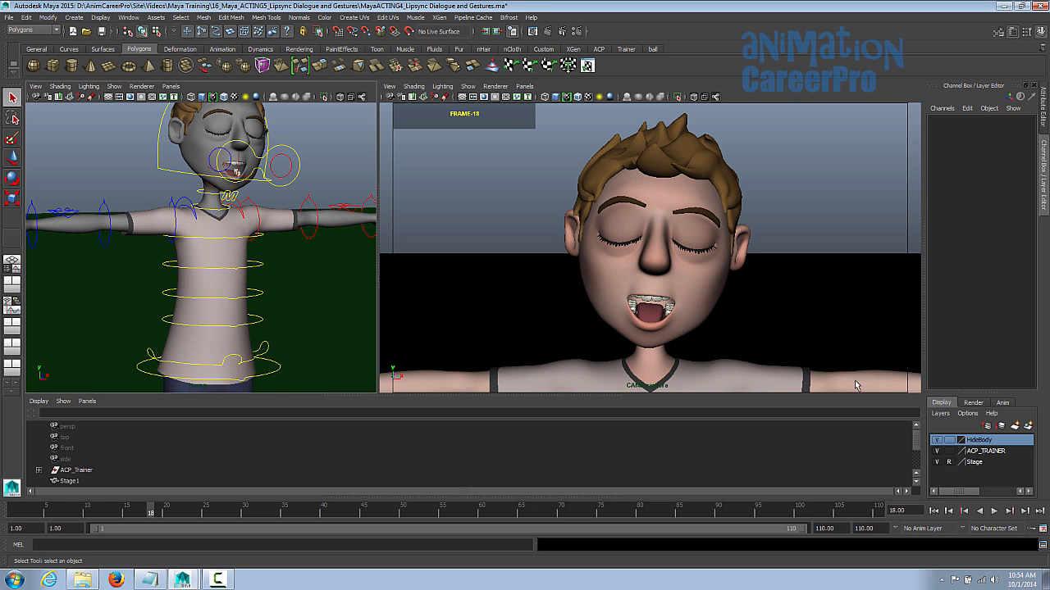
left_click(936, 463)
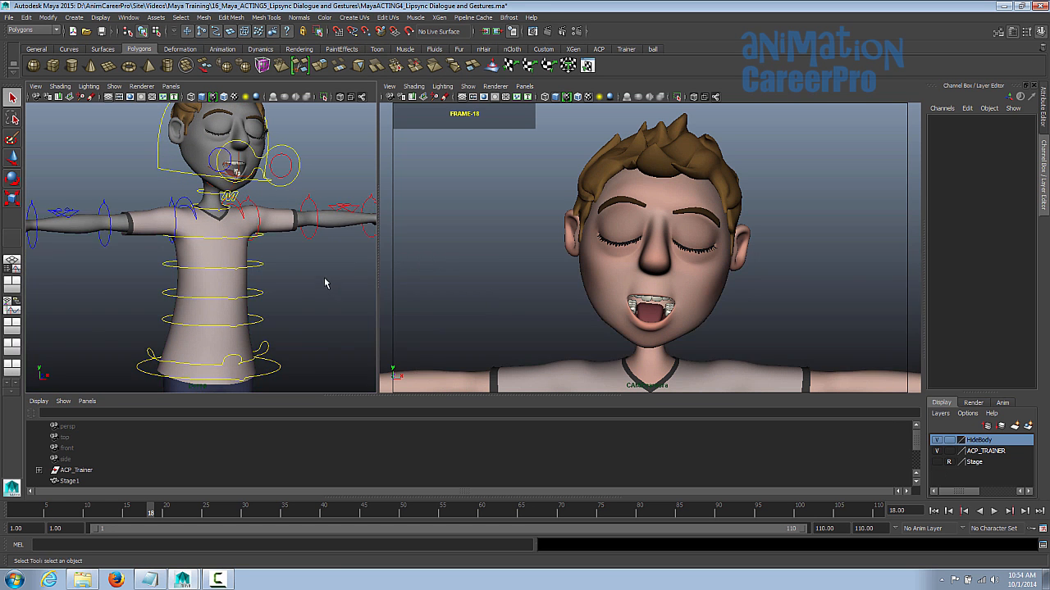
key("space")
Test both clavicle controls by moving them up and rotating them, and undo the changes
left_click(407, 273)
key("w")
left_click(490, 266)
mouse_move(486, 254)
left_mouse_down()
mouse_move(488, 242)
mouse_move(497, 282)
mouse_move(492, 212)
mouse_move(495, 260)
left_mouse_up()
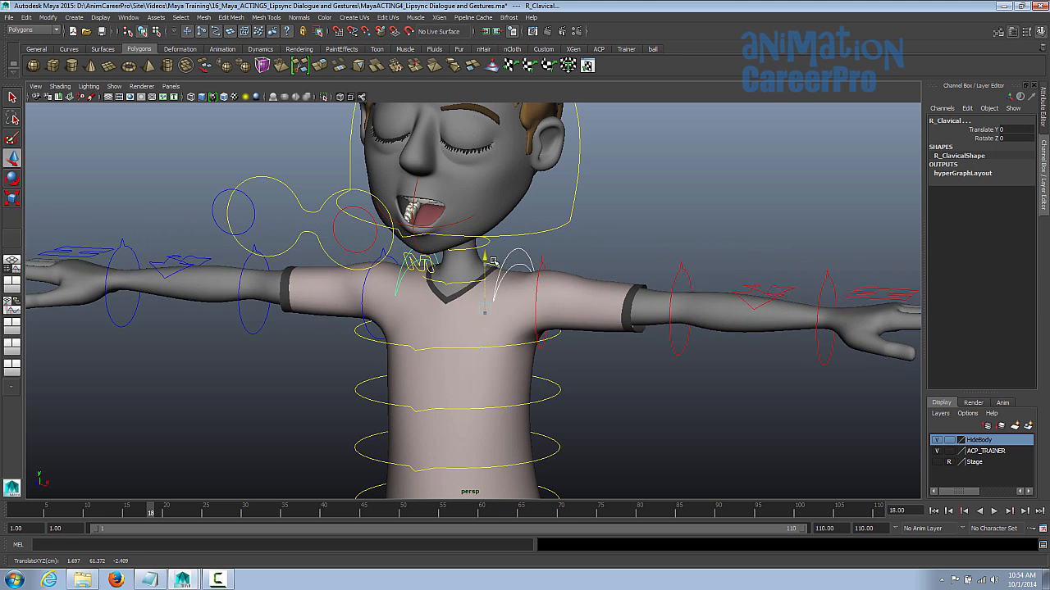
left_click_drag(491, 282, 526, 271, "alt")
key("e")
left_click_drag(526, 271, 581, 309)
key("ctrl+z")
key("ctrl+z")
Test the left arm's FK controls by rotating the elbow and the wrist, and undo the wrist rotation
left_click(537, 264)
left_click(543, 271)
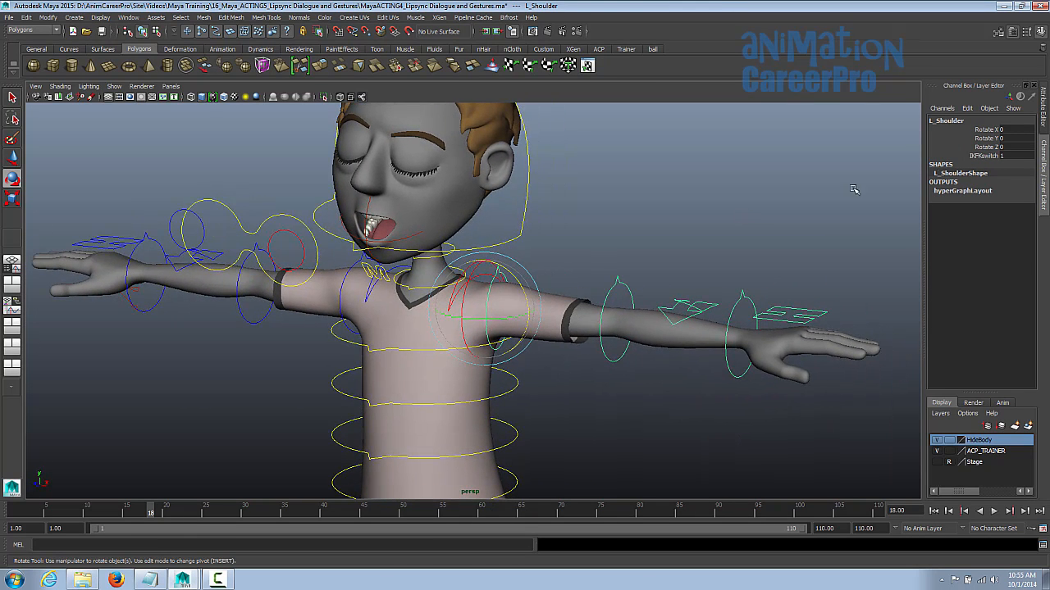
left_click(980, 156)
left_click_drag(699, 244, 644, 345, "alt")
left_click(622, 316)
key("q")
left_click(656, 354)
key("e")
key("ctrl+z")
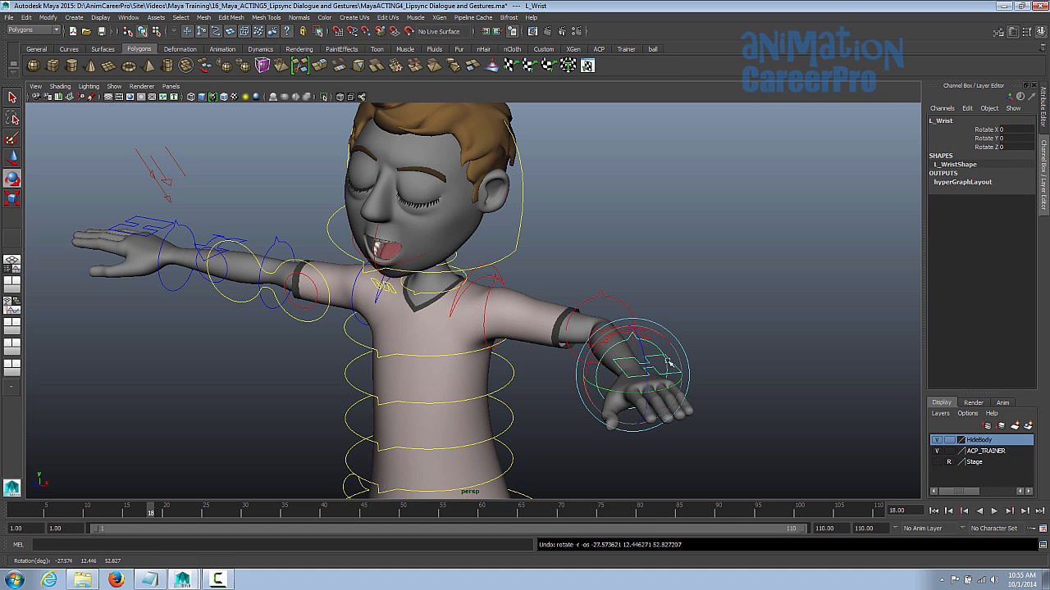
Undo the remaining FK test changes on the left arm back to the straight pose
left_click(698, 343)
left_click(672, 358)
key("ctrl+z")
key("ctrl+z")
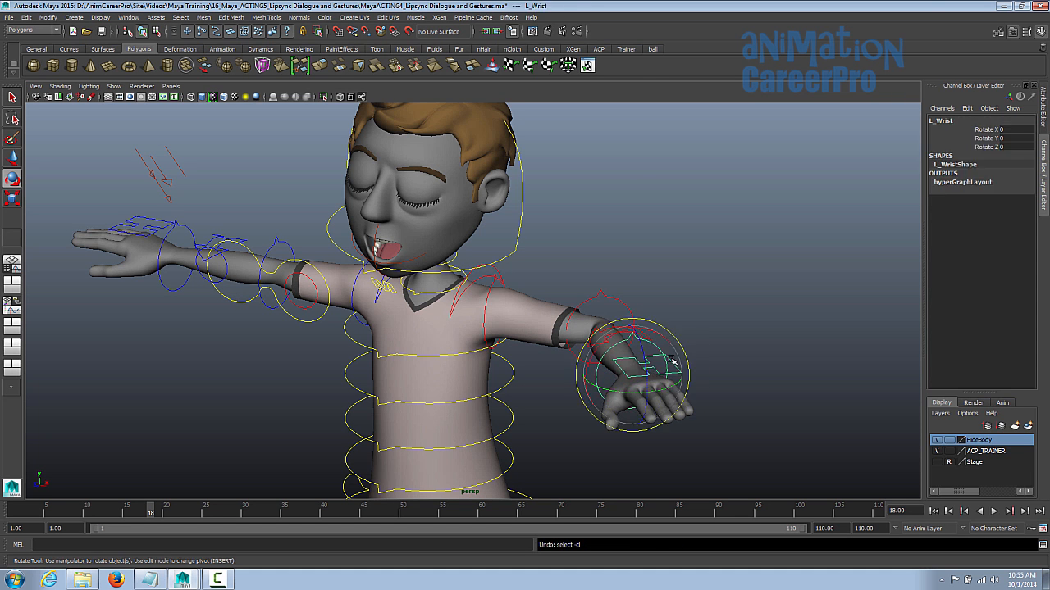
key("ctrl+z")
key("ctrl+z")
Switch the left arm from FK to IK using the L_Shoulder control's IKFKswitch attribute
mouse_move(646, 307)
left_mouse_down()
mouse_move(637, 346)
mouse_move(662, 294)
left_mouse_up()
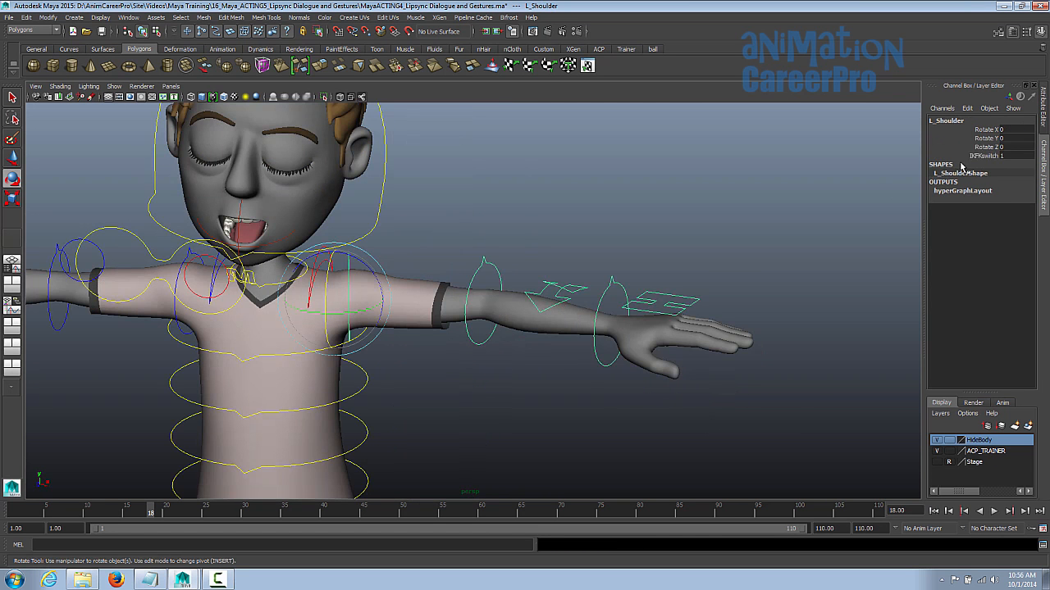
left_click(956, 156)
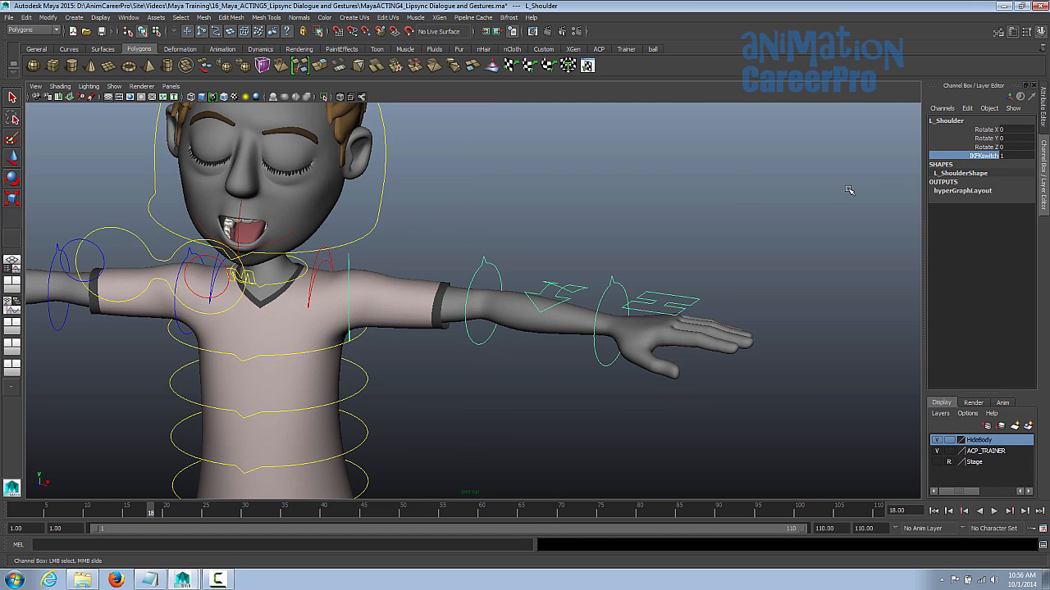
middle_click_drag(678, 204, 605, 211)
Move the left IK hand control down and inward toward the body to bend the arm
left_click(652, 283)
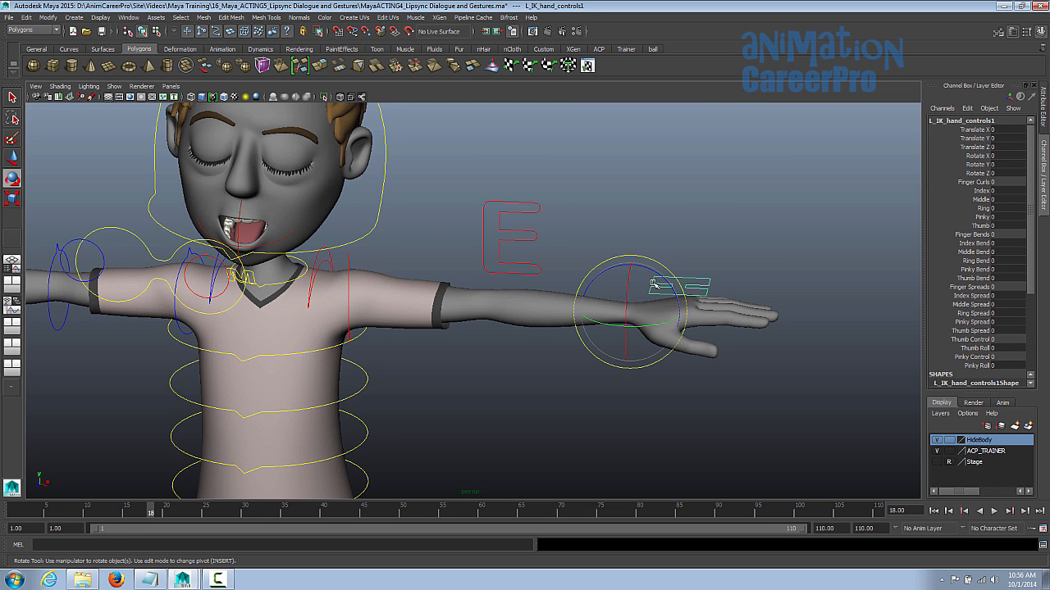
key("w")
left_click_drag(642, 313, 541, 328)
Test the left arm's IK elbow control by moving it, and undo the IK arm changes back to the straight FK pose
key("e")
left_click(539, 235)
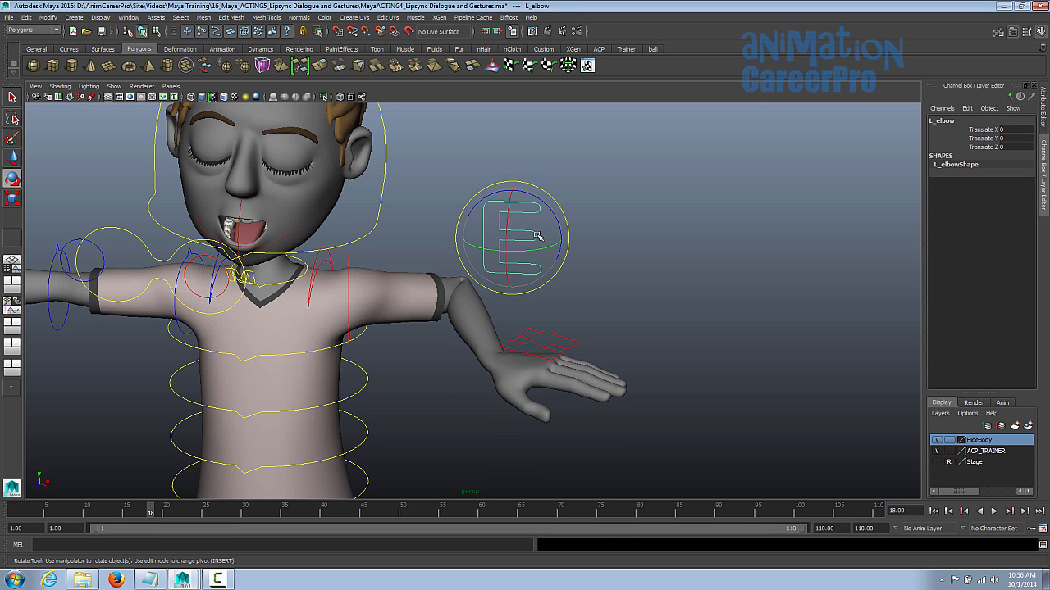
key("w")
mouse_move(511, 185)
left_mouse_down()
mouse_move(461, 391)
mouse_move(500, 187)
left_mouse_up()
key("ctrl+z")
key("ctrl+z")
key("ctrl+z")
key("ctrl+z")
key("ctrl+z")
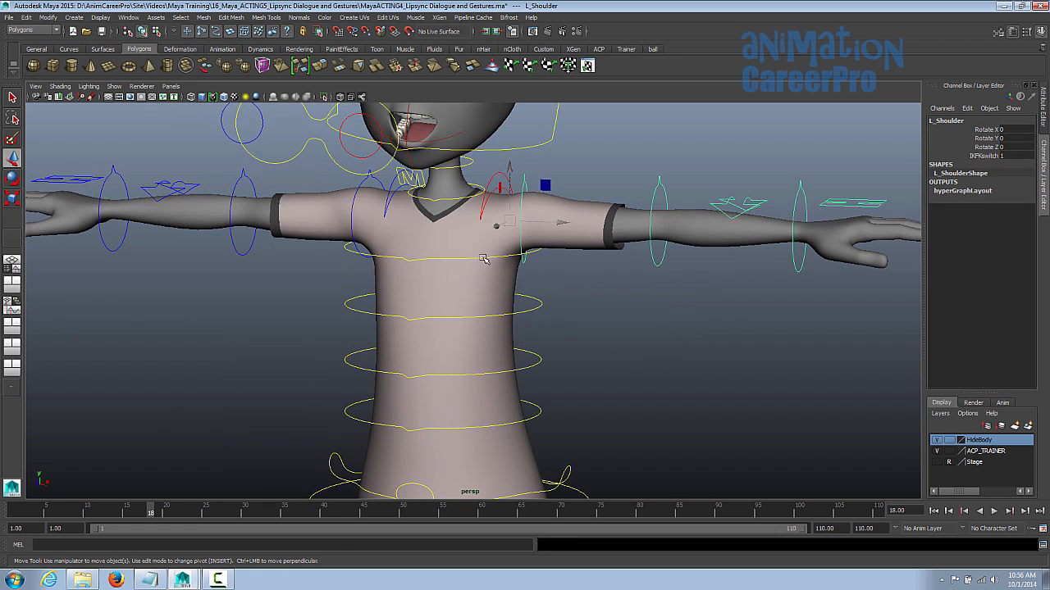
Pick through the chest and torso controls, test-rotate the lower torso control, and undo the rotation
left_click(485, 259)
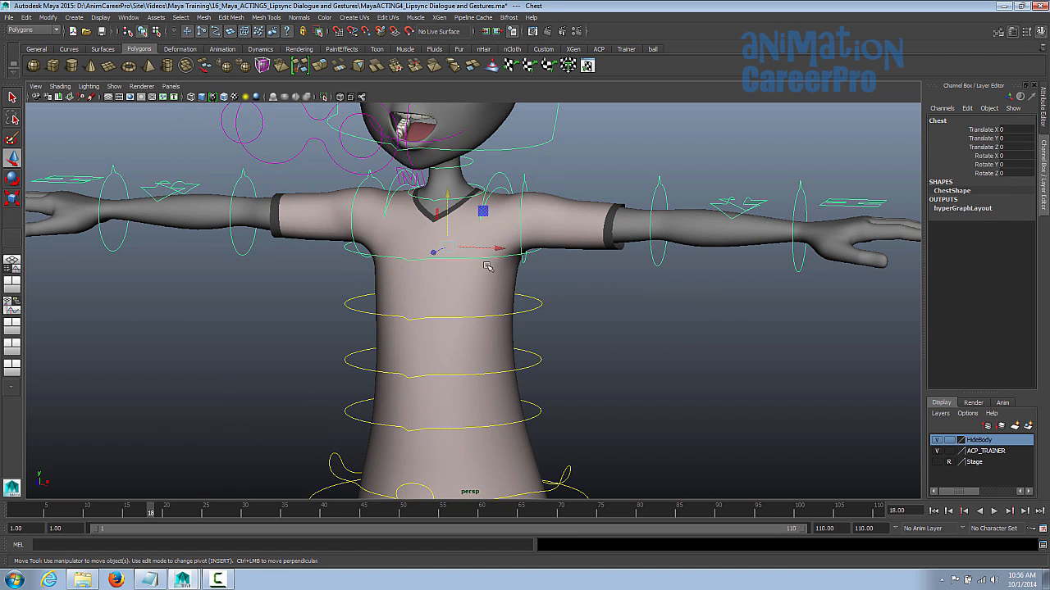
left_click(526, 311)
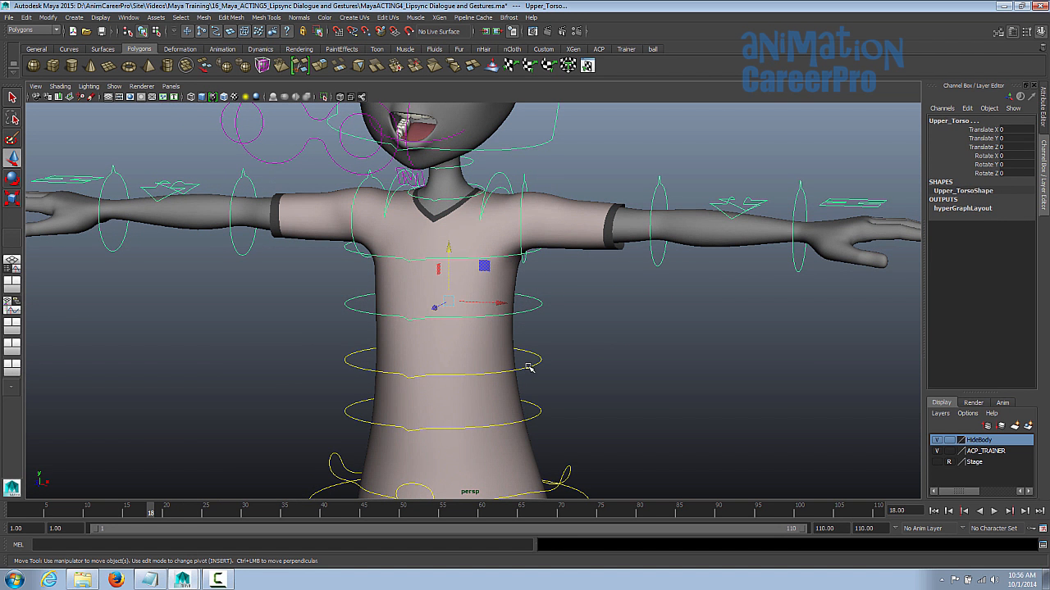
key("e")
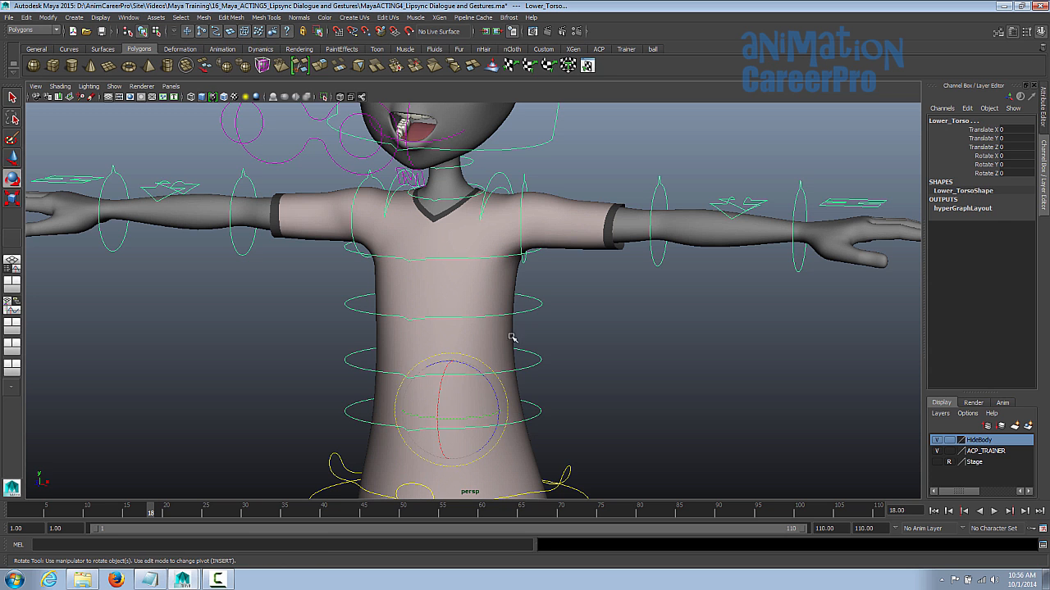
left_click_drag(473, 366, 520, 381)
key("ctrl+z")
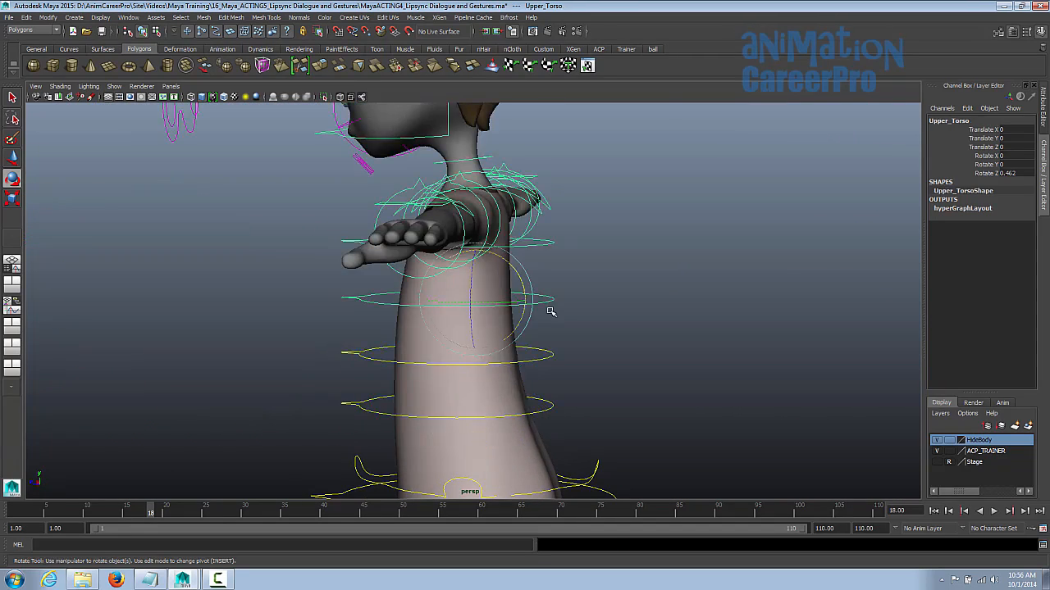
Test-rotate the upper torso and the other upper spine controls, undoing each rotation
left_click_drag(518, 275, 511, 315)
key("ctrl+z")
left_click_drag(428, 345, 623, 361, "alt")
right_click_drag(422, 396, 385, 443, "alt")
middle_click_drag(385, 443, 421, 398, "alt")
left_click(547, 282)
left_click_drag(546, 275, 536, 204)
key("ctrl+z")
left_click(516, 213)
key("ctrl+z")
Move the root control at the waist down to bend the knees
left_click(578, 356)
left_click(589, 379)
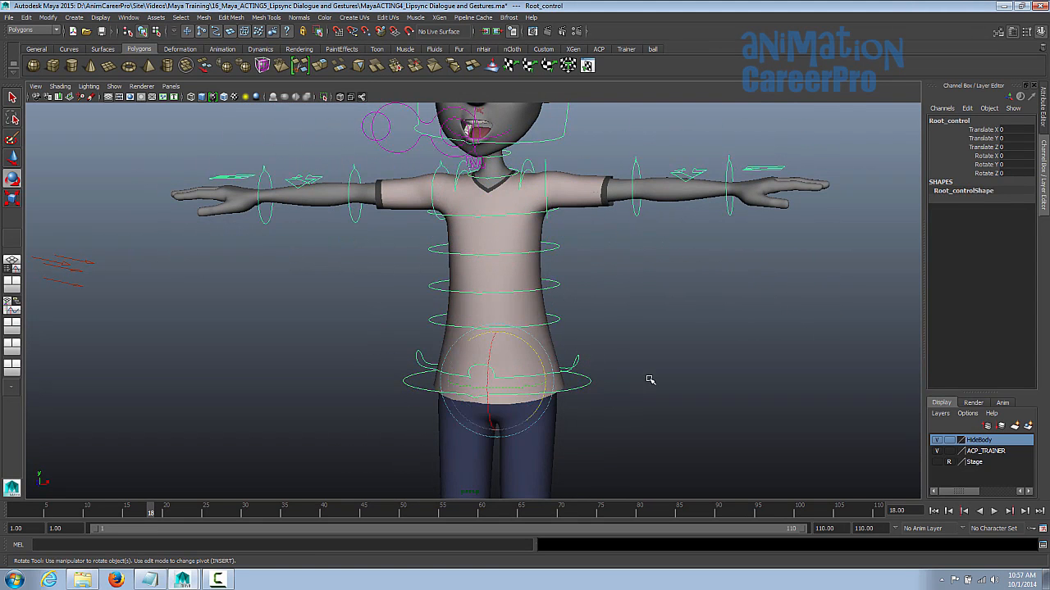
left_click_drag(642, 380, 599, 373, "alt")
middle_click_drag(600, 372, 587, 312, "alt")
key("w")
left_click_drag(486, 265, 490, 296)
Test-rotate the hips independently with the HipsRotate control and undo the rotation
left_click_drag(469, 337, 500, 317, "alt")
left_click(547, 330)
key("e")
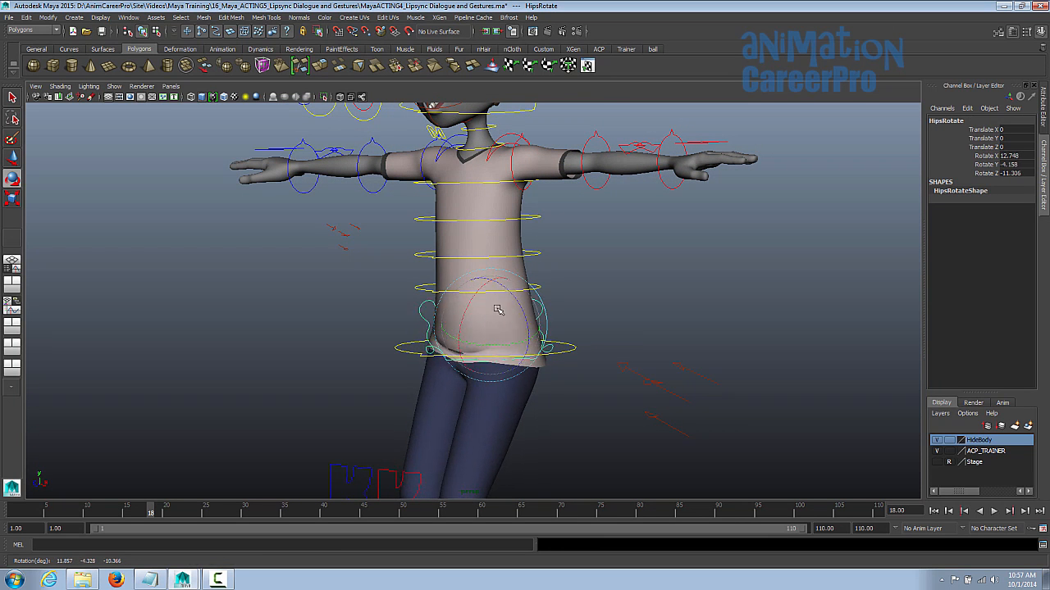
key("ctrl+z")
Test the knee controls by shifting the right knee about -4.7 and the left knee about -3.6 in X, and undo both moves
right_click_drag(497, 313, 399, 315, "alt")
middle_click_drag(398, 400, 398, 301, "alt")
left_click_drag(399, 300, 471, 295, "alt")
middle_click_drag(530, 299, 532, 281, "alt")
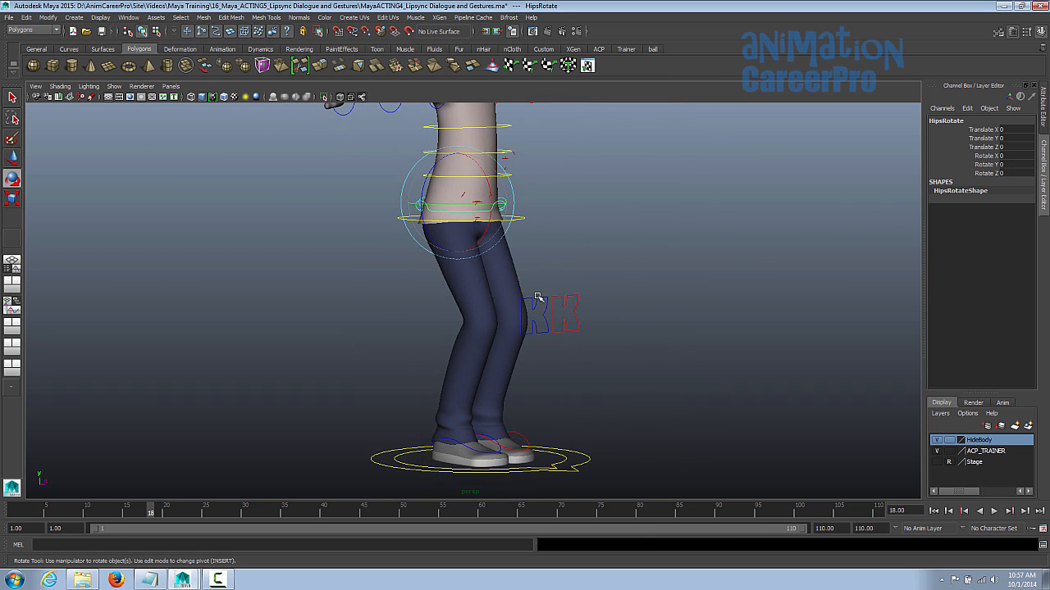
left_click(537, 297)
key("w")
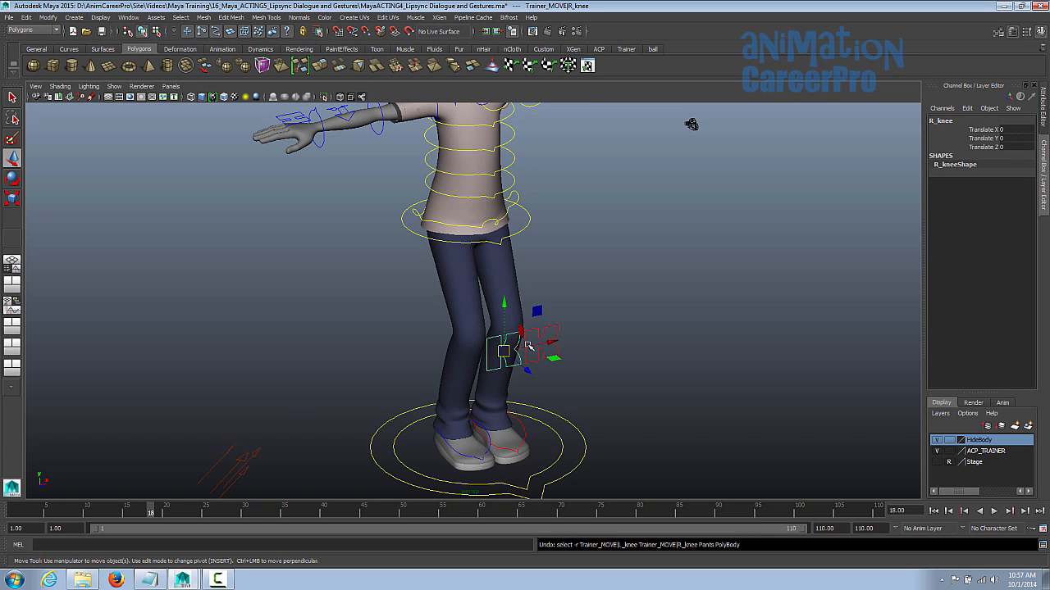
mouse_move(528, 347)
left_mouse_down()
mouse_move(430, 368)
mouse_move(529, 352)
left_mouse_up()
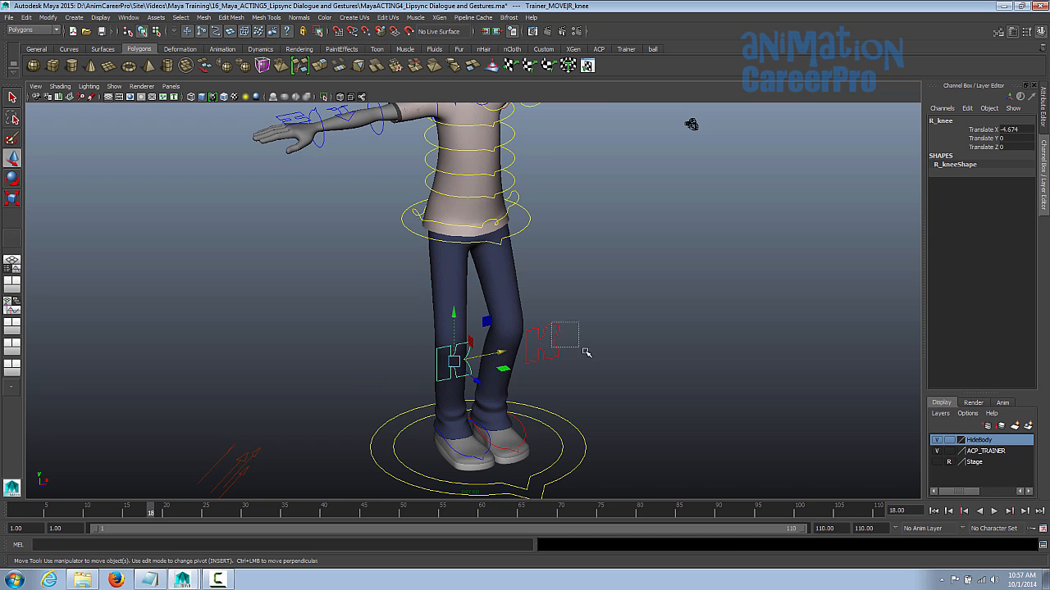
left_click_drag(587, 335, 525, 377)
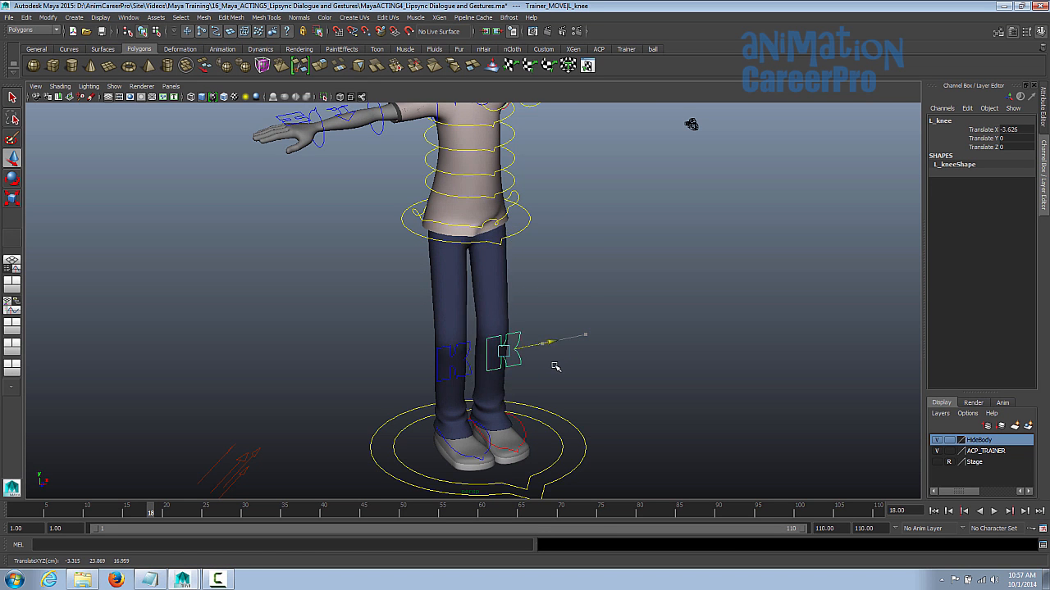
key("ctrl+z")
key("ctrl+z")
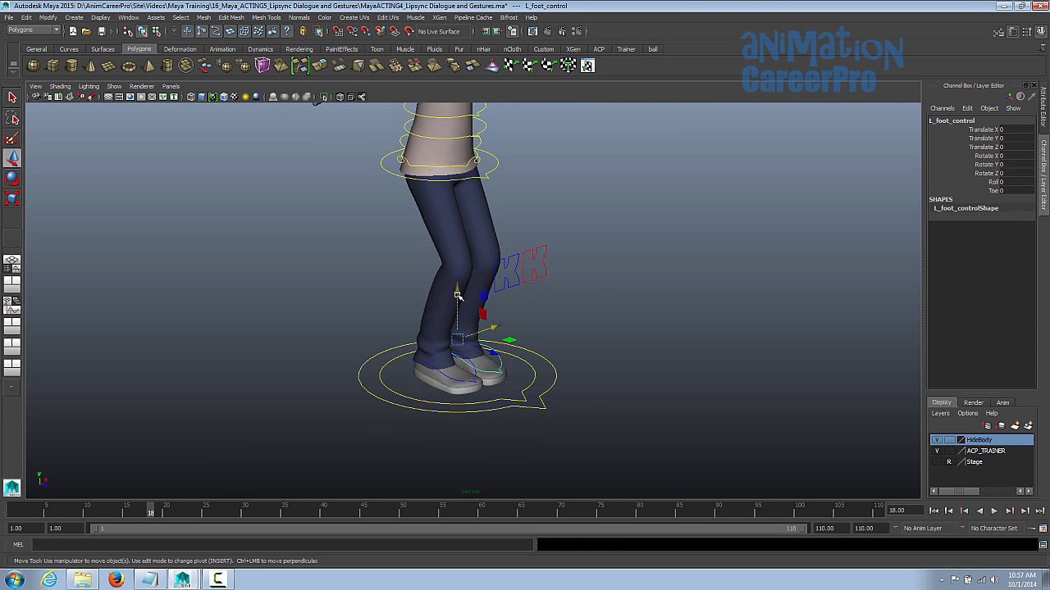
Move the left foot control up about 4.5 and forward about 5, then try its Roll attribute and undo the roll
left_click_drag(453, 295, 448, 251)
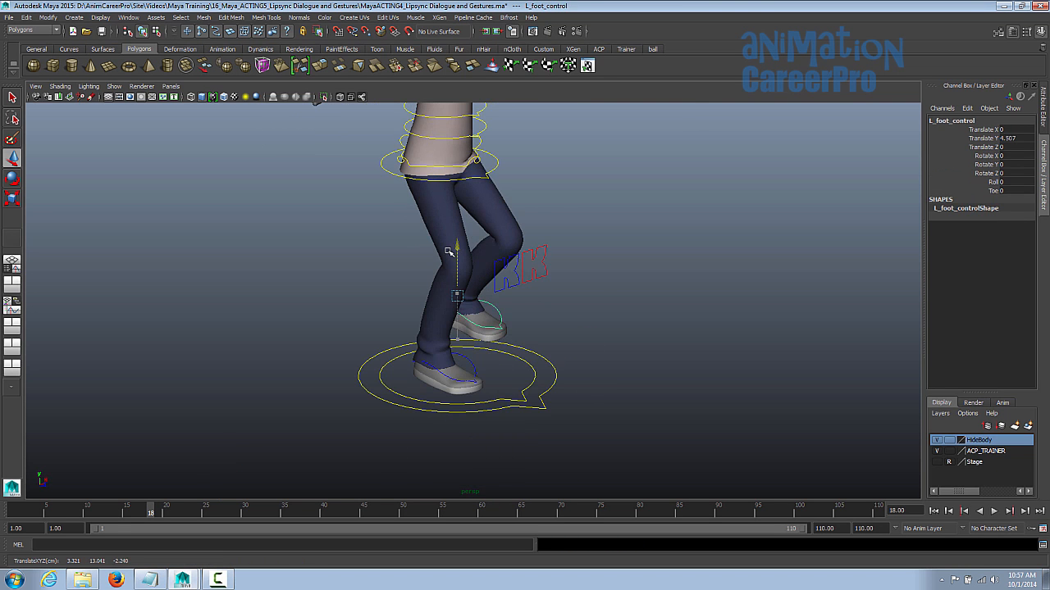
left_click_drag(491, 309, 525, 322)
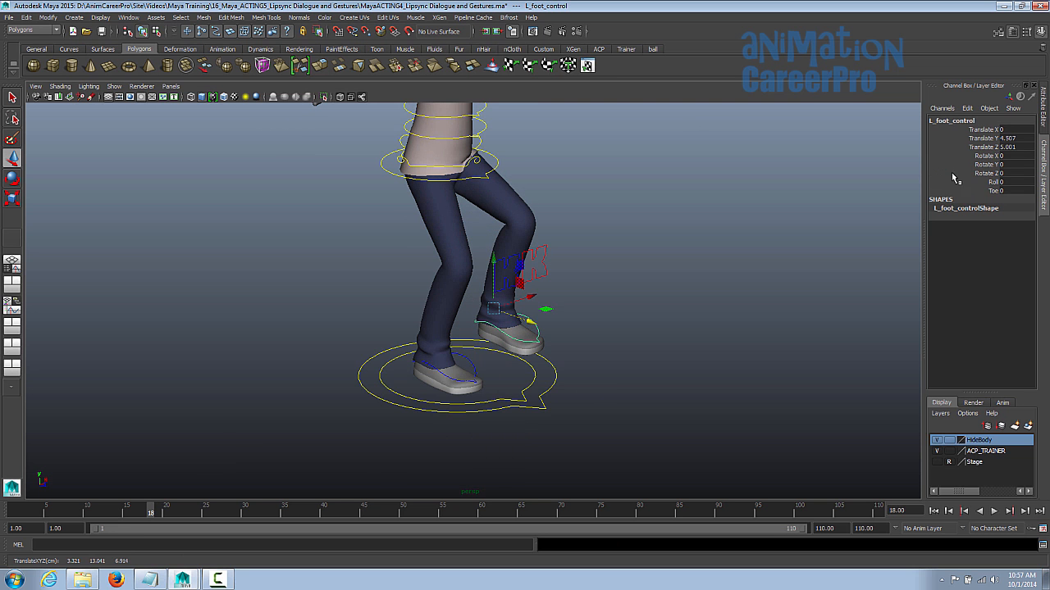
left_click(993, 183)
middle_click_drag(574, 328, 674, 325)
key("ctrl+z")
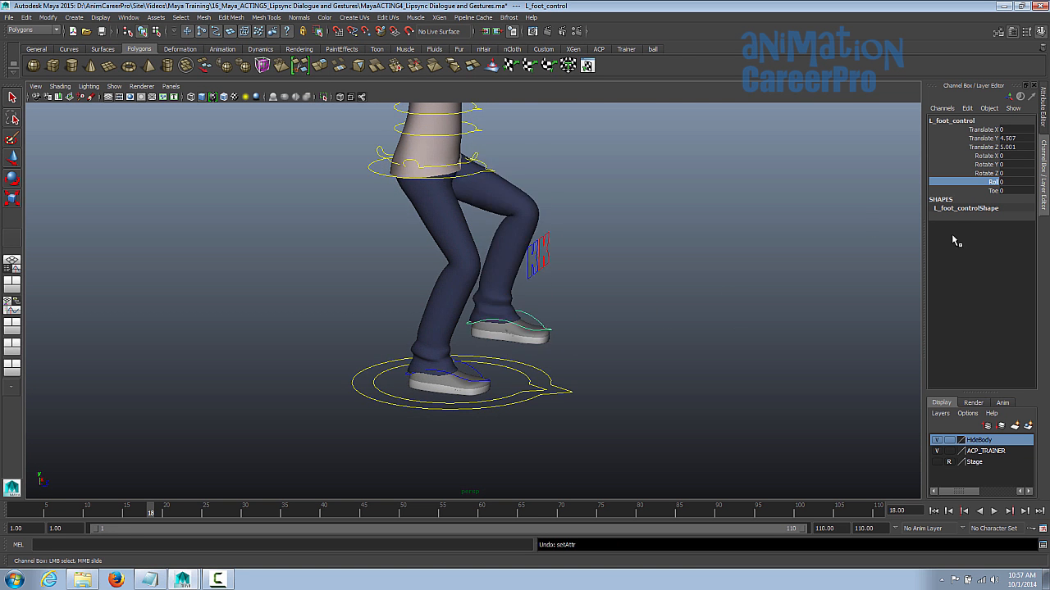
Try the left foot's Toe attribute at -10, and undo the toe bend and the foot moves
left_click(984, 190)
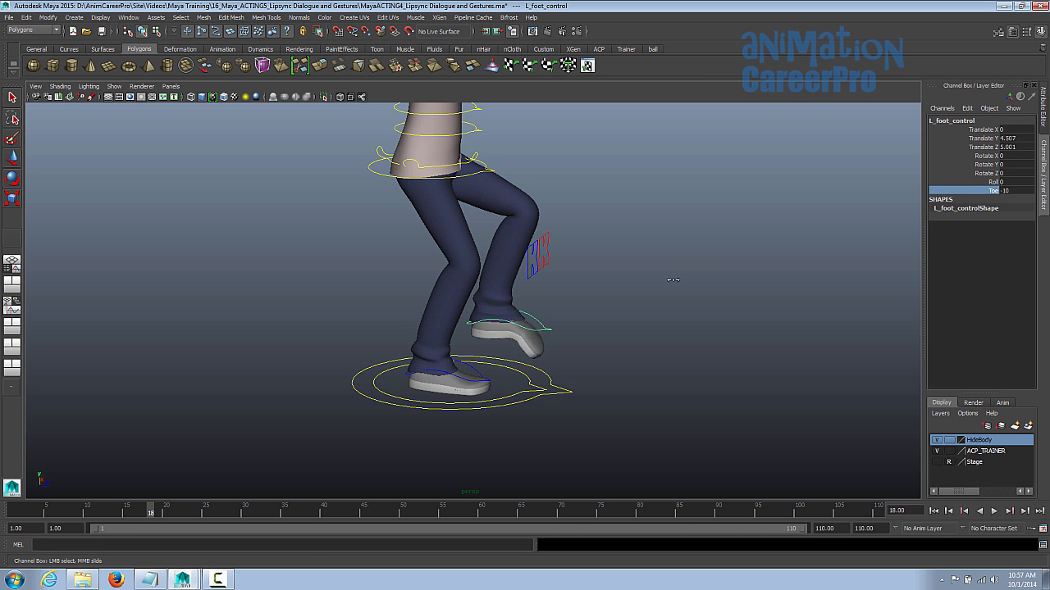
key("ctrl+z")
key("ctrl+z")
key("ctrl+z")
left_click_drag(735, 276, 641, 298, "alt")
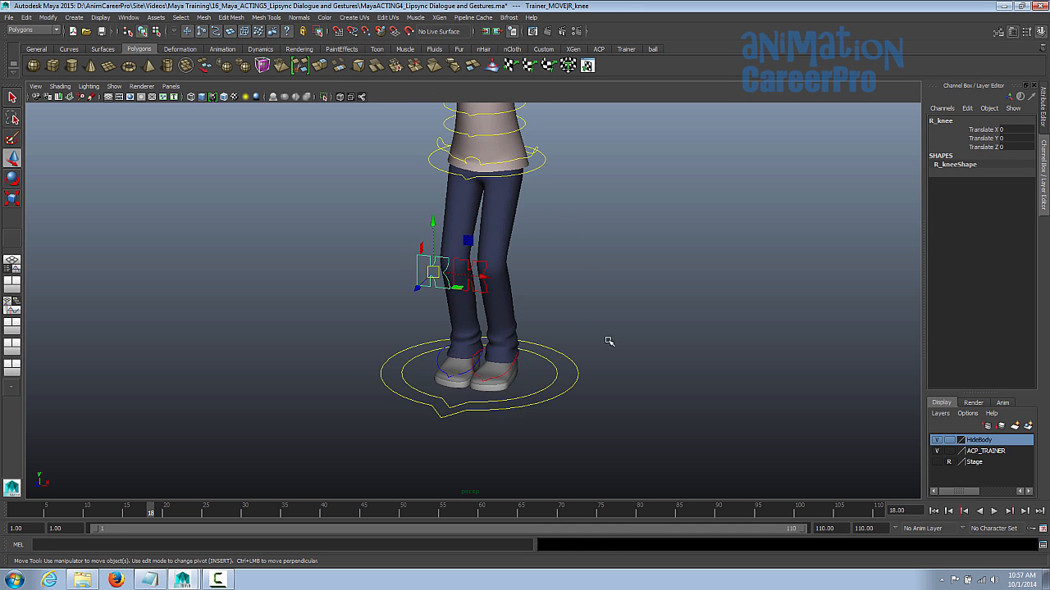
Test-rotate the whole character with the Trainer_MOVE ground control and undo the rotation
left_click(551, 378)
left_click(555, 378)
middle_click_drag(574, 271, 584, 358, "alt")
left_click_drag(583, 358, 522, 338, "alt")
key("e")
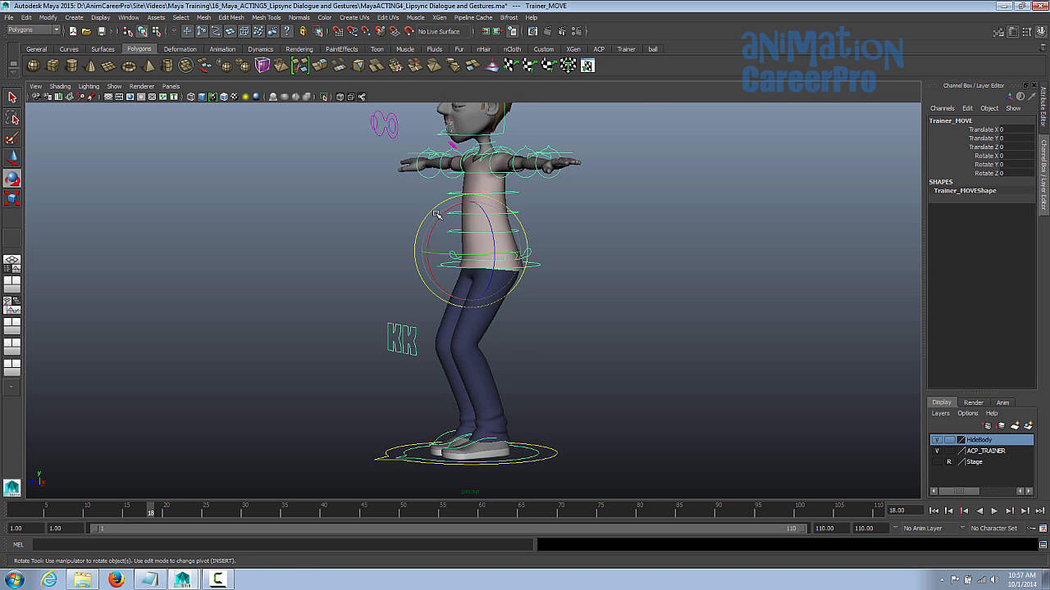
left_click_drag(438, 215, 481, 200)
key("ctrl+z")
key("shift+z")
key("ctrl+z")
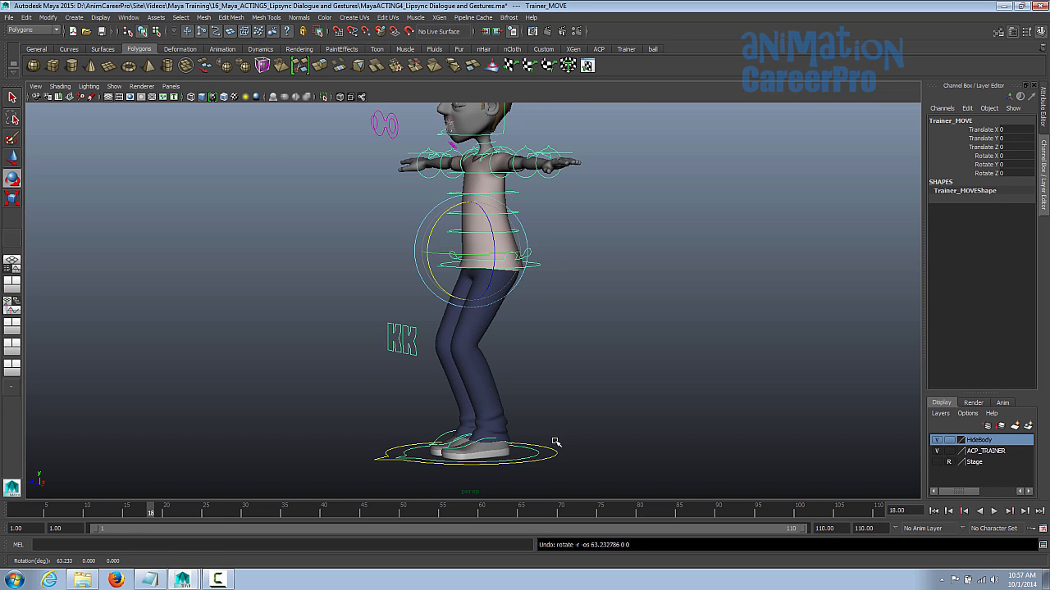
Test-move the whole character with the outer Trainer_POS ground control and undo the move
left_click(556, 452)
left_click_drag(557, 452, 541, 425, "alt")
left_click_drag(606, 433, 581, 429, "alt")
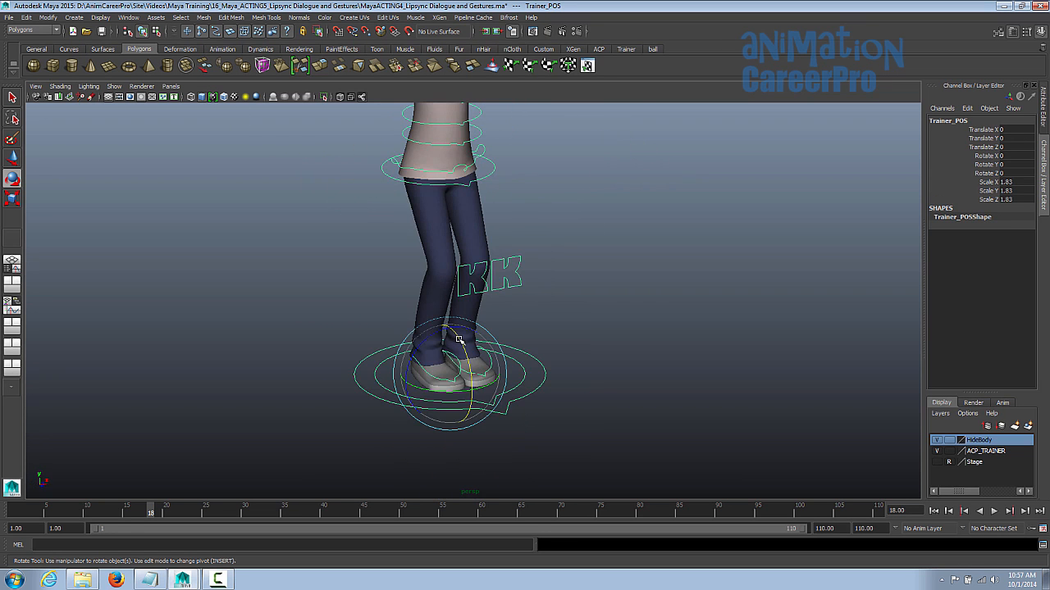
key("w")
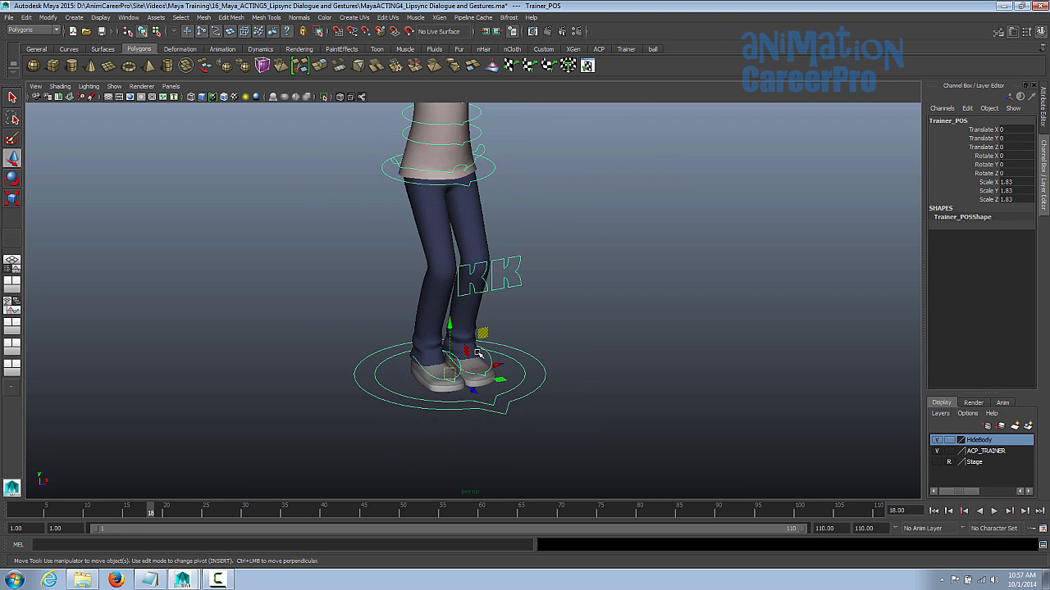
left_click_drag(496, 366, 474, 421)
key("ctrl+z")
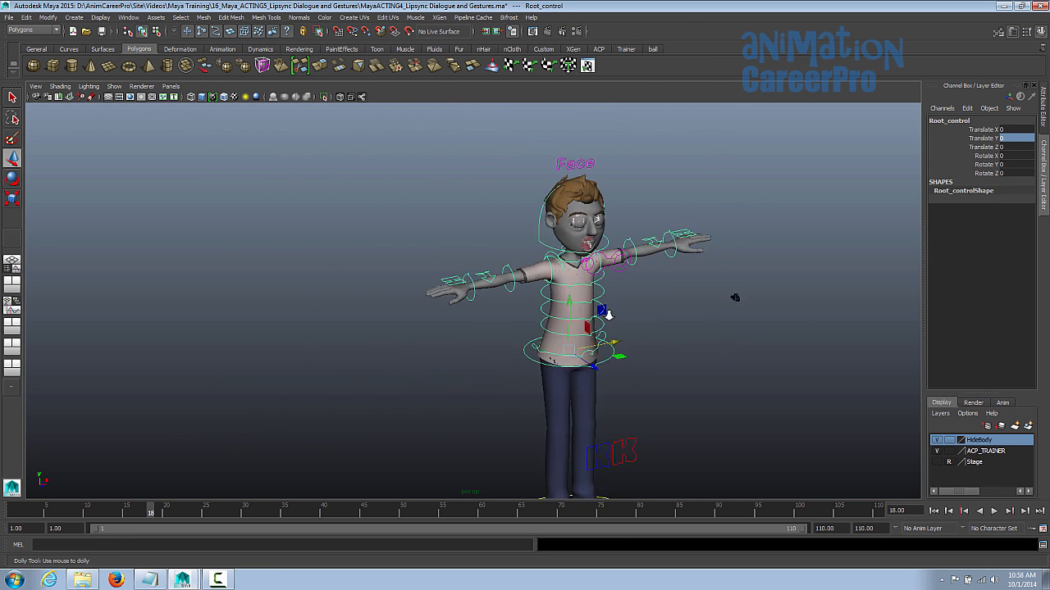
Try curling all five fingers of the right FK hand control to about -7.4, and undo the curl
scroll(536, 229, "up", 6)
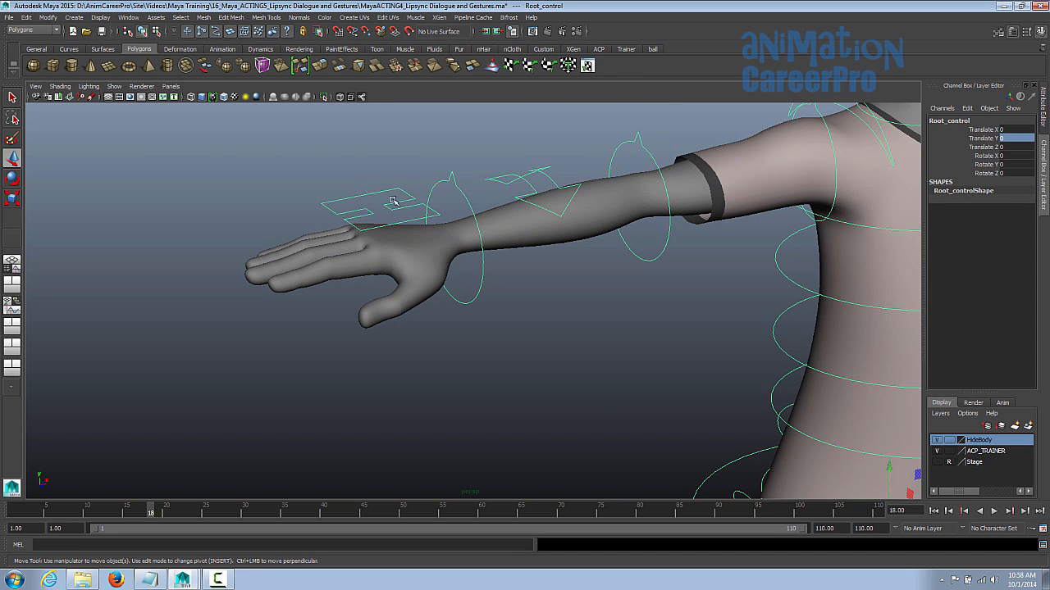
left_click(370, 189)
left_click_drag(981, 165, 983, 202)
middle_click_drag(611, 263, 566, 268)
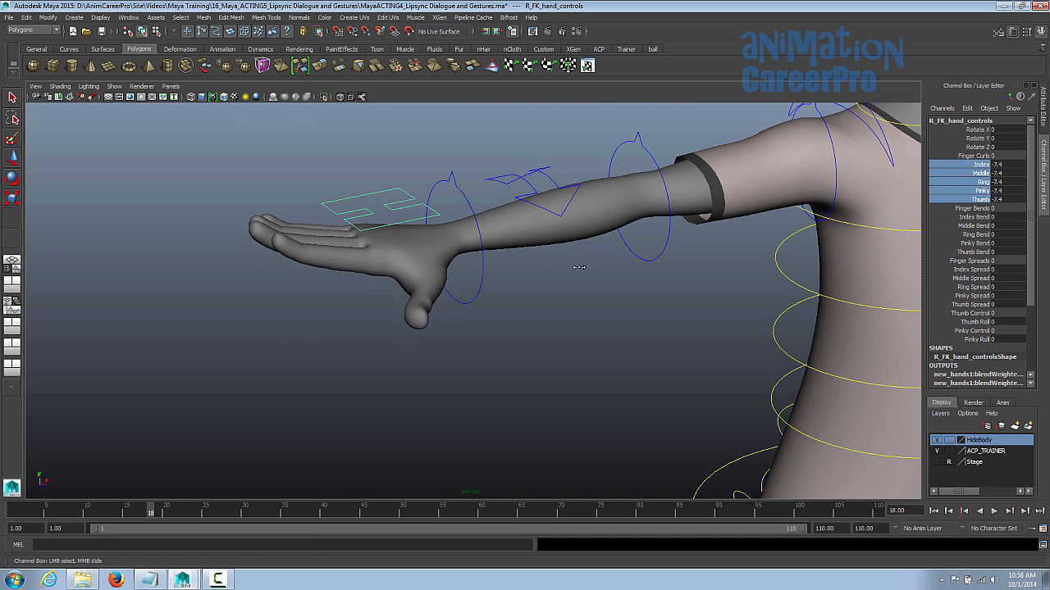
key("ctrl+z")
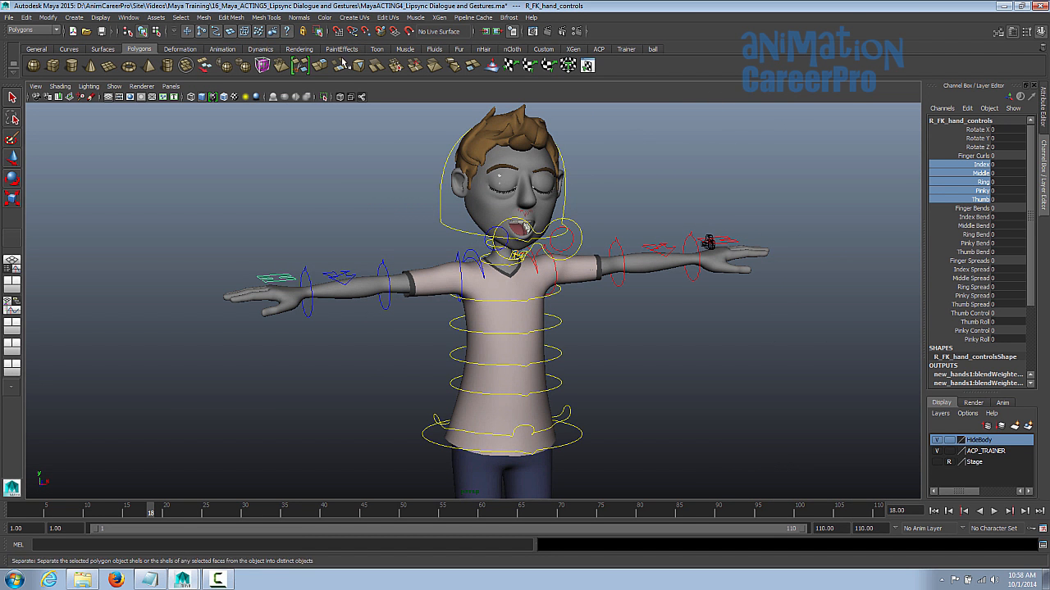
Examine the head controls by selecting the left eye control, the Face control and the M control near the neck
right_click_drag(889, 271, 718, 299, "alt")
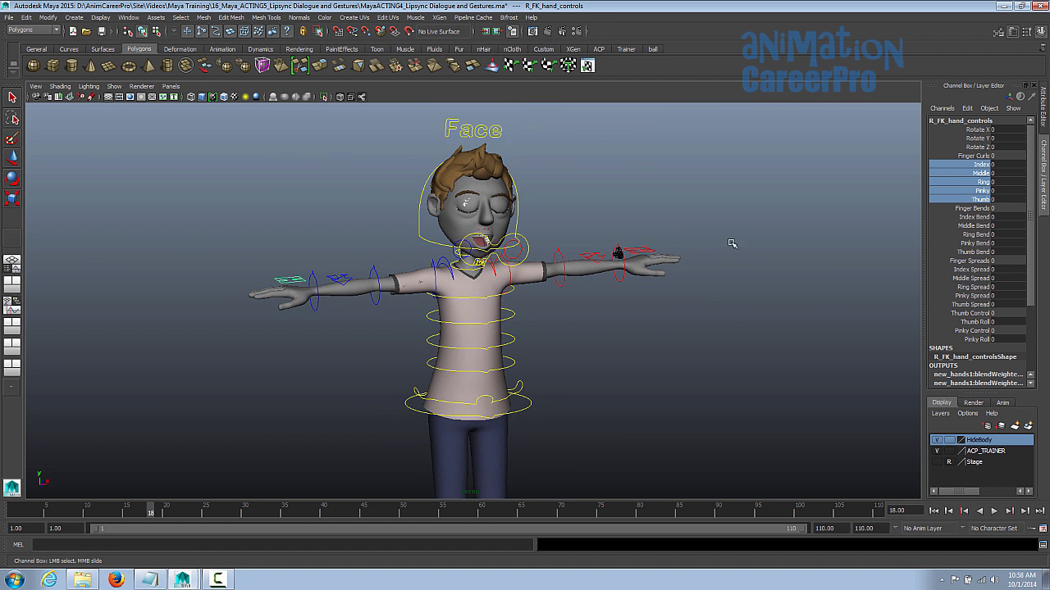
left_click_drag(747, 252, 625, 272, "alt")
middle_click_drag(627, 273, 743, 311, "alt")
right_click_drag(689, 279, 746, 254, "alt")
middle_click_drag(746, 253, 745, 293, "alt")
right_click_drag(745, 294, 761, 292, "alt")
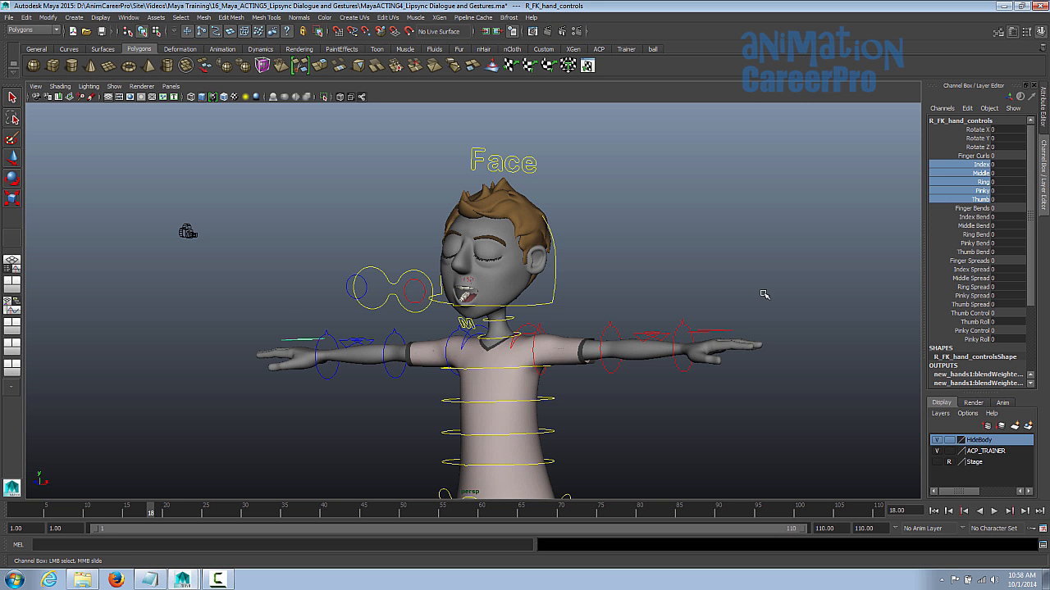
left_click_drag(439, 244, 318, 260, "alt")
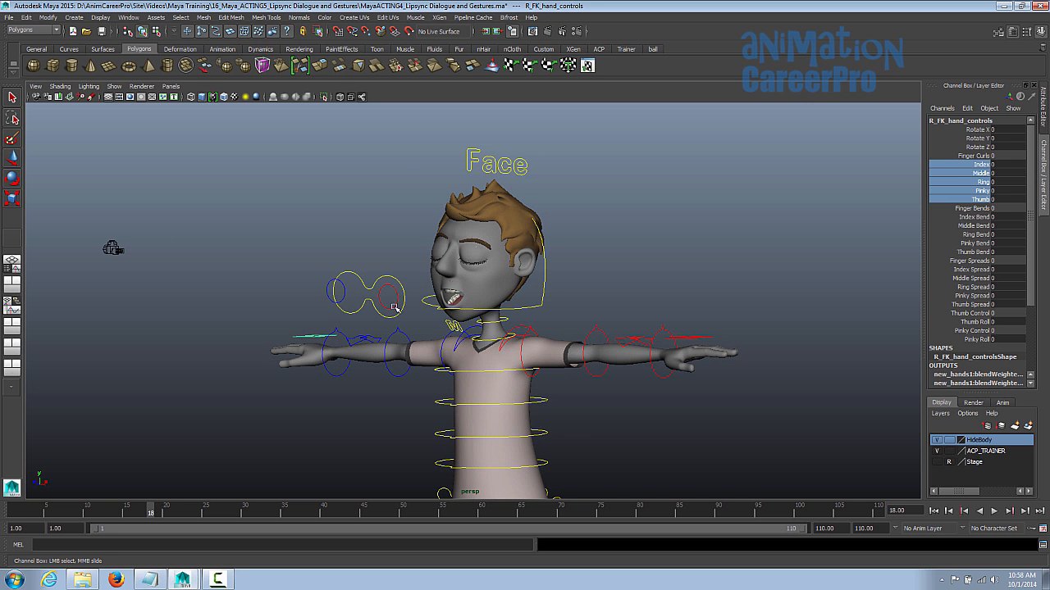
left_click_drag(395, 305, 401, 308)
key("w")
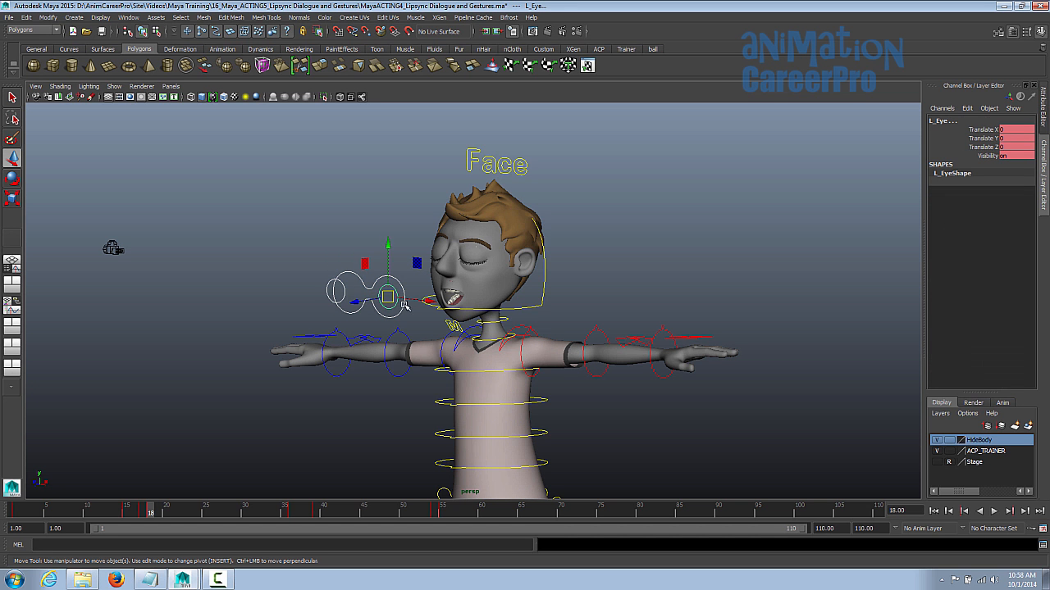
left_click(508, 163)
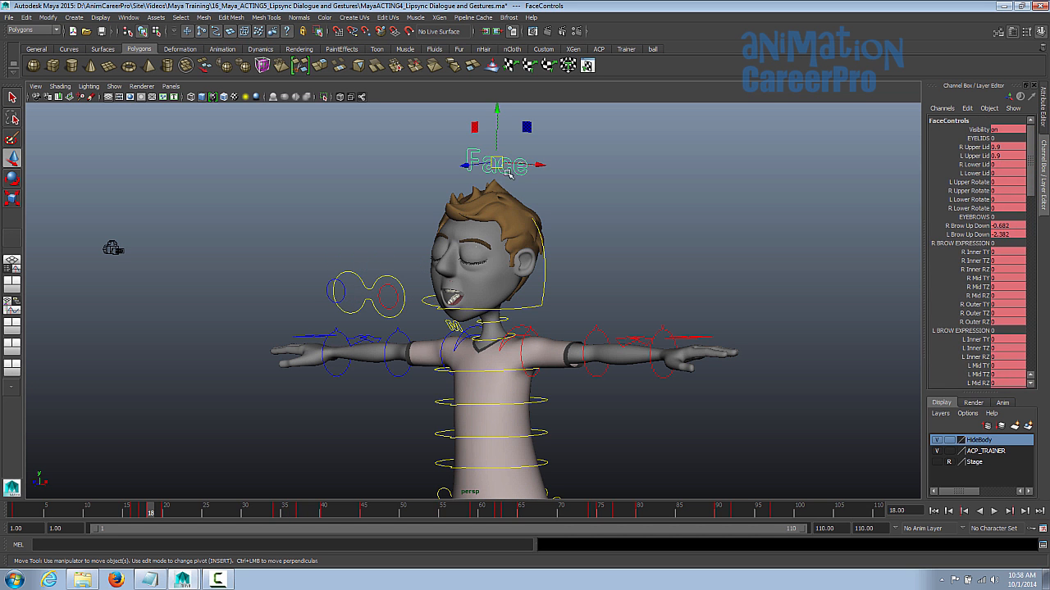
left_click(454, 325)
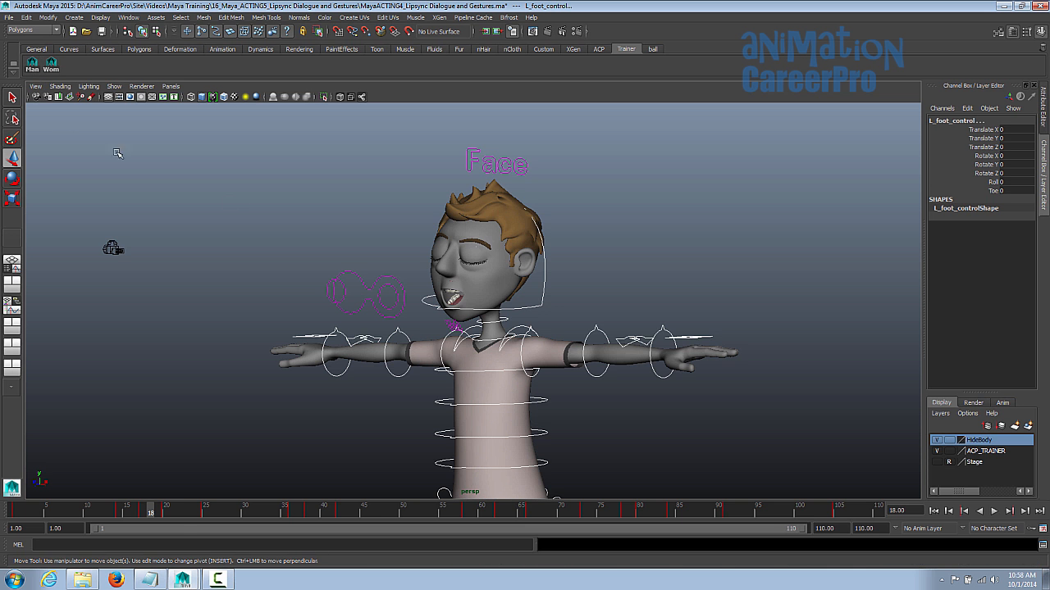
Examine the character with all its body controls selected, from several sides and at full-body distance
left_click_drag(588, 300, 328, 206, "alt")
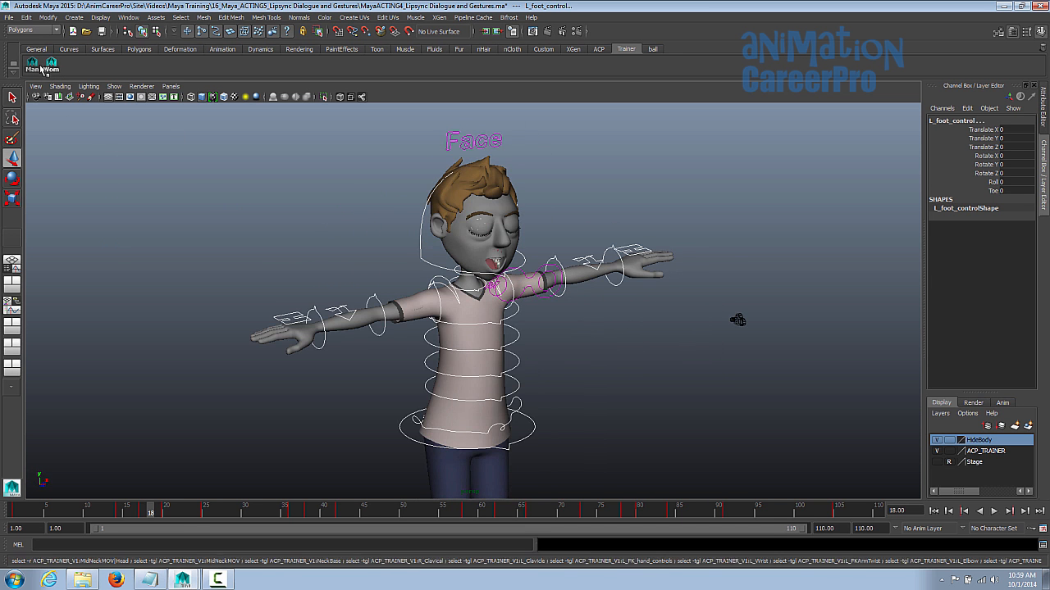
left_click_drag(738, 319, 639, 273, "alt")
right_click_drag(640, 274, 771, 271, "alt")
left_click_drag(624, 279, 700, 279, "alt")
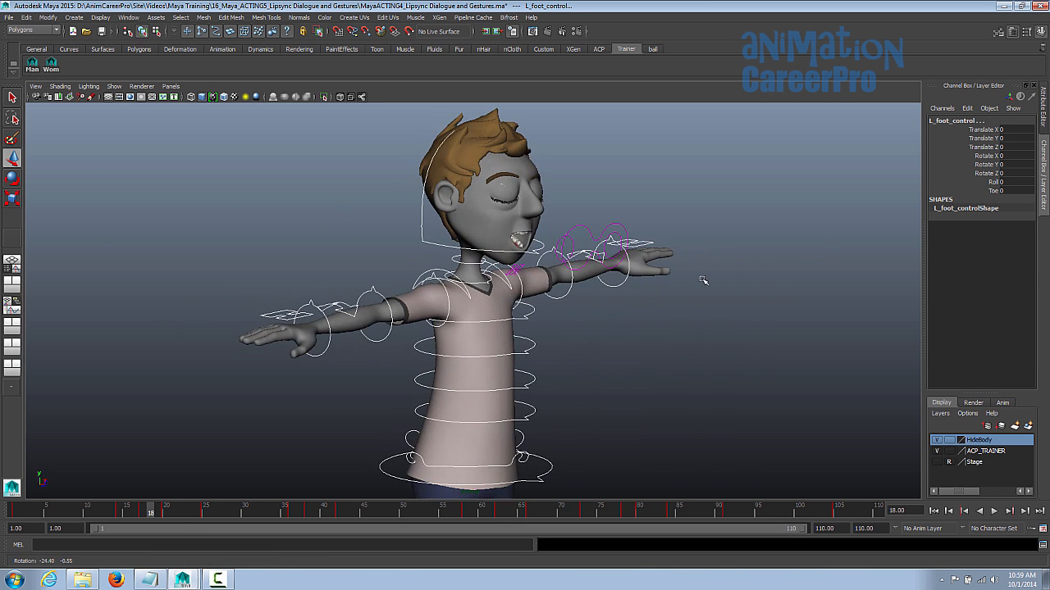
left_click_drag(501, 268, 649, 312, "alt")
right_click_drag(649, 312, 474, 294, "alt")
middle_click_drag(473, 293, 487, 250, "alt")
right_click_drag(487, 251, 311, 306, "alt")
left_click_drag(312, 307, 213, 316, "alt")
left_click_drag(641, 376, 525, 493, "alt")
Set the scene's animation end frame to 200
left_click(865, 528)
type("200")
key("Return")
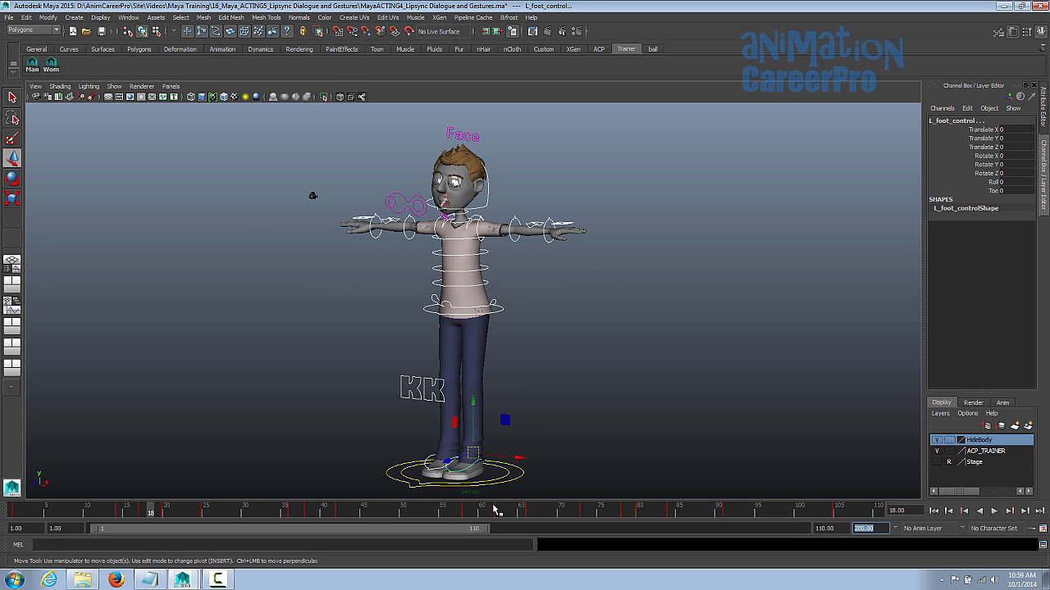
Extend the visible playback range to frame 144, play the animation, and return to frame 1
left_click_drag(486, 533, 609, 531)
key("alt+v")
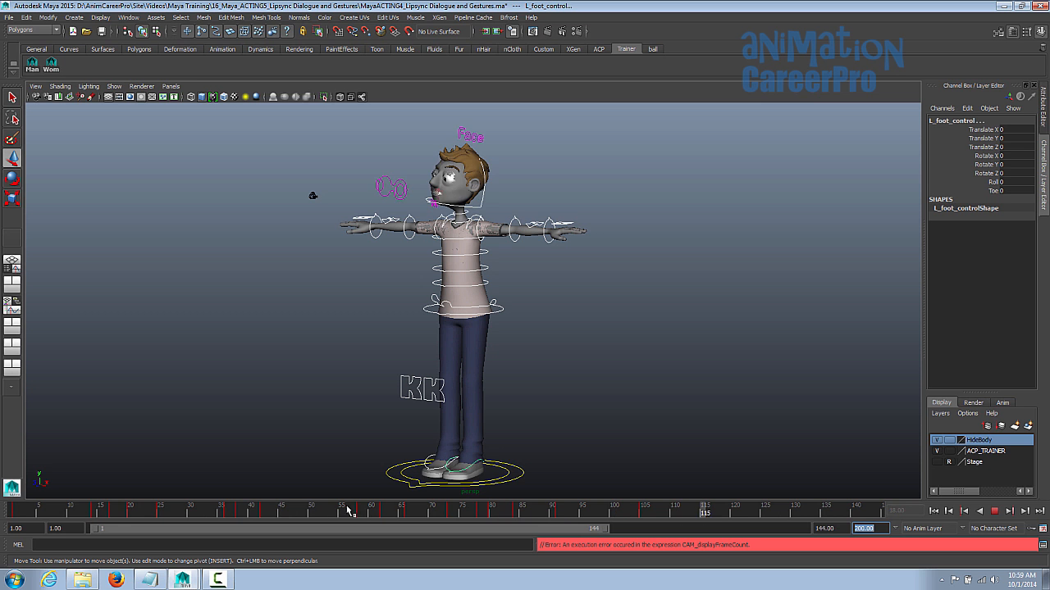
left_click(16, 513)
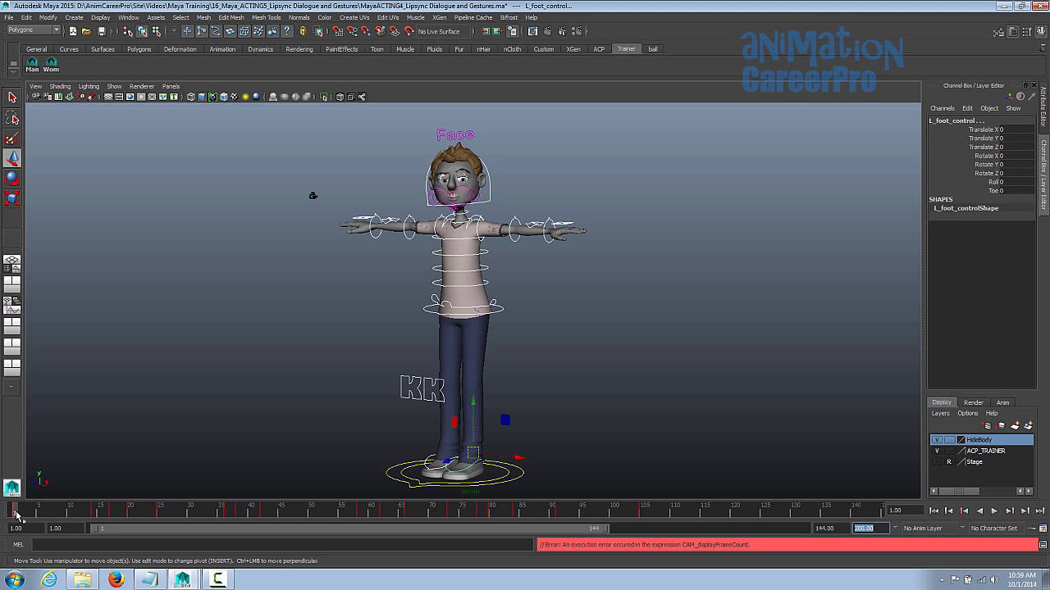
Delete the selected body controls' keys from frame 1 to 114 and reset their translate, rotate, roll and toe channels to 0
left_click_drag(82, 519, 674, 524, "shift")
right_click(648, 516)
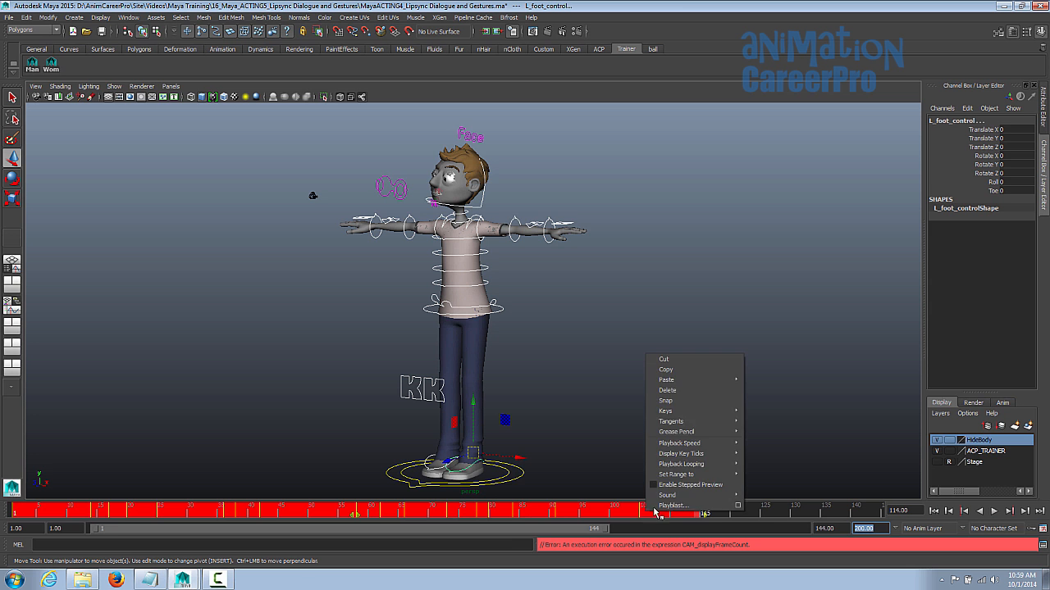
left_click(706, 384)
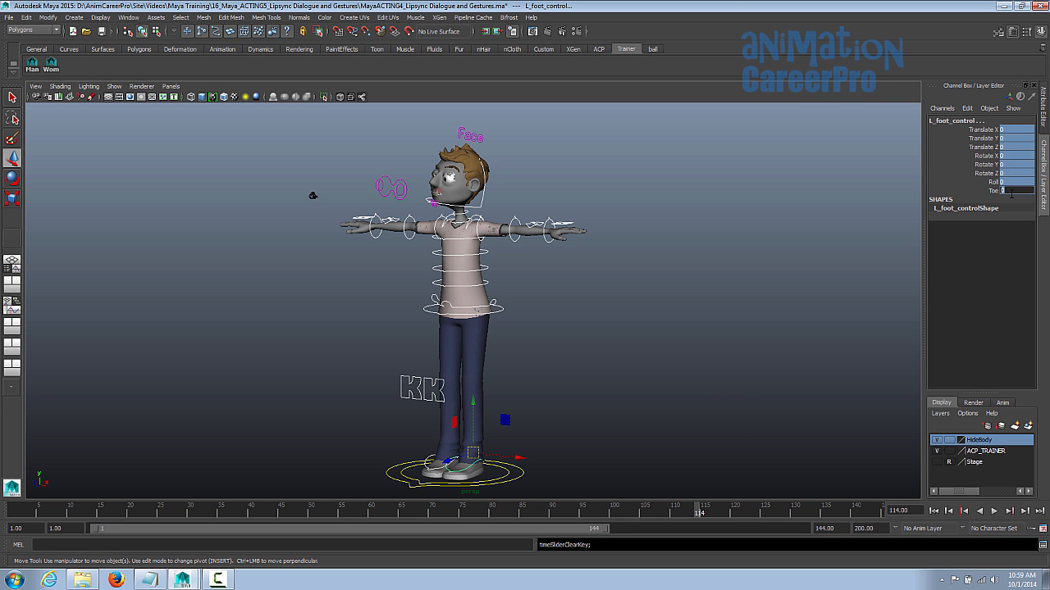
key("Return")
Select the Face control together with the eye controls and delete their keys from frame 1 to 98
left_click_drag(394, 271, 517, 287, "alt")
middle_click_drag(517, 286, 536, 352, "alt")
right_click_drag(536, 353, 921, 342, "alt")
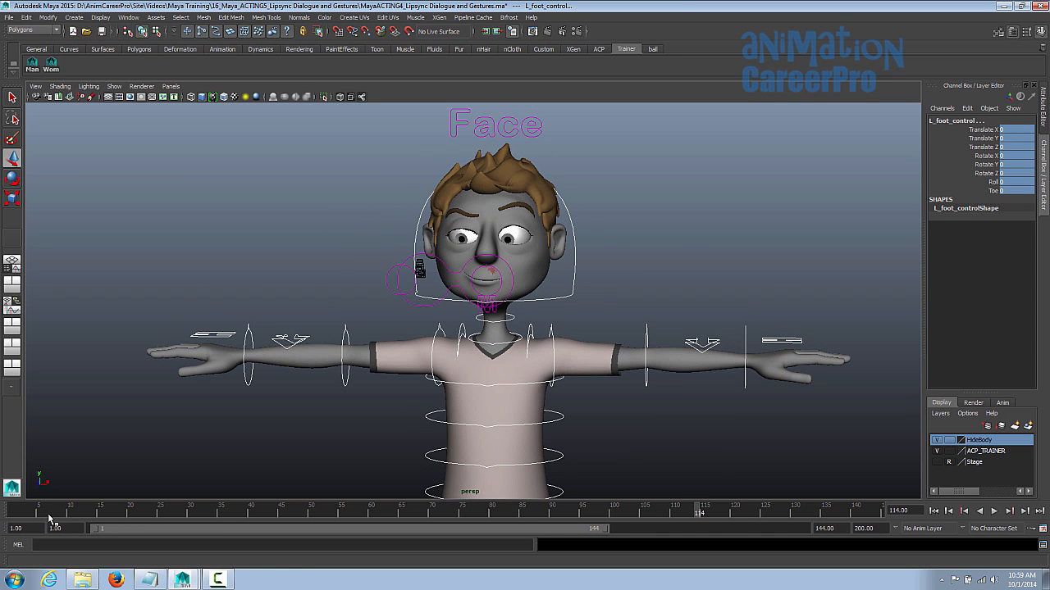
left_click_drag(49, 514, 10, 513)
right_click_drag(666, 185, 642, 192, "alt")
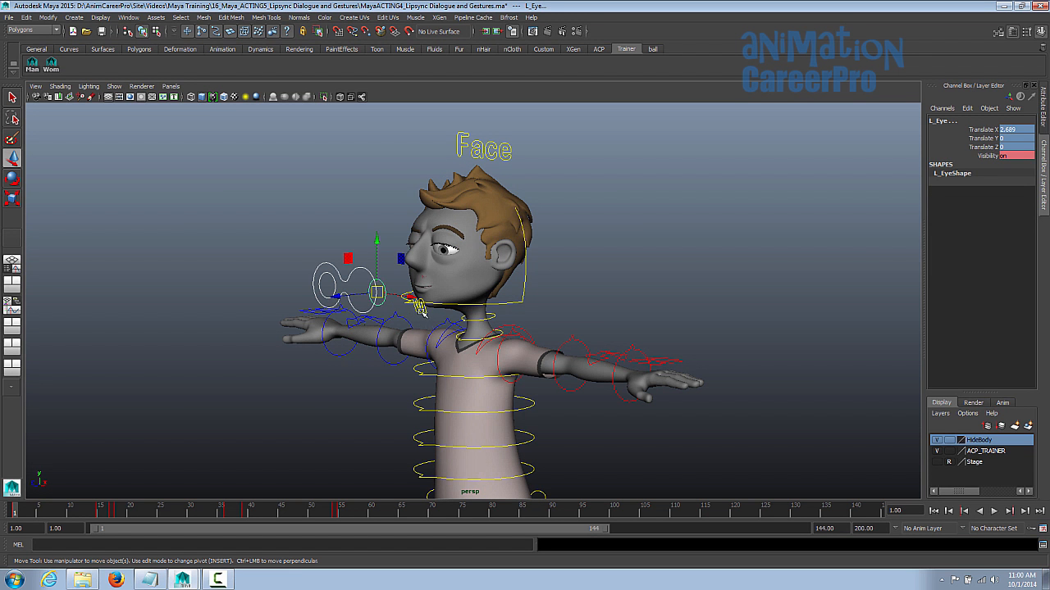
left_click(420, 309)
key("ctrl+z")
left_click(492, 146)
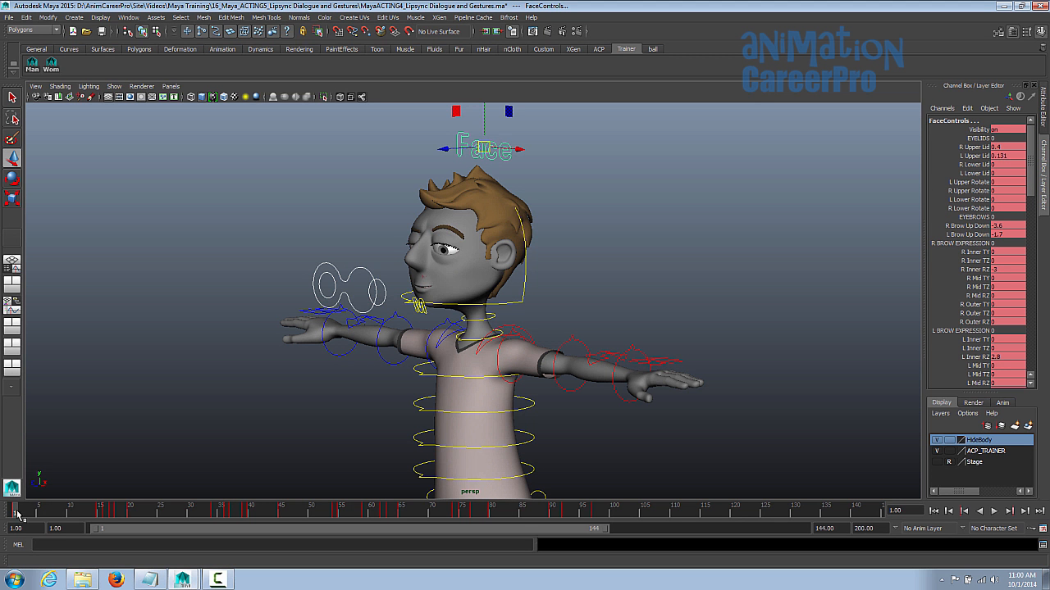
left_click_drag(94, 513, 605, 512, "shift")
right_click(605, 513)
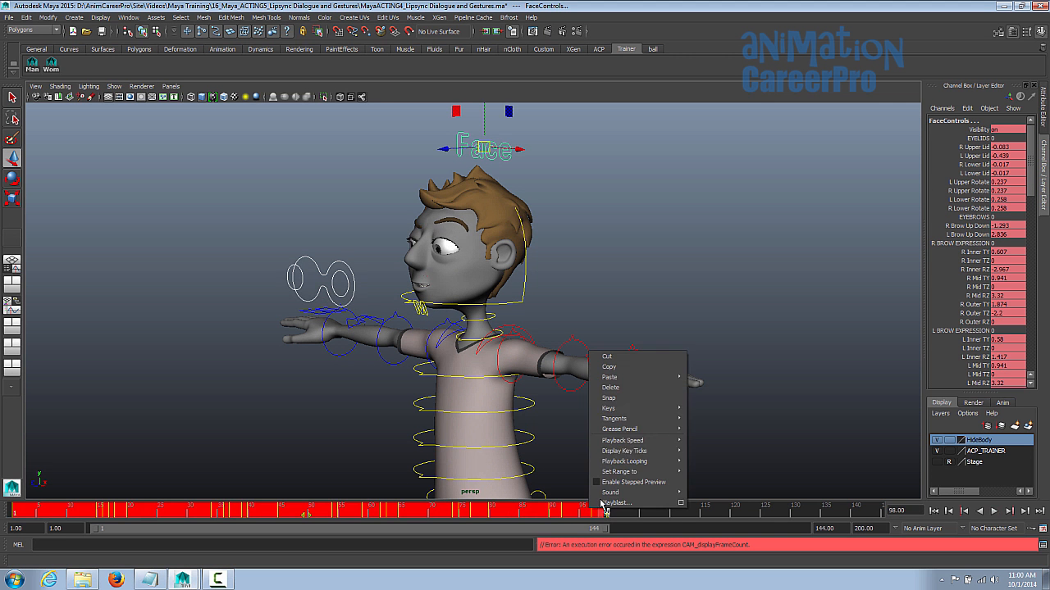
left_click(649, 387)
Reset the Face control's eyelid, eyebrow and brow expression channels to 0
left_click_drag(1009, 149, 1004, 366)
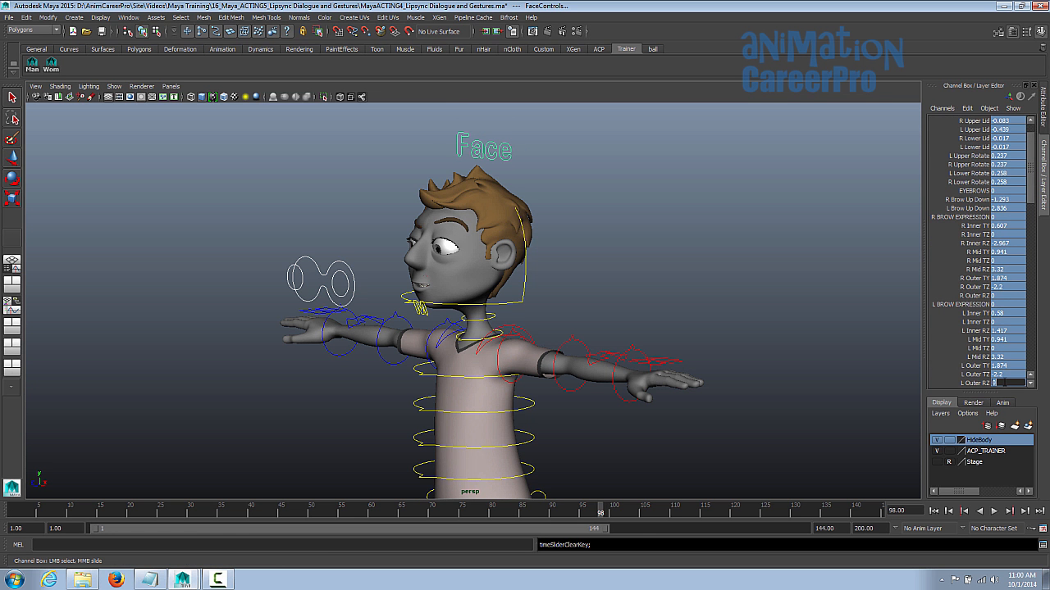
key("Return")
left_click(965, 328)
Reset the eye controls' Translate X, Y and Z to 0
left_click_drag(352, 271, 505, 265, "alt")
left_click_drag(607, 266, 75, 235, "alt")
left_click_drag(395, 287, 396, 288)
key("w")
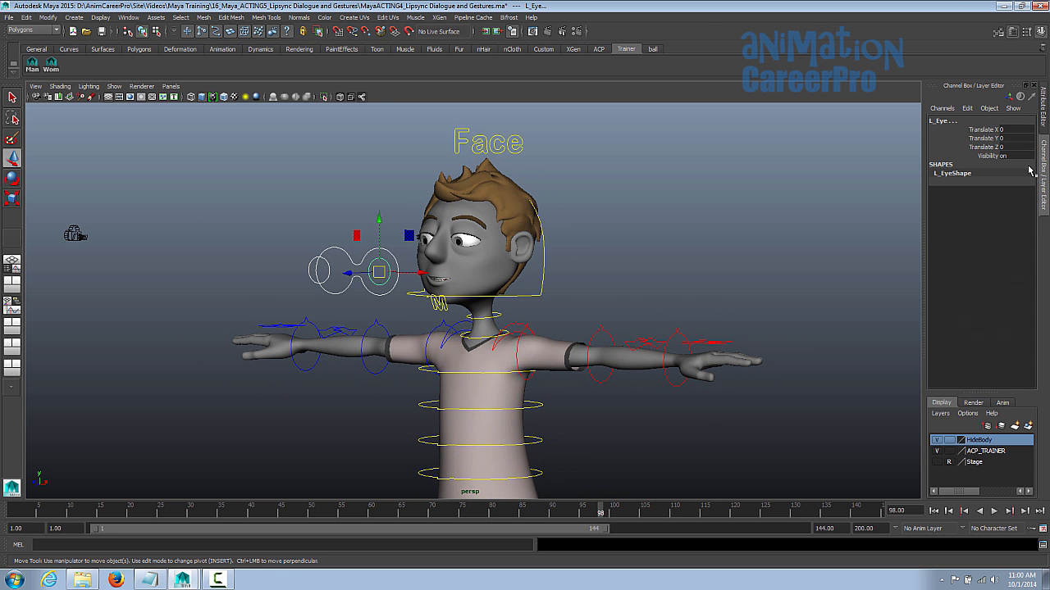
type("0")
key("Return")
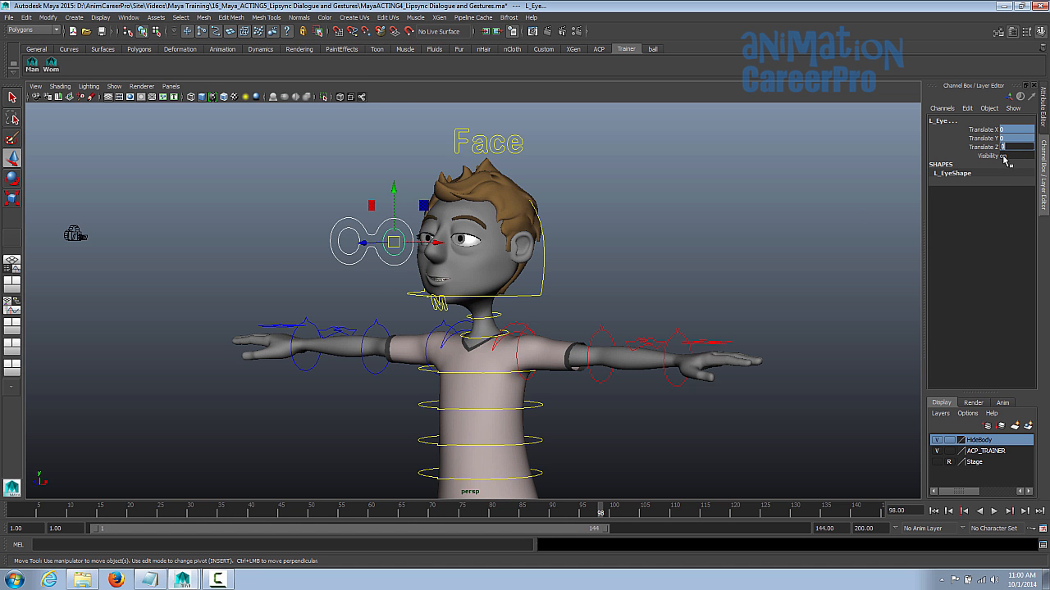
Play back the dialogue with the reset character seen from the front
left_click(611, 241)
left_click_drag(615, 269, 728, 280, "alt")
left_click_drag(346, 407, 377, 410, "alt")
left_click(35, 506)
left_click(994, 510)
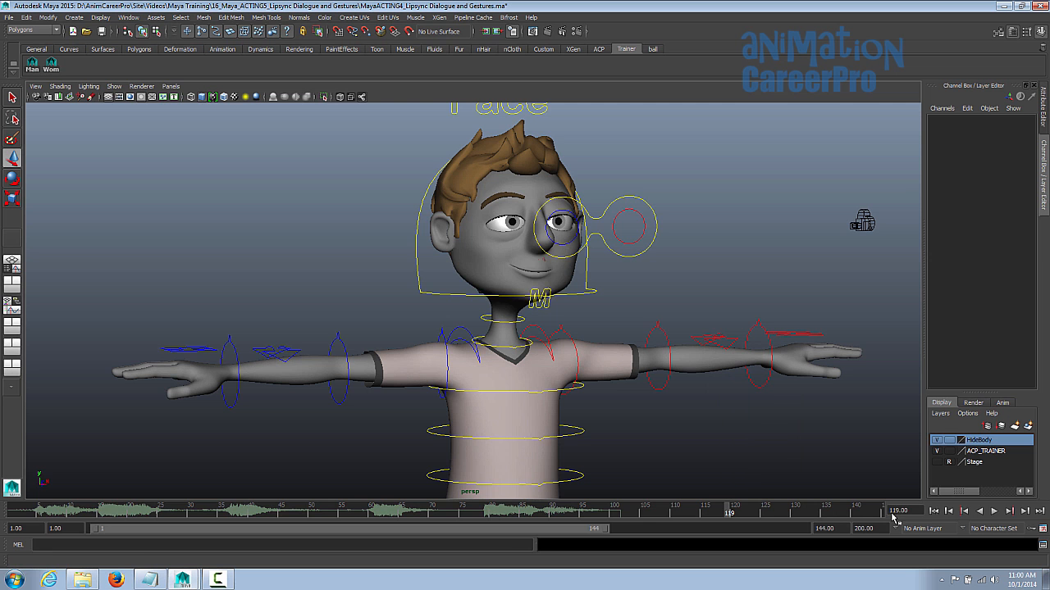
left_click(994, 511)
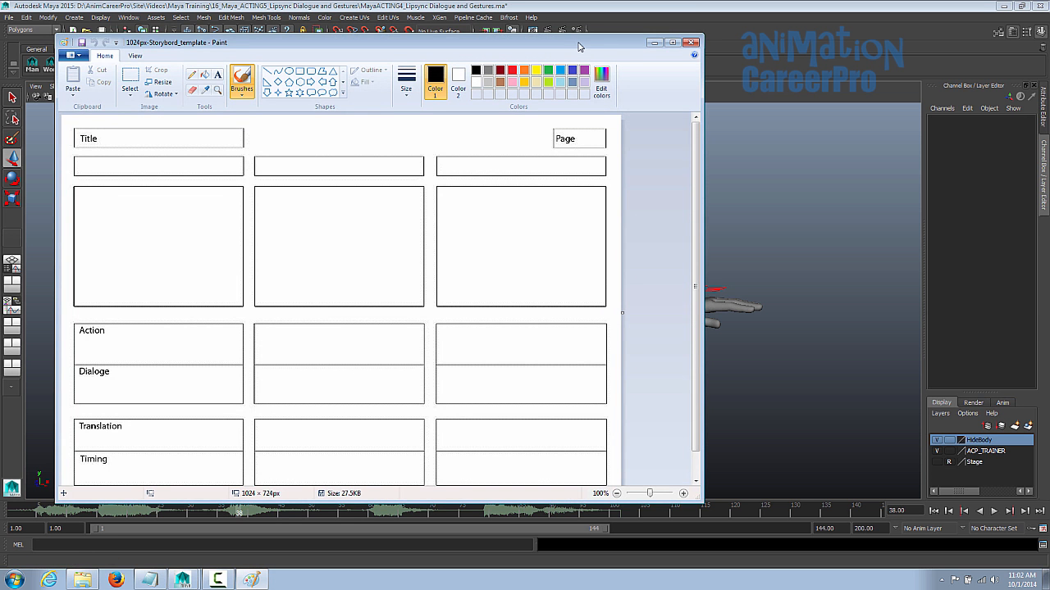
Maximize the 1024px-Storybord_template window in Paint
left_click_drag(578, 47, 577, 5)
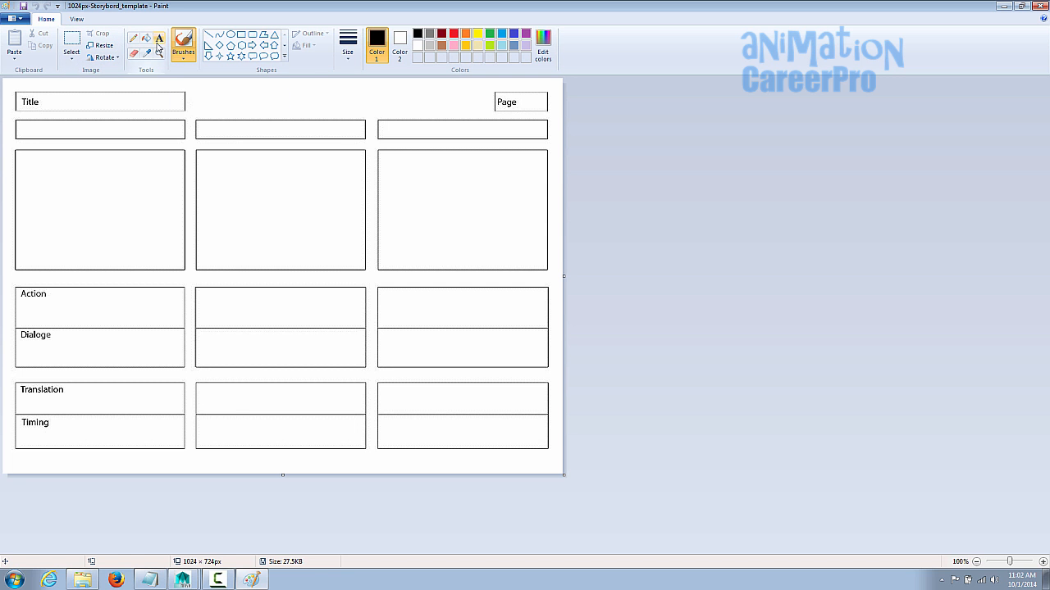
left_click_drag(186, 152, 118, 324)
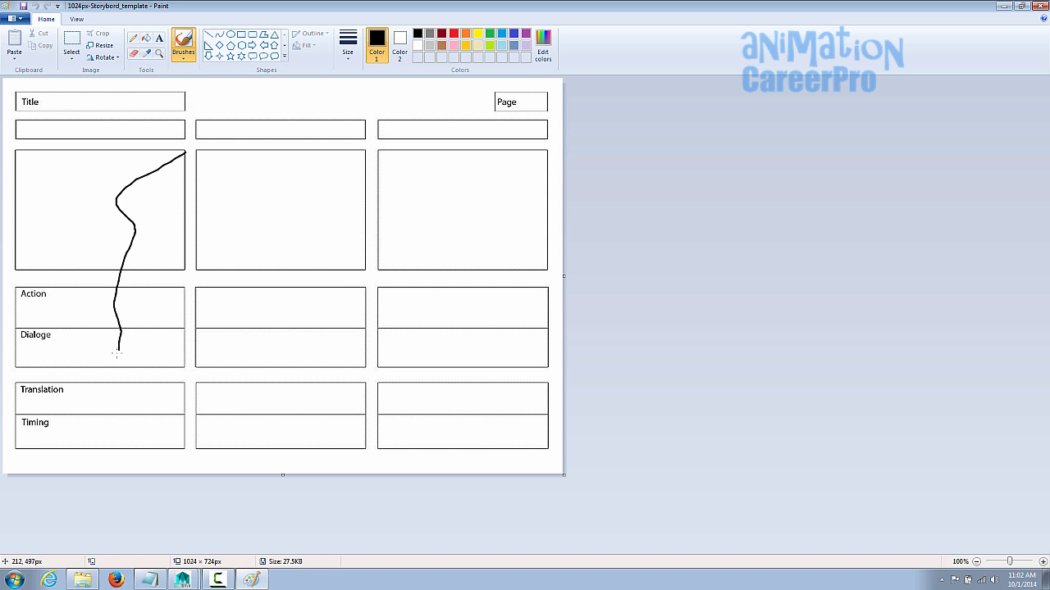
key("ctrl+z")
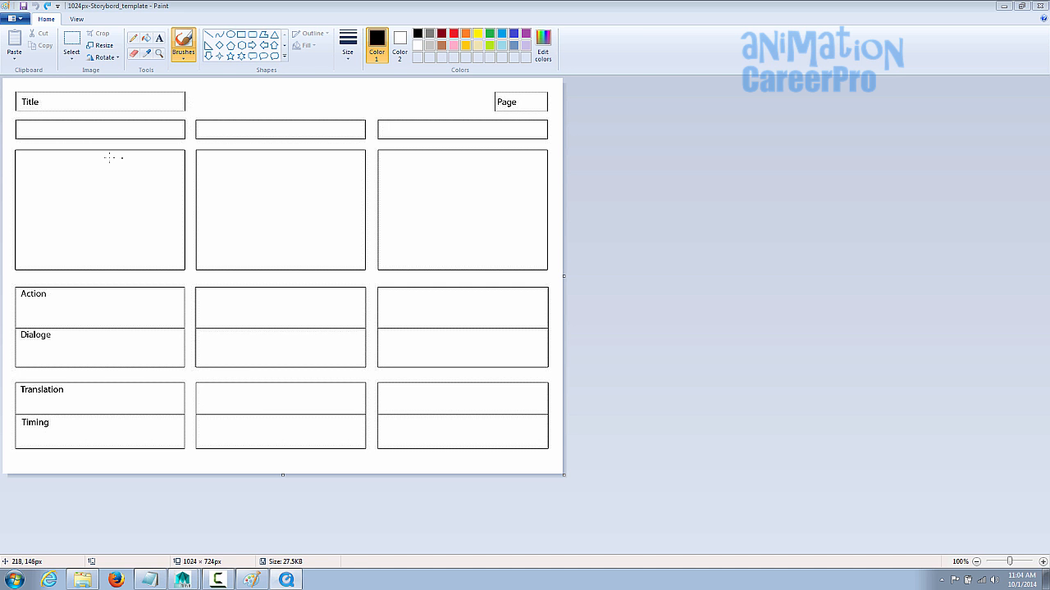
left_click_drag(50, 295, 49, 303)
key("ctrl+z")
Add the text "everyone signed?" to the Action box of the first storyboard column
left_click(158, 38)
left_click(55, 293)
type("everyone signed?")
left_click(185, 109)
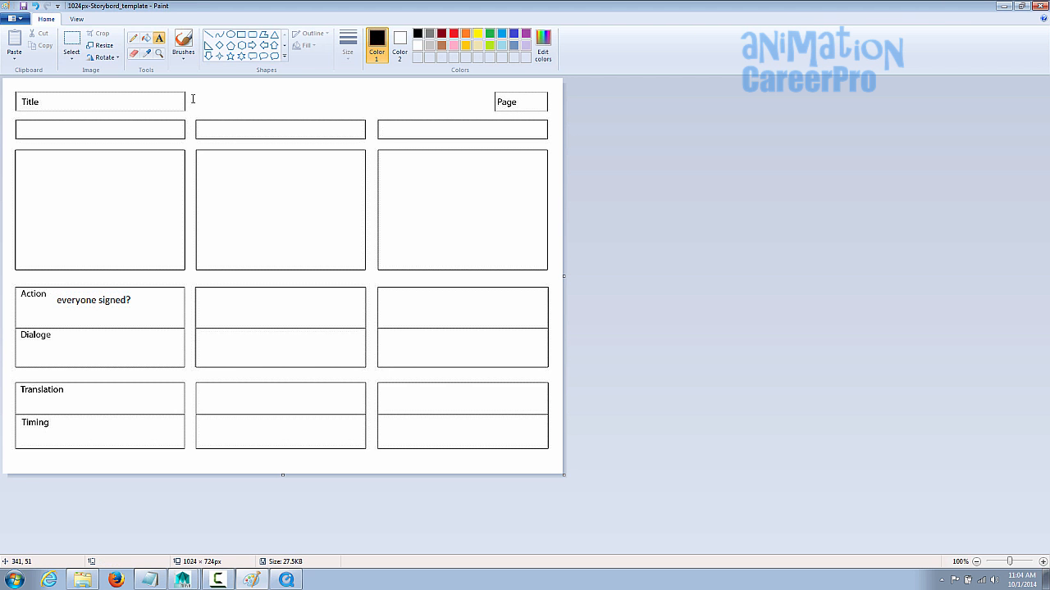
Move the "everyone signed?" text into the second column's Action box
left_click(183, 39)
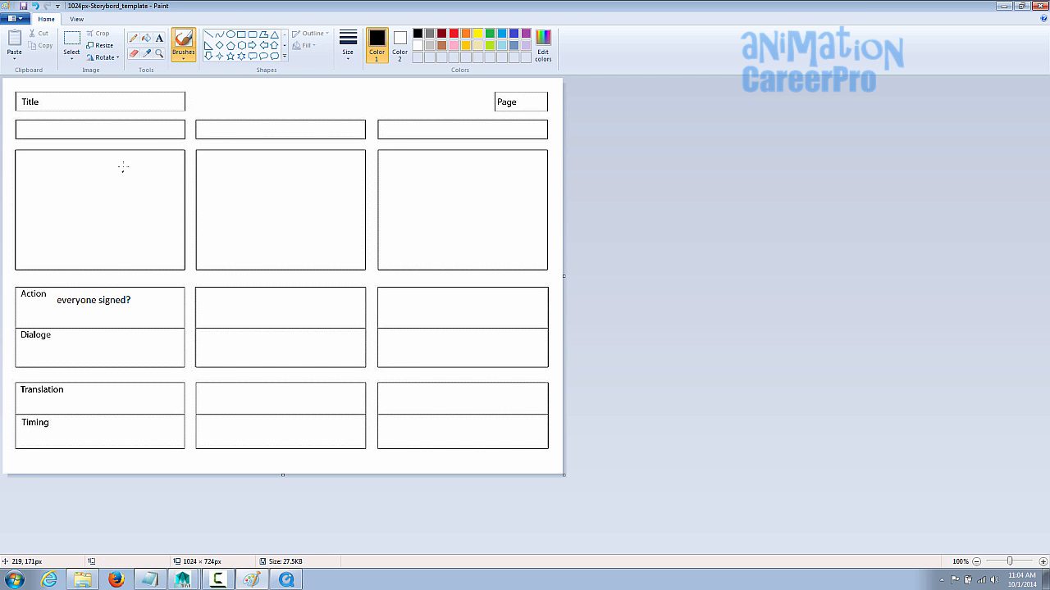
left_click(71, 42)
mouse_move(51, 292)
left_mouse_down()
mouse_move(164, 313)
mouse_move(278, 303)
left_mouse_up()
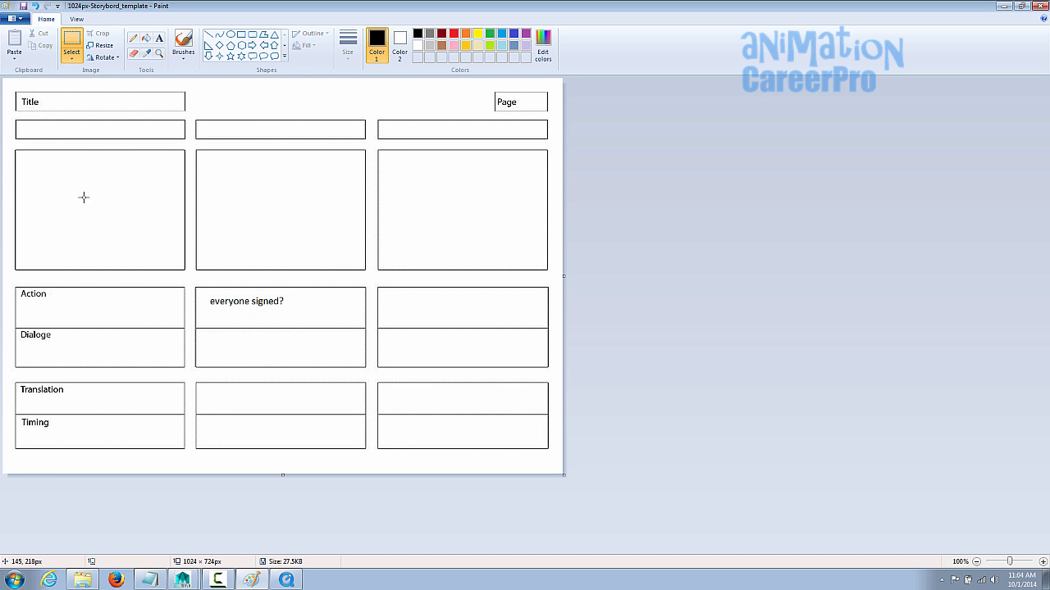
Sketch a standing figure with its arms hanging down in the first storyboard panel using the brush
left_click(183, 41)
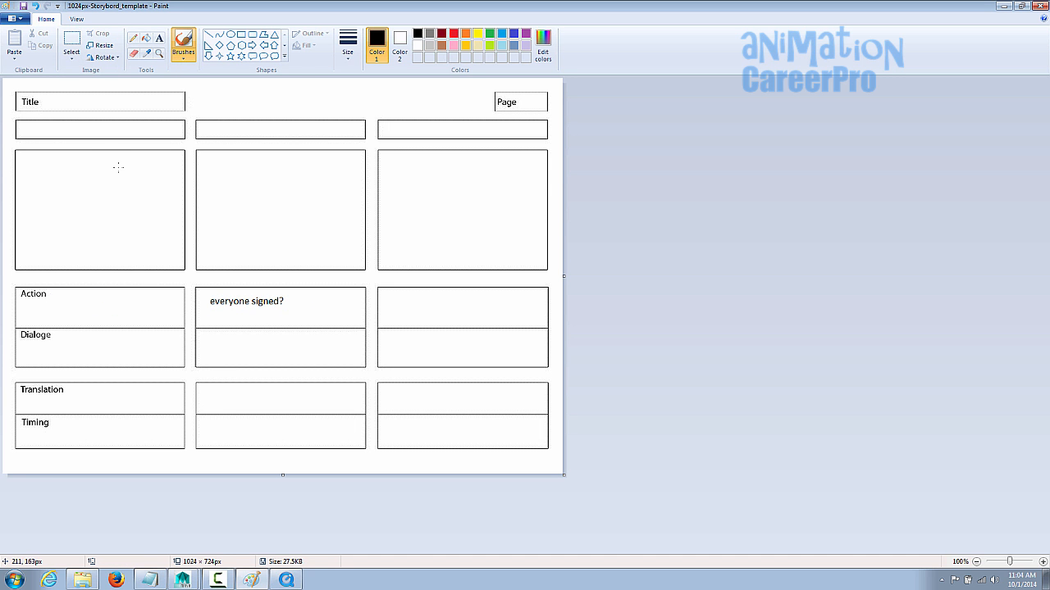
mouse_move(112, 165)
left_mouse_down()
mouse_move(102, 178)
mouse_move(116, 184)
mouse_move(95, 189)
mouse_move(119, 204)
mouse_move(131, 182)
mouse_move(116, 212)
mouse_move(142, 220)
mouse_move(152, 255)
left_mouse_up()
key("ctrl+z")
left_click_drag(110, 215, 116, 264)
left_click_drag(142, 226, 143, 259)
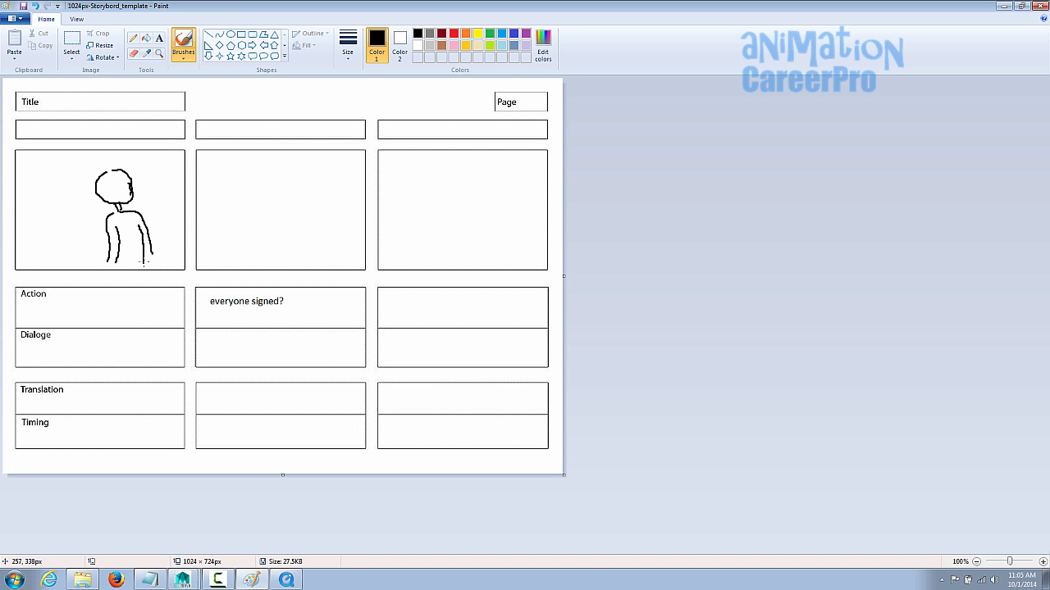
Label the first column's Action box "initial pose"
left_click(159, 38)
left_click(63, 296)
type("Initial")
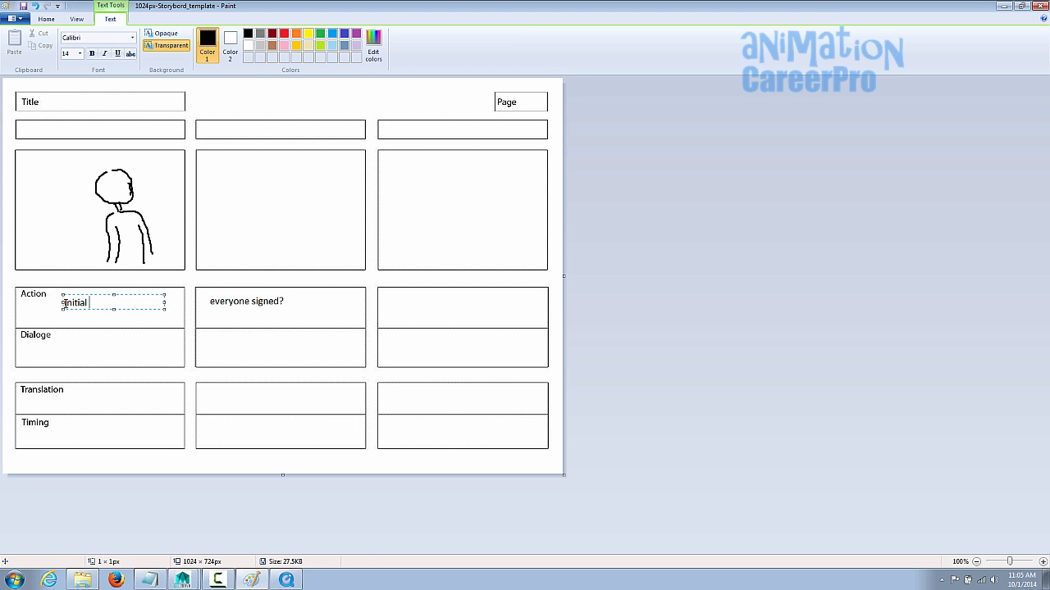
type(" pose")
left_click(239, 210)
Sketch a figure with both arms spread outward and palms open in the second storyboard panel
left_click(183, 41)
mouse_move(292, 176)
left_mouse_down()
mouse_move(292, 212)
mouse_move(338, 249)
left_mouse_up()
mouse_move(279, 209)
left_mouse_down()
mouse_move(293, 214)
mouse_move(204, 259)
mouse_move(225, 251)
left_mouse_up()
mouse_move(232, 251)
left_mouse_down()
mouse_move(267, 242)
mouse_move(280, 267)
mouse_move(306, 261)
left_mouse_up()
left_click_drag(335, 257, 305, 243)
mouse_move(337, 249)
left_mouse_down()
mouse_move(345, 242)
mouse_move(336, 257)
left_mouse_up()
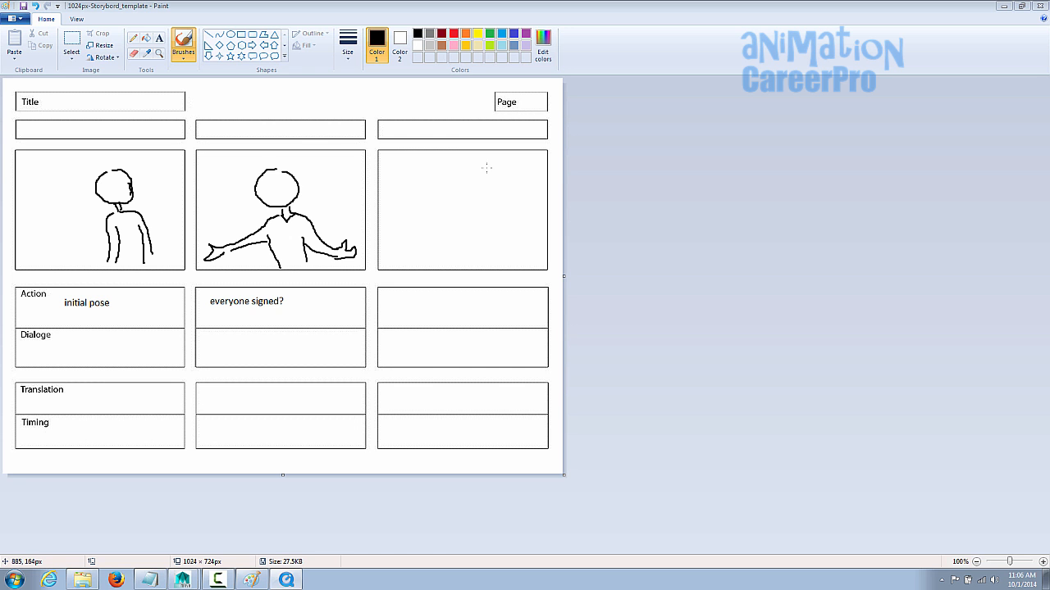
Sketch a figure with its hands together at the chest in the third panel and label its Action box "Yes?"
mouse_move(484, 163)
left_mouse_down()
mouse_move(469, 172)
mouse_move(486, 201)
mouse_move(508, 176)
mouse_move(491, 165)
left_mouse_up()
mouse_move(491, 206)
left_mouse_down()
mouse_move(495, 233)
mouse_move(502, 212)
mouse_move(468, 232)
mouse_move(470, 204)
mouse_move(491, 235)
mouse_move(529, 238)
mouse_move(481, 266)
left_mouse_up()
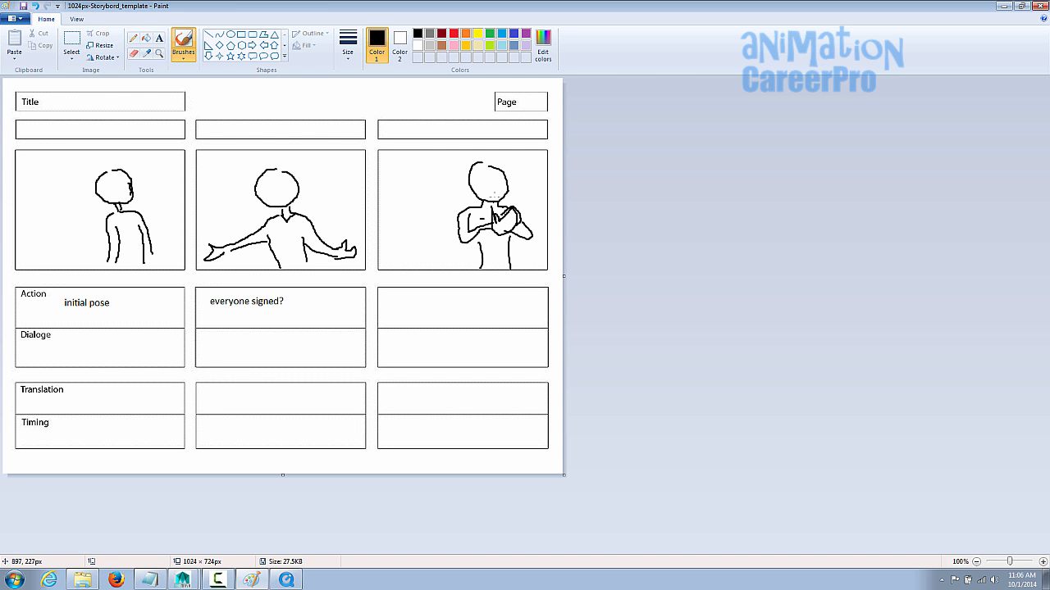
left_click(159, 38)
left_click(411, 291)
type("Yes")
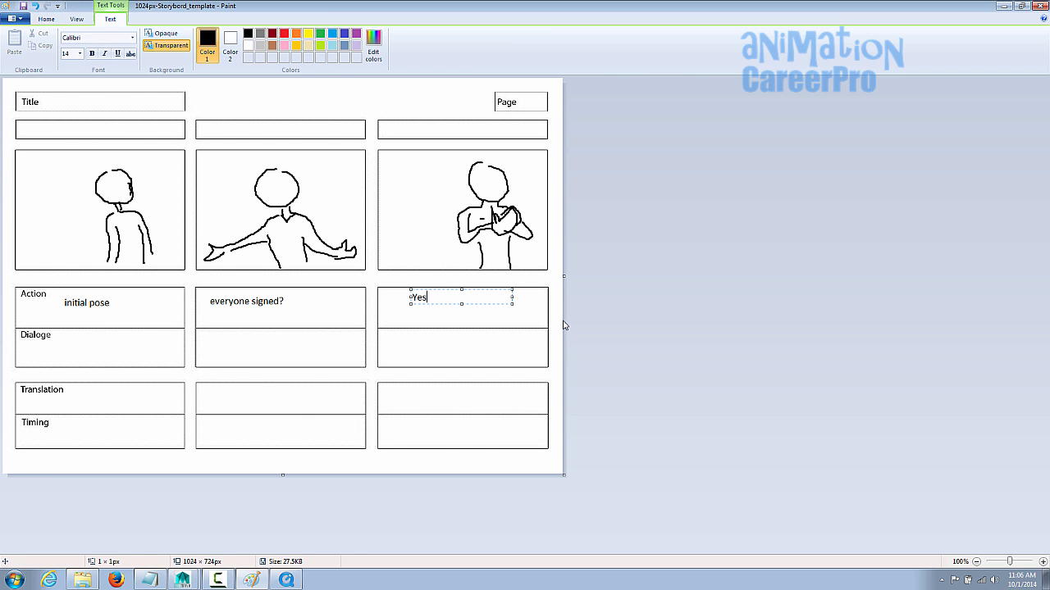
type("?")
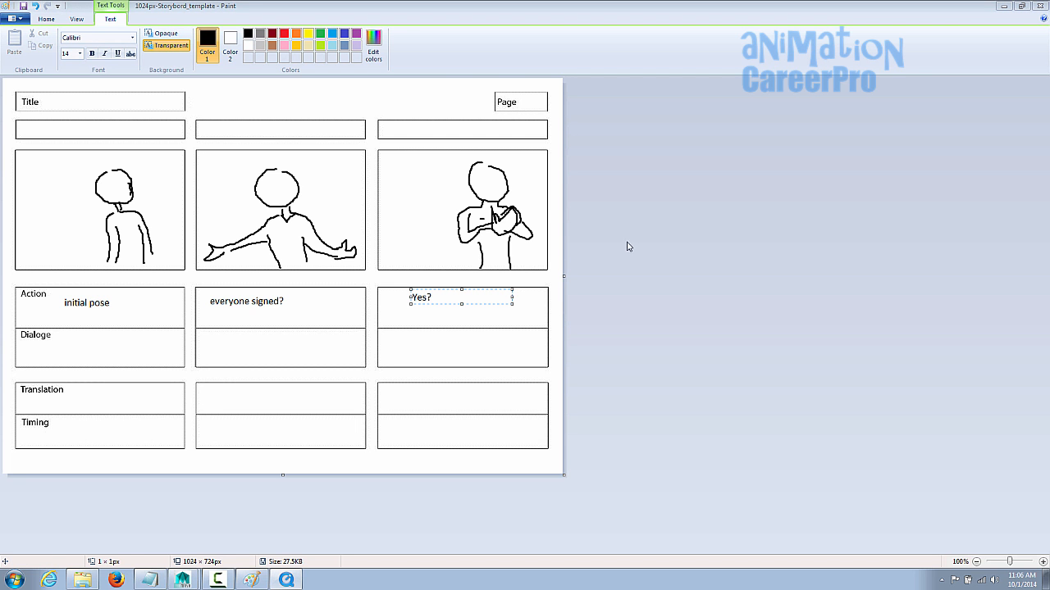
left_click(99, 301)
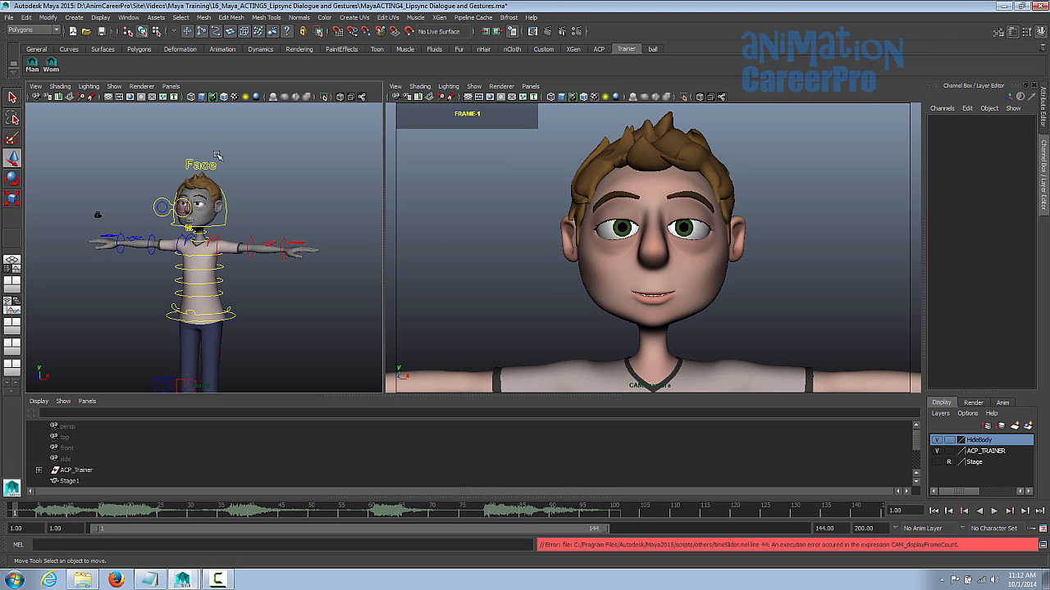
Open the Outliner and select the camera rig's POSITION control
left_click(129, 18)
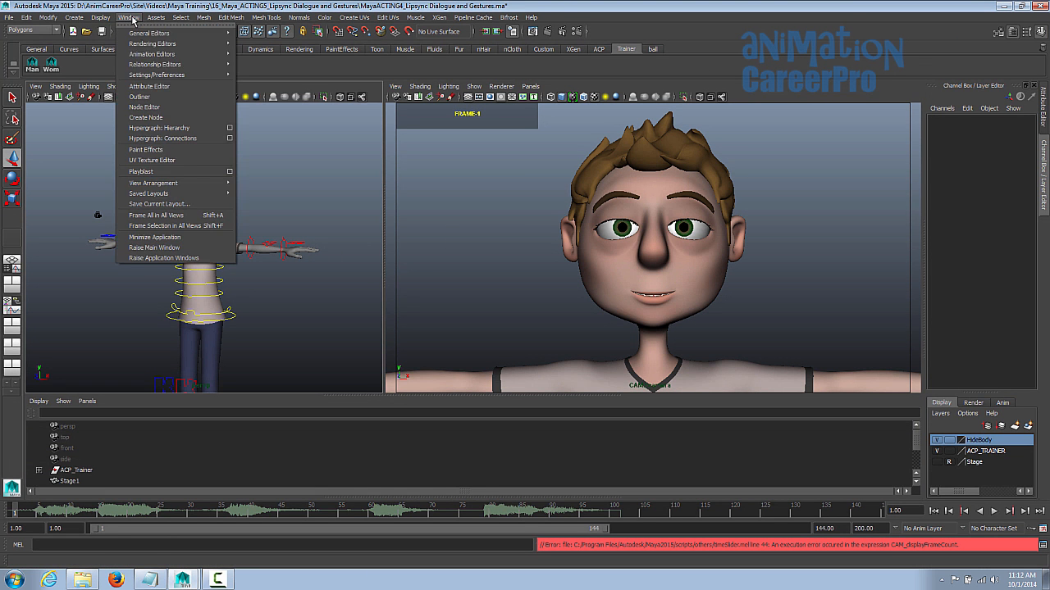
left_click(165, 98)
left_click_drag(1049, 41, 930, 40)
left_click(804, 153)
left_click(846, 163)
left_click_drag(895, 39, 1049, 39)
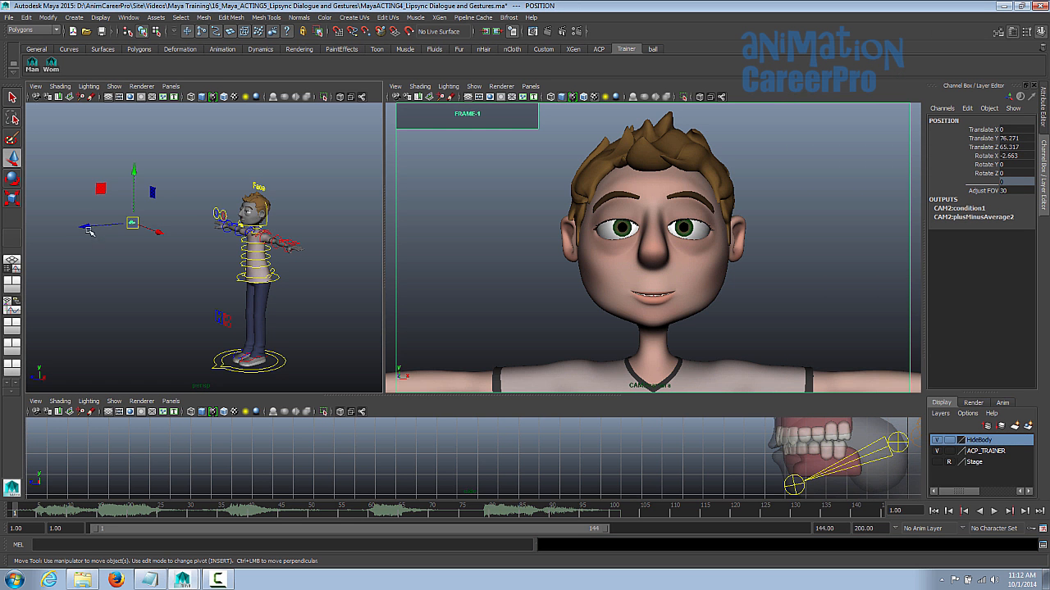
Move the camera back and lower to about Translate Y 70.7 and Translate Z 125 to frame the character's upper body
left_click_drag(86, 229, 29, 239)
left_click_drag(82, 174, 86, 199)
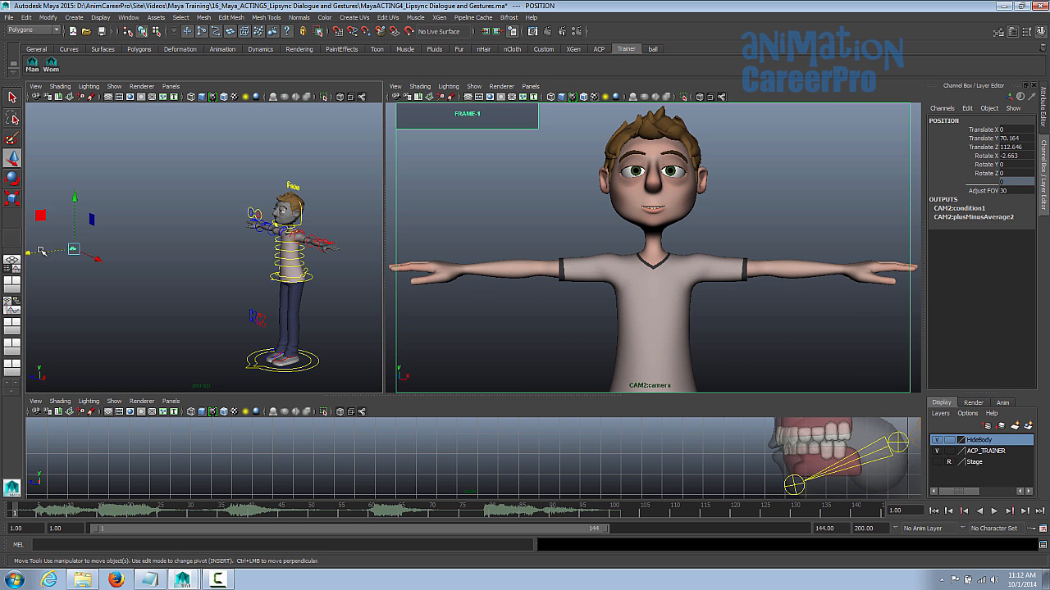
middle_click_drag(41, 251, 25, 258)
left_click_drag(23, 257, 22, 256)
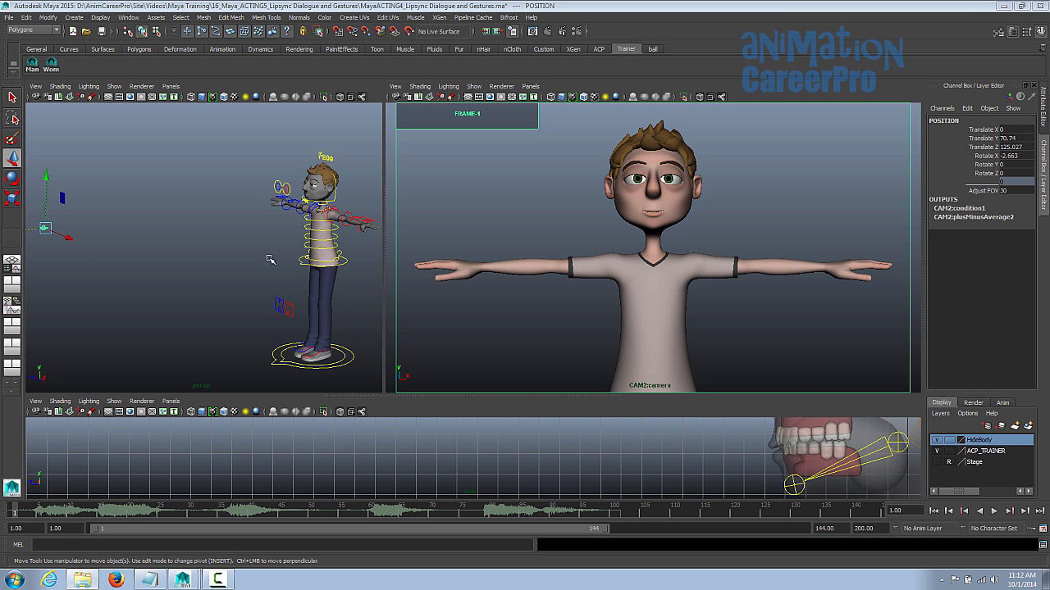
Lower the left arm alongside the body by rotating its upper arm and forearm controls
left_click_drag(269, 259, 325, 254, "alt")
middle_click_drag(325, 255, 211, 272, "alt")
right_click_drag(210, 272, 235, 232, "alt")
middle_click_drag(234, 232, 270, 237, "alt")
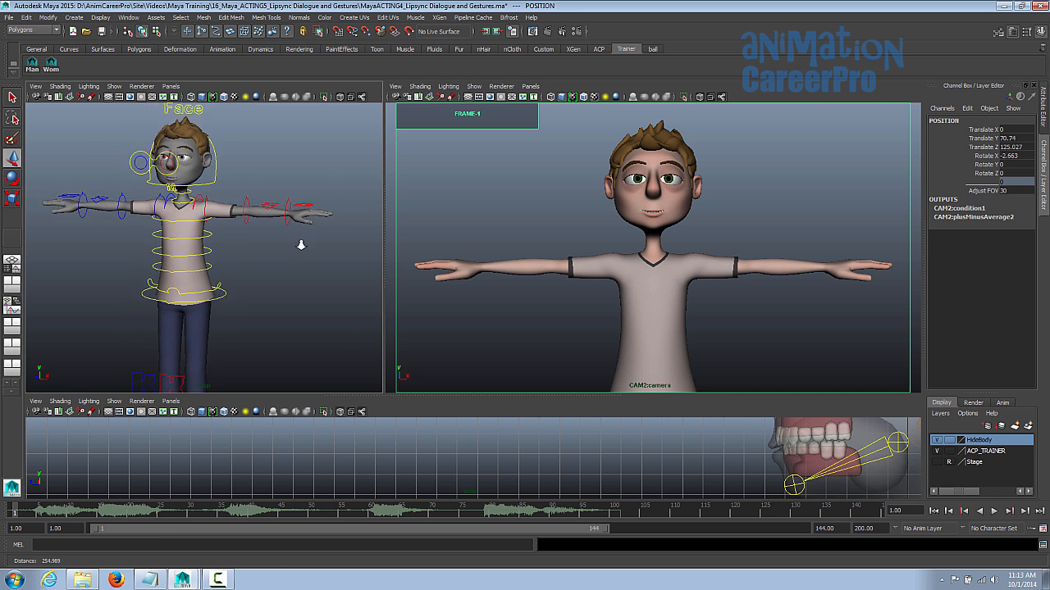
right_click_drag(269, 237, 230, 194, "alt")
left_click(198, 179)
key("e")
left_click_drag(230, 153, 243, 212)
left_click(238, 250)
left_click_drag(229, 284, 210, 281)
Refine the left upper arm's rotation so the arm hangs naturally at the side
key("q")
left_click(198, 179)
key("e")
left_click_drag(225, 197, 246, 188)
left_click_drag(271, 246, 246, 246, "alt")
left_click_drag(279, 217, 319, 251)
Rotate the left hand control to relax the wrist beside the hip
key("q")
middle_click_drag(319, 251, 298, 241, "alt")
left_click(258, 297)
key("e")
left_click_drag(276, 275, 266, 311)
Curl the left hand's index, middle, ring and pinky fingers slightly, with more curl toward the pinky, and select its Thumb Bend channel
scroll(284, 308, "down", 6)
left_click_drag(283, 308, 205, 274, "alt")
left_click_drag(976, 164, 959, 191)
middle_click_drag(304, 270, 312, 270)
left_click_drag(312, 270, 272, 260, "alt")
left_click_drag(951, 182, 950, 191)
middle_click_drag(246, 301, 254, 301)
mouse_move(254, 301)
left_mouse_down("alt")
mouse_move(436, 295)
mouse_move(254, 292)
left_mouse_up("alt")
left_click(981, 190)
middle_click_drag(246, 287, 255, 287)
left_click_drag(256, 287, 434, 287, "alt")
left_click(972, 252)
Lower the right arm alongside the body by rotating its shoulder and arm controls
right_click_drag(287, 279, 218, 261, "alt")
middle_click_drag(217, 261, 308, 344, "alt")
left_click(213, 189)
key("e")
left_click_drag(171, 222, 328, 297)
key("q")
left_click(211, 227)
key("e")
left_click_drag(229, 241, 234, 223)
key("q")
left_click(211, 126)
key("e")
mouse_move(229, 121)
left_mouse_down()
mouse_move(223, 131)
mouse_move(230, 121)
left_mouse_up()
key("q")
Rotate the right hand control to relax the wrist beside the hip
left_click(238, 325)
left_click_drag(293, 323, 215, 323, "alt")
key("e")
left_click_drag(164, 284, 153, 295)
Curl the right hand's fingers to Index 1.5, Middle 2.4, Ring 2.9 and Pinky 2.9, and set Thumb Bend to 2.3
middle_click_drag(268, 332, 259, 199, "alt")
right_click_drag(258, 199, 308, 199, "alt")
left_click_drag(308, 199, 471, 200, "alt")
key("q")
left_click(297, 232)
left_click_drag(954, 165, 952, 197)
left_click(932, 199, "ctrl")
middle_click_drag(279, 293, 303, 262)
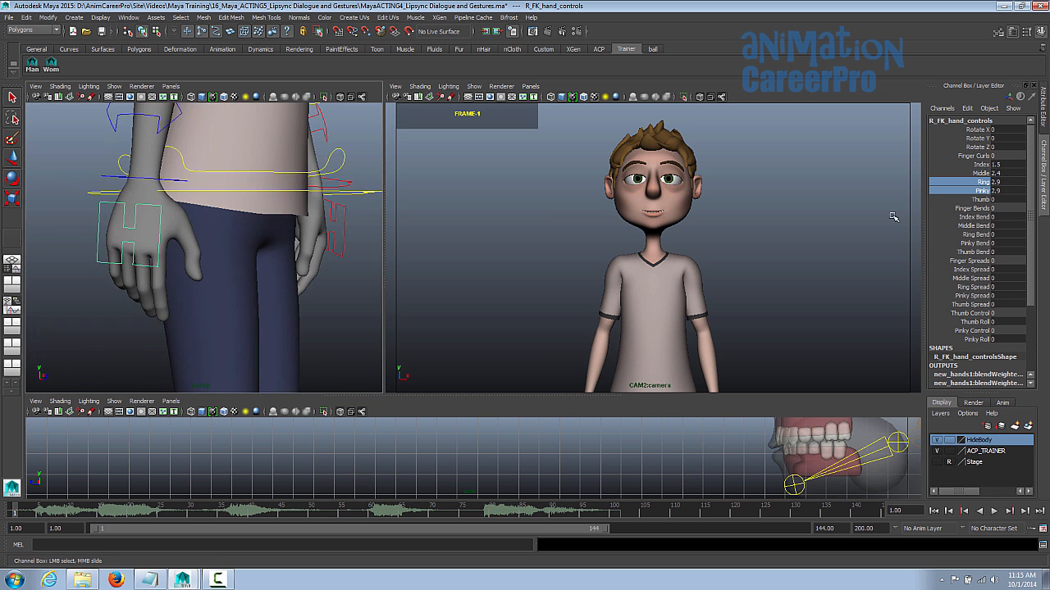
left_click(973, 252)
middle_click_drag(221, 291, 250, 290)
Tilt the head control to about -2.7 on Rotate Z
left_click_drag(304, 281, 248, 282, "alt")
right_click_drag(248, 281, 189, 271, "alt")
middle_click_drag(221, 164, 209, 249, "alt")
left_click_drag(271, 249, 206, 250, "alt")
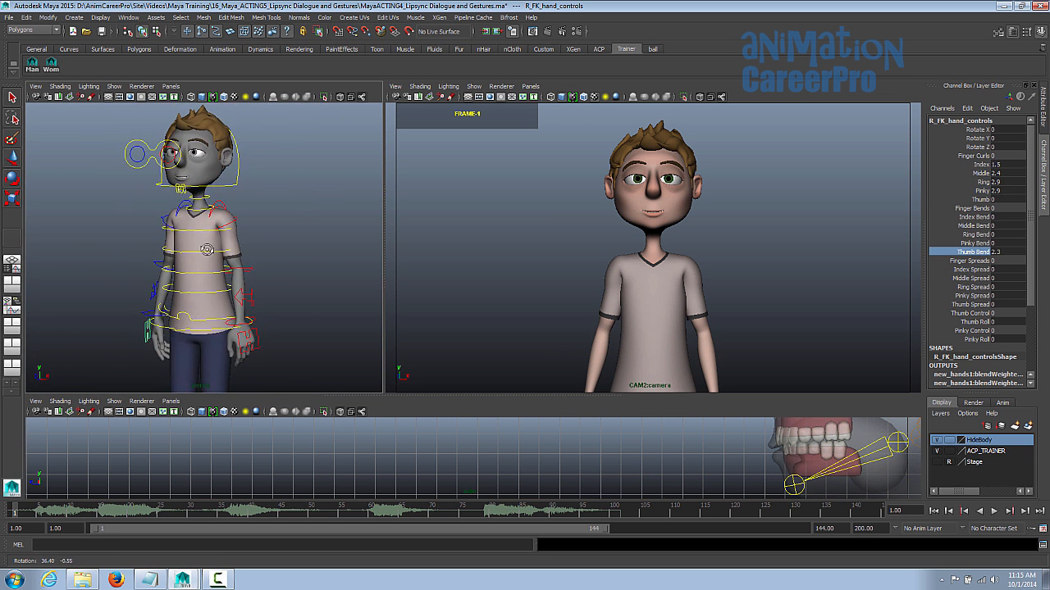
left_click(237, 164)
key("e")
left_click_drag(685, 183, 687, 185)
right_click_drag(334, 305, 254, 349, "alt")
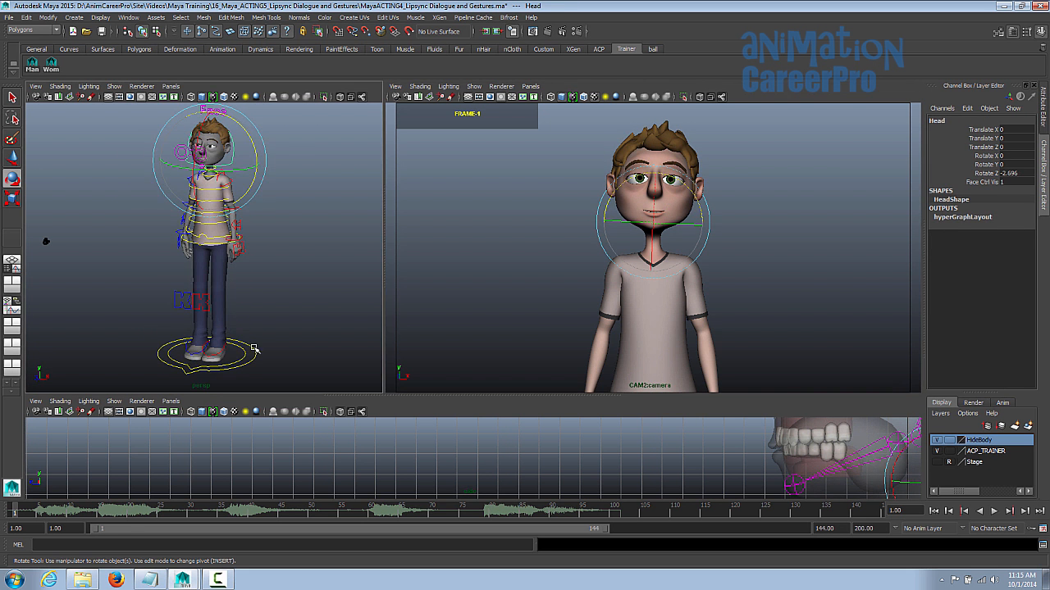
Turn the whole body slightly by rotating the root control to about -14.2 on Rotate Y
left_click(203, 242)
left_click_drag(232, 249, 218, 247)
middle_click_drag(256, 268, 259, 274, "alt")
left_click_drag(258, 274, 233, 280, "alt")
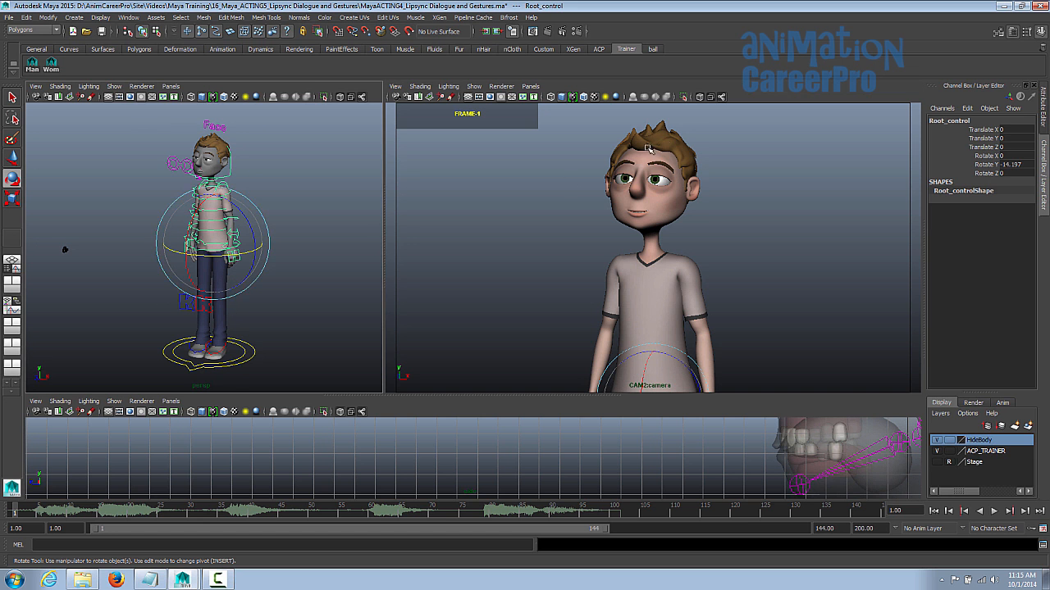
Select all of the character's body controls and key them at frame 1
left_click(786, 95)
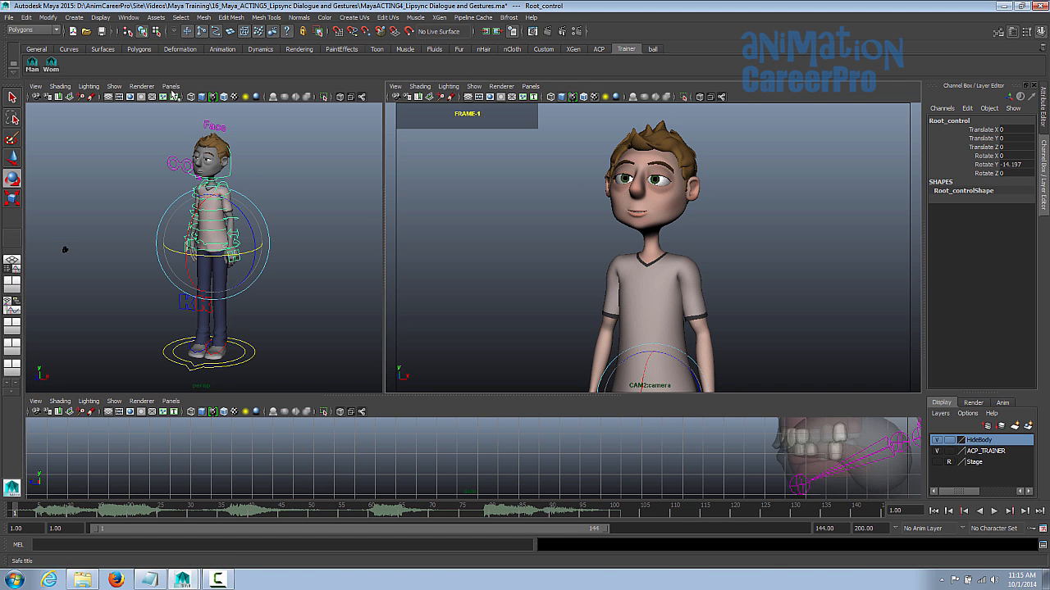
left_click(32, 66)
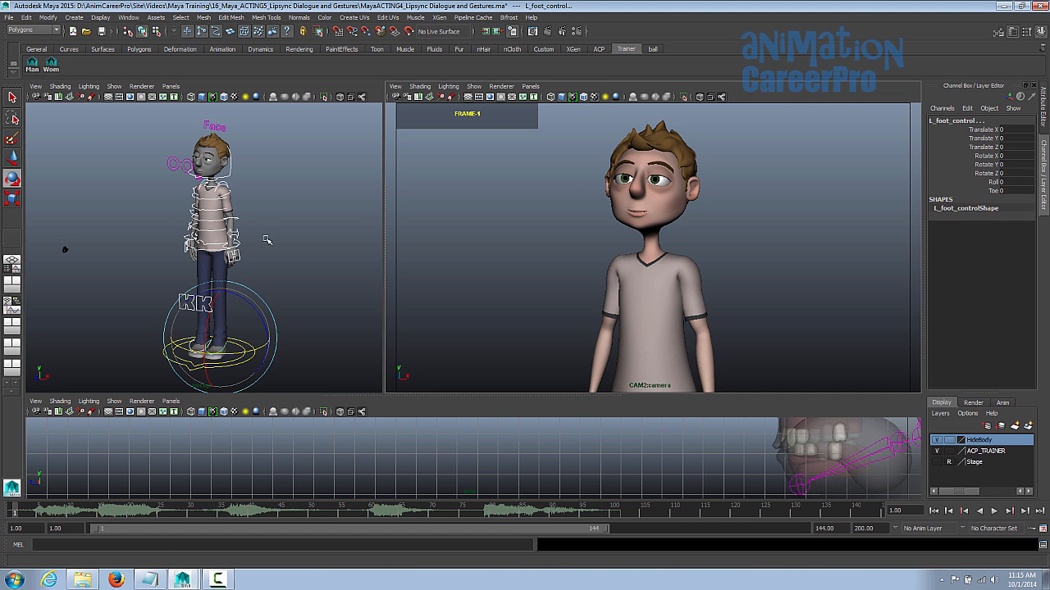
key("s")
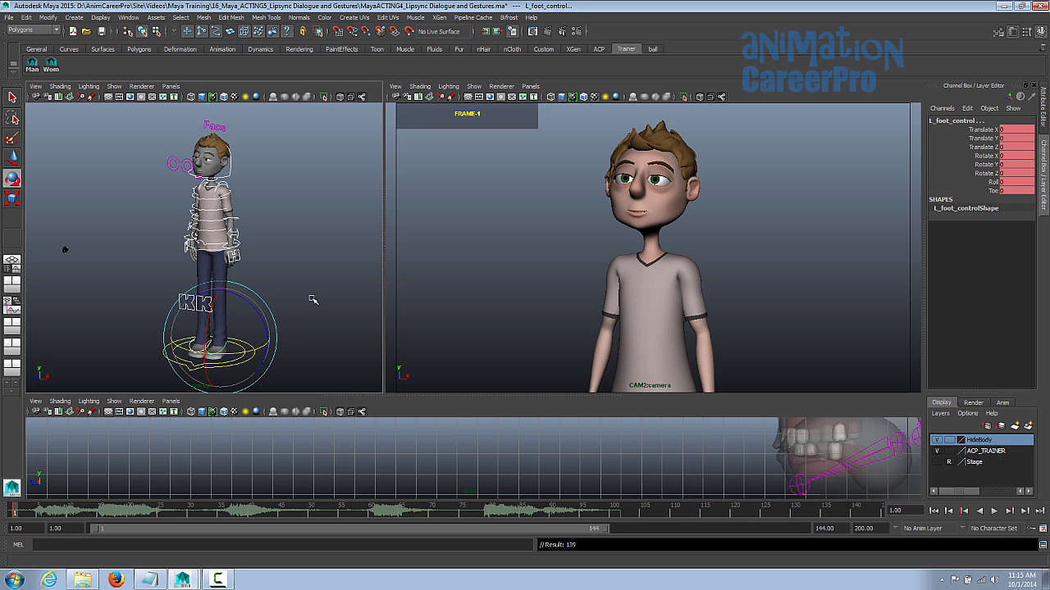
Shorten the visible playback range so that it ends at frame 91
left_click_drag(601, 533, 551, 537)
left_click_drag(479, 540, 421, 542)
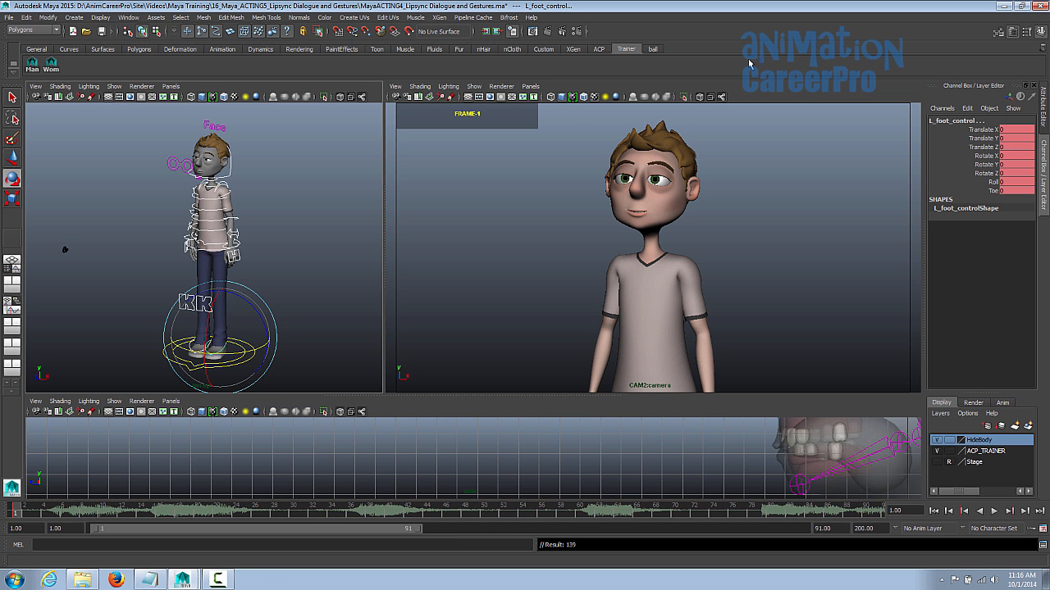
left_click(771, 98)
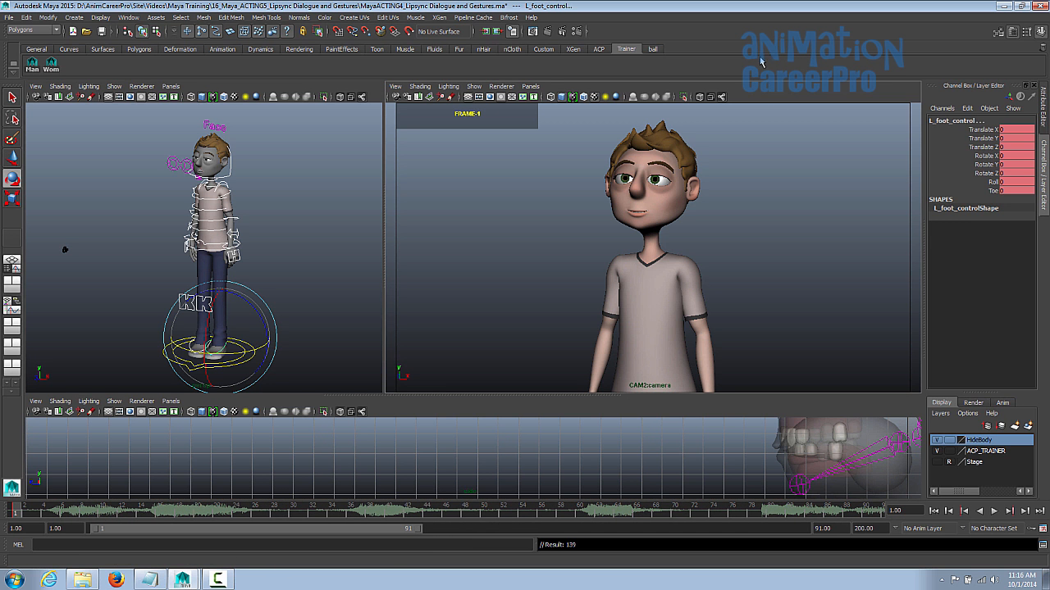
left_click(787, 102)
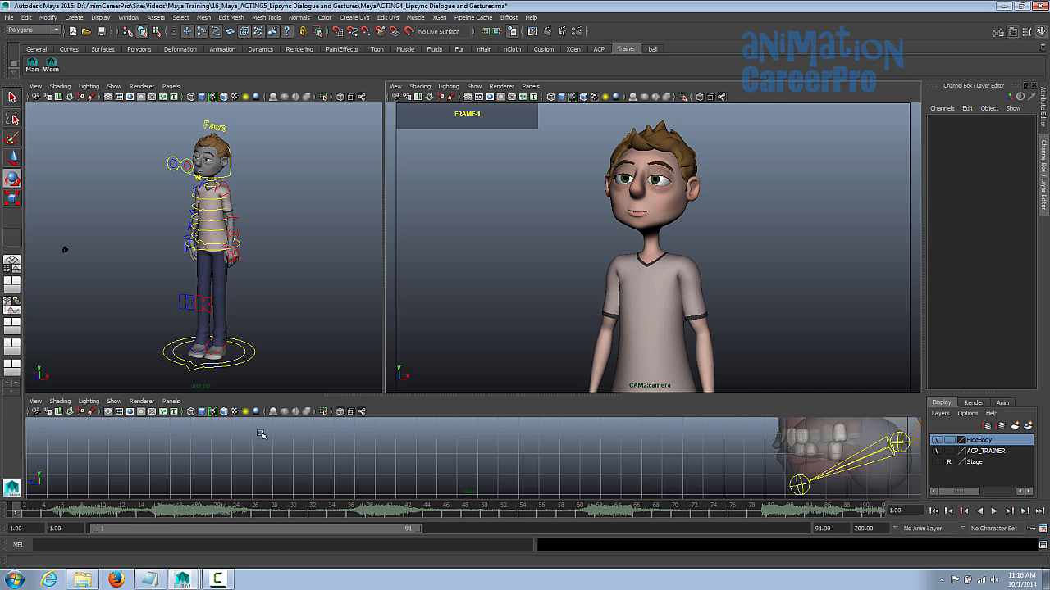
Show the Graph Editor in the lower view and enlarge the camera view above it
left_click(173, 402)
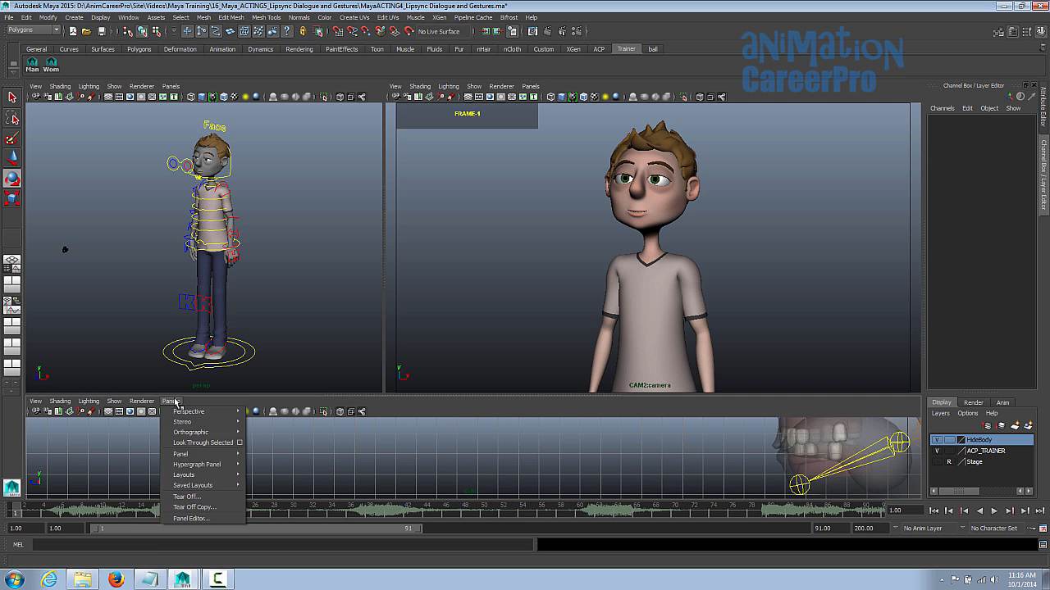
mouse_move(188, 413)
left_click(270, 415)
left_click(779, 85)
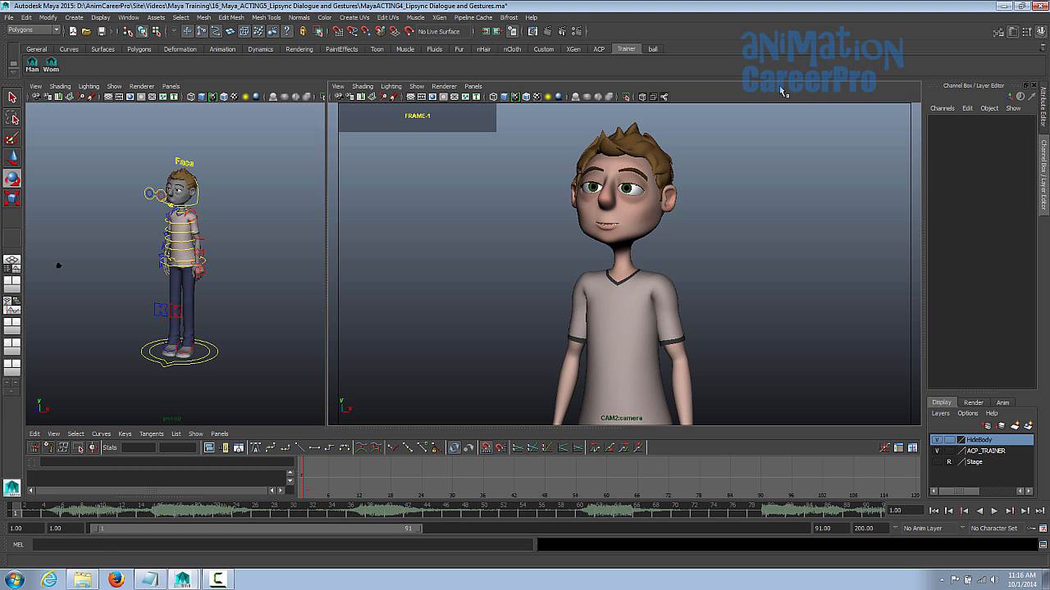
left_click_drag(350, 427, 351, 431)
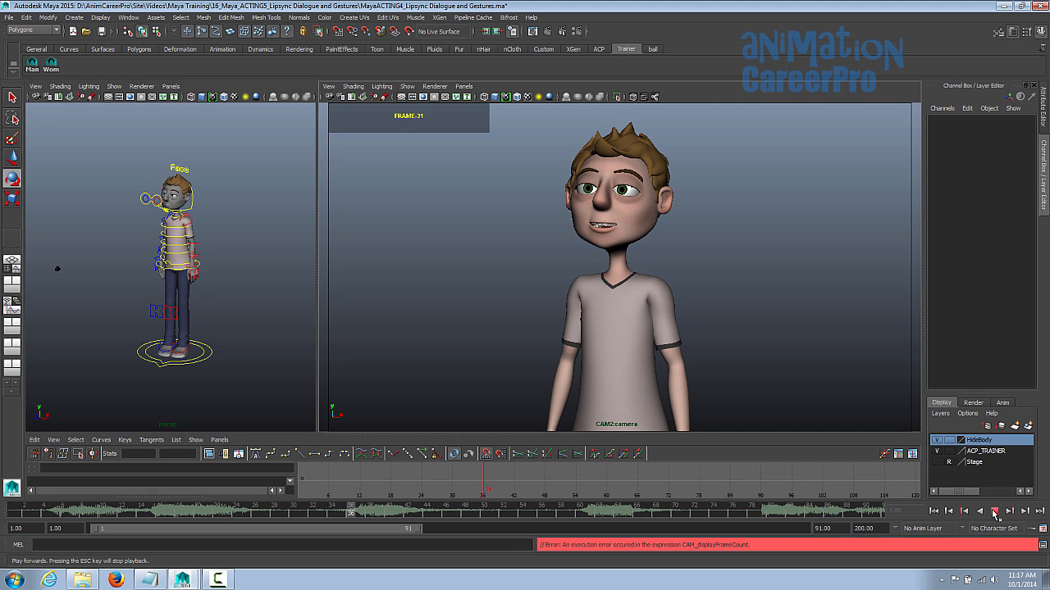
Play back the dialogue and replay it from the beginning of the timeline
left_click(994, 511)
left_click(38, 513)
key("alt+v")
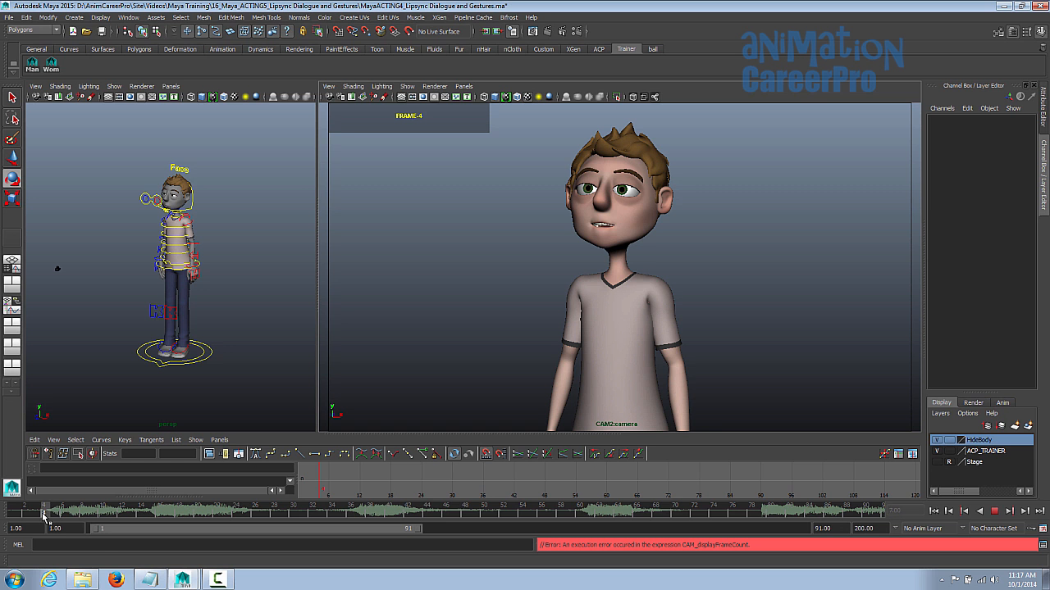
Key all of the character's body controls at frame 5 and again at frame 3
left_click_drag(49, 513, 53, 510)
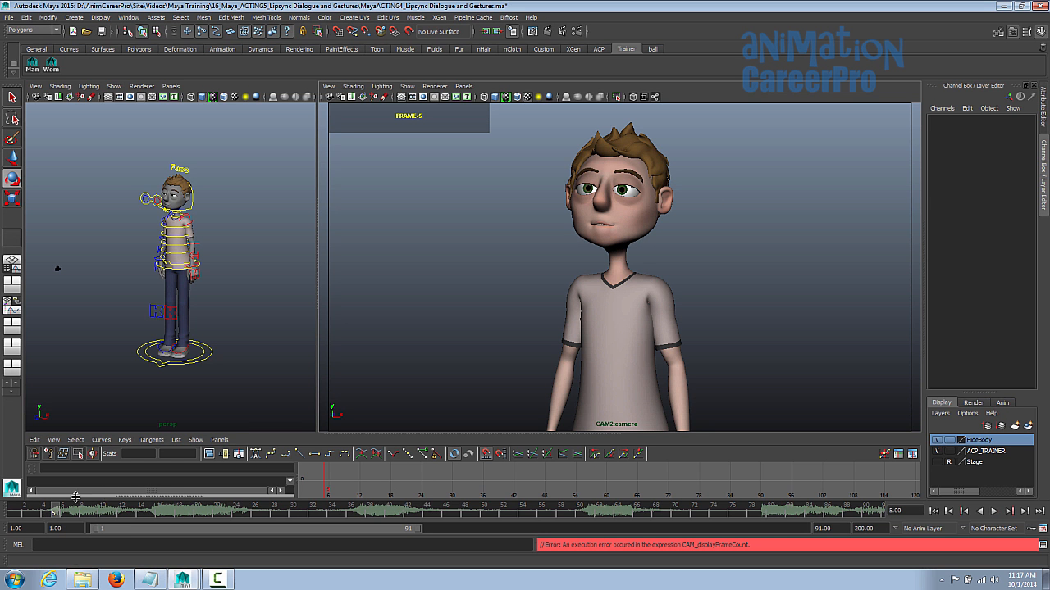
left_click(50, 68)
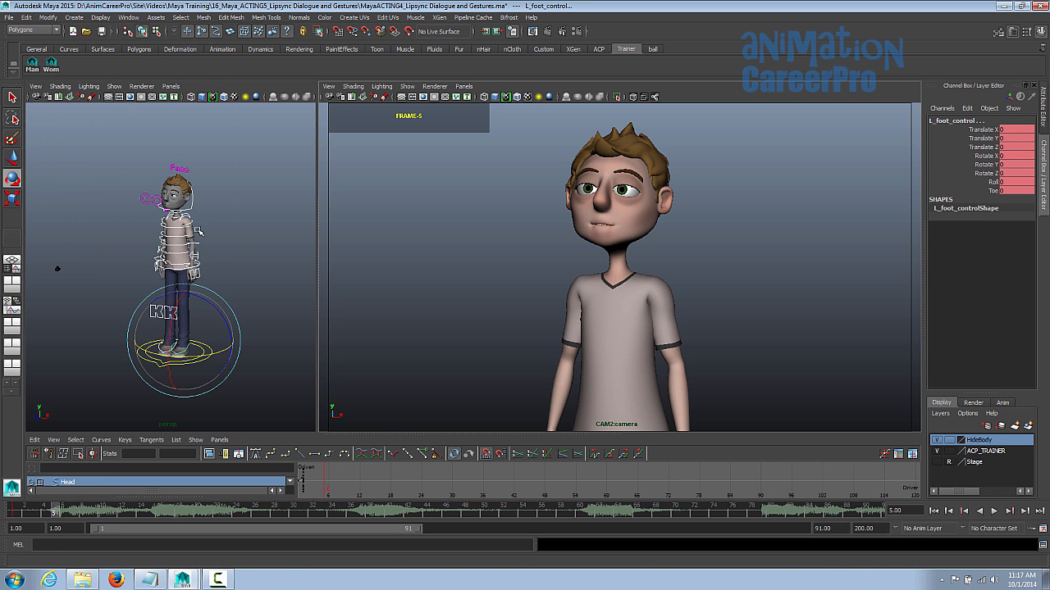
key("s")
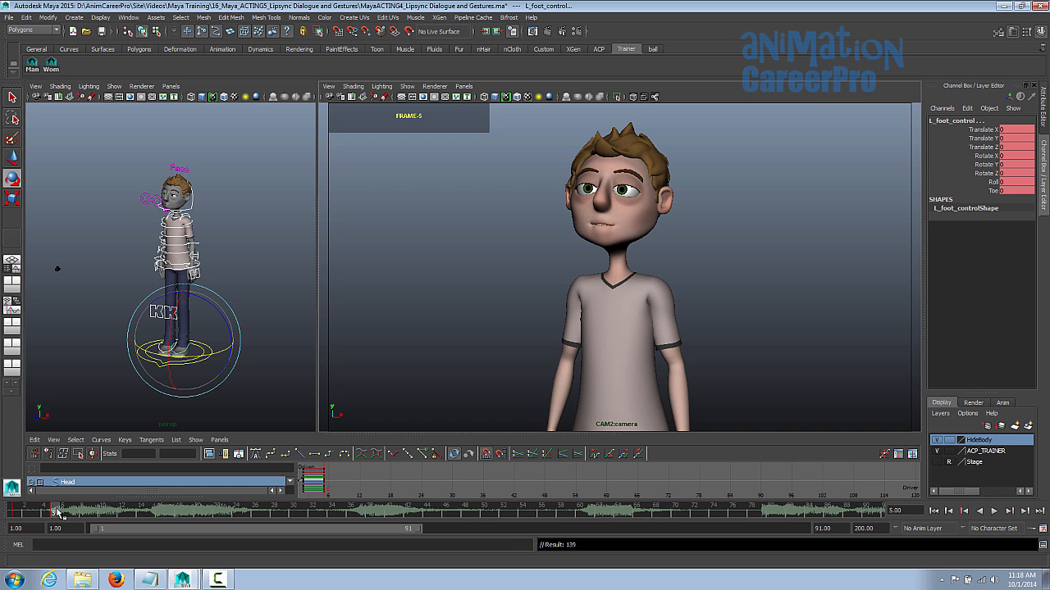
left_click_drag(54, 514, 34, 514)
key("s")
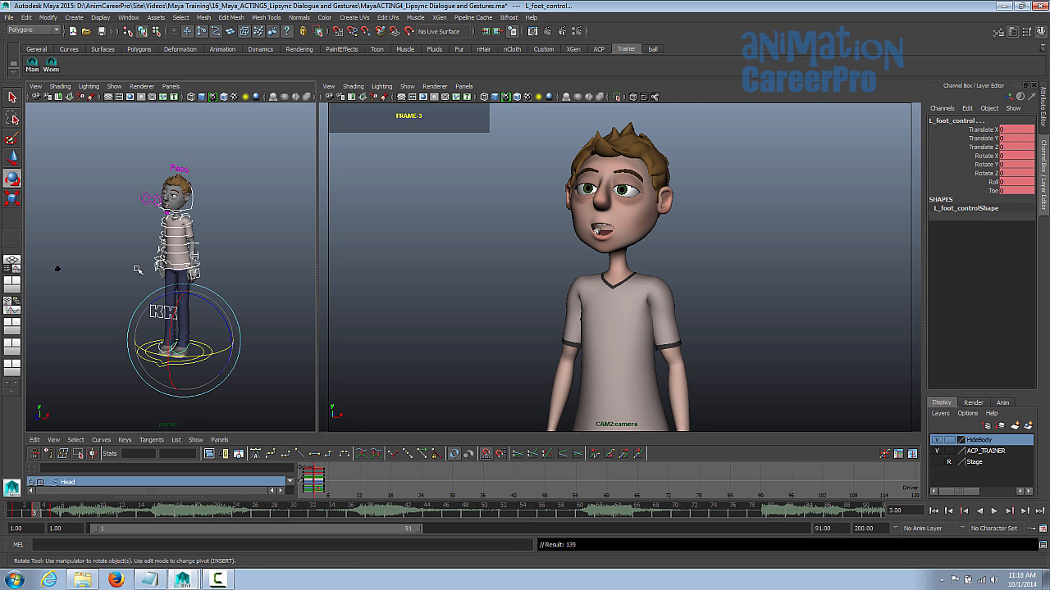
At frame 5, rotate the head control to about 4.92, 0.14 and -0.03 on X, Y and Z, and key it
middle_click_drag(194, 268, 206, 299, "alt")
right_click_drag(206, 298, 253, 304, "alt")
left_click_drag(35, 513, 54, 515)
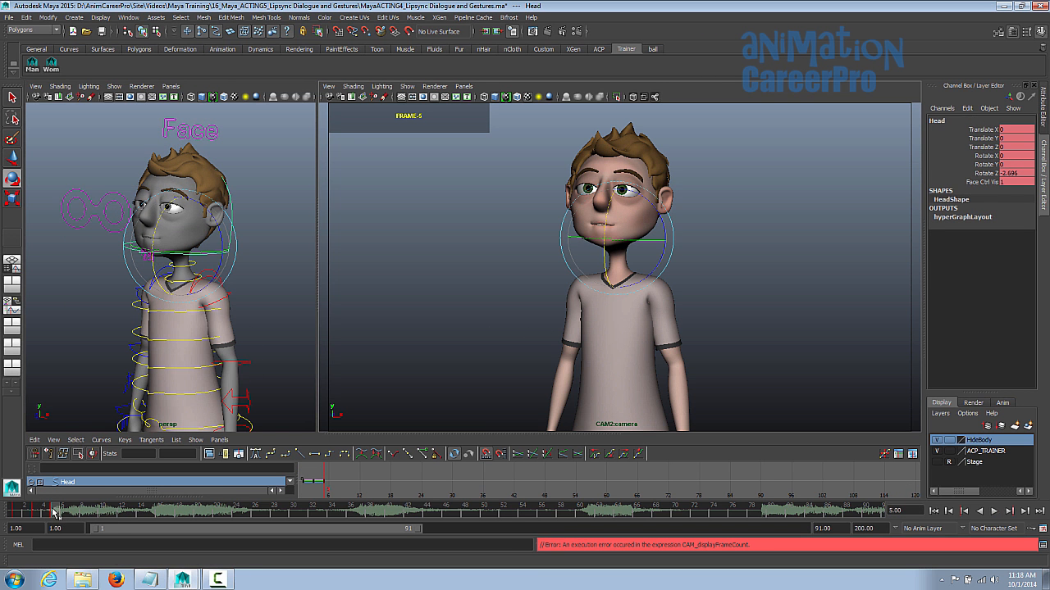
left_click(38, 515)
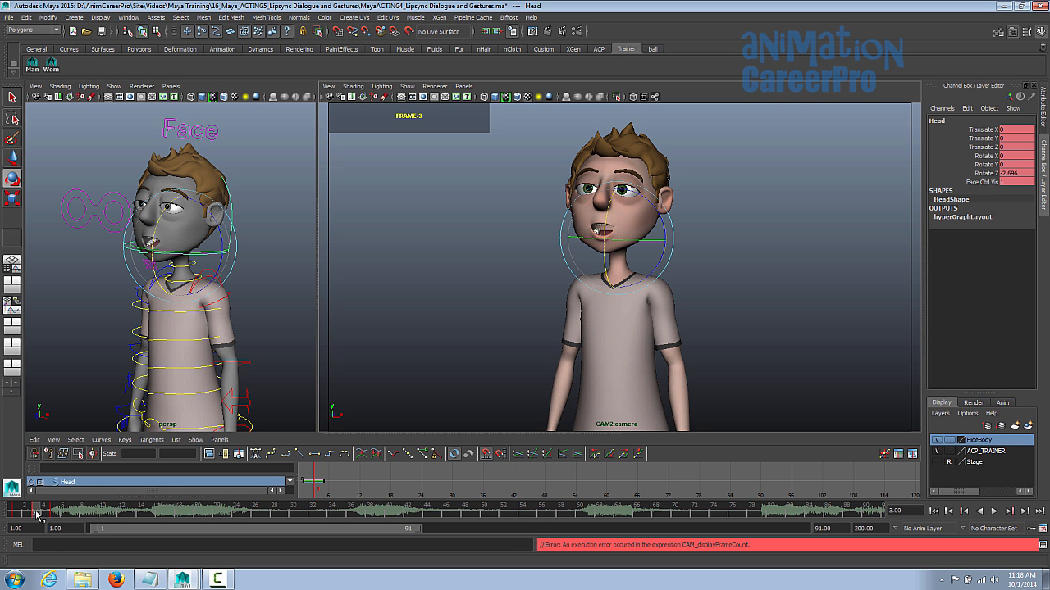
key("s")
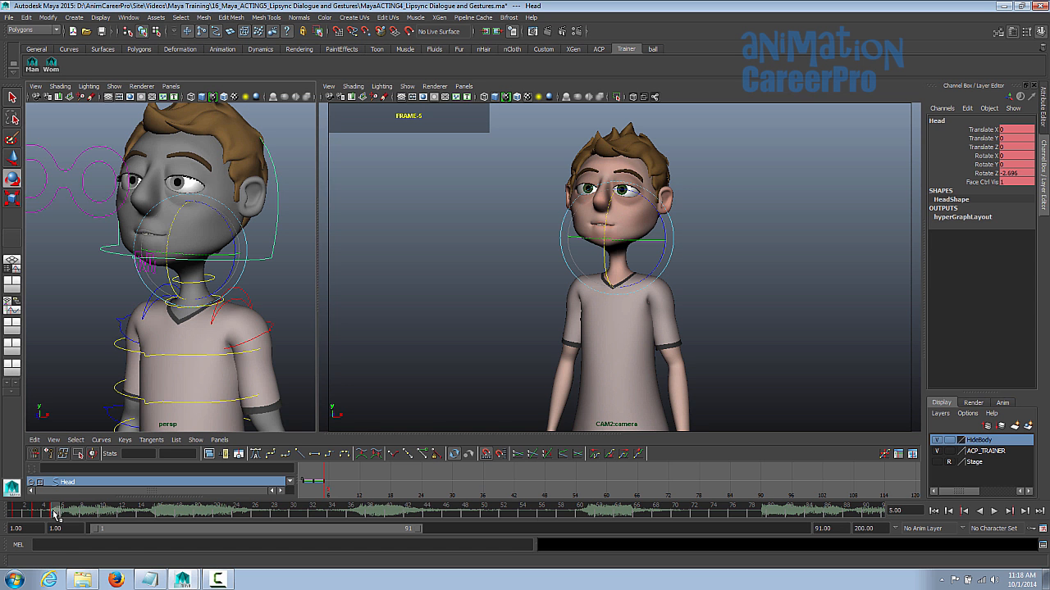
left_click_drag(176, 216, 195, 219)
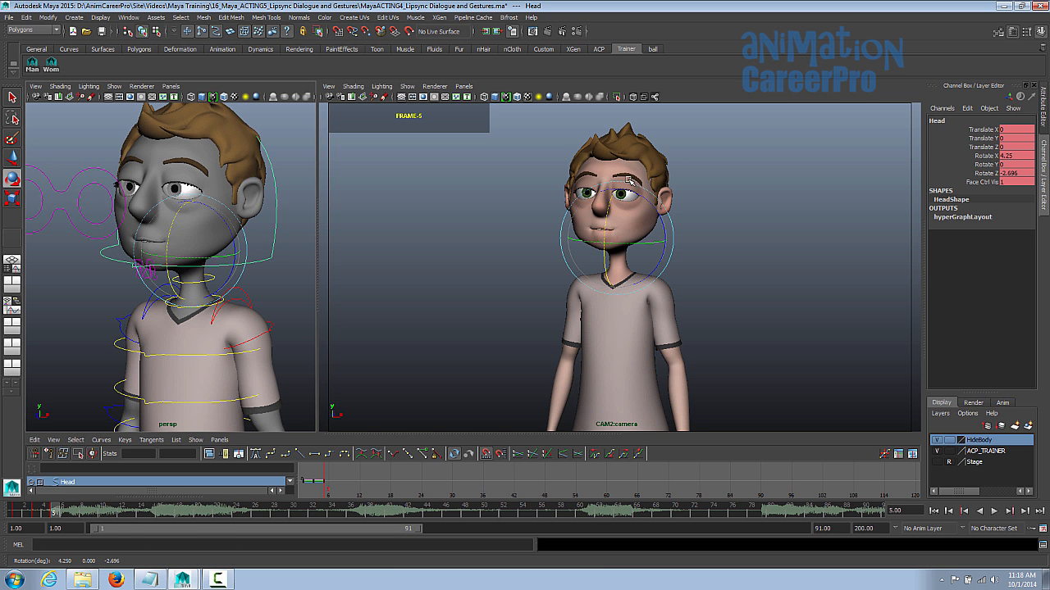
left_click_drag(625, 182, 625, 182)
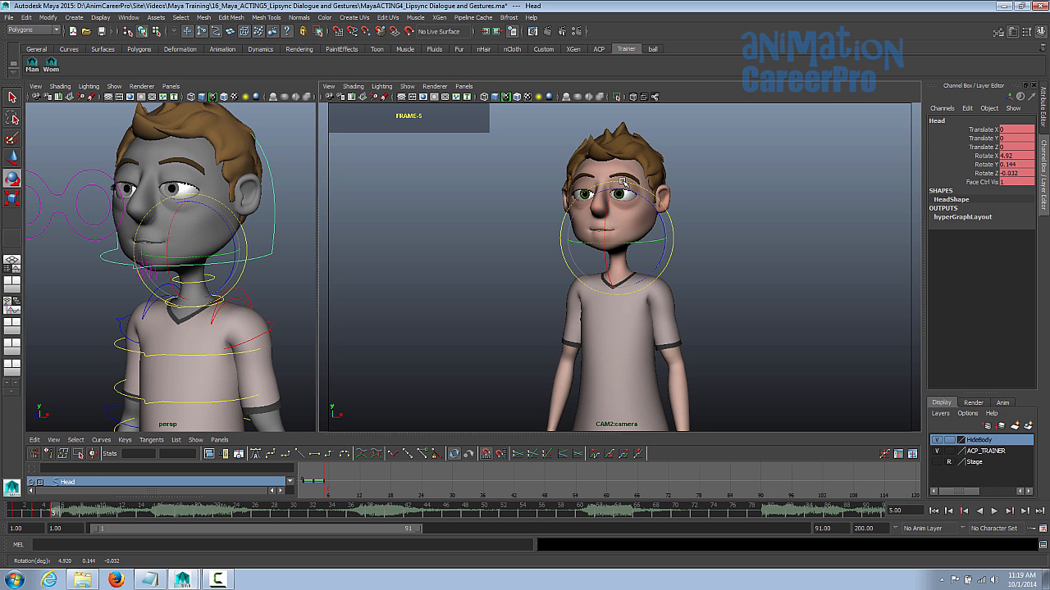
key("s")
Play through the next words of the dialogue and key the head control at frame 16
key("alt+v")
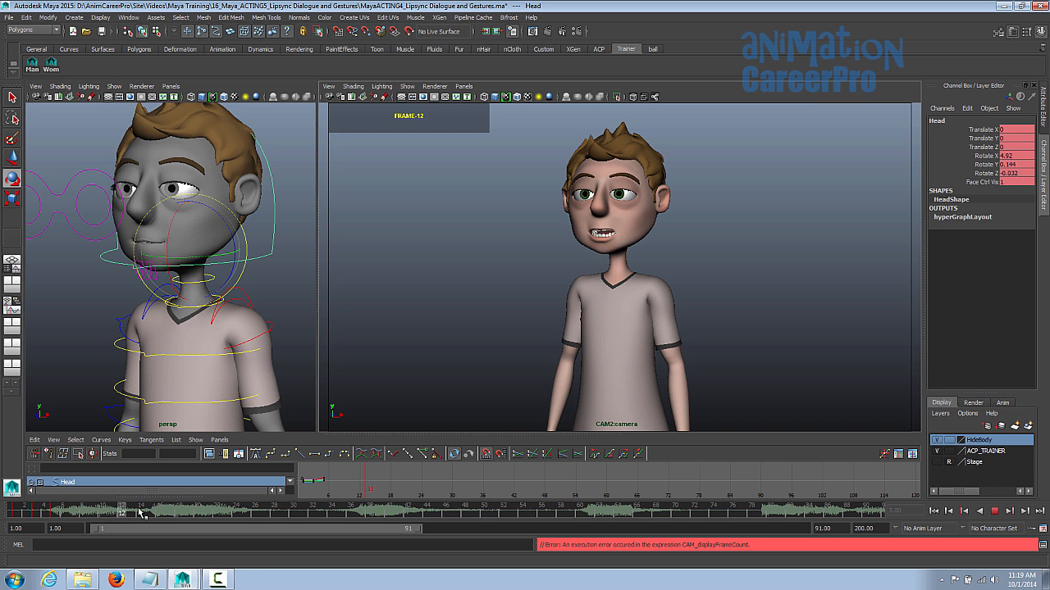
key("alt+v")
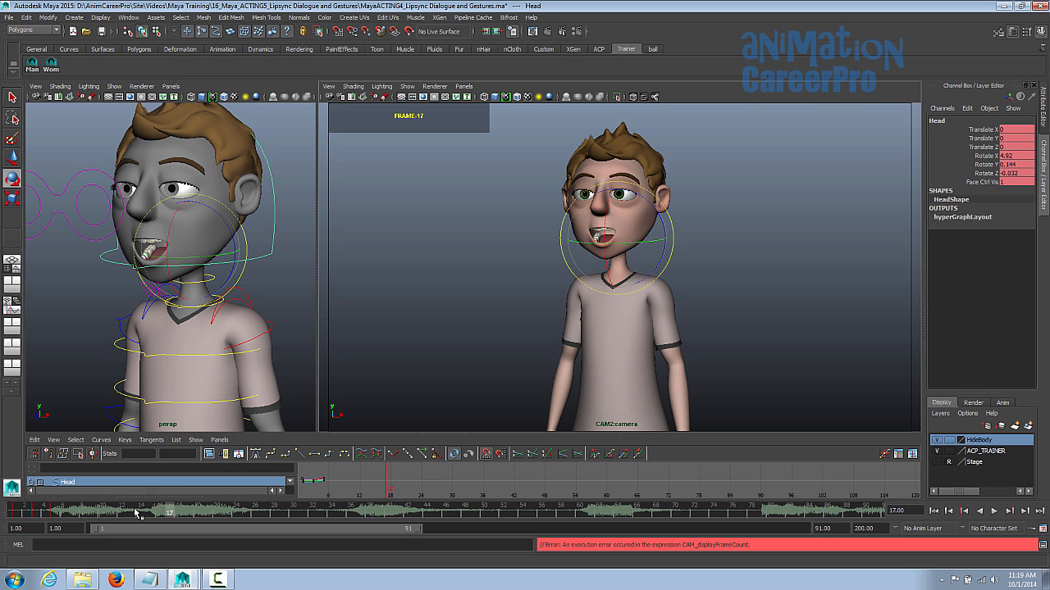
key("alt+v")
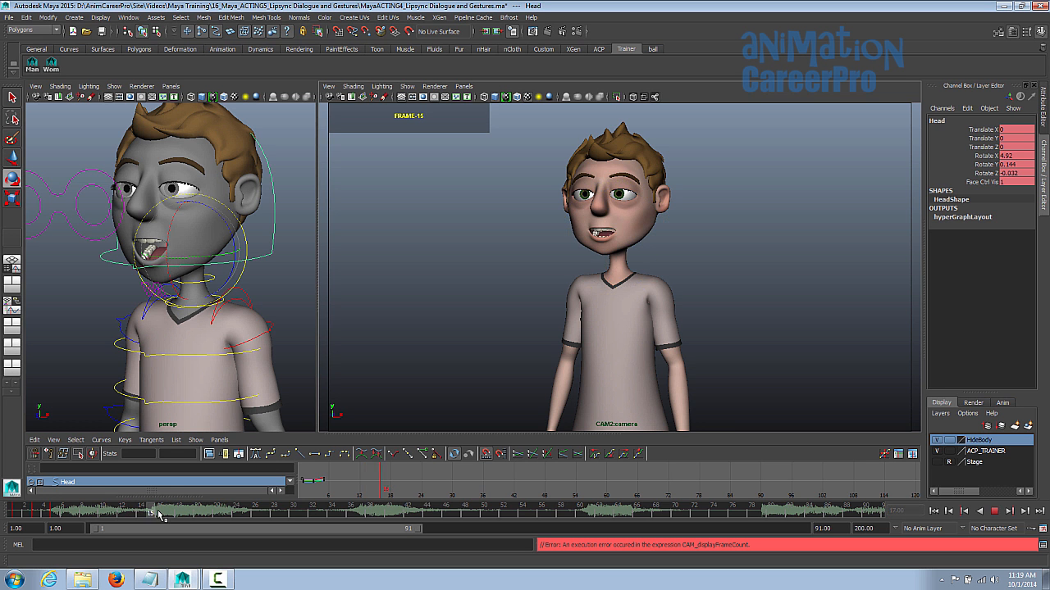
left_click_drag(157, 511, 158, 515)
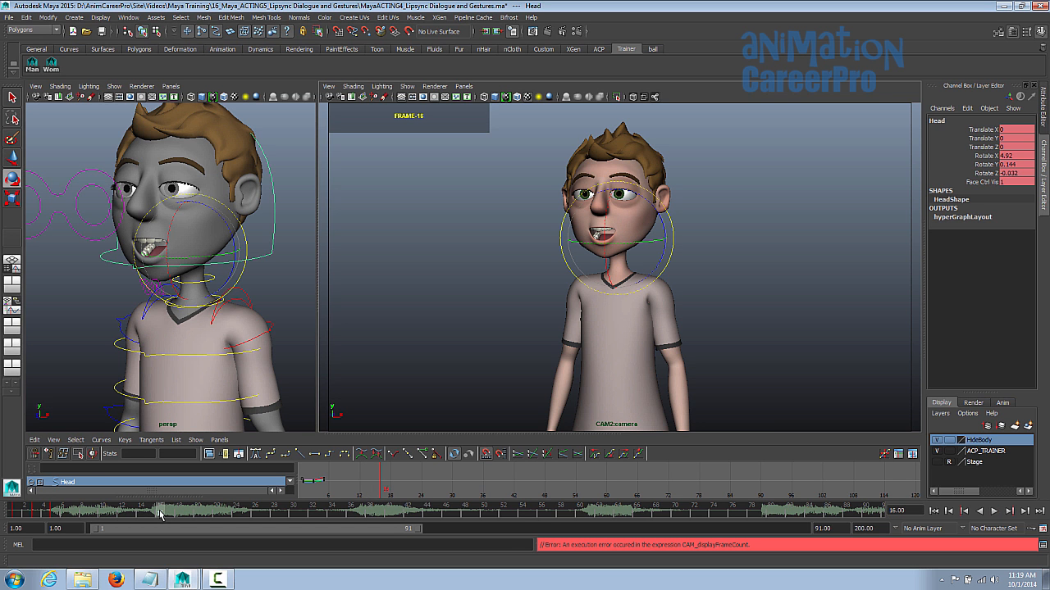
key("s")
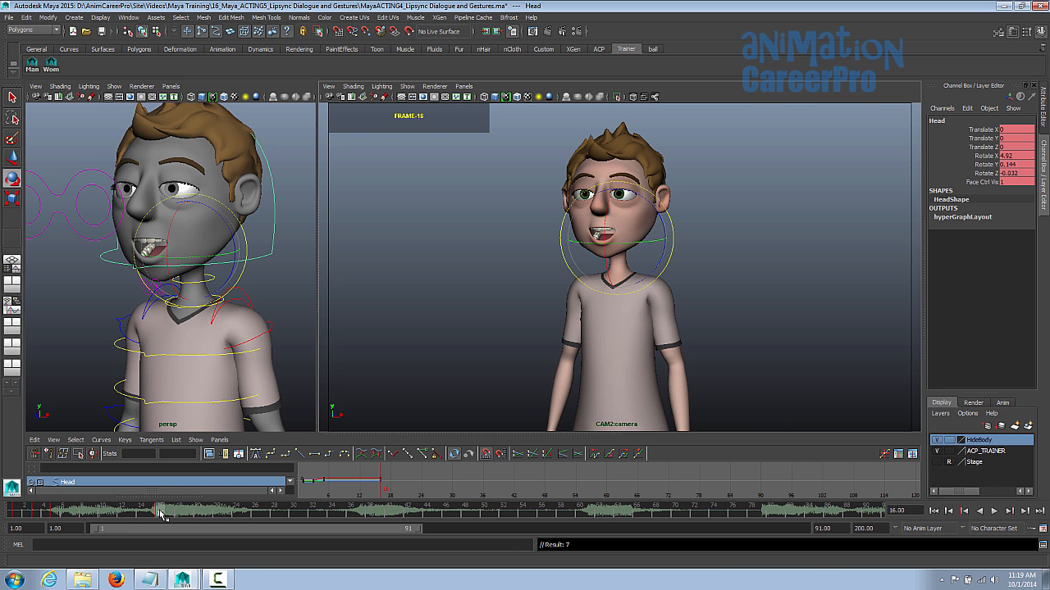
Step back along the timeline and key the head control at frame 11
left_click(141, 512)
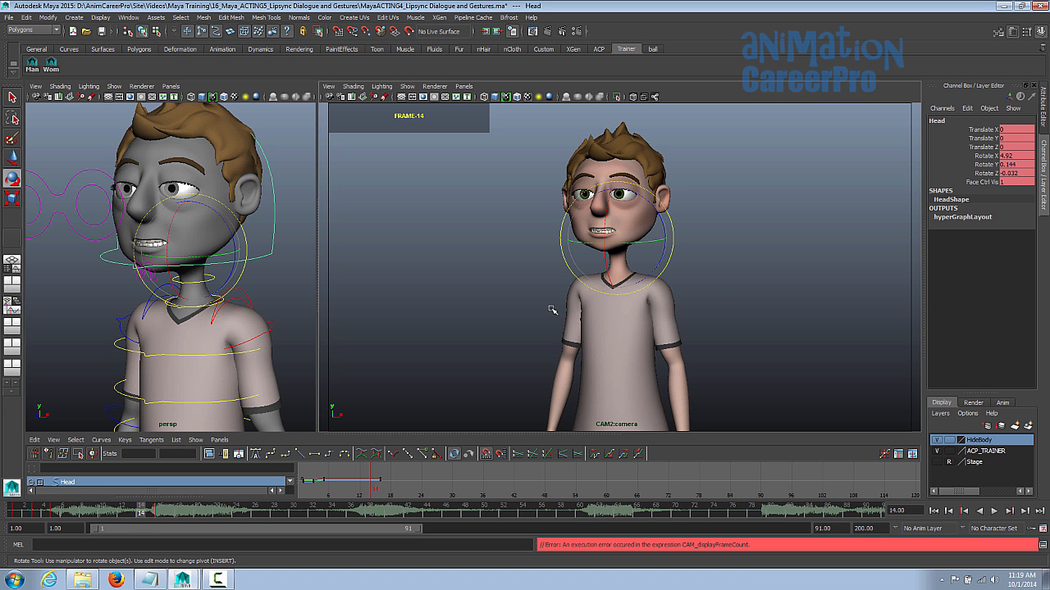
key("comma")
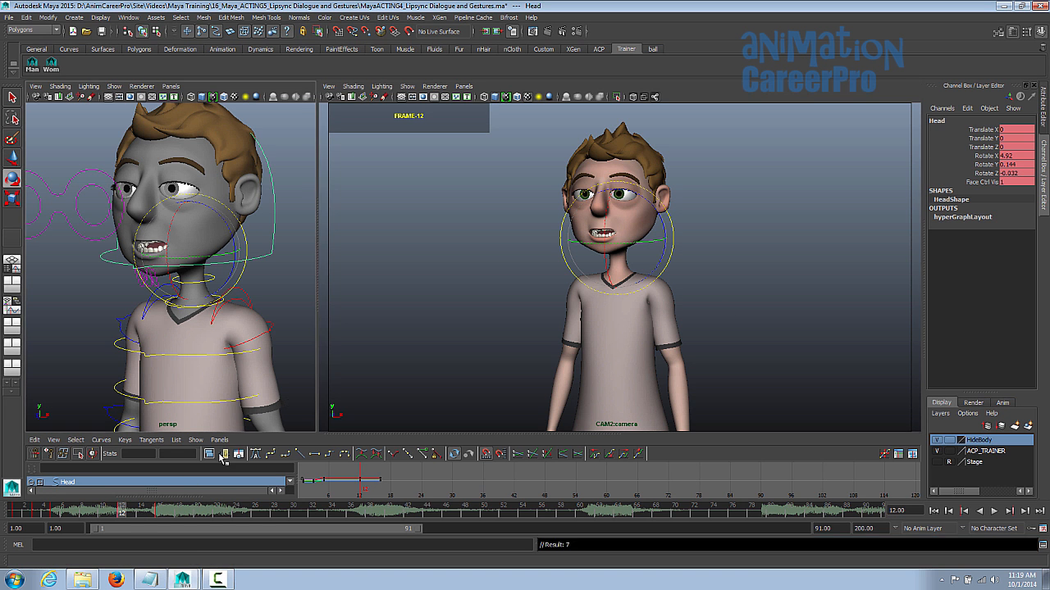
key("comma")
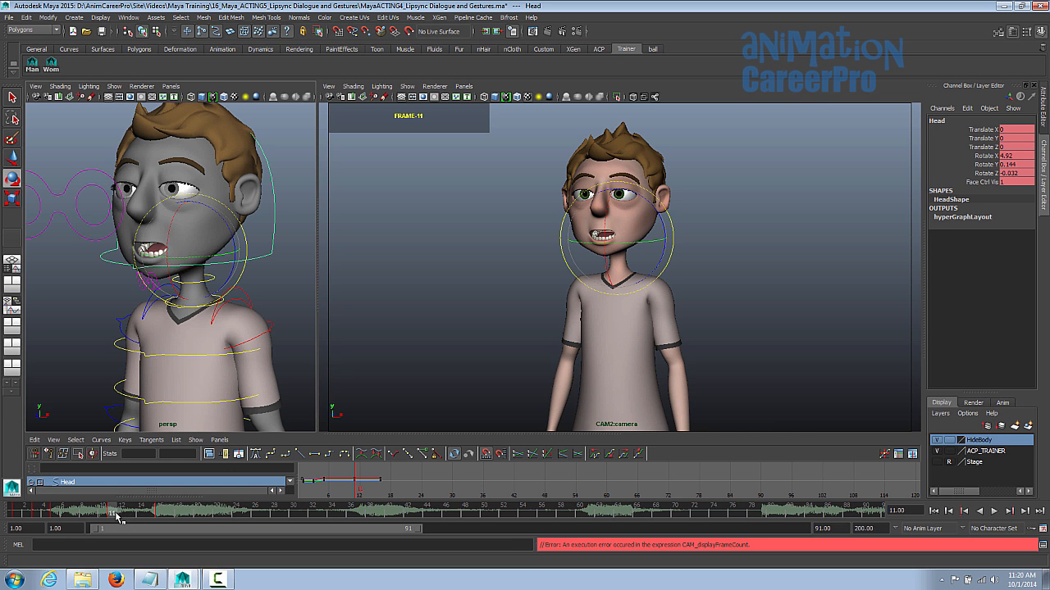
key("s")
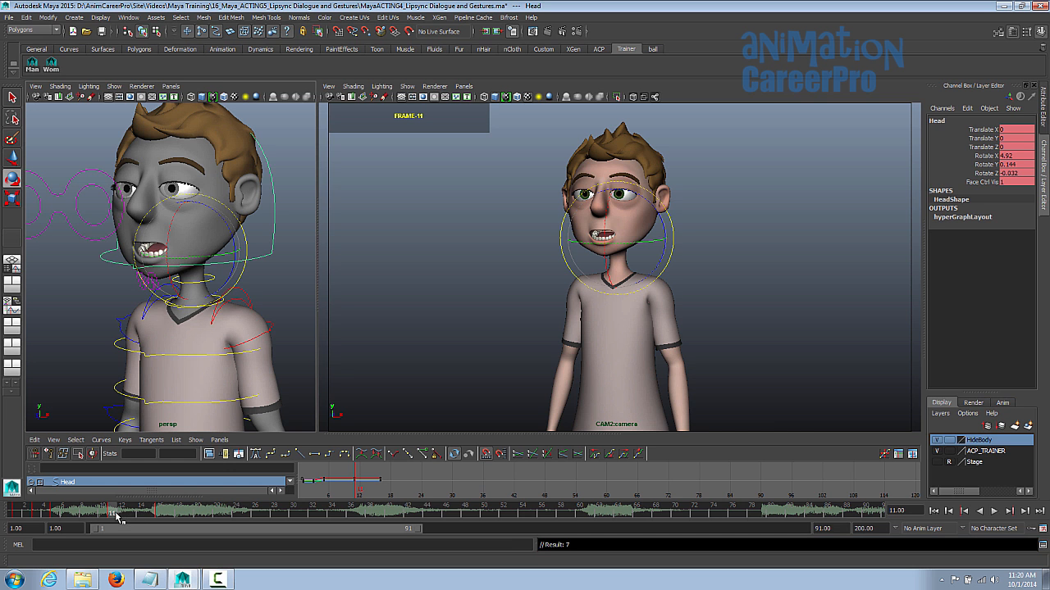
Undo the root control's last move at frame 16, and key all body controls at frames 11 and 16
left_click(161, 514)
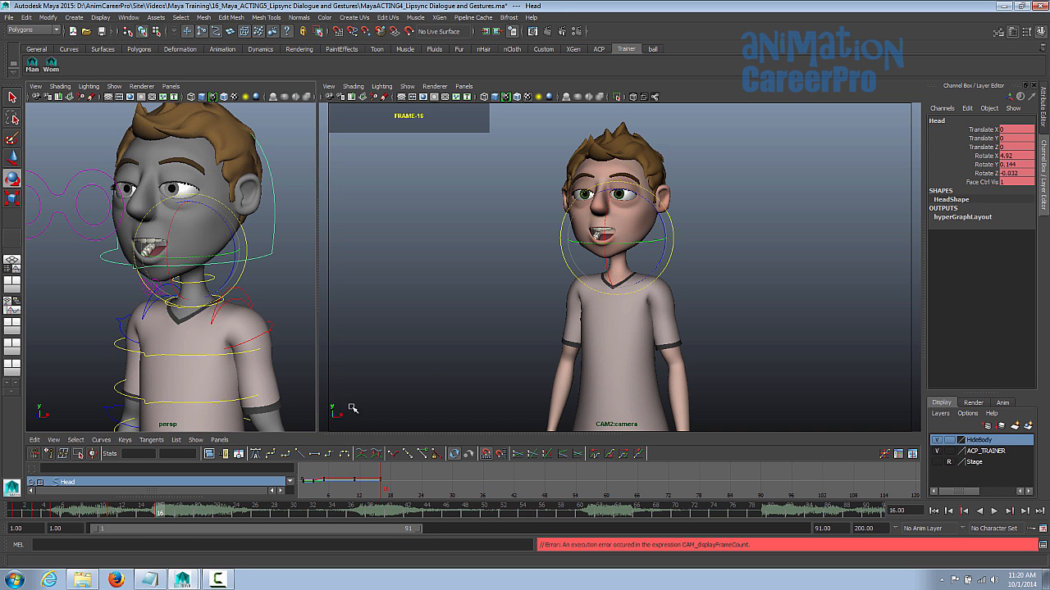
key("ctrl+z")
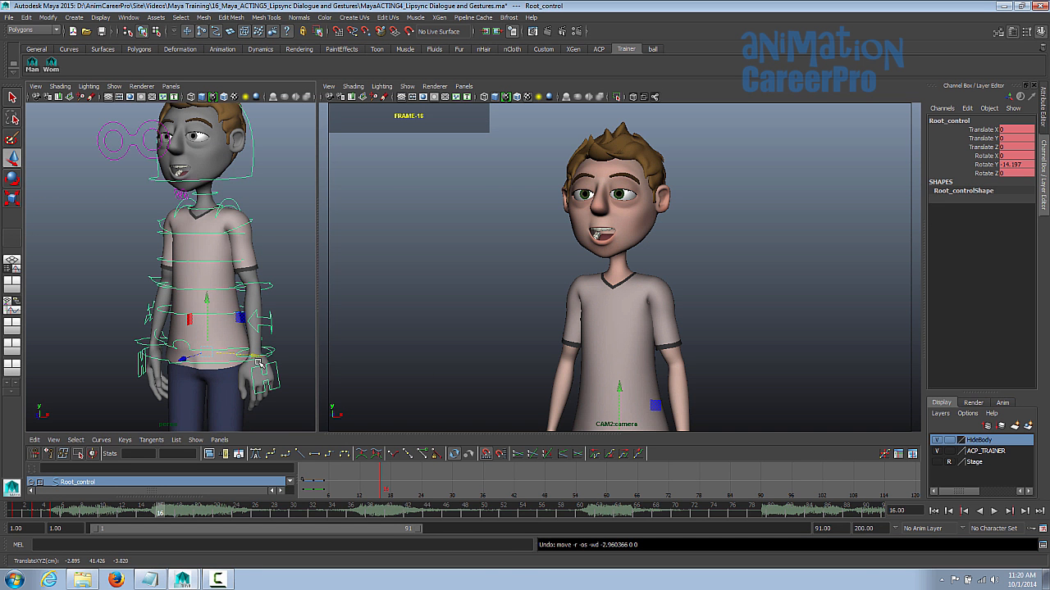
left_click(32, 65)
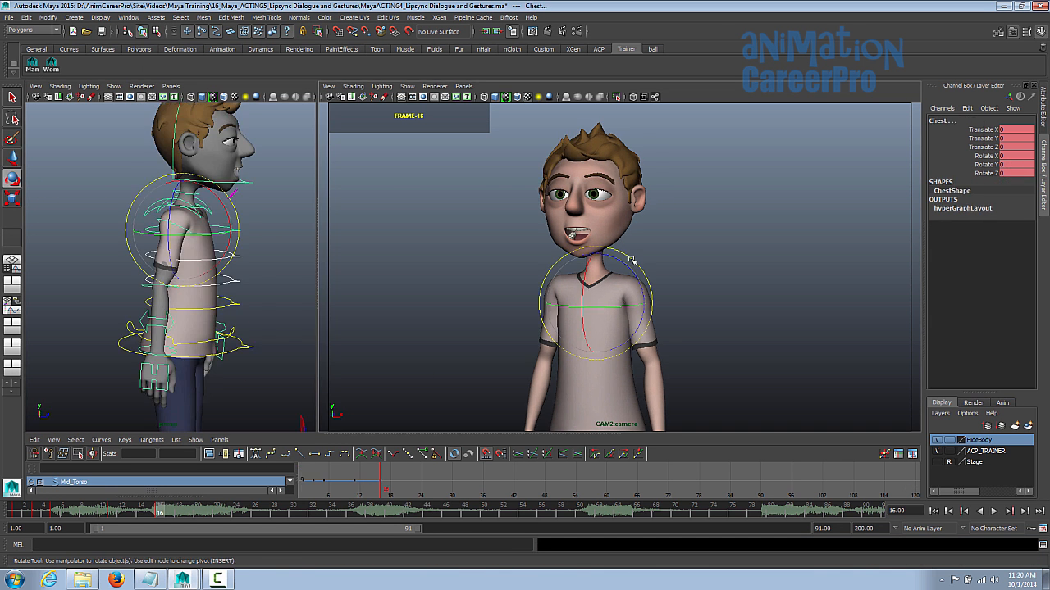
At frame 16, lean the torso forward and sideways with the torso and chest controls, and rotate the head back upright
left_click_drag(629, 258, 577, 278)
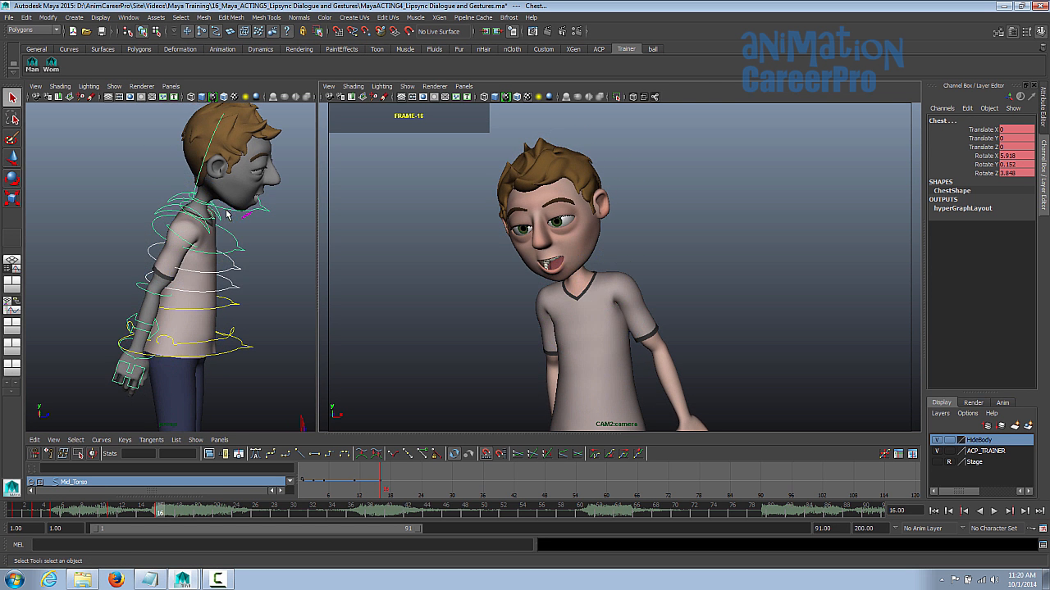
left_click(549, 240)
left_click_drag(549, 240, 559, 209)
key("q")
Raise the right arm away from the body by rotating its shoulder, and bend the elbow to bring the forearm up
left_click_drag(298, 274, 159, 211, "alt")
left_click(160, 212)
key("e")
left_click_drag(534, 261, 443, 318)
key("q")
left_click(148, 241)
key("e")
key("q")
key("e")
left_click_drag(569, 317, 545, 279)
Swing the left arm outward and down from the body by rotating the left shoulder control
key("q")
left_click(242, 216)
key("e")
left_click_drag(663, 246, 625, 233)
key("q")
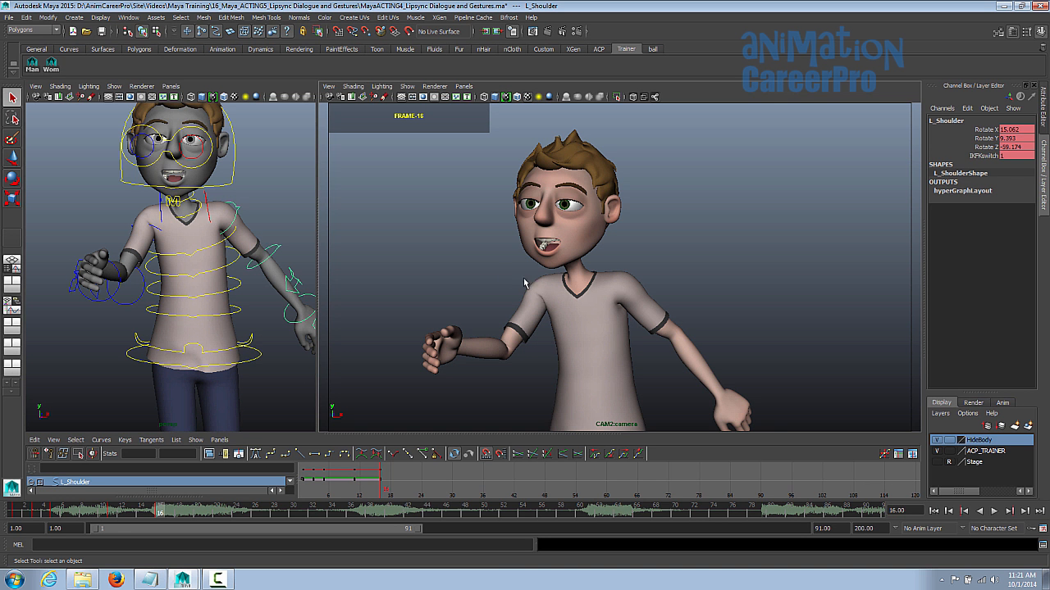
key("e")
left_click_drag(651, 297, 645, 289)
key("q")
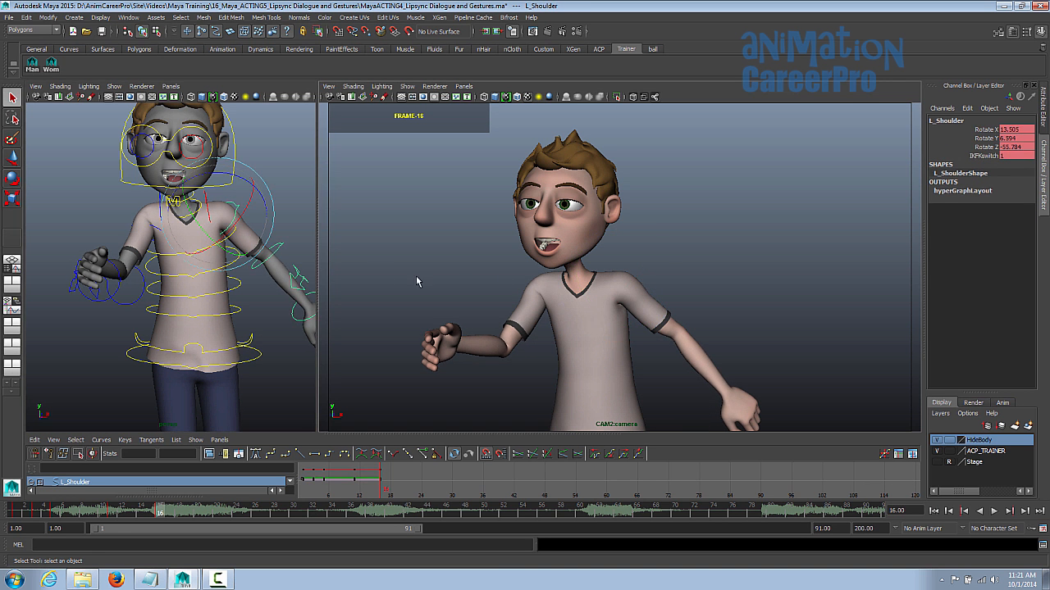
Turn the character's left hand outward at frame 16 by rotating the left wrist control
middle_click_drag(292, 307, 224, 305, "alt")
left_click(240, 319)
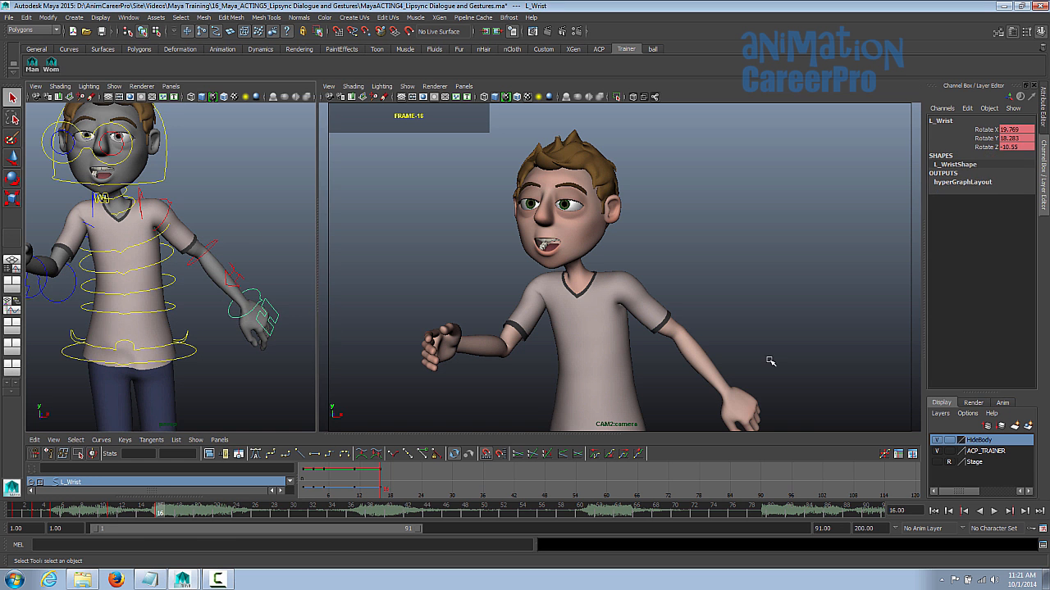
key("e")
left_click_drag(741, 368, 686, 382)
key("q")
Swing the right arm farther outward from the body at frame 16 by rotating the right arm's controls
middle_click_drag(90, 283, 222, 296, "alt")
left_click(211, 241)
key("e")
key("Down")
key("Down")
left_click_drag(426, 374, 438, 291)
Reshape the right hand's index finger at frame 16 with an Index curl of 5.2 and an Index Bend of -10
key("q")
left_click(85, 264)
middle_click_drag(631, 233, 667, 232)
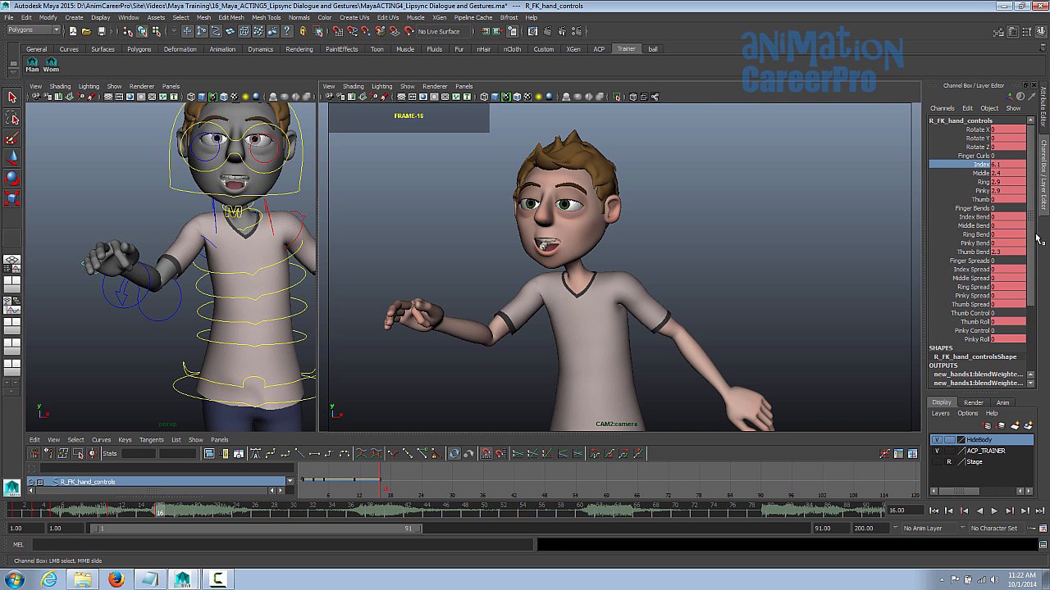
left_click(970, 218)
middle_click_drag(806, 232, 730, 232)
left_click(971, 156)
left_click(974, 164)
middle_click_drag(837, 227, 844, 227)
Open up the right hand's remaining fingers by adjusting the thumb, the middle, ring and pinky bends, and the ring curl
left_click_drag(970, 225, 970, 251)
left_click(965, 323)
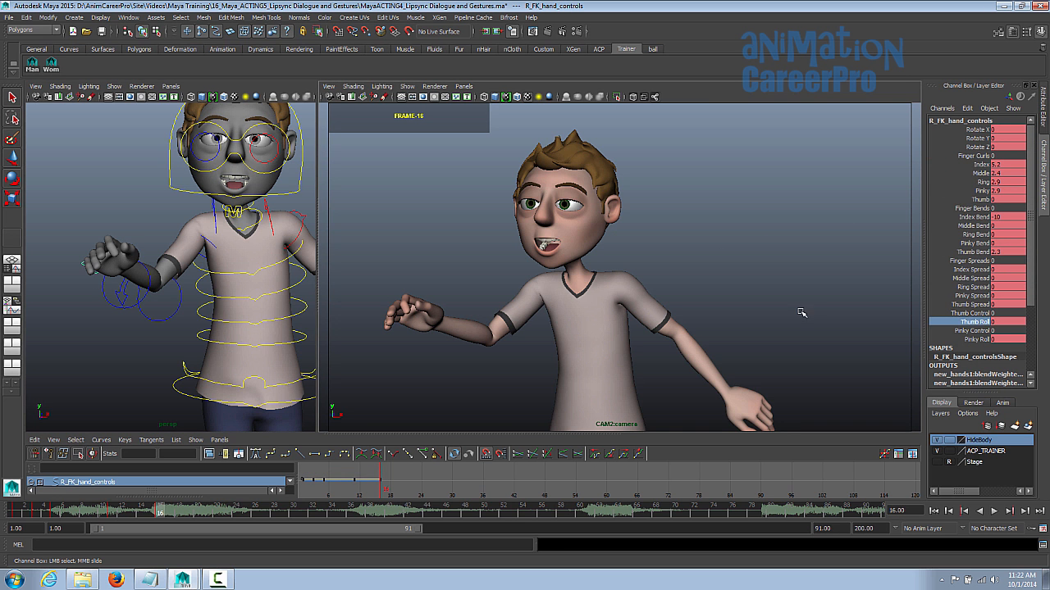
middle_click_drag(965, 326, 980, 326)
left_click(975, 199)
middle_click_drag(975, 199, 951, 240)
left_click(973, 226)
left_click_drag(951, 235, 953, 243)
middle_click_drag(894, 264, 769, 264)
left_click(967, 245)
left_click(968, 183)
middle_click_drag(864, 235, 894, 235)
Rotate the right wrist at frame 16 so the open hand tilts up and away from the body
left_click(120, 303)
key("e")
left_click_drag(410, 359, 447, 355)
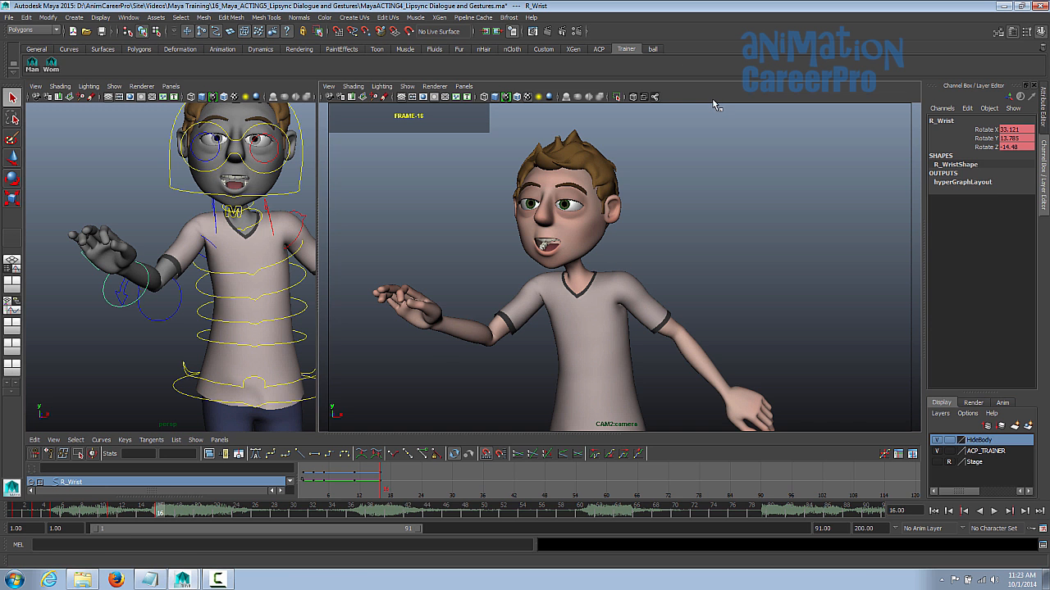
Select all body controls, review the move between frames 11 and 16, and key the standing pose at frame 8
left_click(32, 63)
left_click(112, 512)
key("alt+v")
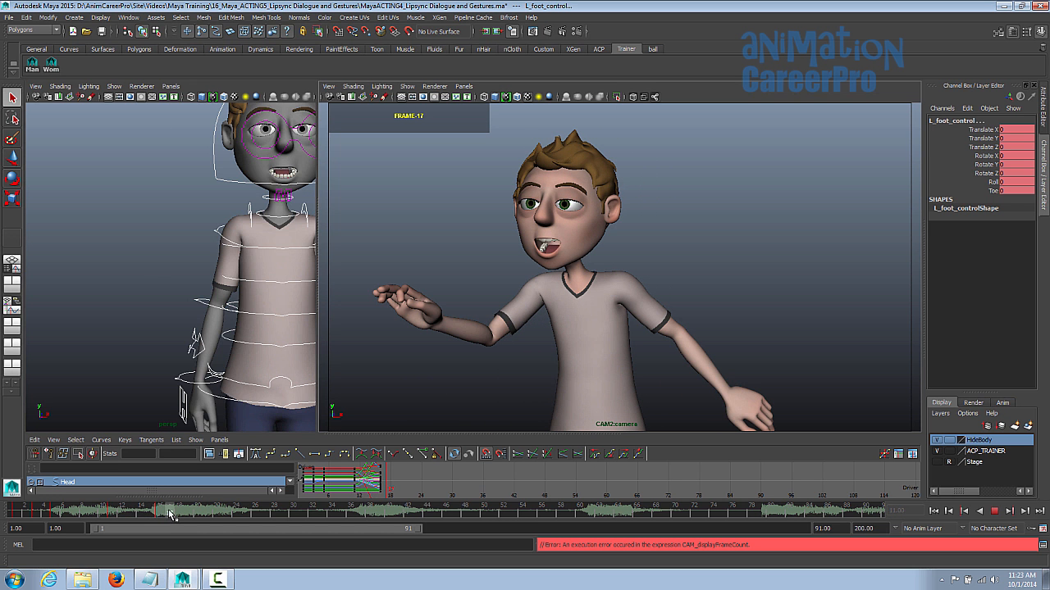
left_click_drag(169, 511, 164, 512)
left_click(160, 513)
left_click(113, 511)
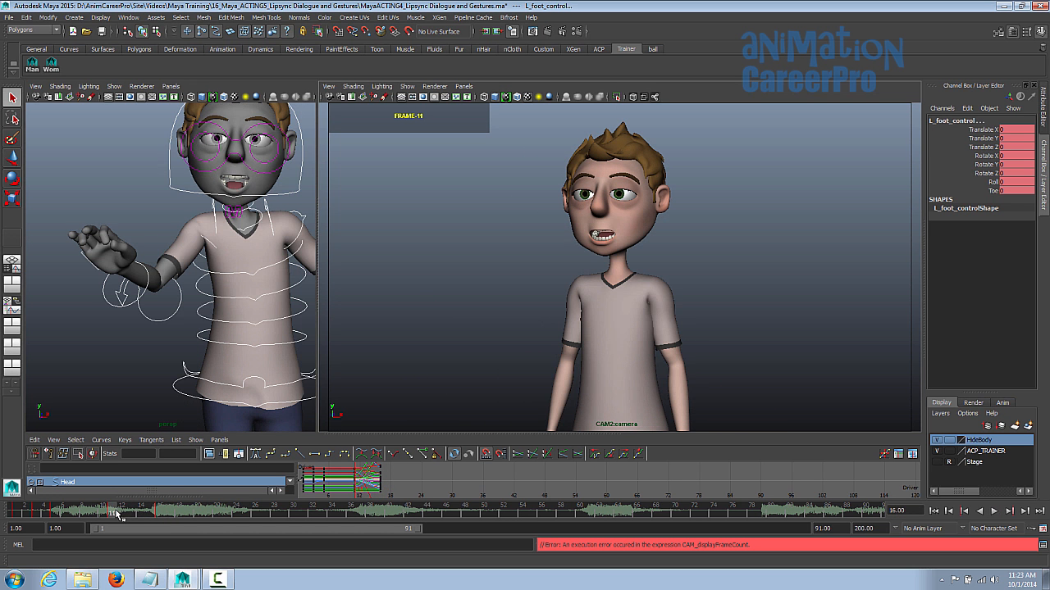
left_click_drag(114, 514, 83, 517)
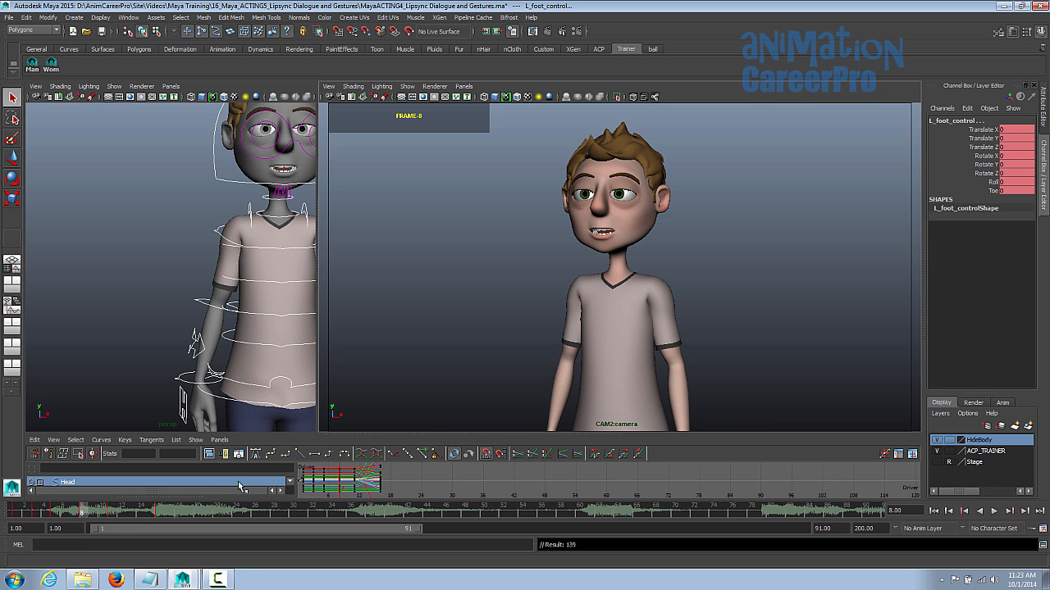
Compare the poses at frames 8, 11 and 16, and at frame 11 shift the root control down and opposite to the frame 16 lean
left_click(112, 509)
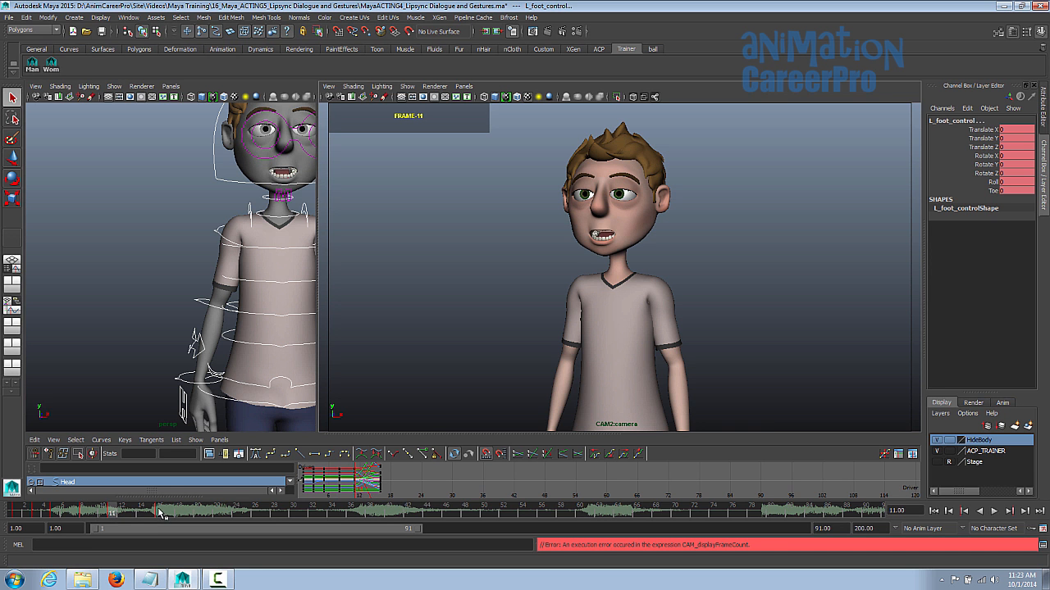
left_click(160, 512)
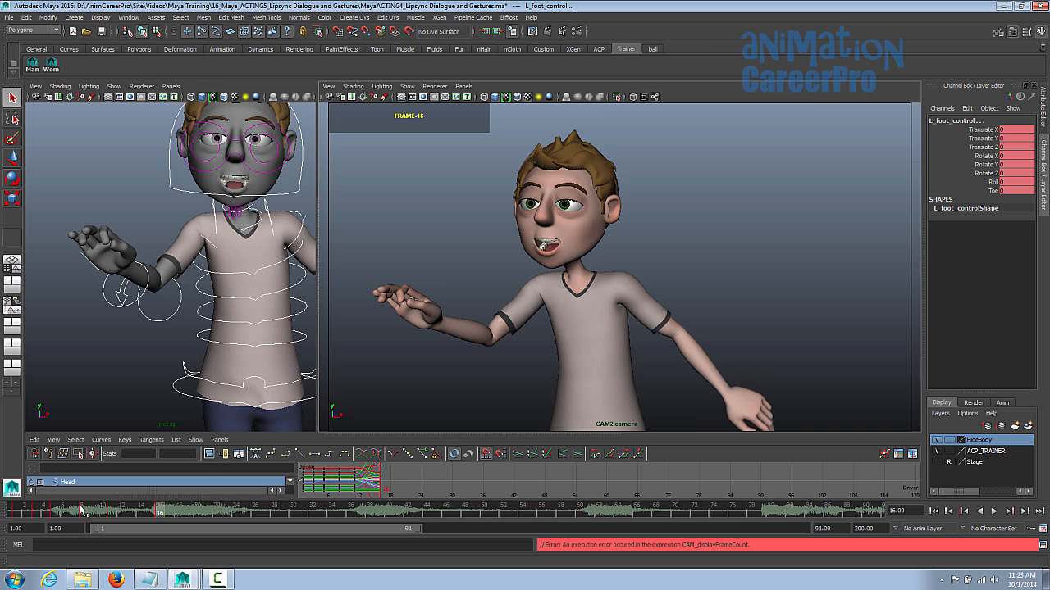
left_click(82, 510)
key(".")
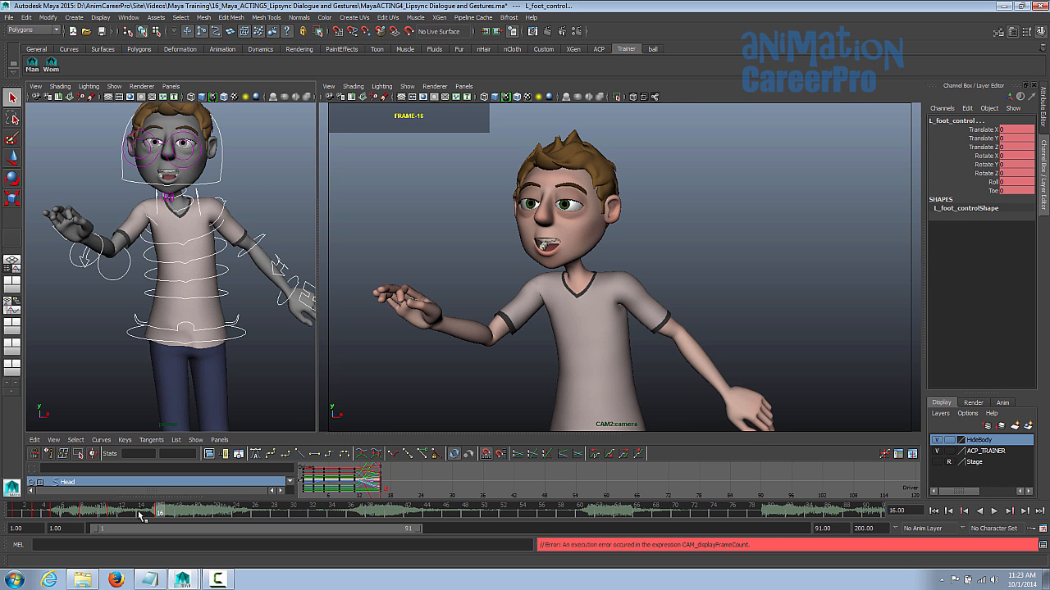
left_click(113, 510)
key("w")
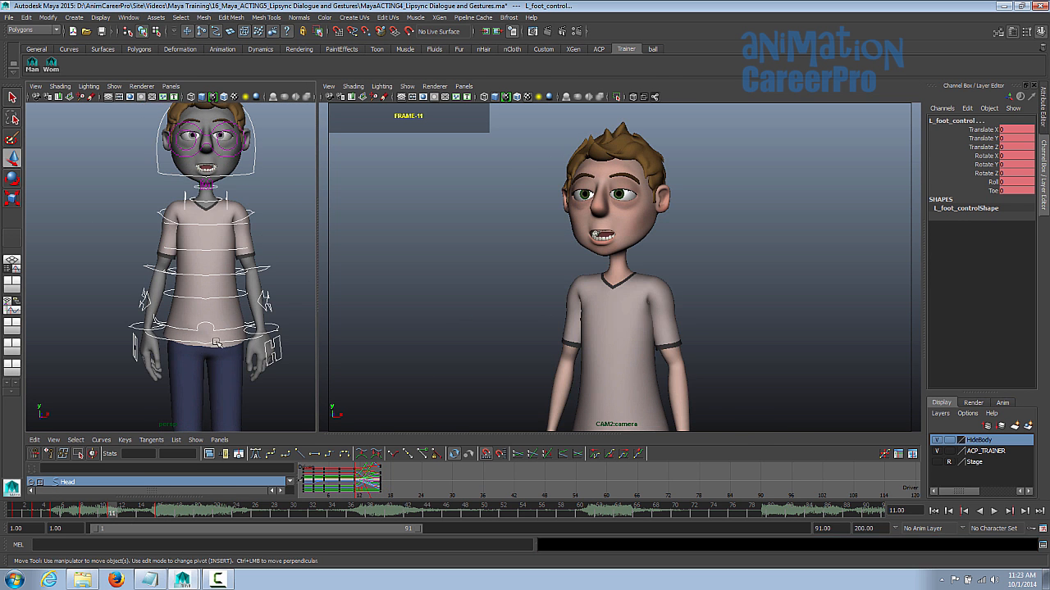
left_click(218, 341)
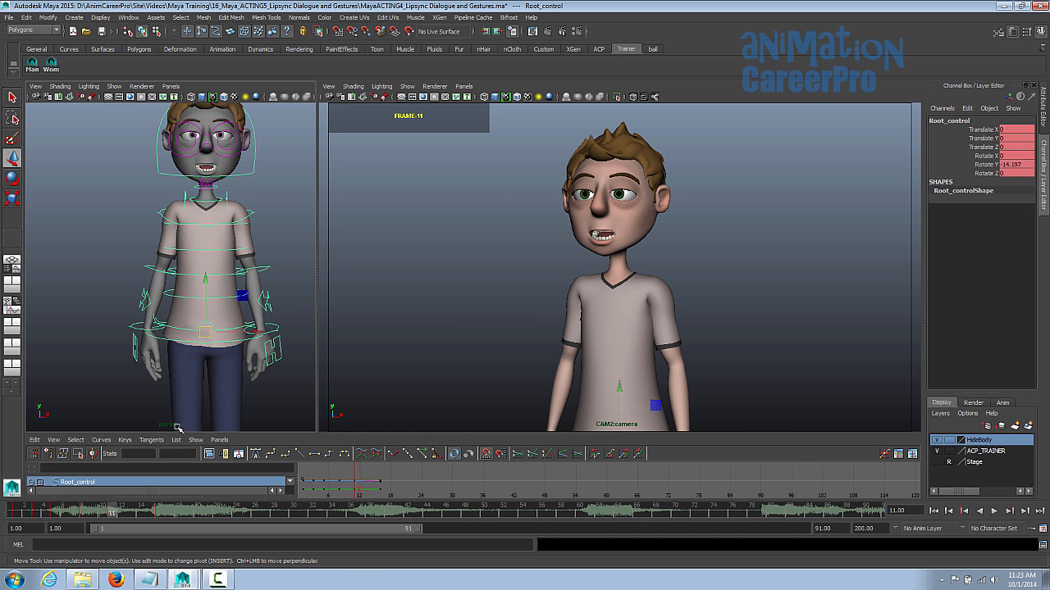
left_click(160, 511)
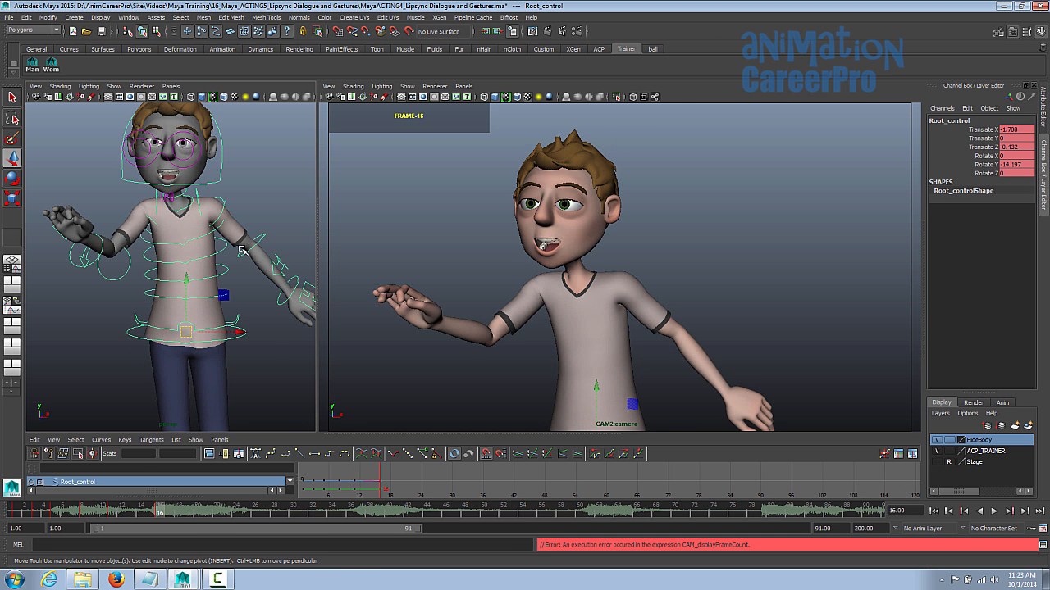
left_click(112, 511)
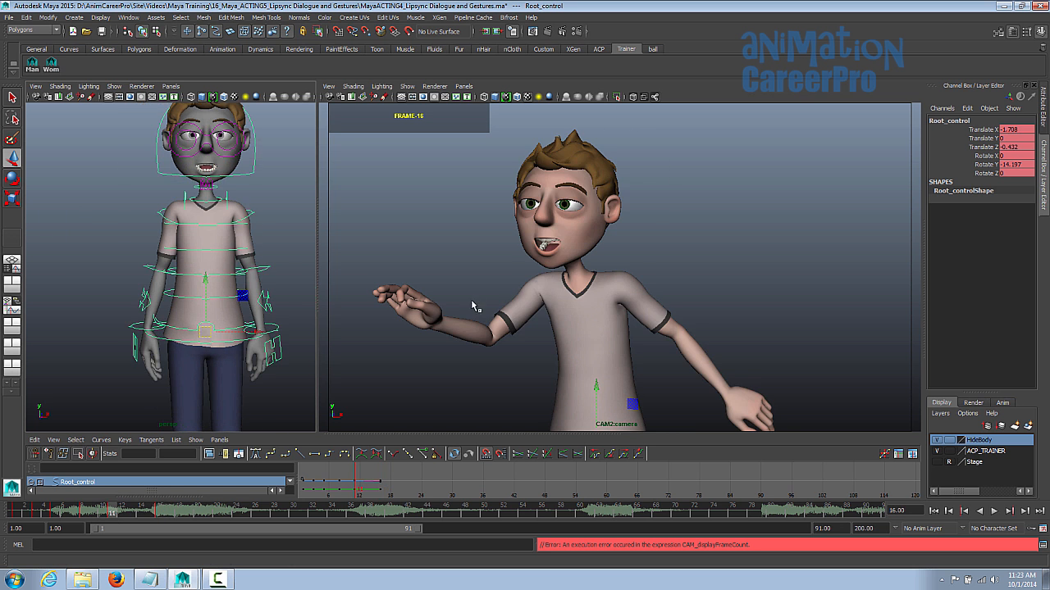
left_click_drag(620, 388, 611, 398)
left_click_drag(252, 339, 262, 339)
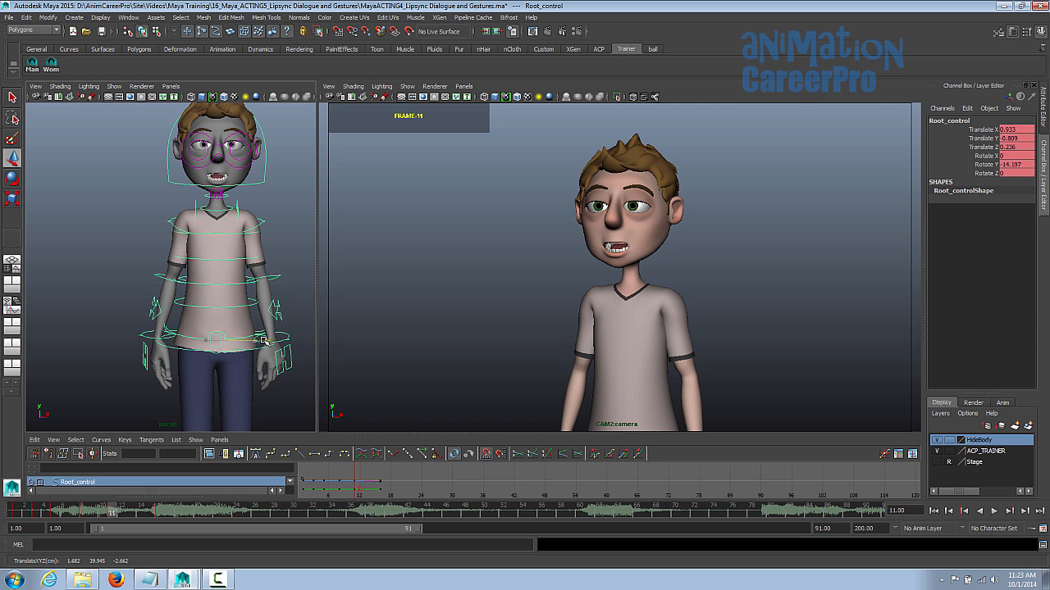
At frame 11, rotate the right shoulder and bend the right elbow to about 58 degrees, bringing the forearm across the waist
left_click(174, 223)
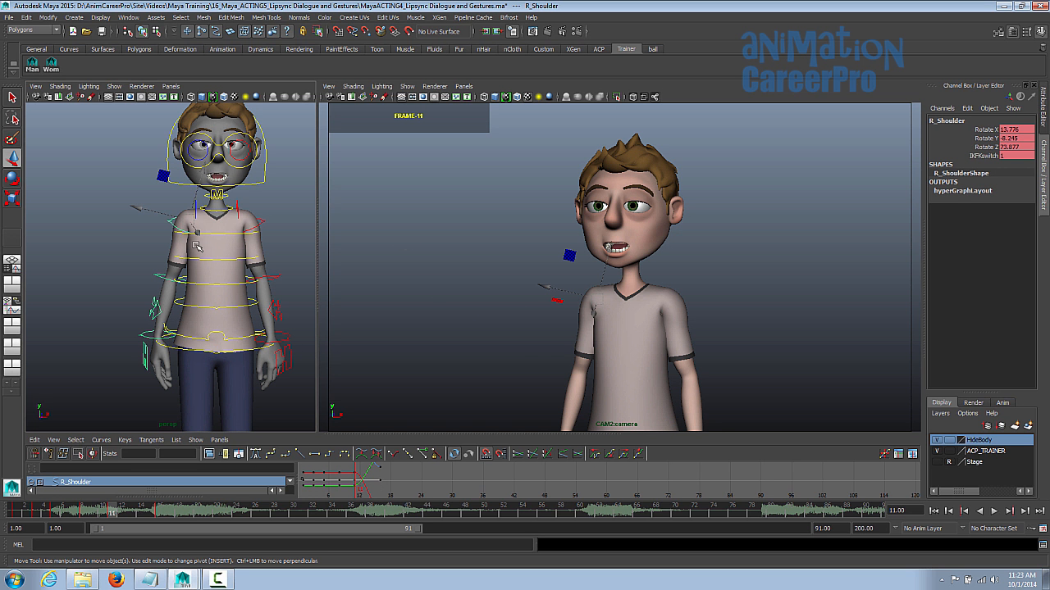
key("e")
left_click_drag(558, 321, 578, 294)
key("q")
left_click(158, 273)
key("e")
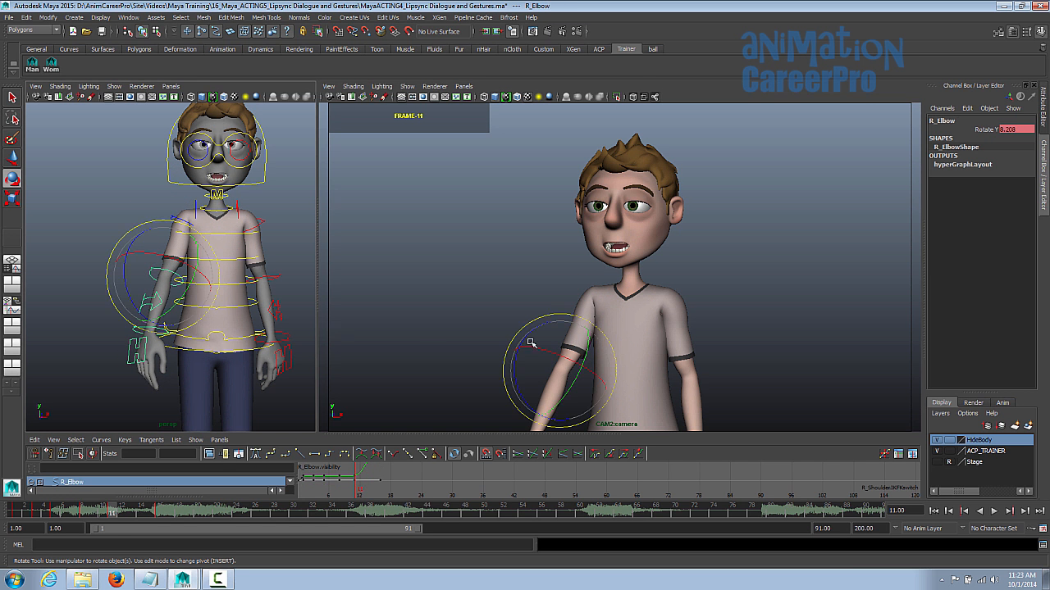
left_click_drag(543, 377, 568, 349)
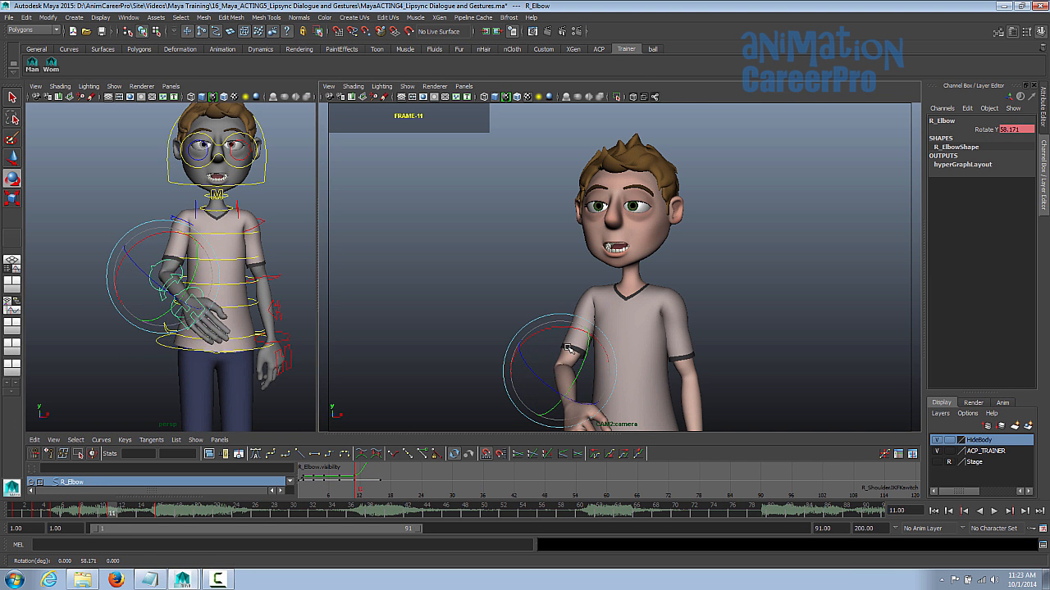
Readjust the right shoulder's rotation at frame 11 to lift the bent arm slightly away from the body
left_click(182, 214)
key("q")
left_click(172, 217)
key("e")
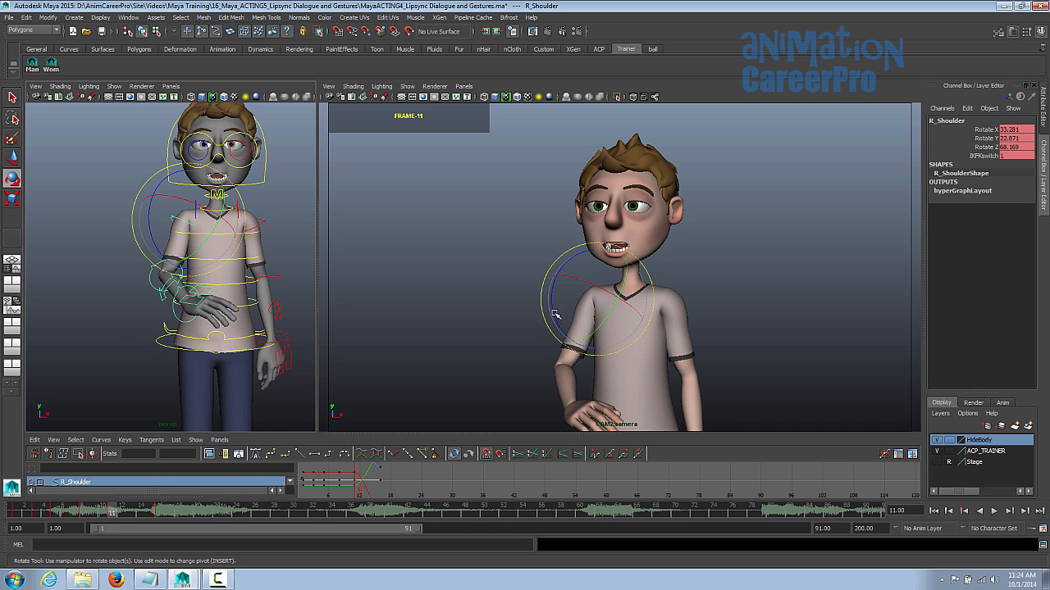
left_click_drag(574, 317, 574, 303)
key("q")
Lean the torso at frame 11 by rotating the spine controls together, and tilt the head down
left_click_drag(293, 230, 228, 239, "alt")
left_click(204, 238)
left_click(205, 286)
left_click(204, 311)
key("e")
left_click_drag(205, 312, 249, 328)
left_click(261, 353)
left_click(251, 190)
left_click_drag(230, 205, 237, 209)
Move the left arm slightly away from the body with its shoulder and elbow controls, and key all body controls at frame 11
key("q")
left_click(237, 211)
key("e")
left_click_drag(663, 287, 674, 303)
left_click(275, 280)
left_click_drag(266, 299, 251, 305)
key("q")
left_click(33, 66)
key("s")
Step through the key poses at frames 8, 11 and 16, and play back the animation to check the anticipation
left_click(82, 510)
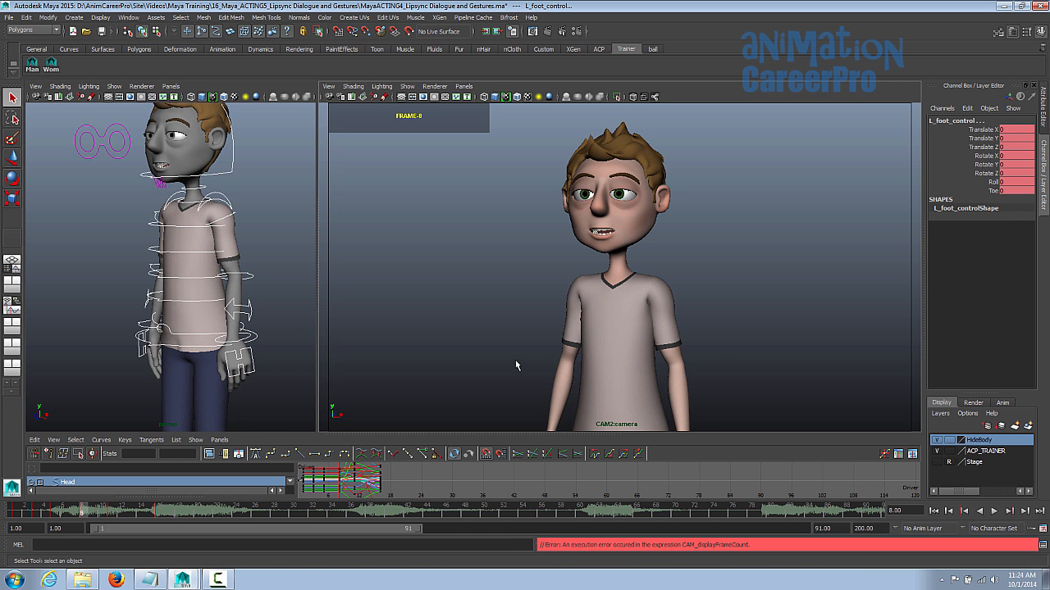
key("period")
key("period")
key("comma")
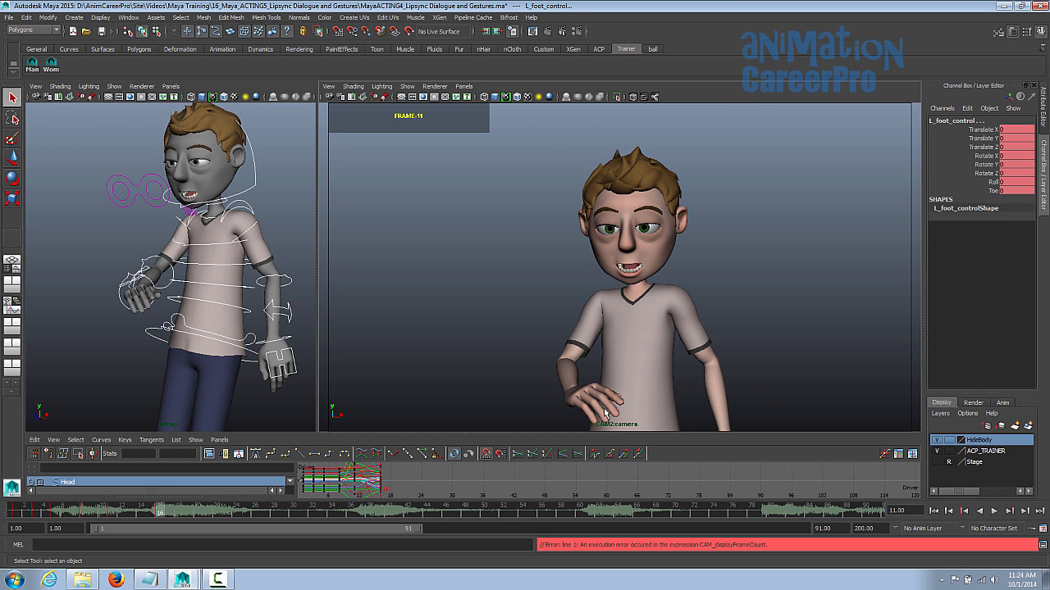
key("period")
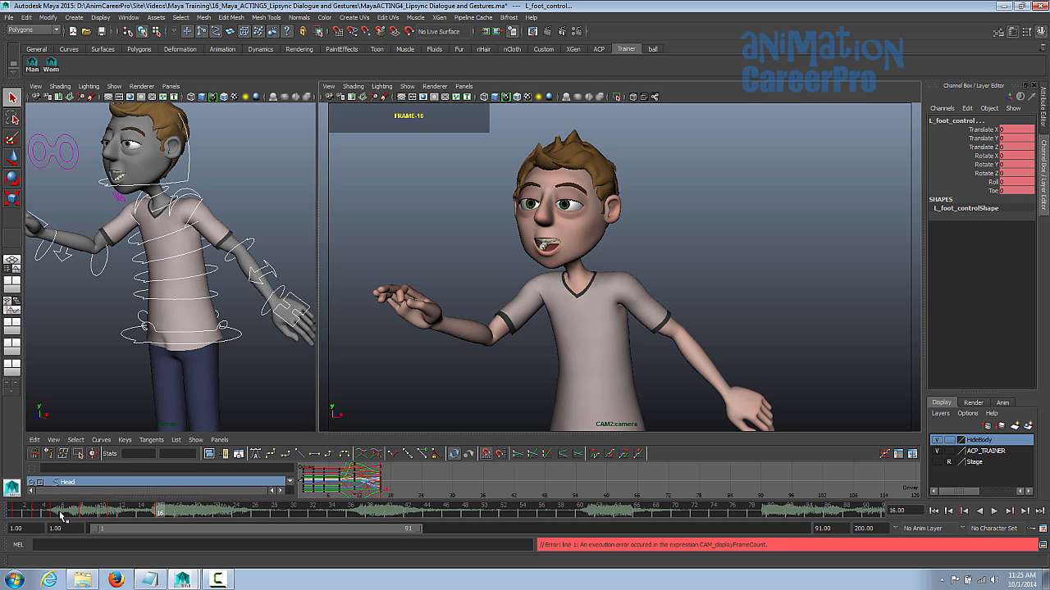
left_click_drag(64, 514, 26, 515)
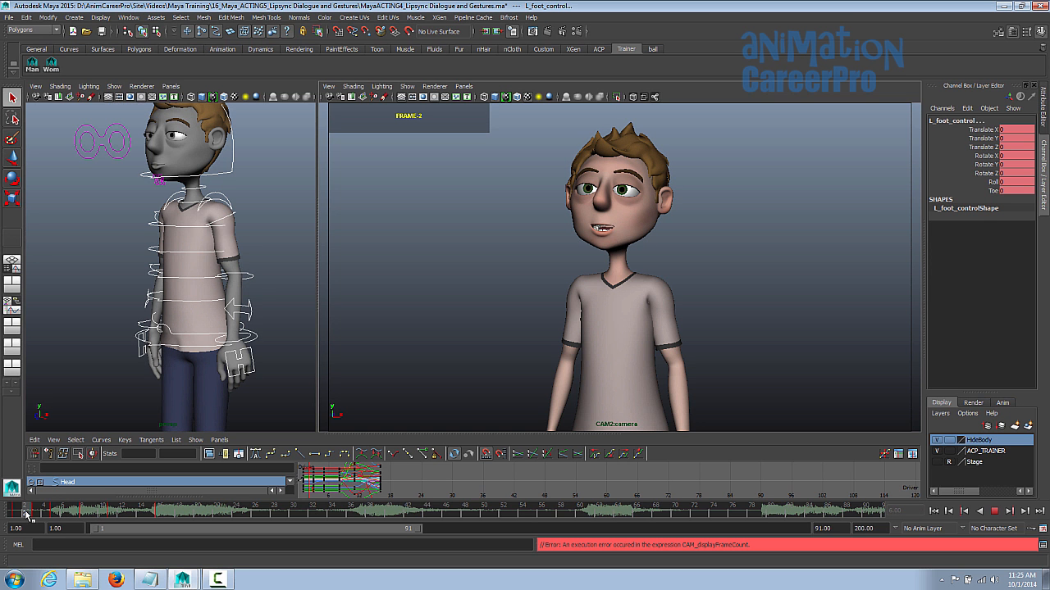
key("Escape")
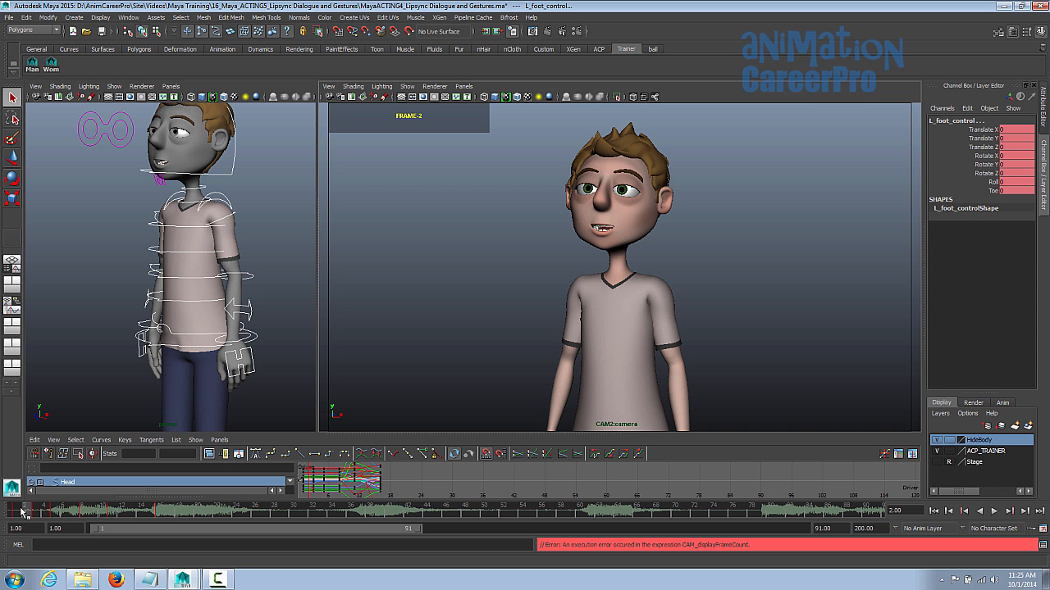
key("alt+v")
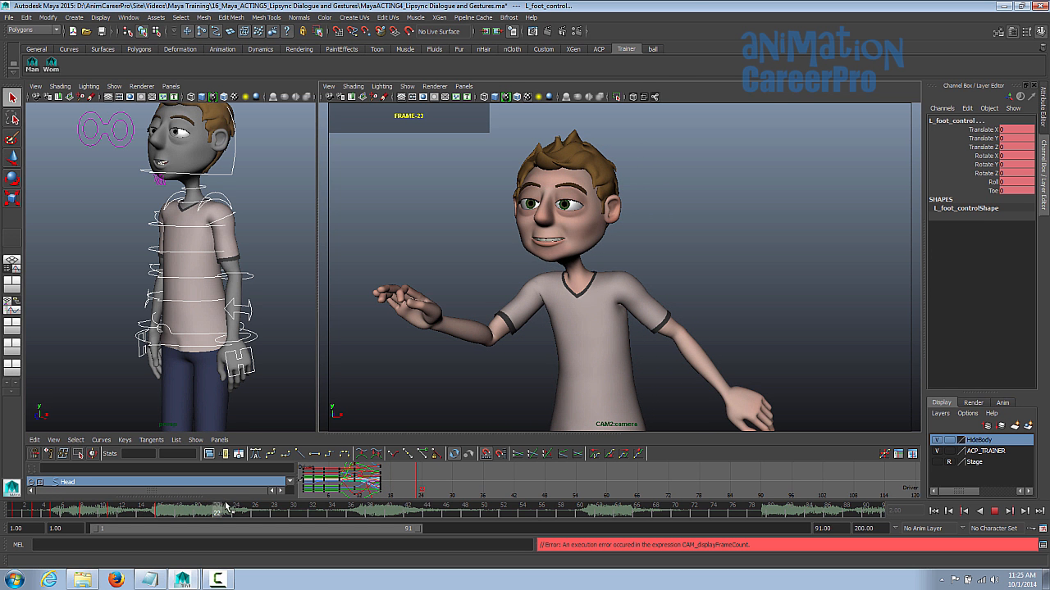
left_click(994, 511)
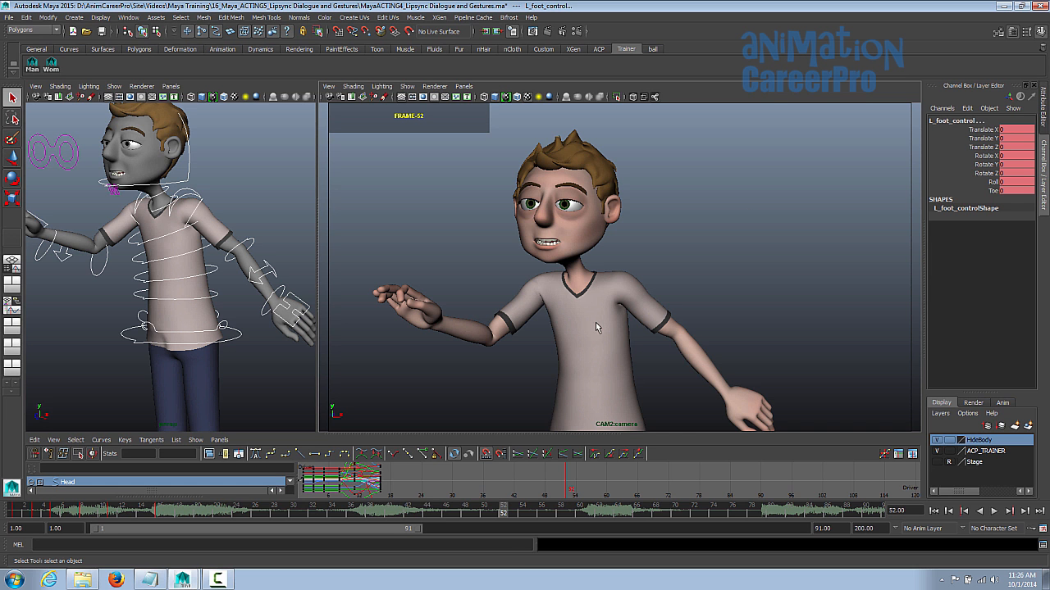
Find the next dialogue accent and key all body controls at frames 38 and 34 to hold the pose
left_click(354, 515)
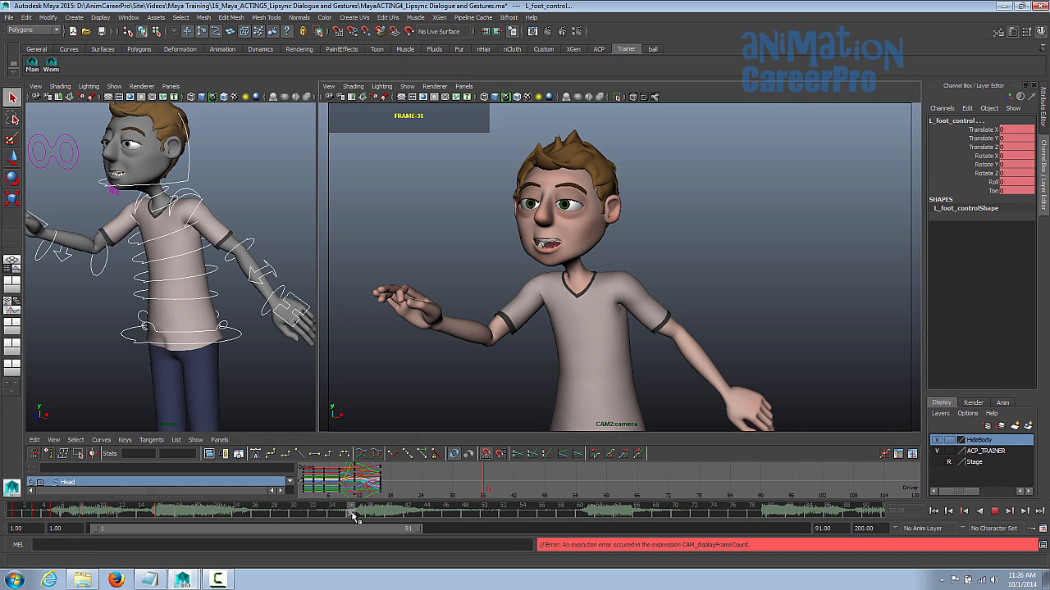
left_click_drag(354, 515, 368, 518)
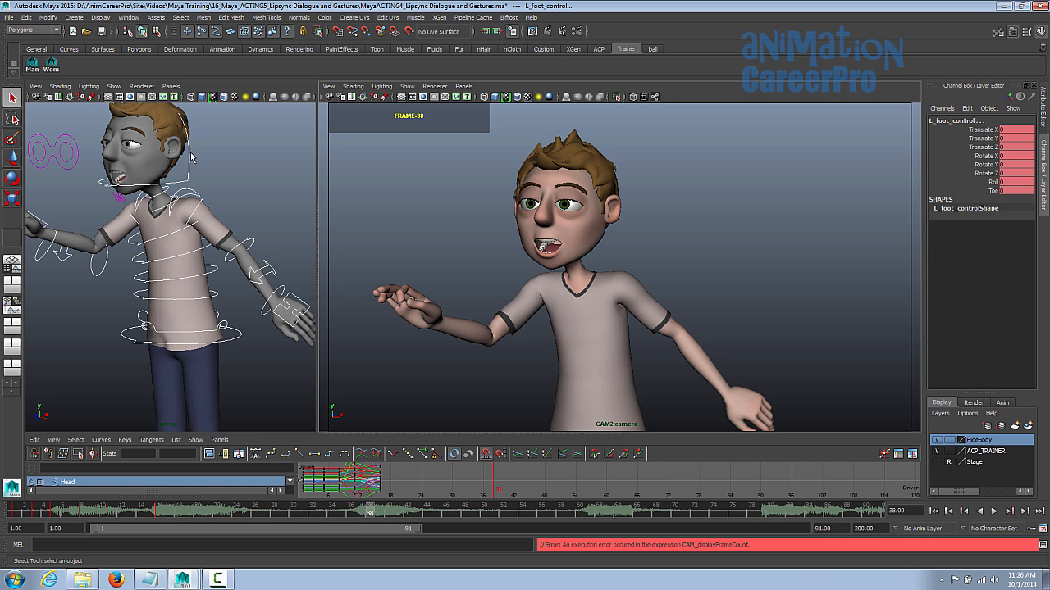
left_click(31, 66)
key("s")
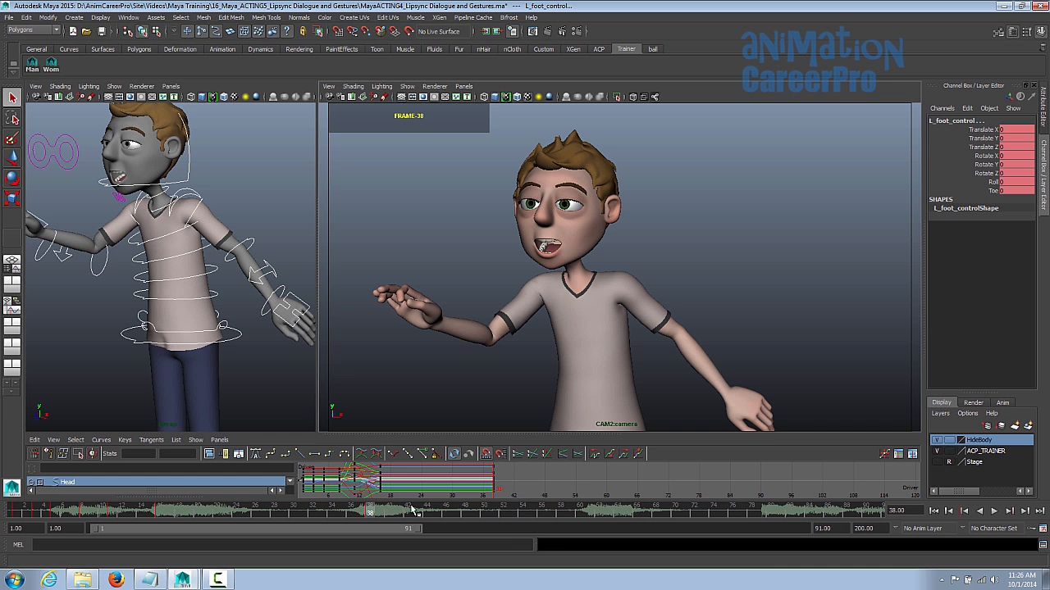
left_click_drag(363, 514, 336, 513)
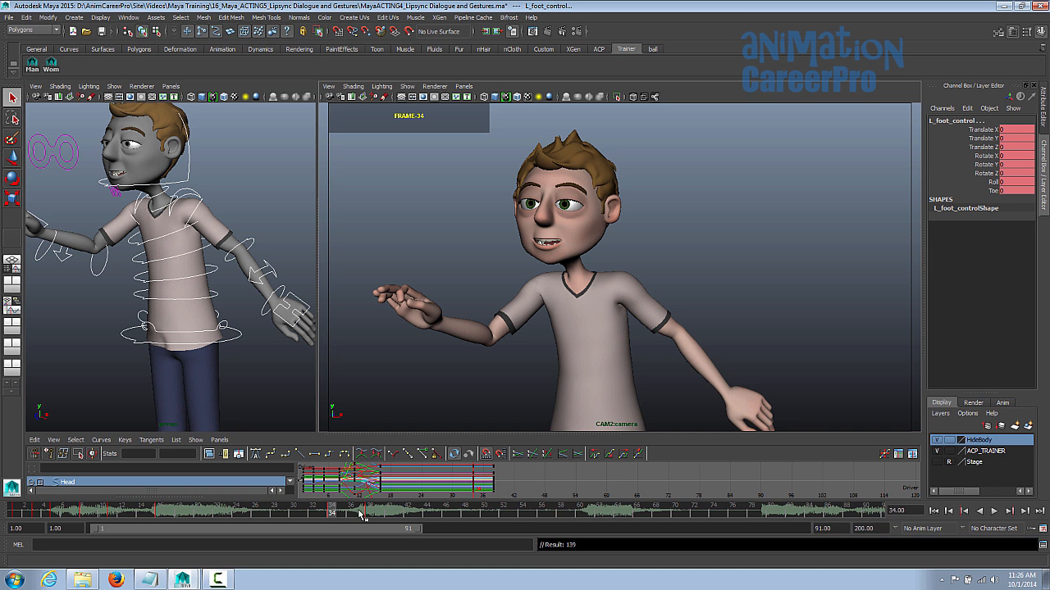
Turn the head toward the opposite side at frame 38, to 27 on Rotate Y, and review the turn down to frame 36
left_click(369, 514)
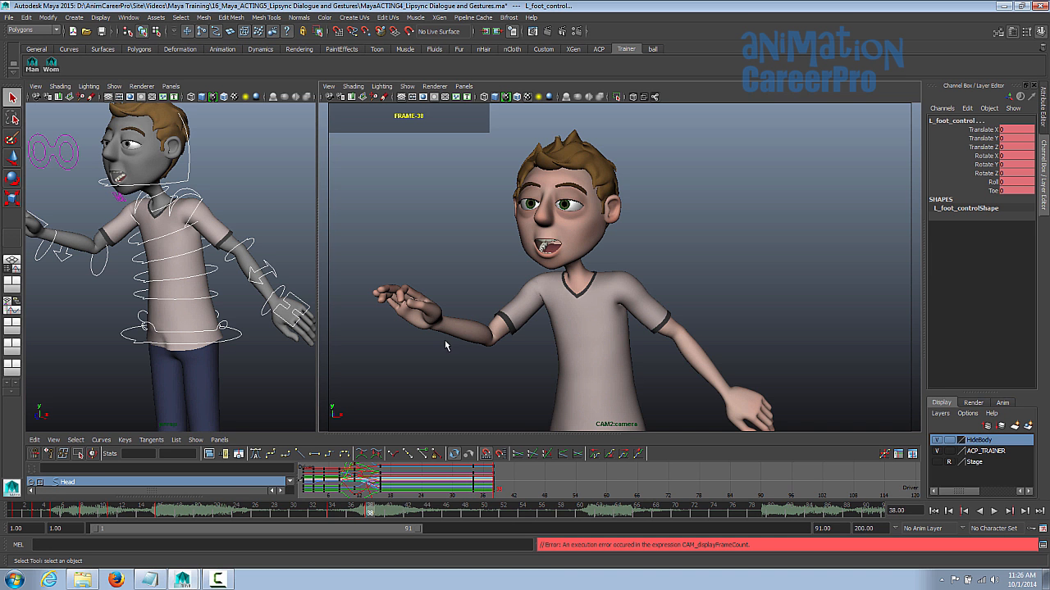
left_click(194, 181)
key("e")
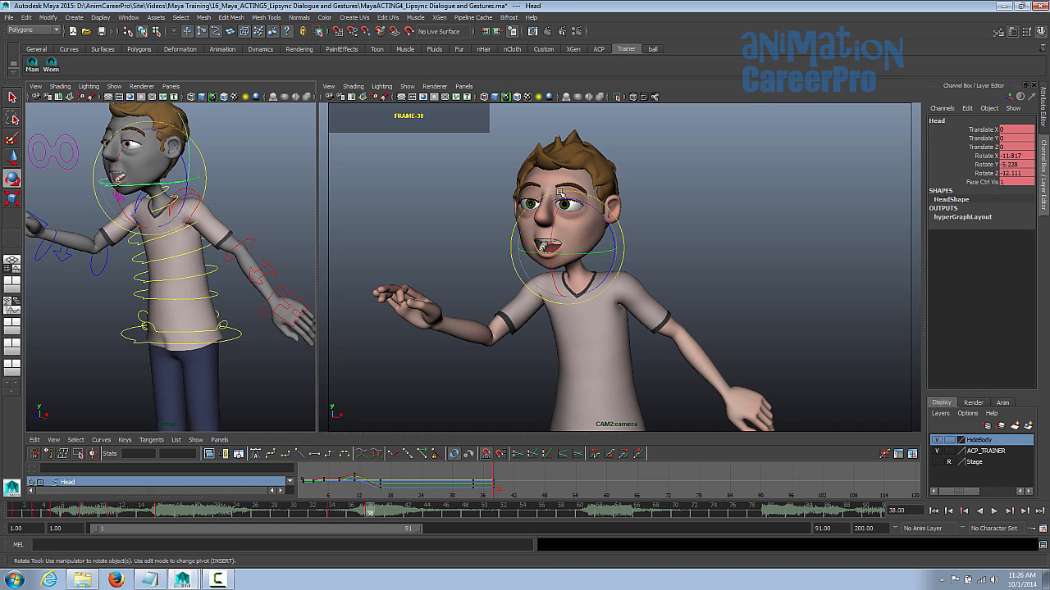
left_click_drag(565, 240, 558, 279)
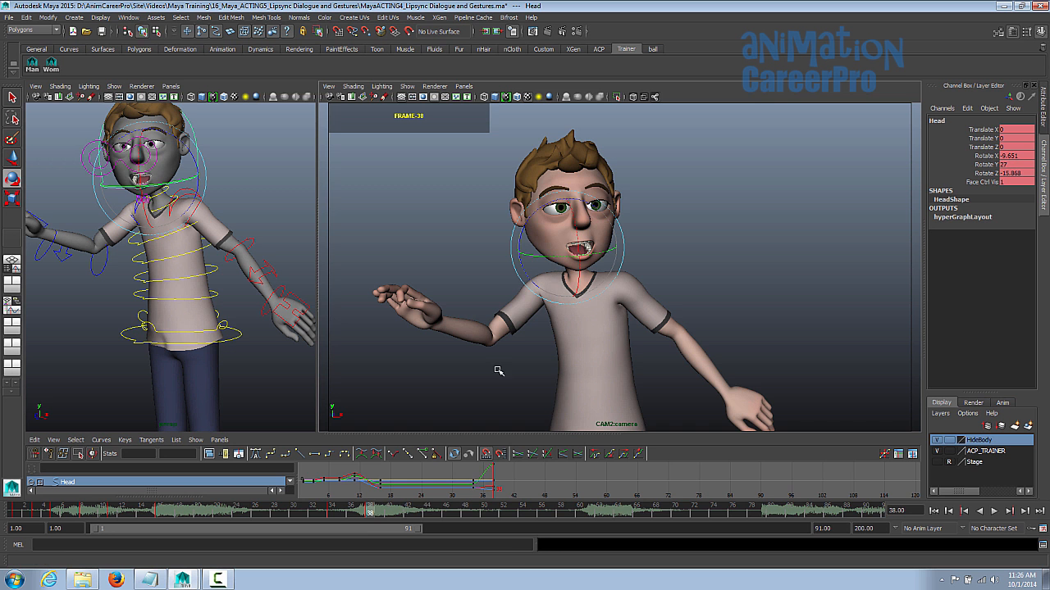
key("alt+v")
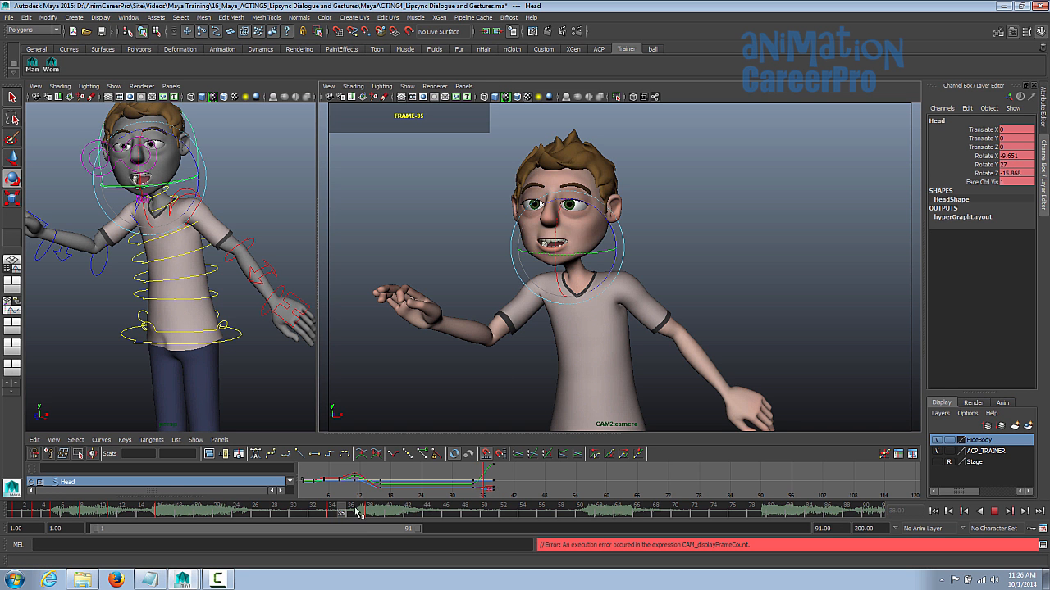
left_click_drag(377, 509, 351, 509)
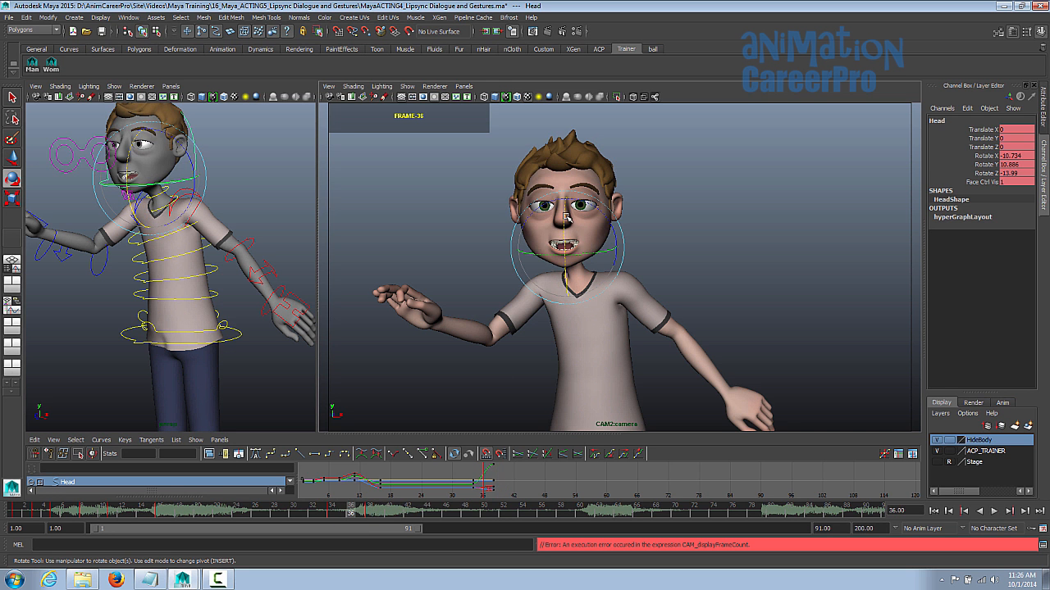
Refine the head's rotation at frame 36, key it, and review the turn through frame 44
left_click_drag(565, 216, 566, 220)
key("s")
key("alt+v")
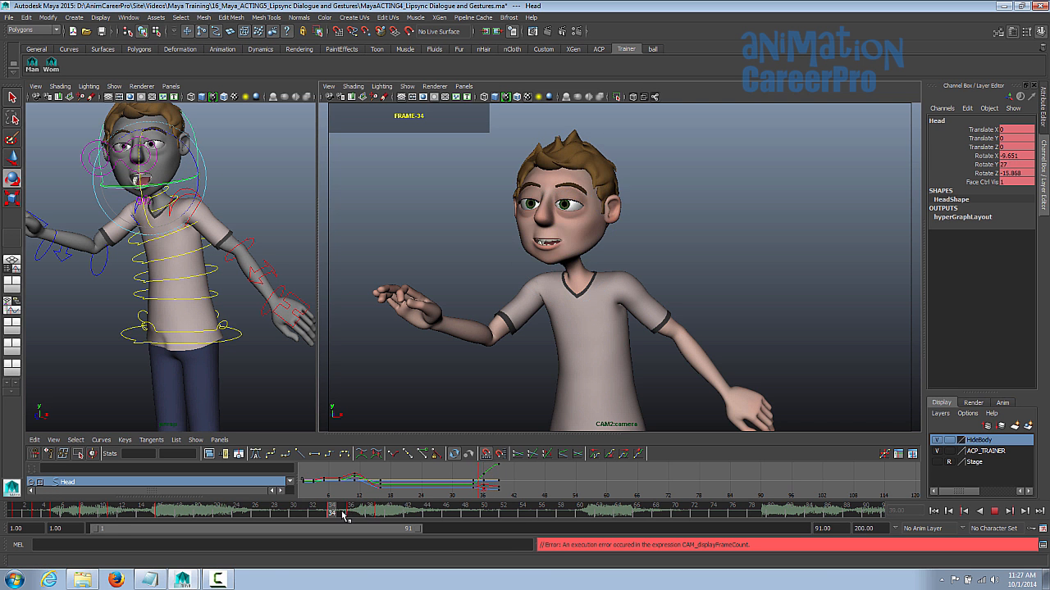
left_click_drag(401, 510, 431, 510)
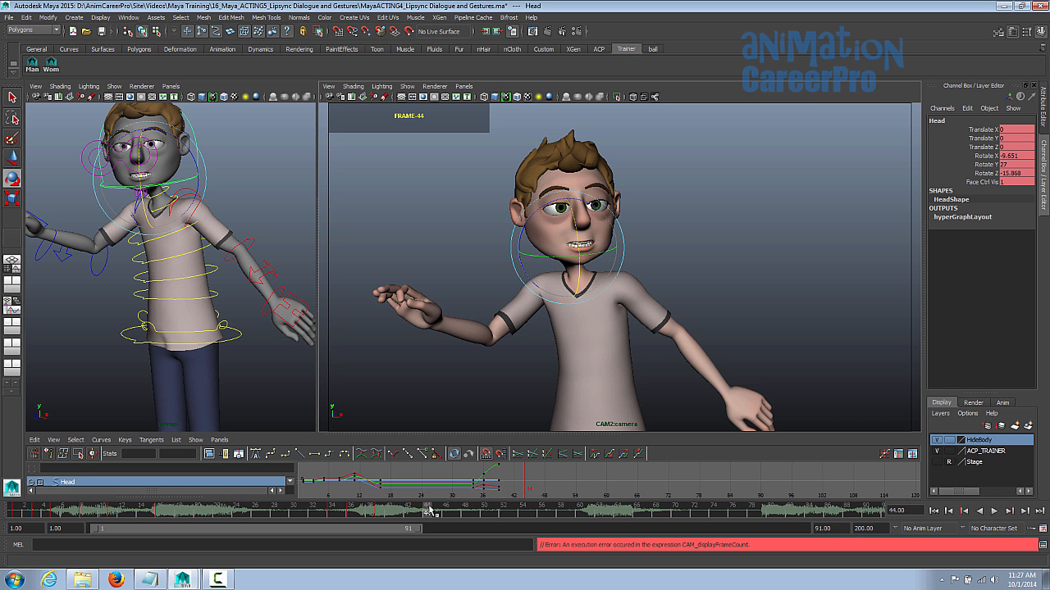
Retime the end of the head turn by placing its keys for all body controls at frame 39
left_click_drag(430, 510, 333, 510)
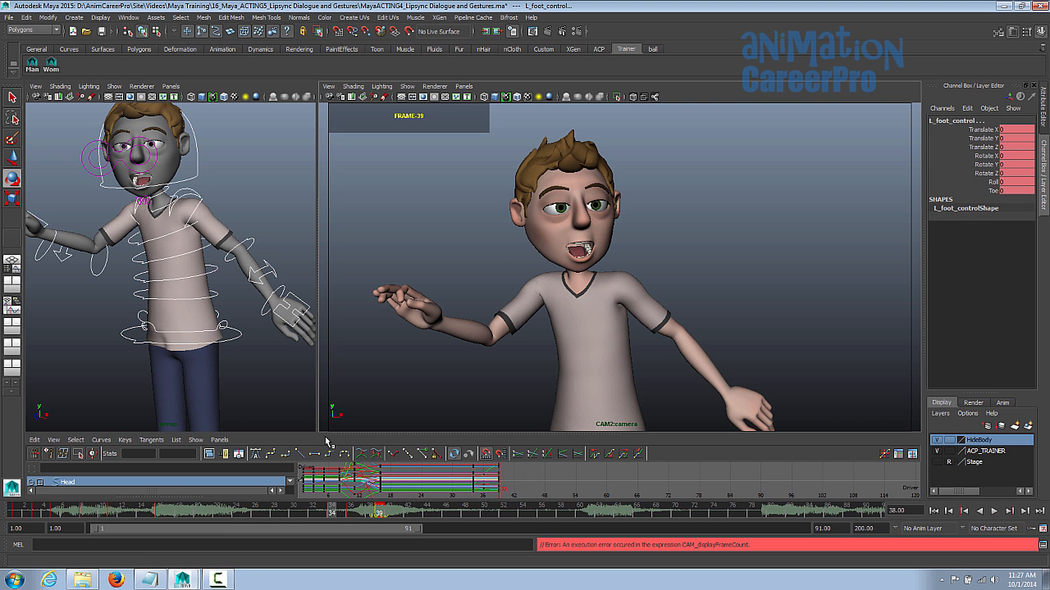
left_click(332, 511)
mouse_move(332, 504)
left_mouse_down()
mouse_move(380, 509)
mouse_move(333, 514)
left_mouse_up()
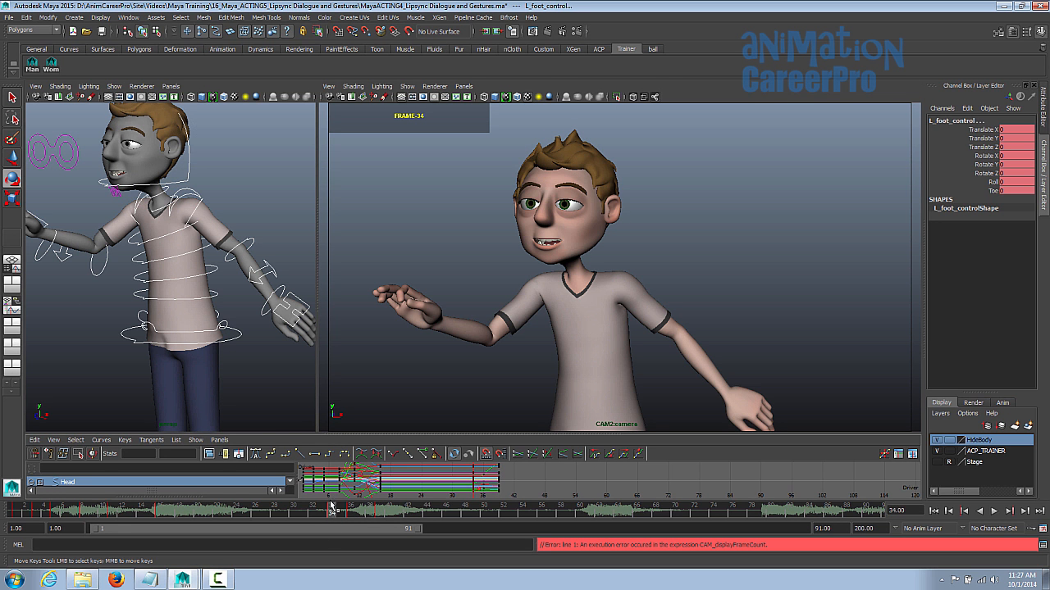
Step through the head-turn poses between frames 34 and 39 to check the timing of the turn
left_click_drag(332, 515, 351, 512)
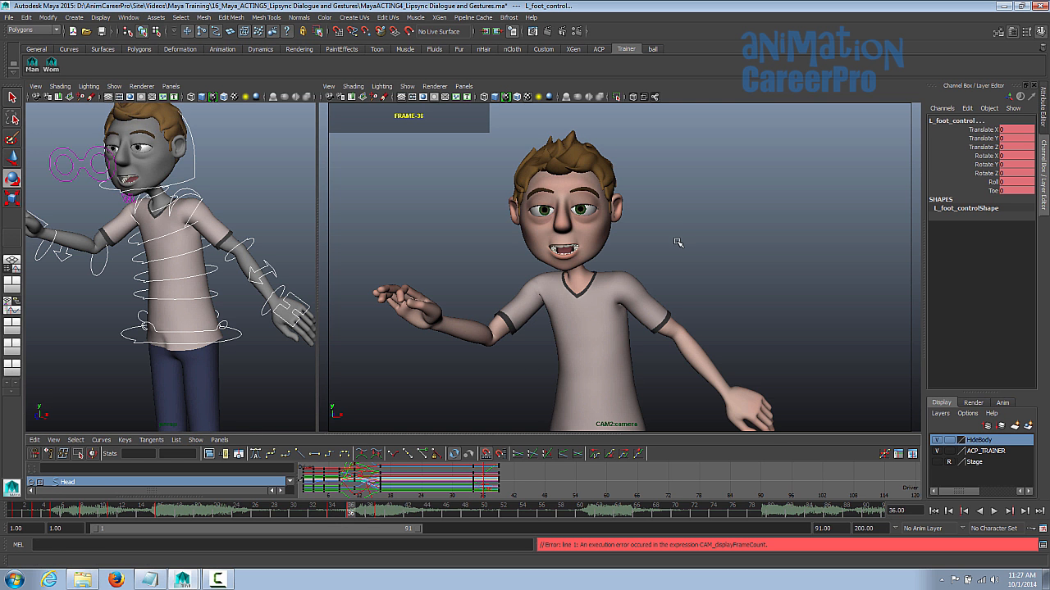
key("period")
key("comma")
key("comma")
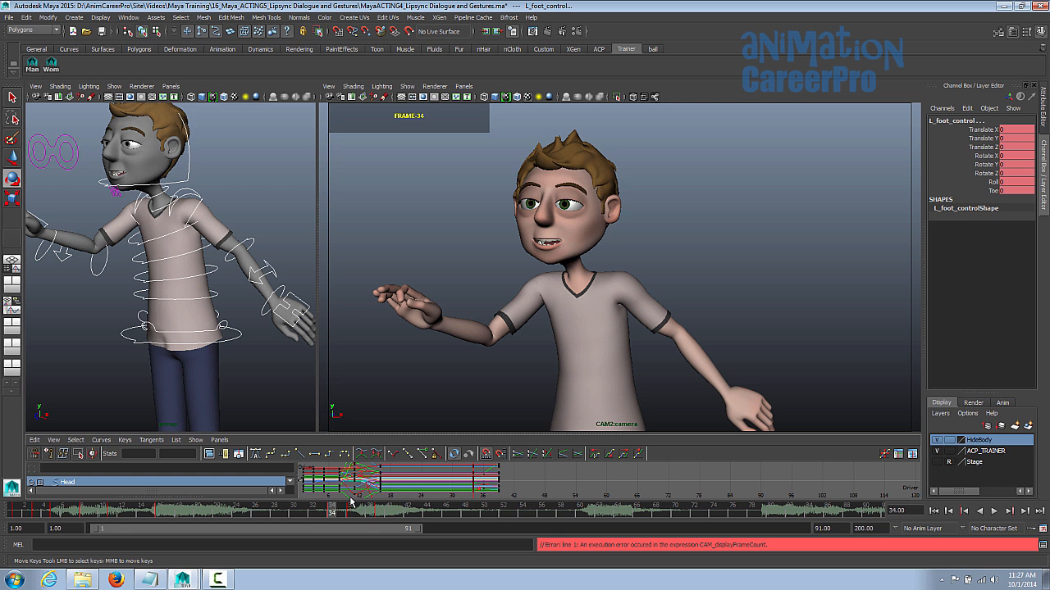
left_click_drag(362, 515, 379, 514)
key("comma")
key("comma")
key("period")
key("period")
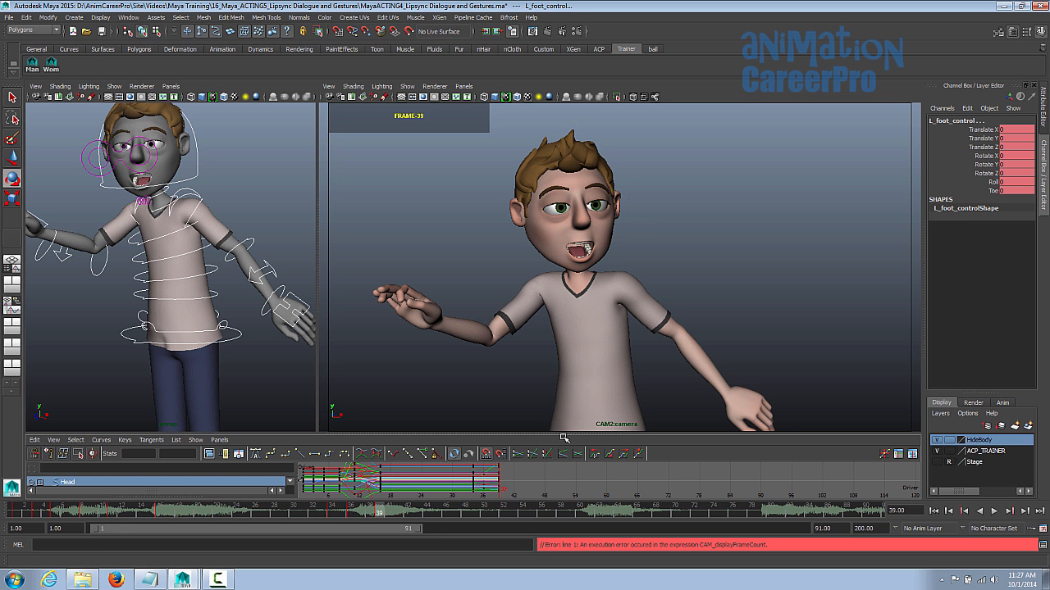
Find the next dialogue accent and key all body controls at frame 62, with a holding key a few frames before it
left_click_drag(311, 510, 427, 513)
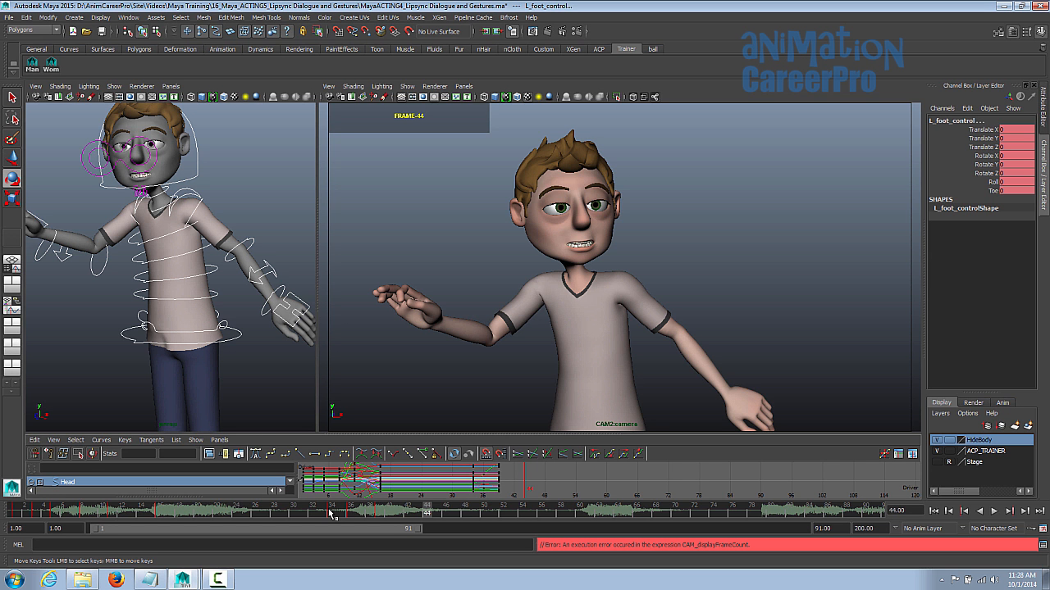
left_click_drag(331, 513, 603, 524)
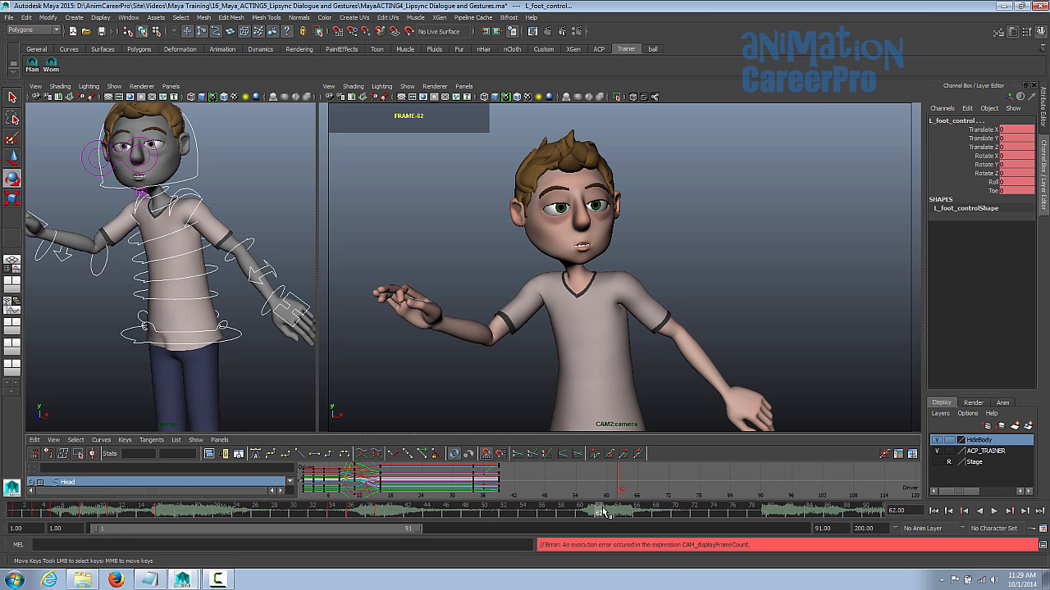
left_click(962, 514)
left_click(598, 515)
Tilt the head up at frame 62, to about -17 on Rotate X, and shift the right arm with its shoulder control
left_click(567, 249)
key("e")
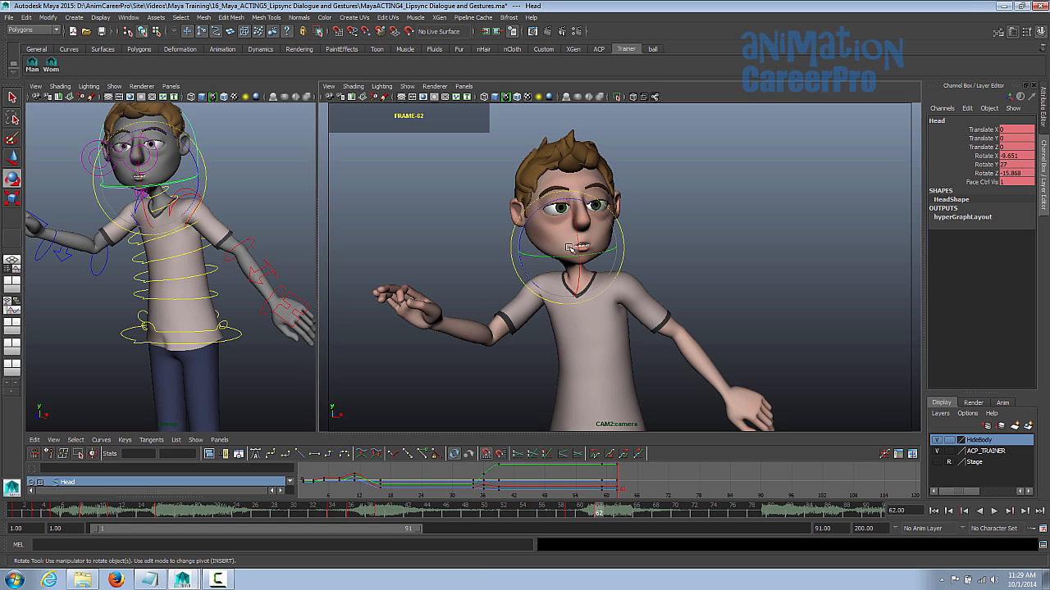
left_click_drag(577, 239, 580, 237)
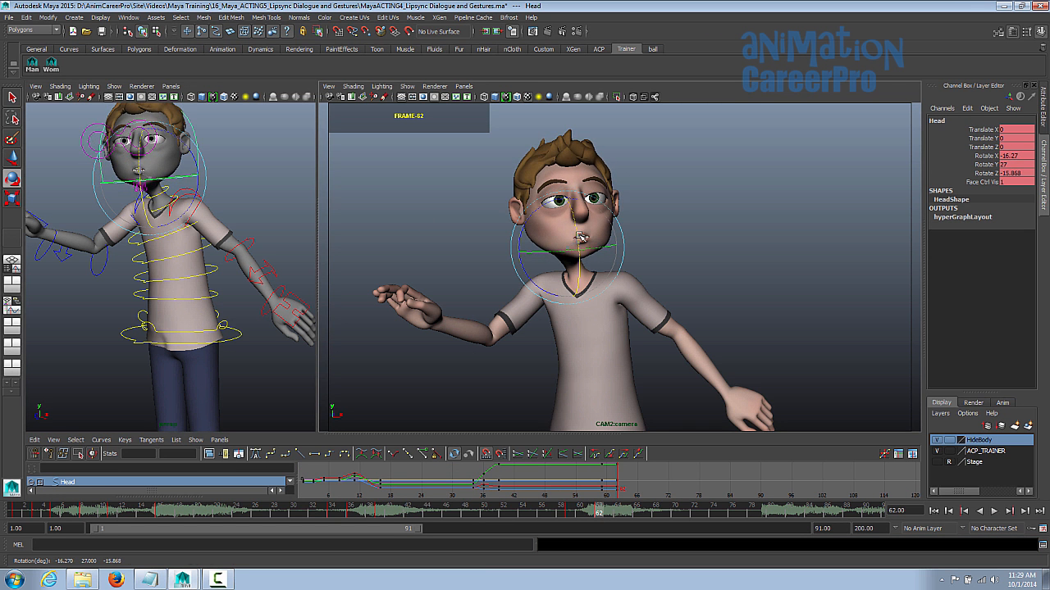
left_click(138, 231)
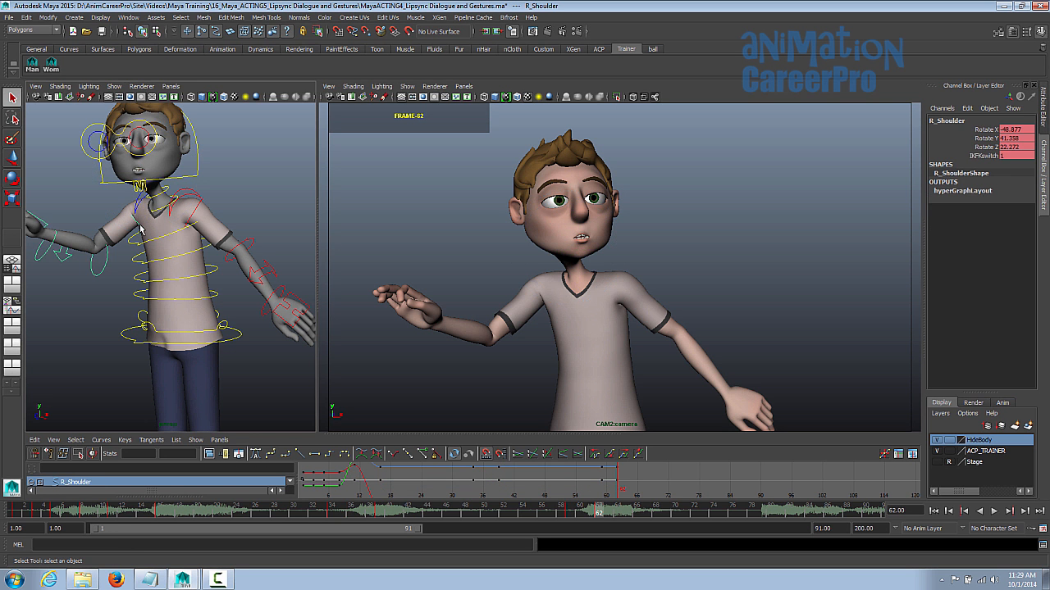
left_click_drag(518, 312, 525, 327)
key("q")
left_click(449, 359)
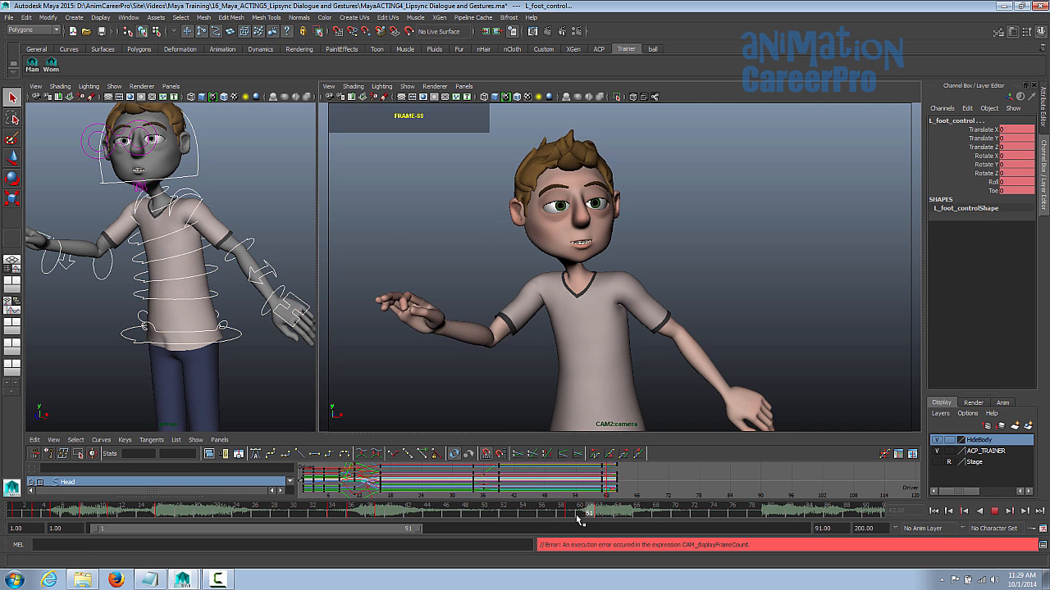
Fine-tune the right arm's pose at frame 67 by rotating its shoulder control
left_click_drag(576, 515, 646, 514)
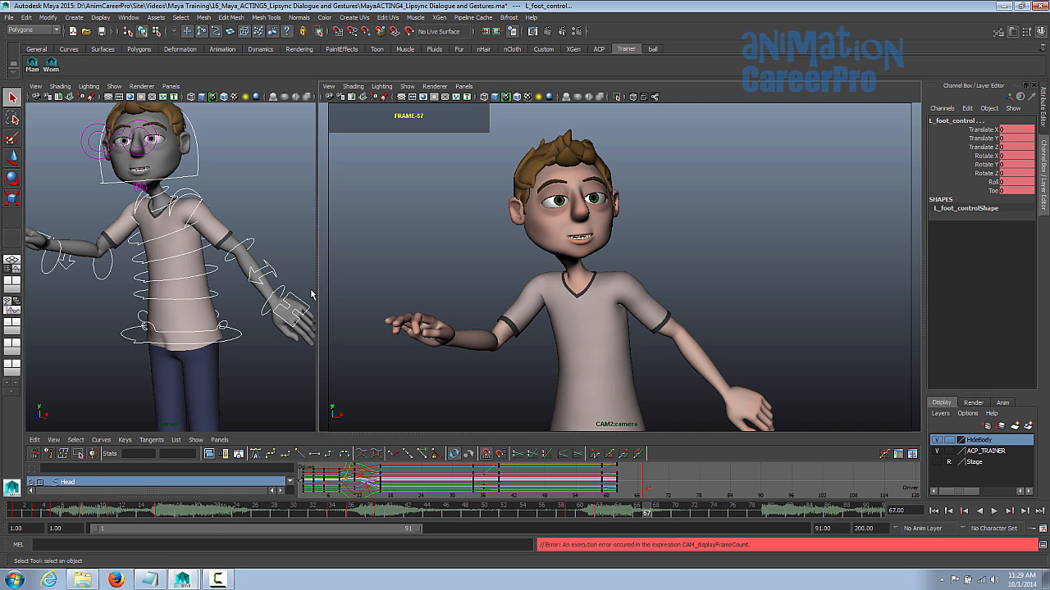
left_click_drag(225, 205, 214, 208, "alt")
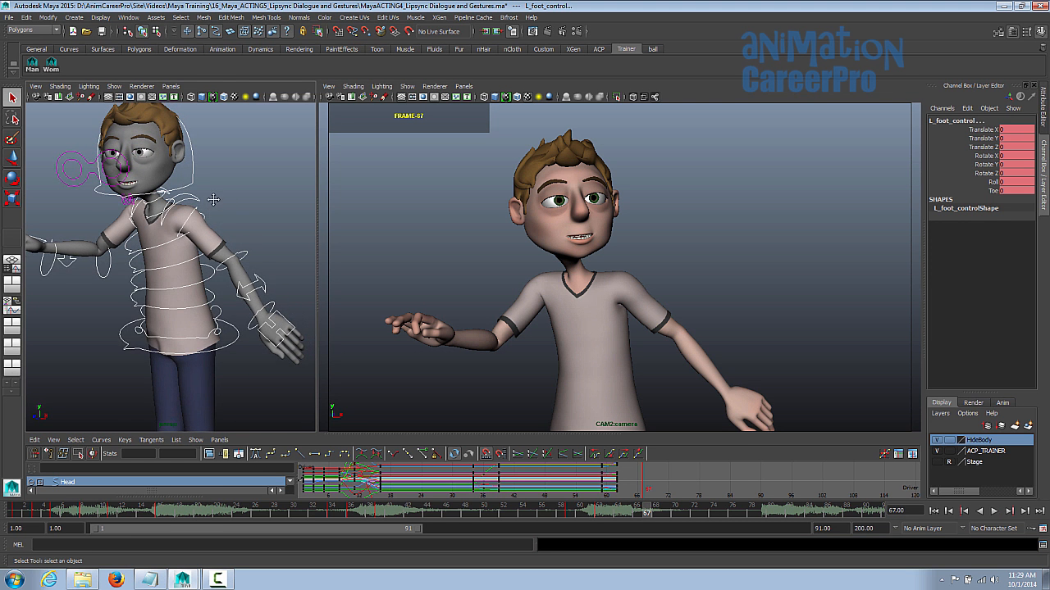
middle_click_drag(214, 201, 214, 209, "alt")
left_click(141, 209)
key("e")
left_click_drag(536, 305, 537, 315)
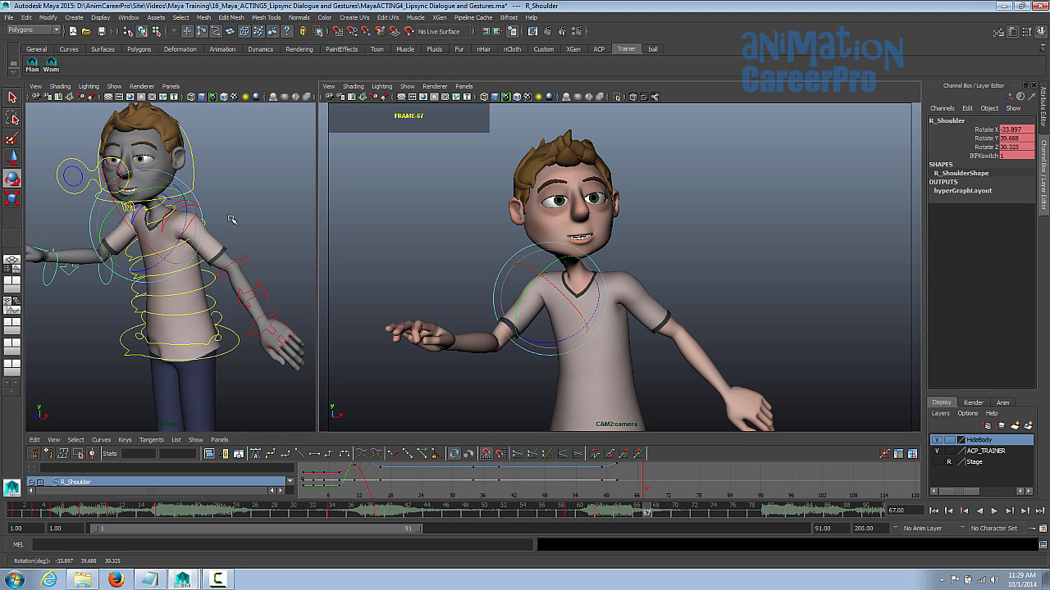
Rotate the head slightly at frame 67, to -17.119, 27.78 and -13.597, and key all body controls
left_click(226, 184)
left_click(189, 174)
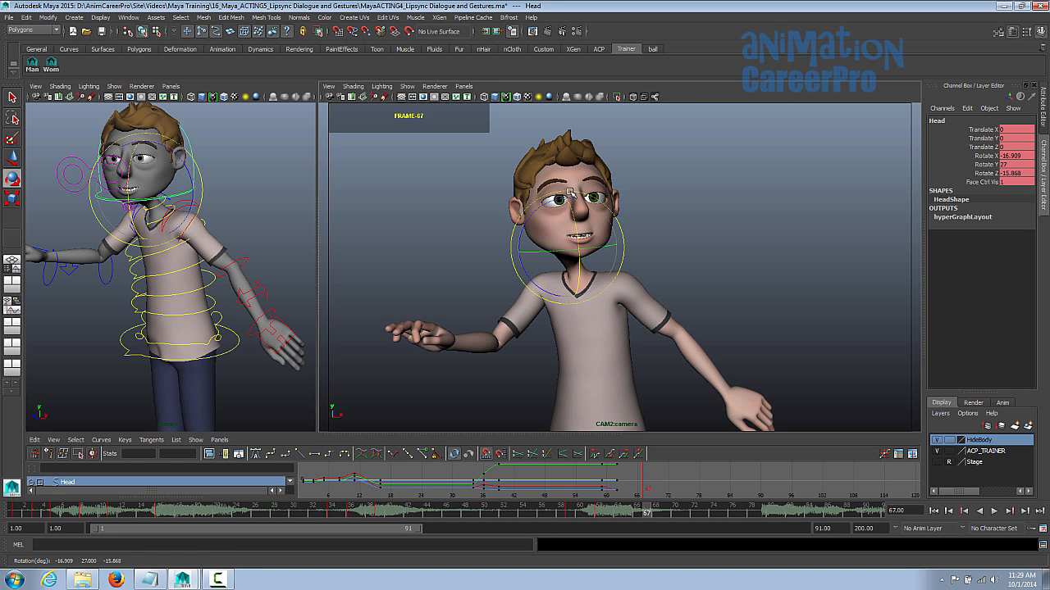
left_click_drag(572, 194, 574, 209)
key("s")
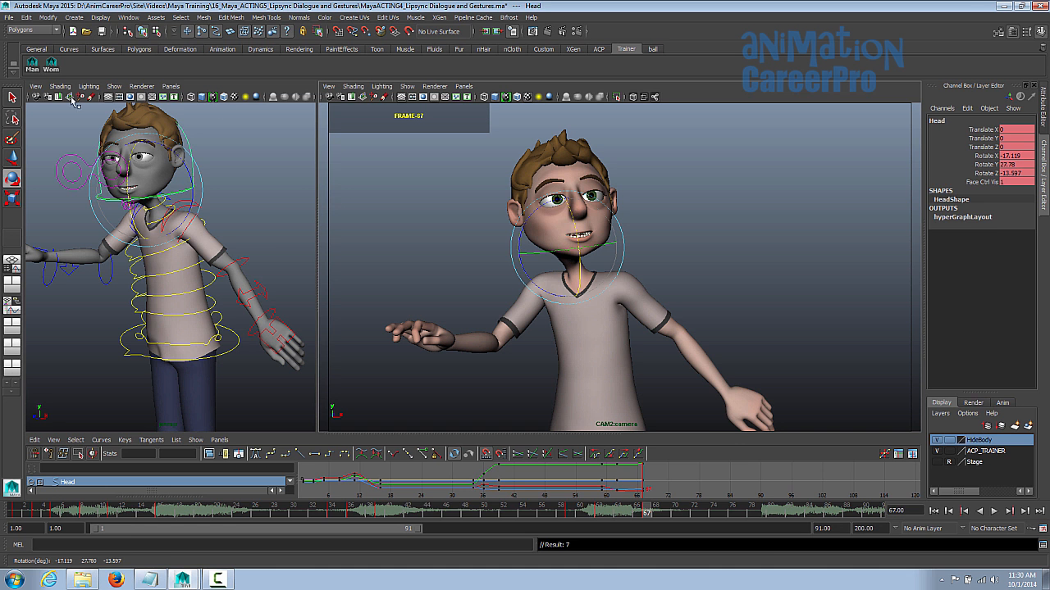
left_click(32, 67)
key("s")
Shift the playback range to frames 23–113 and scrub the dialogue for the next accent around frame 80
left_click_drag(571, 511, 658, 507)
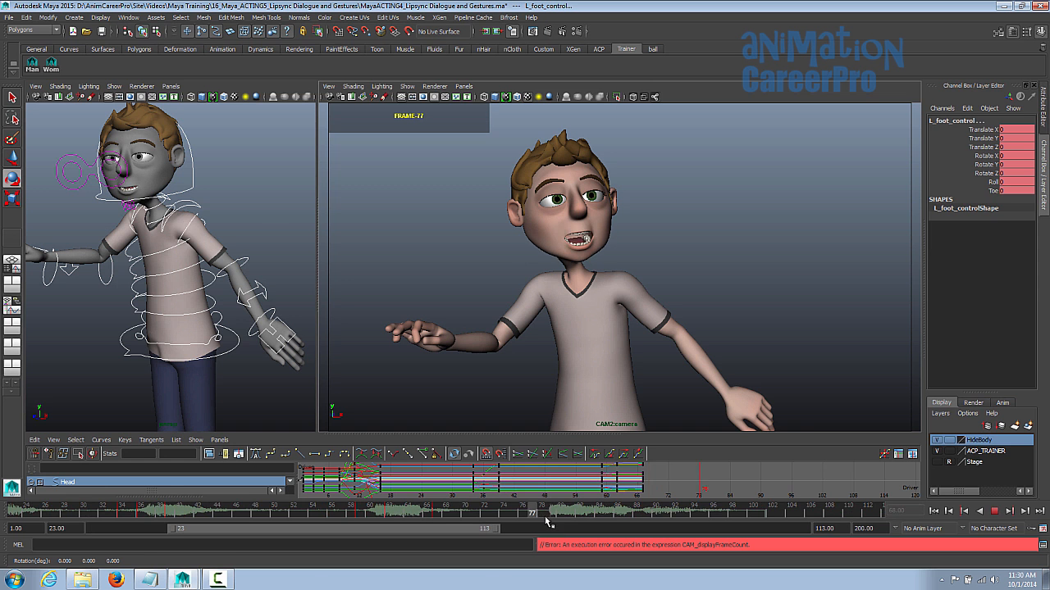
left_click_drag(546, 522, 560, 517)
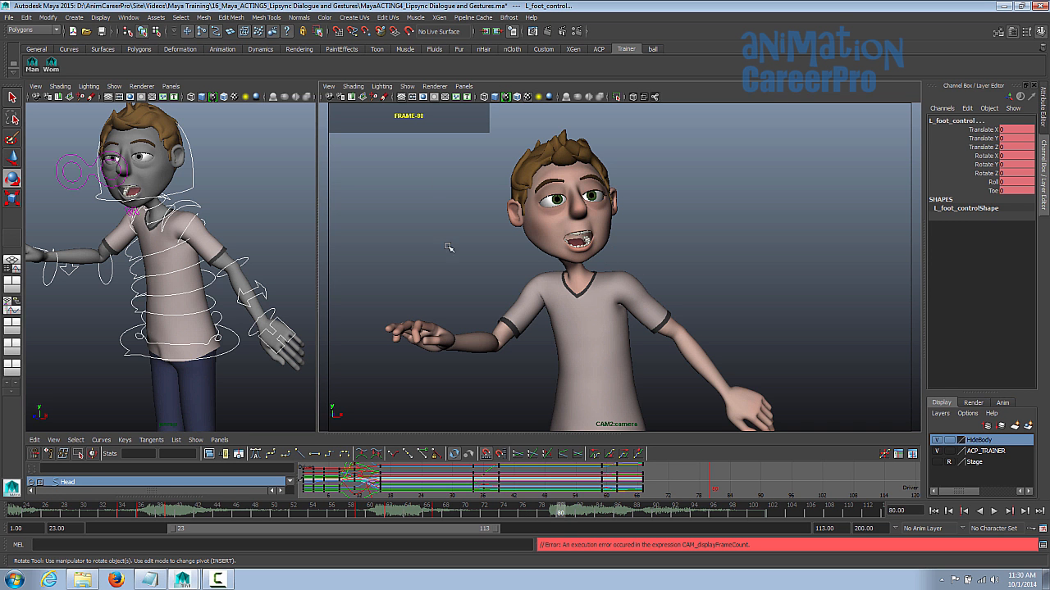
left_click_drag(562, 515, 539, 511)
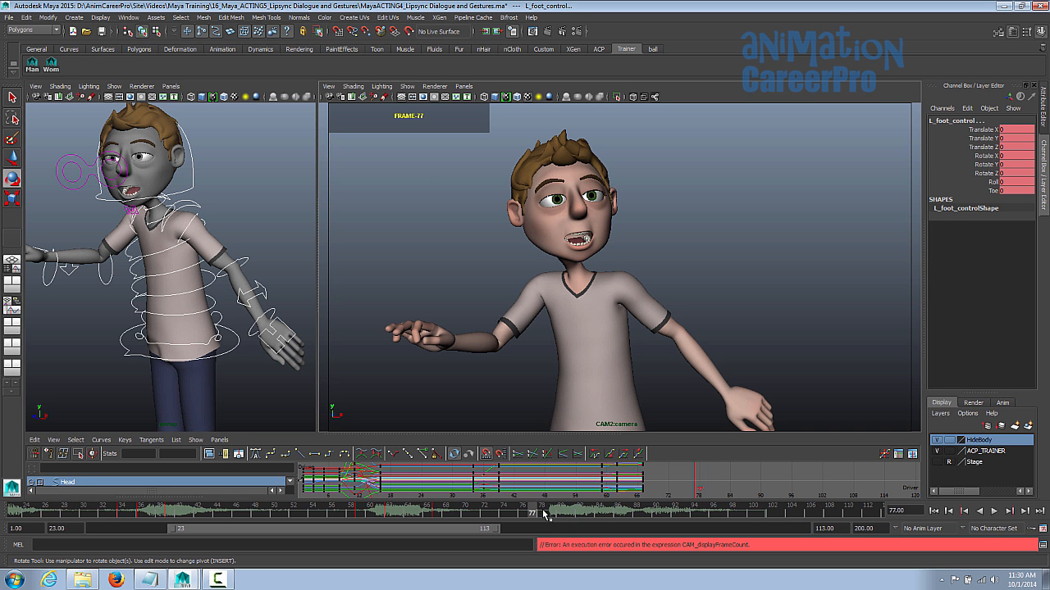
left_click(550, 510)
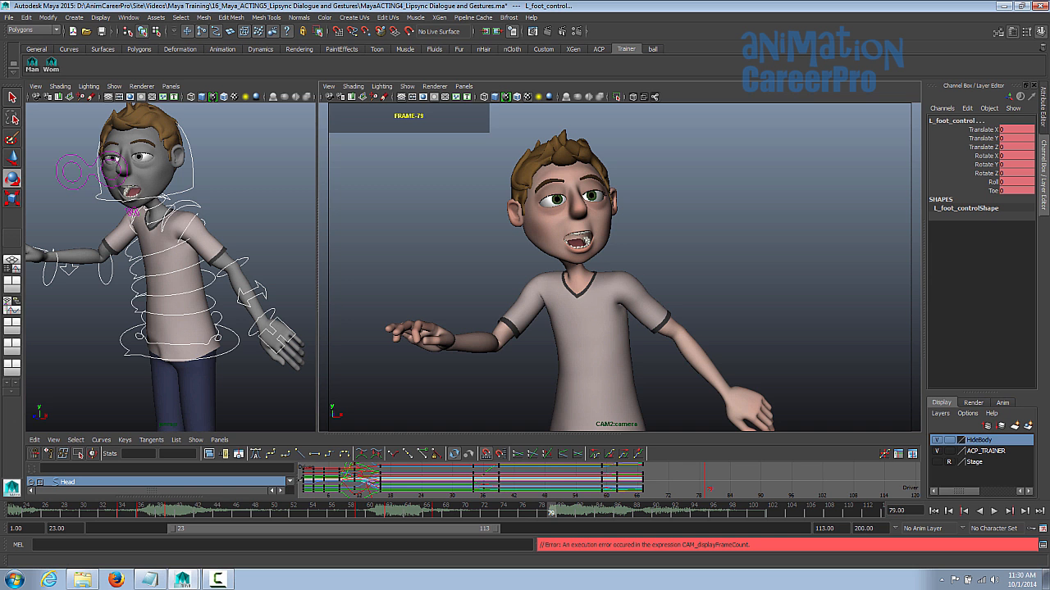
left_click(561, 513)
Key all body controls at frames 80 and 76 to hold the pose before the accent
key("alt+v")
key("e")
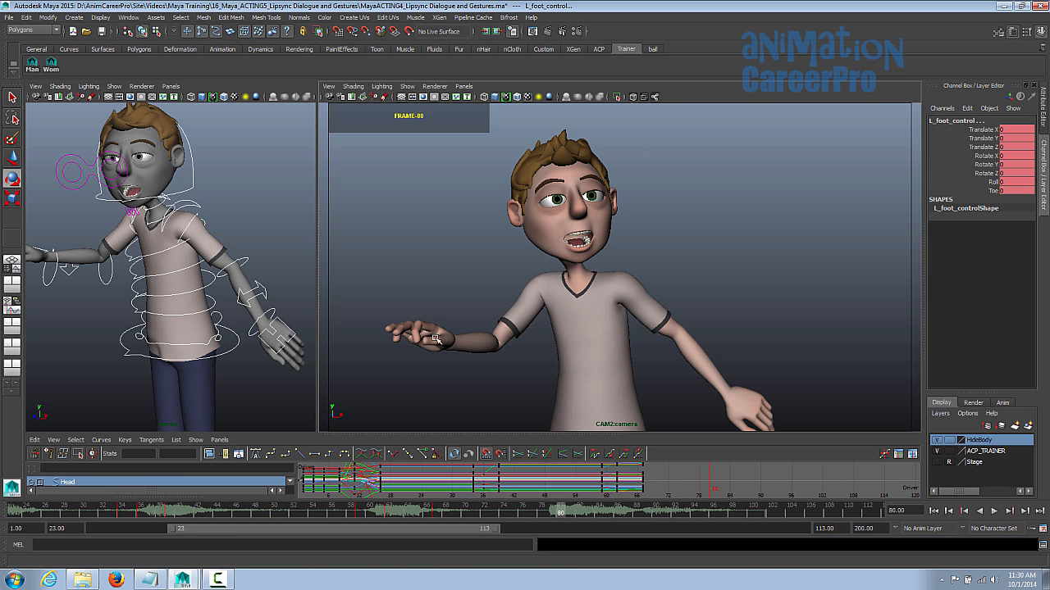
key("s")
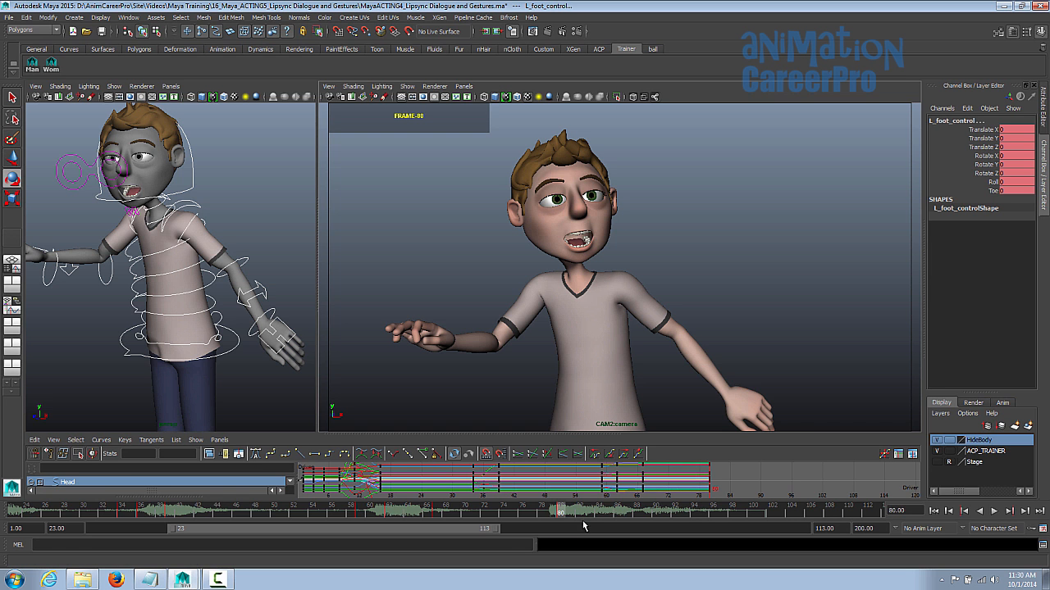
left_click_drag(560, 515, 524, 518)
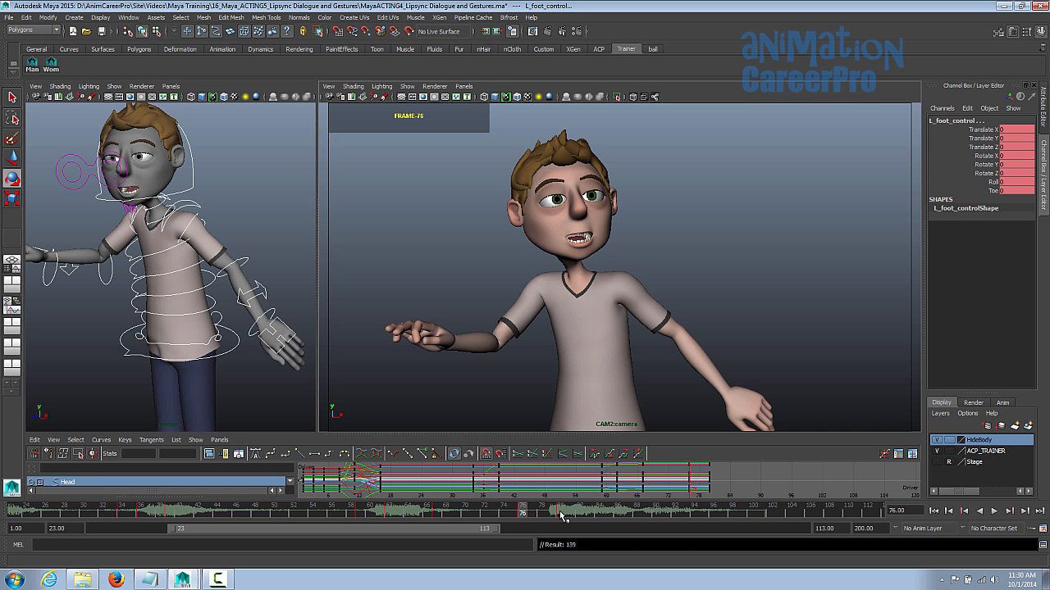
left_click(561, 514)
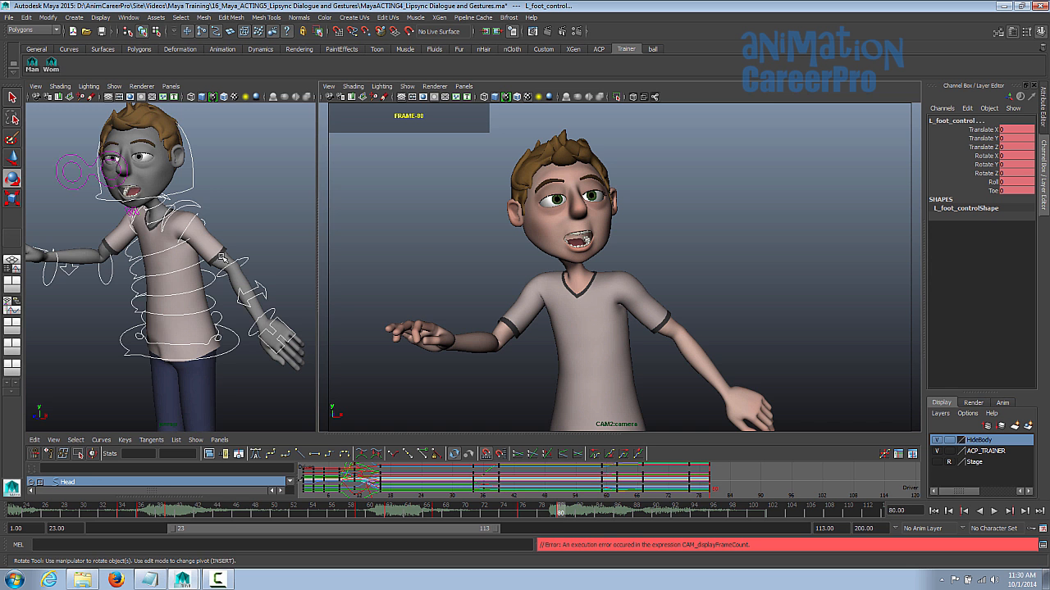
Lower the root control to -1.95 on Translate Y at frame 80 and lean it to about -12 on Rotate X
right_click_drag(221, 267, 187, 283, "alt")
middle_click_drag(187, 283, 206, 269, "alt")
left_click(232, 328)
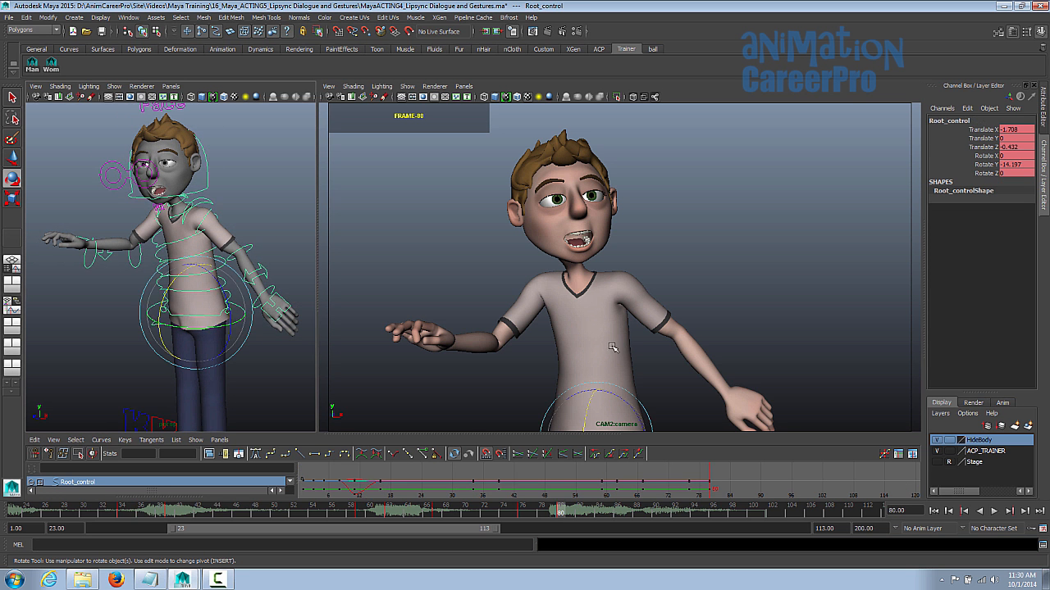
left_click_drag(241, 338, 213, 341)
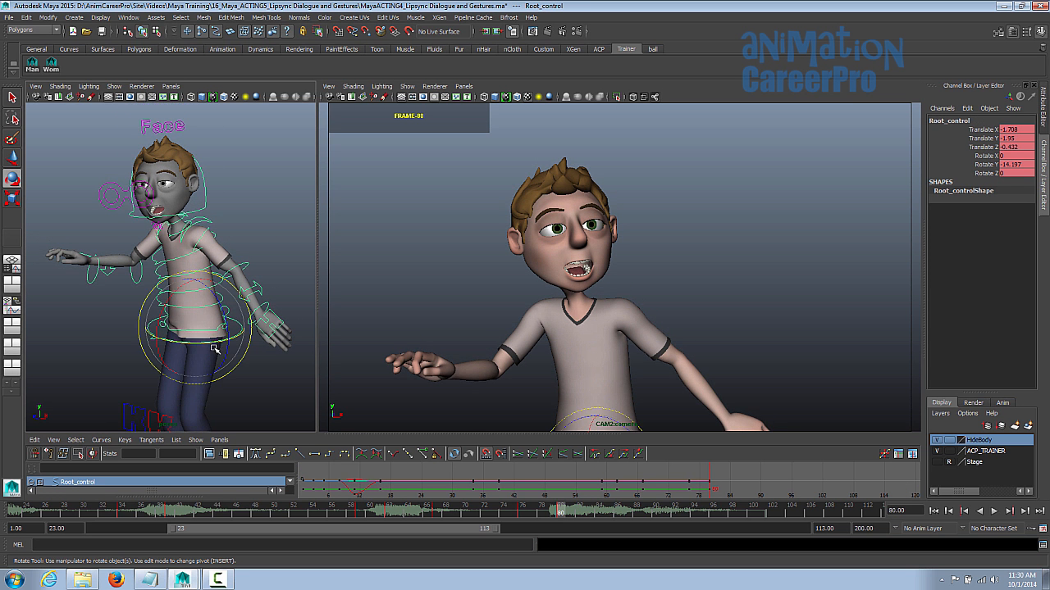
Turn the root control toward the opposite side on Rotate Y and tilt it to -4.45 on Rotate Z
left_click(982, 165)
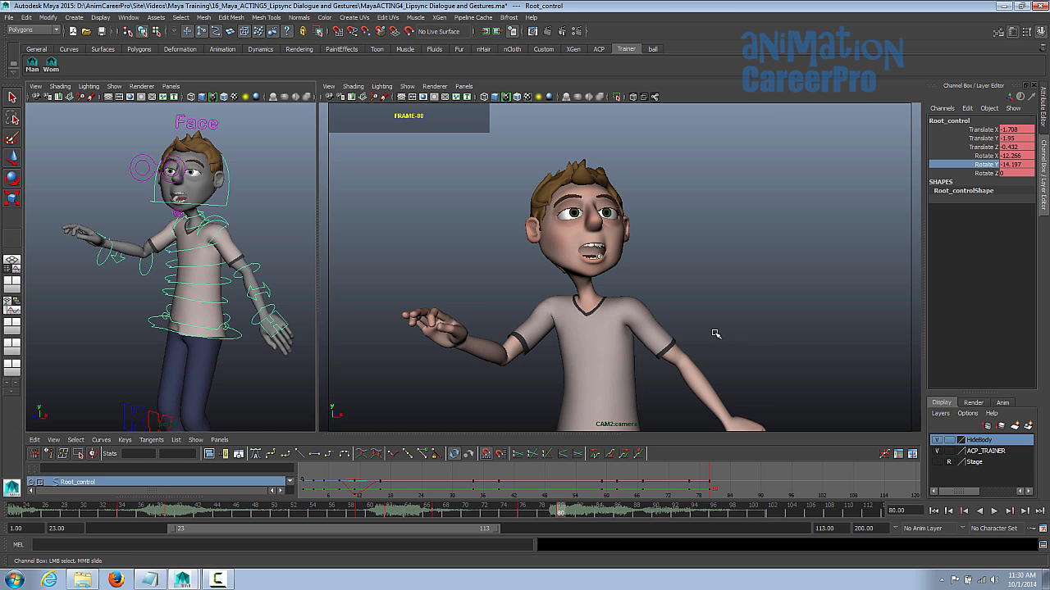
middle_click_drag(713, 331, 730, 336)
key("e")
left_click_drag(604, 408, 611, 410)
key("q")
key("e")
Lean the upper torso at frame 80 with its spine control, and reorient the neck and head over it
left_click_drag(310, 283, 124, 274, "alt")
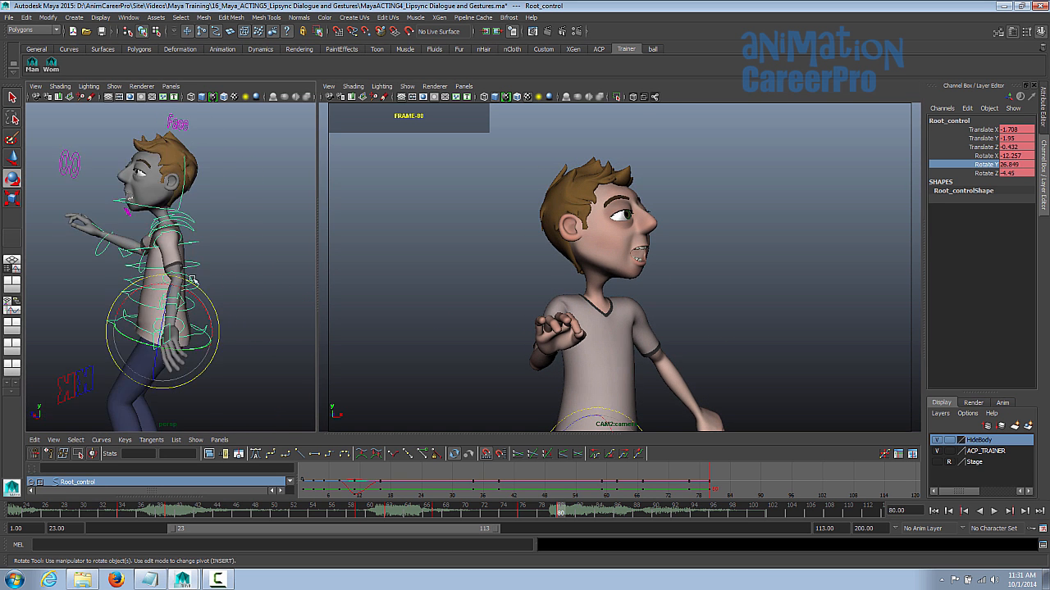
left_click(196, 264)
left_click_drag(616, 277, 657, 318)
key("q")
left_click(162, 212)
key("e")
left_click_drag(652, 279, 611, 267)
left_click_drag(668, 231, 697, 267)
key("q")
Swing the right arm across the front of the body at frame 80 with its shoulder control
left_click_drag(131, 287, 305, 292, "alt")
left_click(168, 215)
key("e")
left_click_drag(597, 349, 623, 361)
key("q")
Rotate the left upper arm away from the body at frame 80
left_click(267, 250)
key("e")
left_click_drag(689, 324, 653, 339)
key("q")
left_click(250, 228)
key("w")
key("q")
left_click(254, 237)
key("e")
key("q")
Raise the left forearm at frame 80 so the arm extends out to the side
left_click_drag(205, 328, 237, 334, "alt")
scroll(236, 334, "up", 3)
left_click(771, 385)
key("e")
left_click_drag(756, 375, 771, 331)
key("q")
Rotate the left wrist to open the palm and straighten the left hand's fingers at frame 80
left_click(279, 309)
middle_click_drag(279, 310, 222, 317, "alt")
key("e")
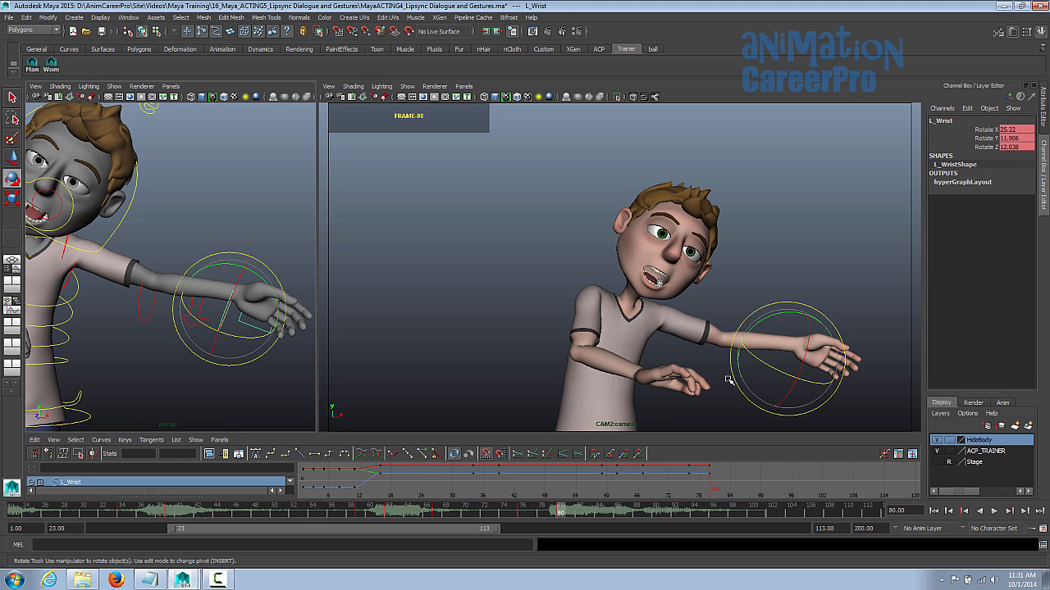
left_click_drag(803, 370, 810, 320)
key("q")
left_click(256, 328)
left_click_drag(982, 164, 982, 190)
middle_click_drag(164, 328, 90, 334)
Bend the right elbow and rotate the right wrist at frame 80 so the palm opens in front of the body
middle_click_drag(91, 335, 179, 306, "alt")
scroll(179, 306, "down", 1)
left_click(64, 283)
left_click(89, 313)
key("e")
left_click_drag(609, 355, 617, 425)
left_click_drag(660, 349, 671, 370)
key("q")
left_click(56, 287)
key("e")
left_click_drag(605, 355, 608, 394)
key("q")
Raise the shoulder area slightly at frame 80 to support the arm gesture
left_click(73, 218)
key("e")
key("q")
left_click(112, 206)
key("w")
left_click_drag(644, 265, 643, 250)
key("q")
Refine the right elbow and right shoulder rotations at frame 80 so the forearm reaches forward
left_click(56, 274)
key("e")
left_click_drag(592, 386, 599, 378)
left_click(75, 215)
left_click_drag(566, 328, 551, 383)
key("q")
Set the right hand's finger curls to 0, and curl Middle, Ring and Pinky to 1.6
left_click(82, 307)
key("e")
key("q")
left_click(86, 326)
left_click_drag(1002, 167, 958, 193)
type("0")
key("Return")
middle_click_drag(861, 354, 834, 353)
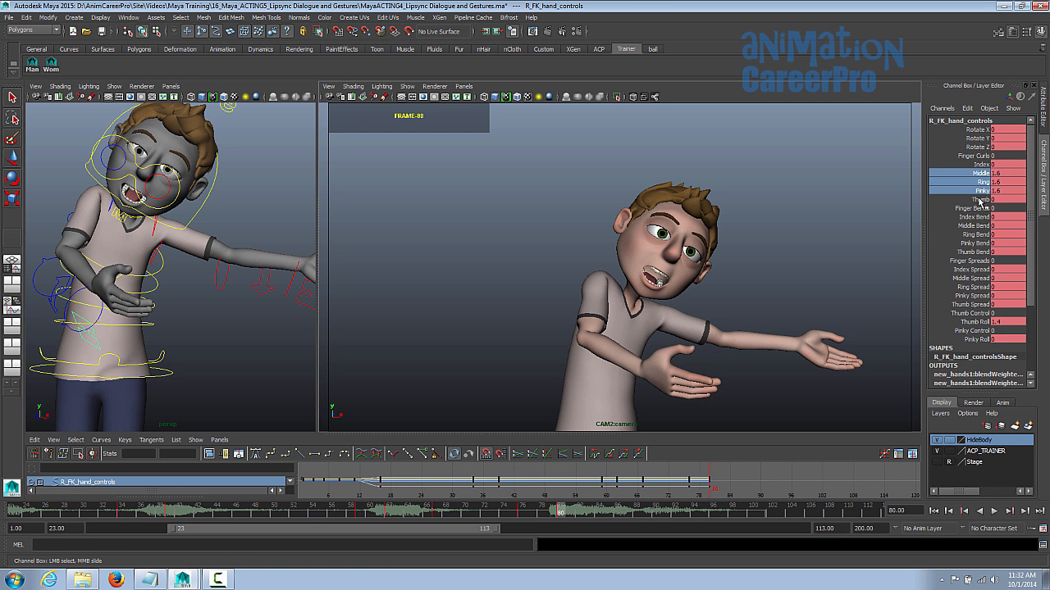
Tilt the head further for the accent at frame 80, and key all body controls
key("e")
left_click(199, 209)
left_click_drag(618, 298, 606, 285)
key("q")
left_click(32, 66)
key("s")
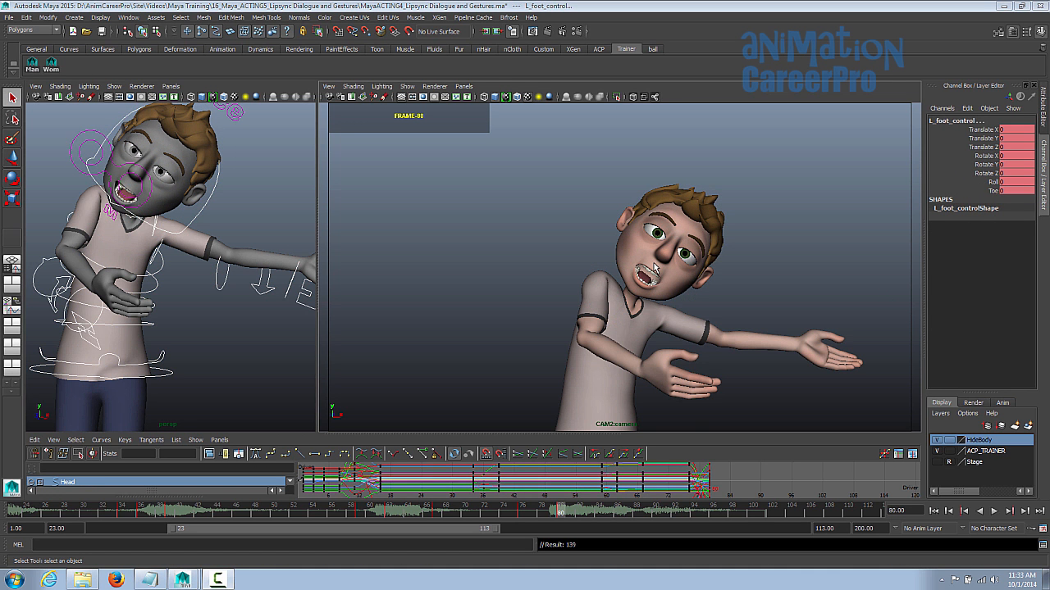
Move the key of all body controls from frame 76 to frame 77
left_click(526, 515)
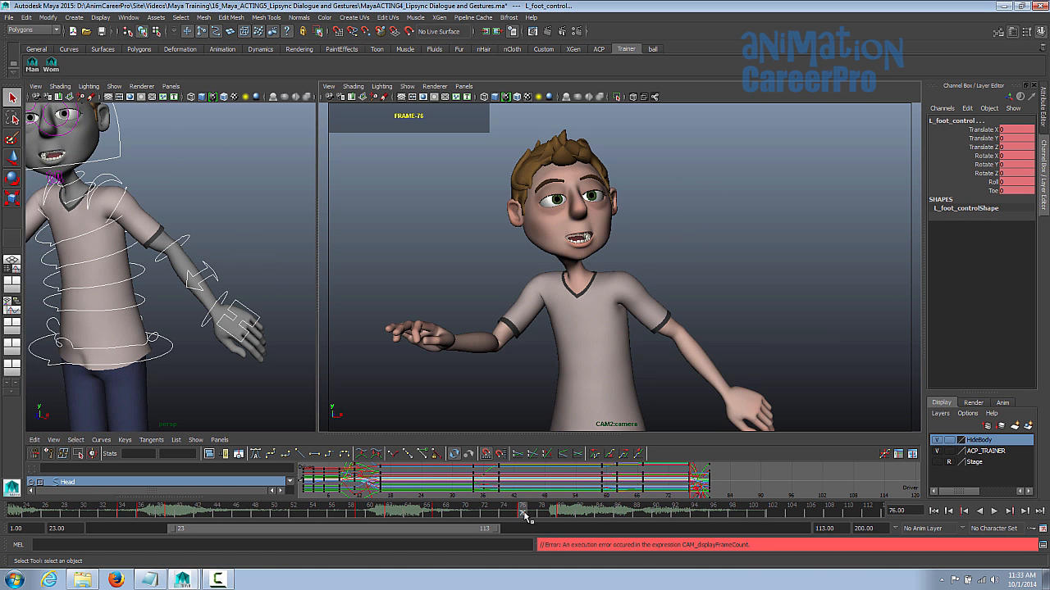
mouse_move(524, 513)
left_mouse_down()
mouse_move(576, 513)
mouse_move(522, 513)
left_mouse_up()
left_click(35, 64)
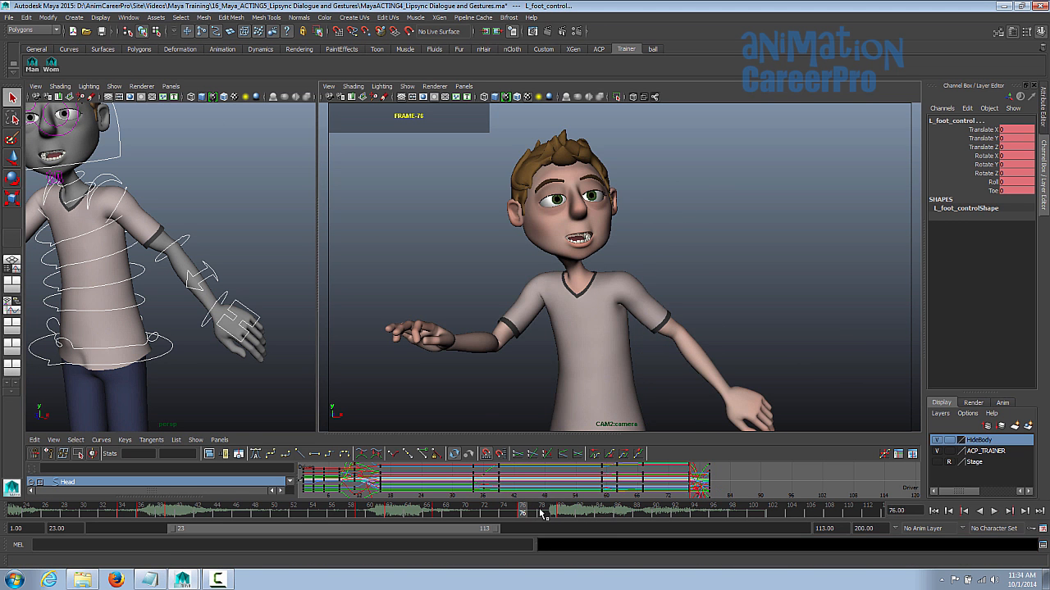
left_click(530, 514)
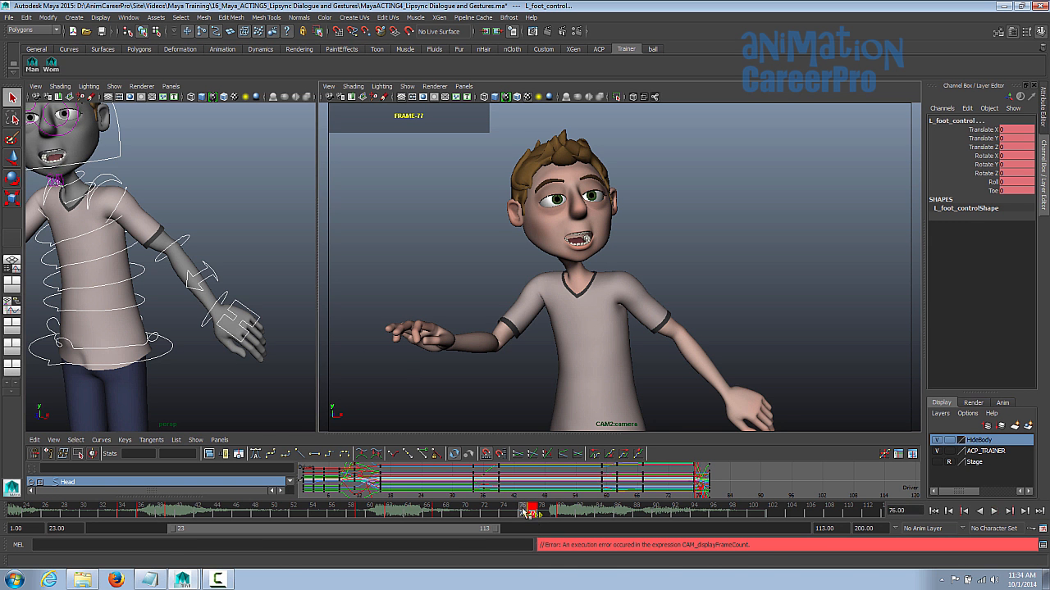
left_click(31, 66)
middle_click_drag(221, 239, 249, 243, "alt")
scroll(249, 243, "down", 1)
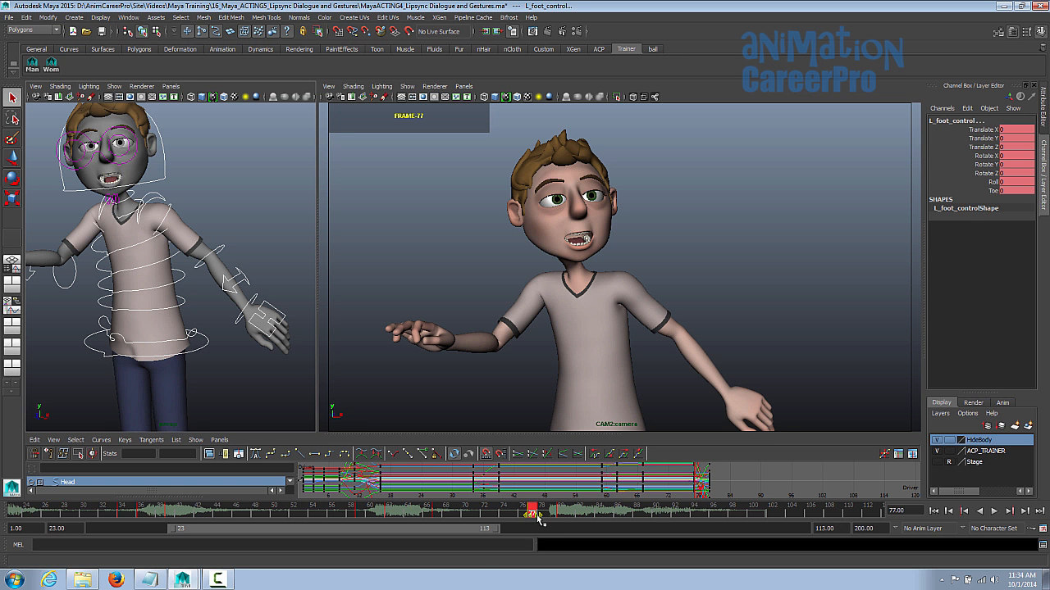
Key all body controls at frame 72 so the current pose holds up to that frame
mouse_move(531, 515)
left_mouse_down()
mouse_move(485, 517)
mouse_move(564, 514)
left_mouse_up()
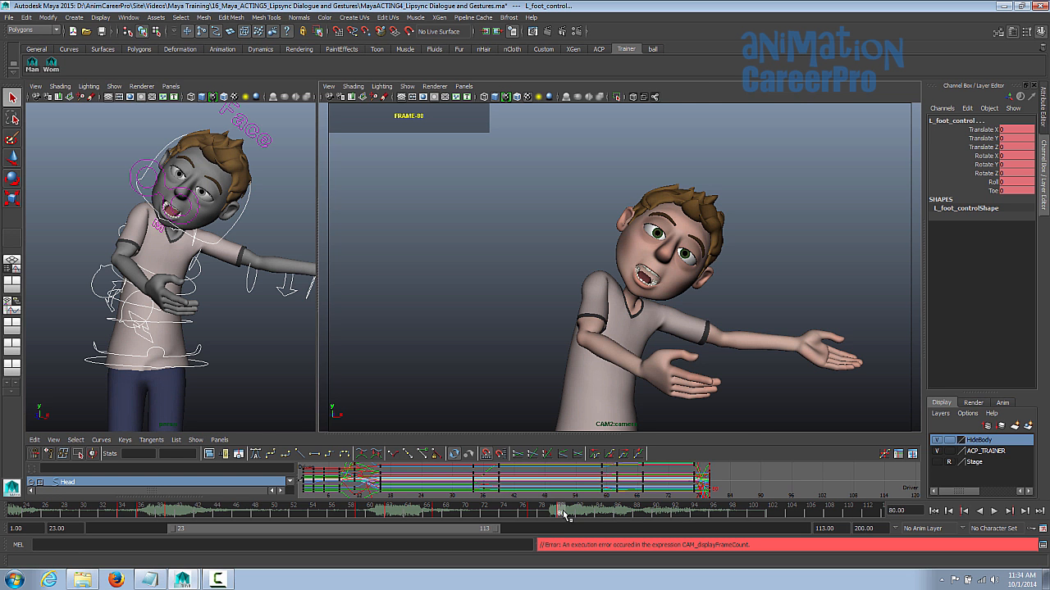
left_click_drag(531, 510, 604, 510)
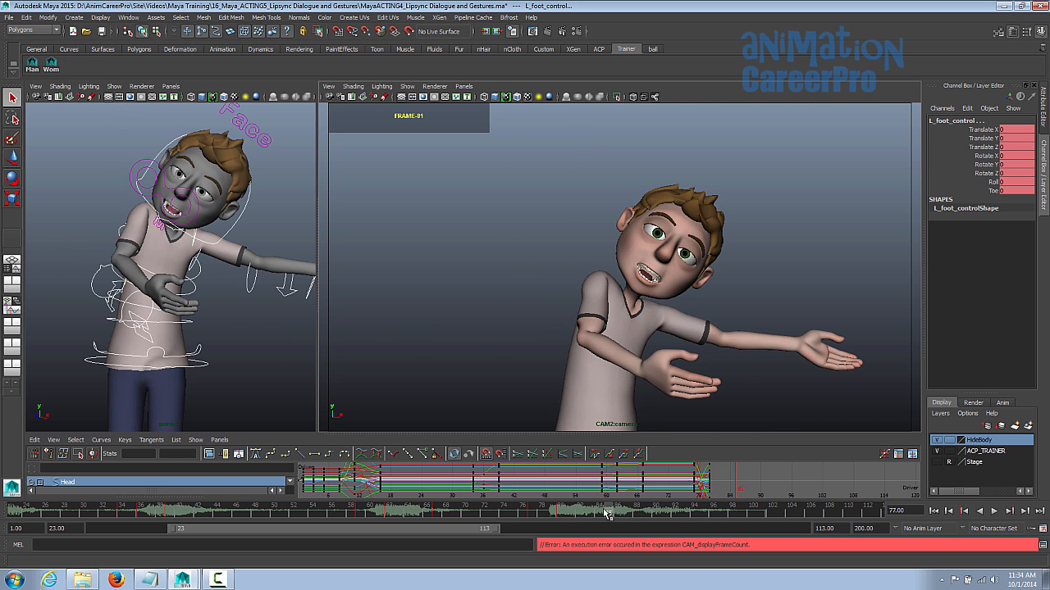
left_click(533, 513)
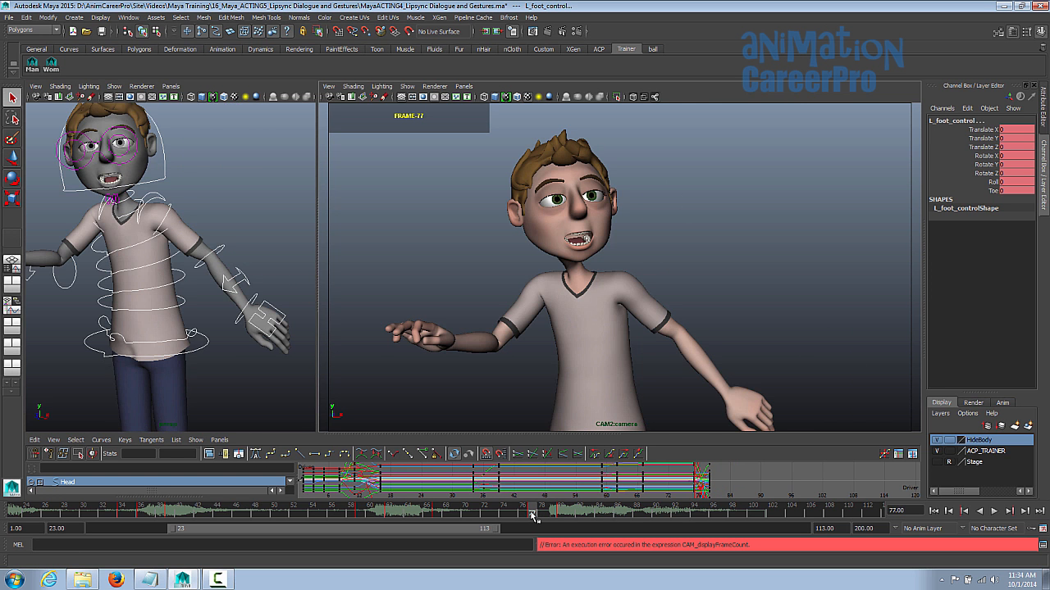
key("comma")
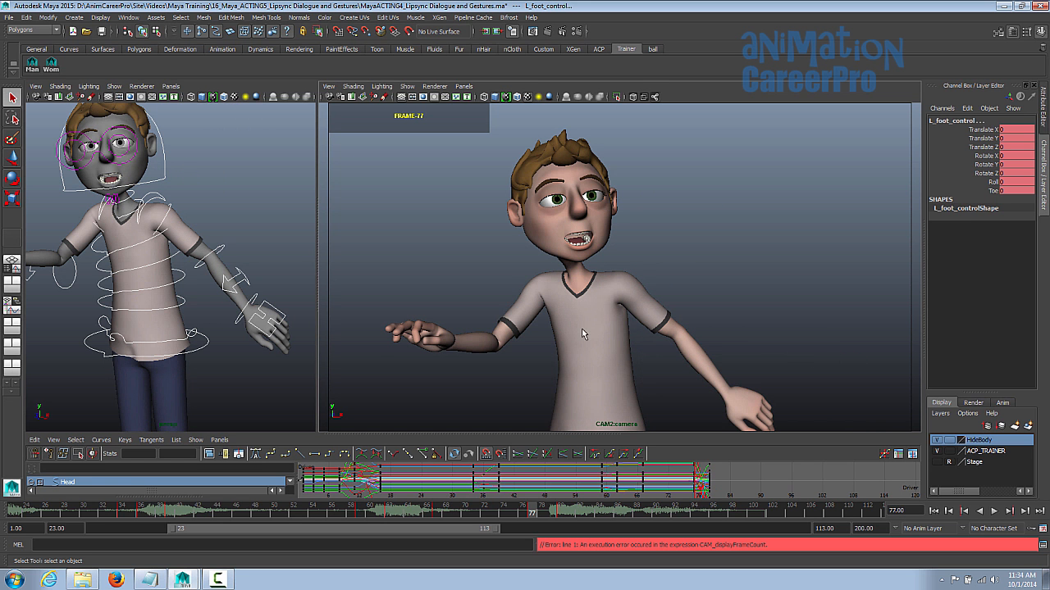
key("alt+comma")
key("alt+comma")
key("alt+comma")
key("alt+comma")
key("s")
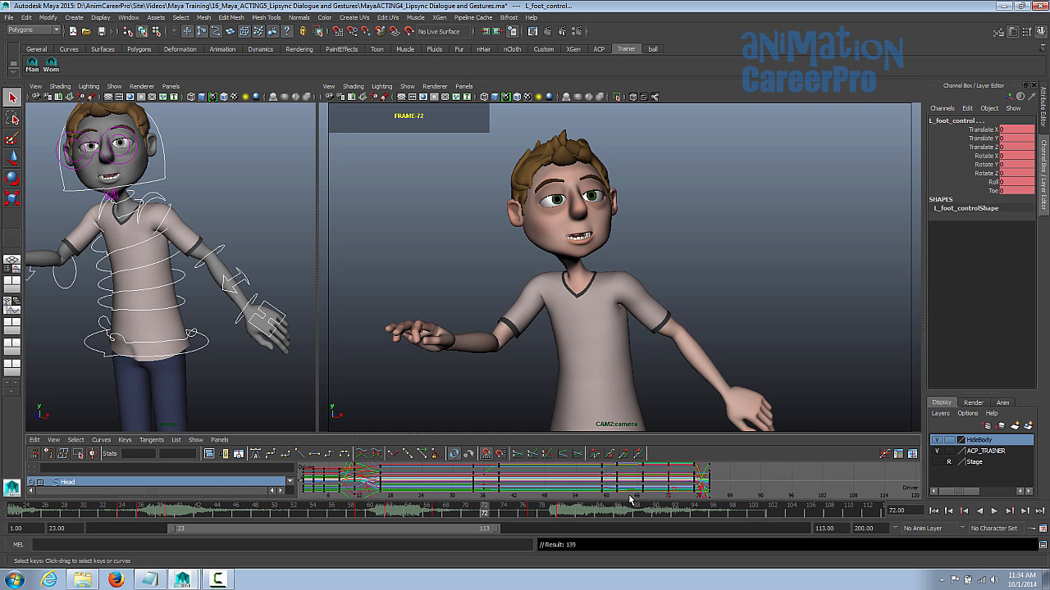
At frame 77, shift and tilt the root into an anticipation lean and turn the head towards the camera
left_click(532, 510)
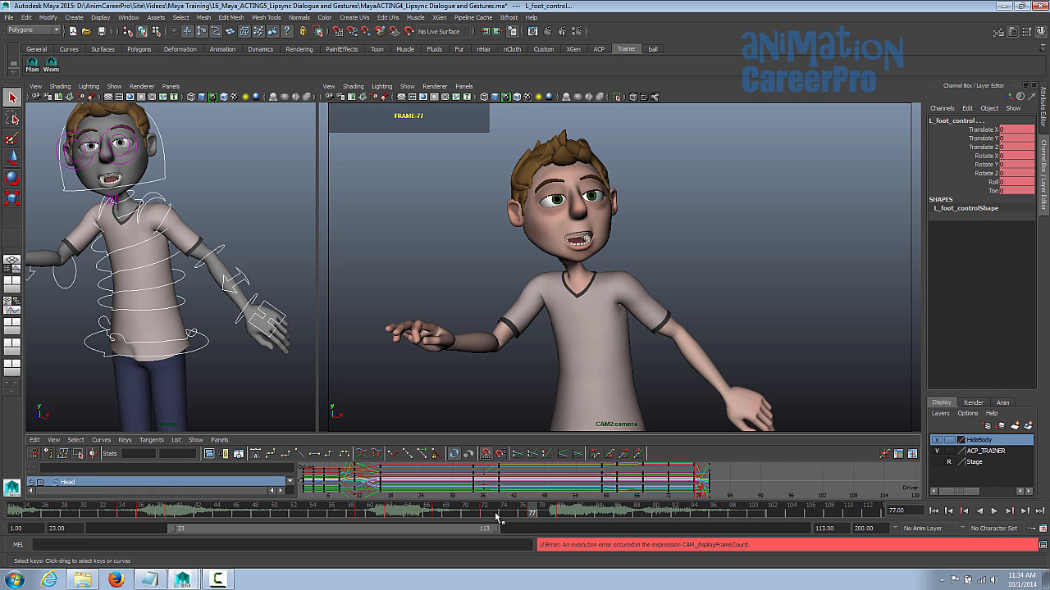
left_click(559, 507)
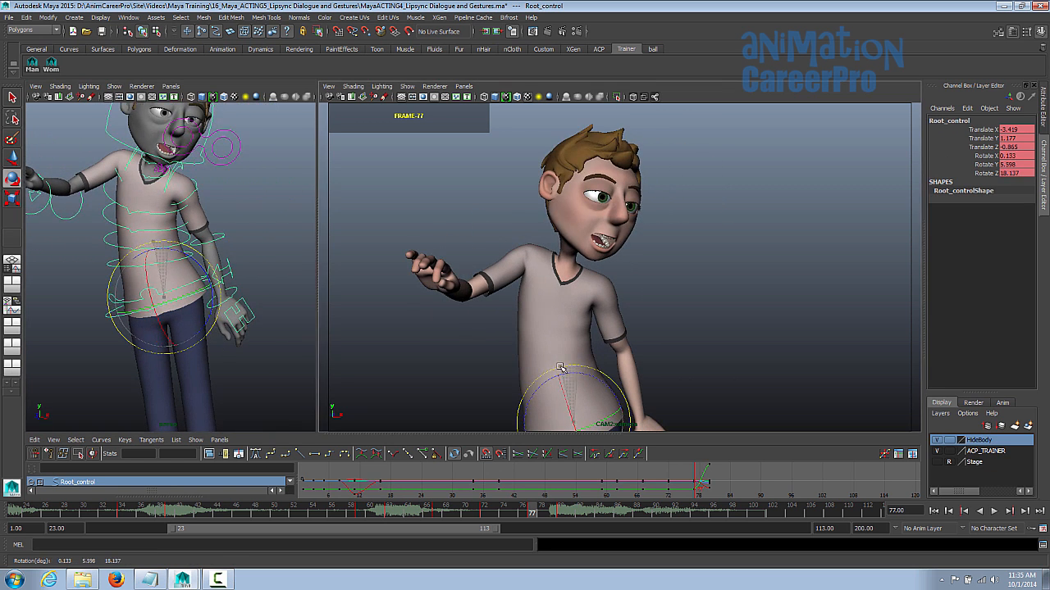
left_click(619, 246)
left_click_drag(614, 248, 629, 268)
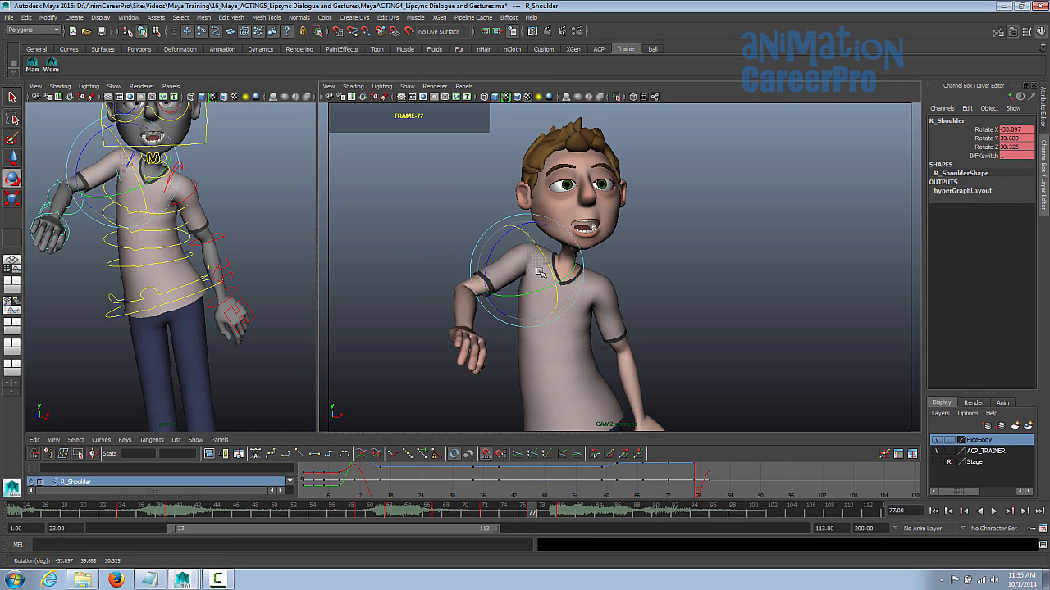
Rotate the right shoulder and raise the right clavicle at frame 77 to lift the upper arm
left_click_drag(500, 295, 521, 310)
left_click(132, 160)
key("w")
left_click_drag(535, 256, 541, 244)
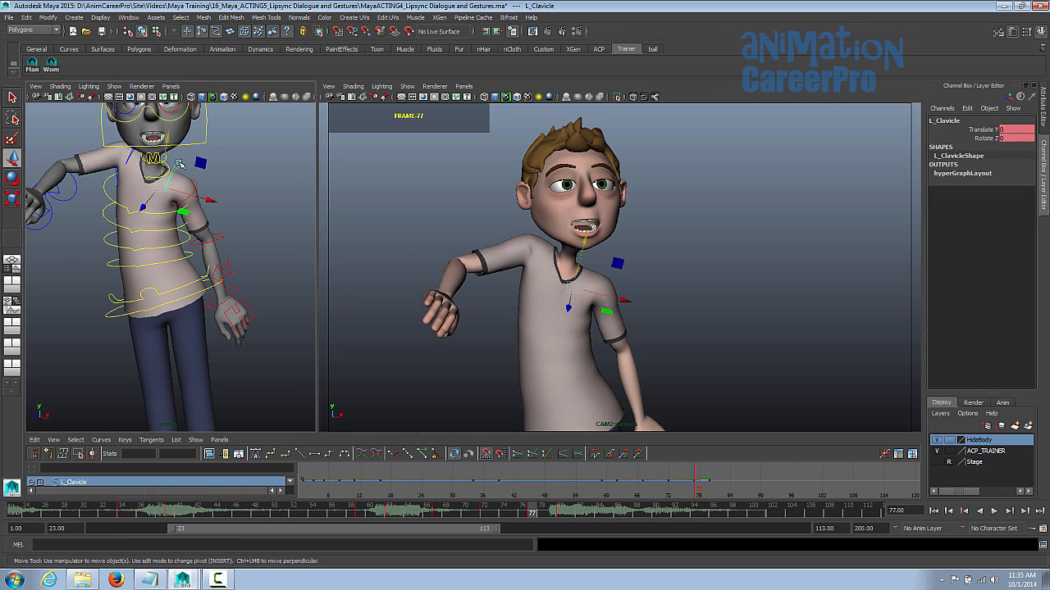
Bend the left elbow at frame 77 to bring the forearm up across the body
left_click(178, 168)
key("q")
left_click(207, 240)
key("e")
mouse_move(570, 281)
left_mouse_down()
mouse_move(578, 273)
mouse_move(574, 280)
left_mouse_up()
key("q")
left_click(205, 245)
key("e")
left_click_drag(609, 358, 578, 328)
key("q")
Rotate the left shoulder and left wrist at frame 77 so the hand sits in front of the torso
left_click(194, 189)
key("e")
left_click_drag(567, 275, 531, 236)
left_click(121, 163)
key("q")
middle_click_drag(230, 244, 254, 256, "alt")
scroll(255, 257, "down", 1)
left_click(153, 232)
key("e")
left_click_drag(553, 300, 543, 283)
key("q")
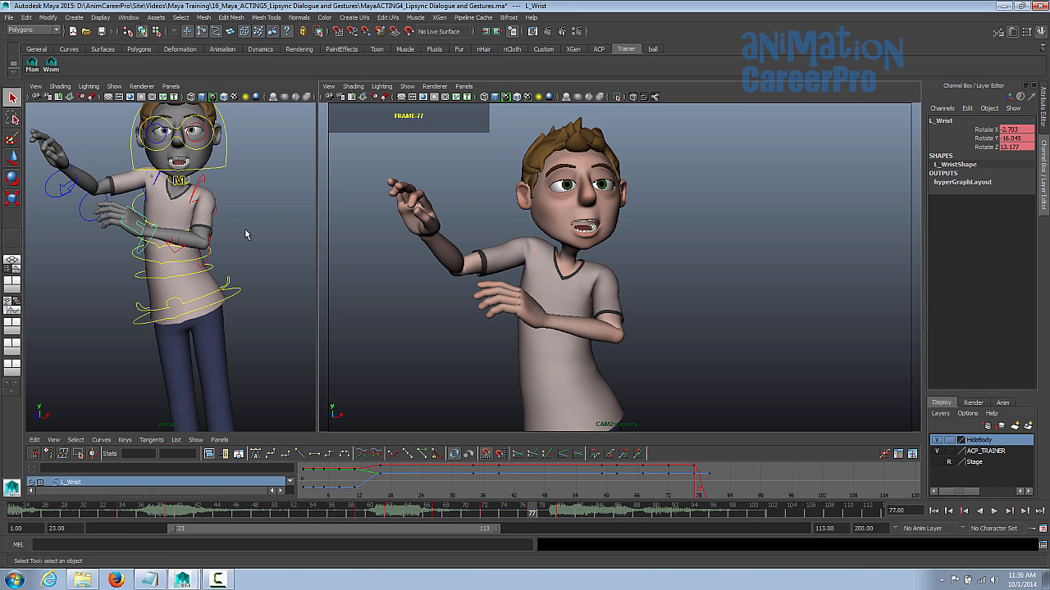
Key all body controls at frame 77 and play the move from frame 72 to check its timing
left_click(32, 64)
key("s")
left_click(485, 510)
key("alt+v")
left_click_drag(525, 512, 570, 513)
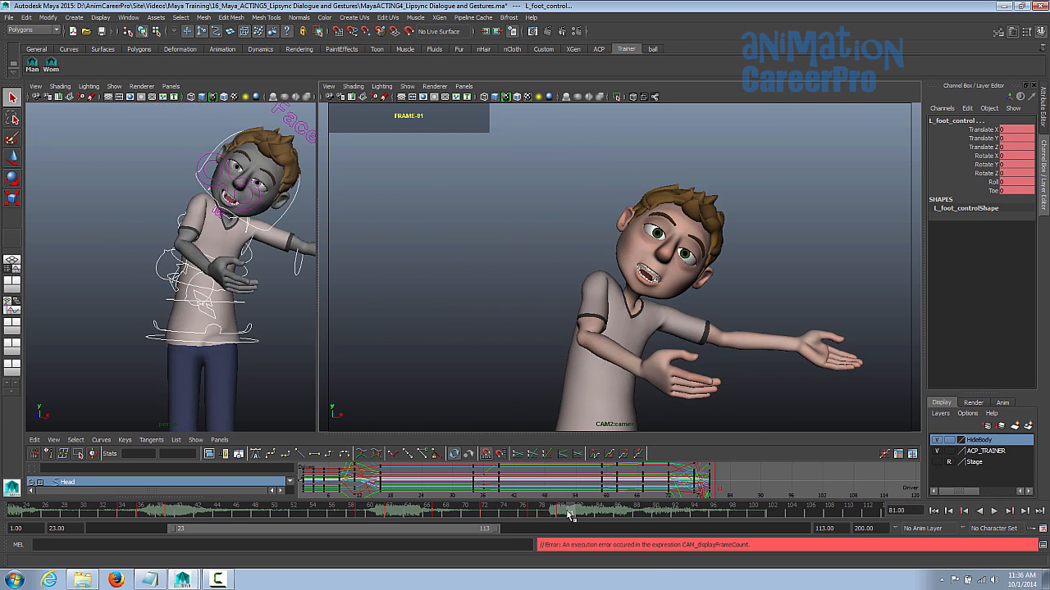
left_click(492, 512)
key("alt+v")
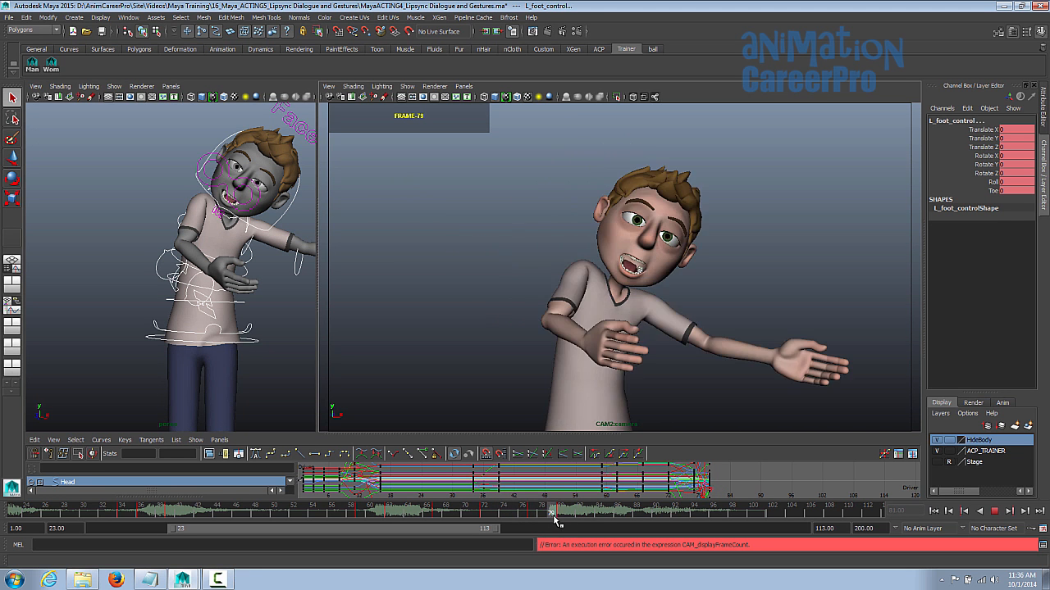
Key all body controls at frame 85 to hold the reaching pose
left_click(605, 515)
left_click(557, 510)
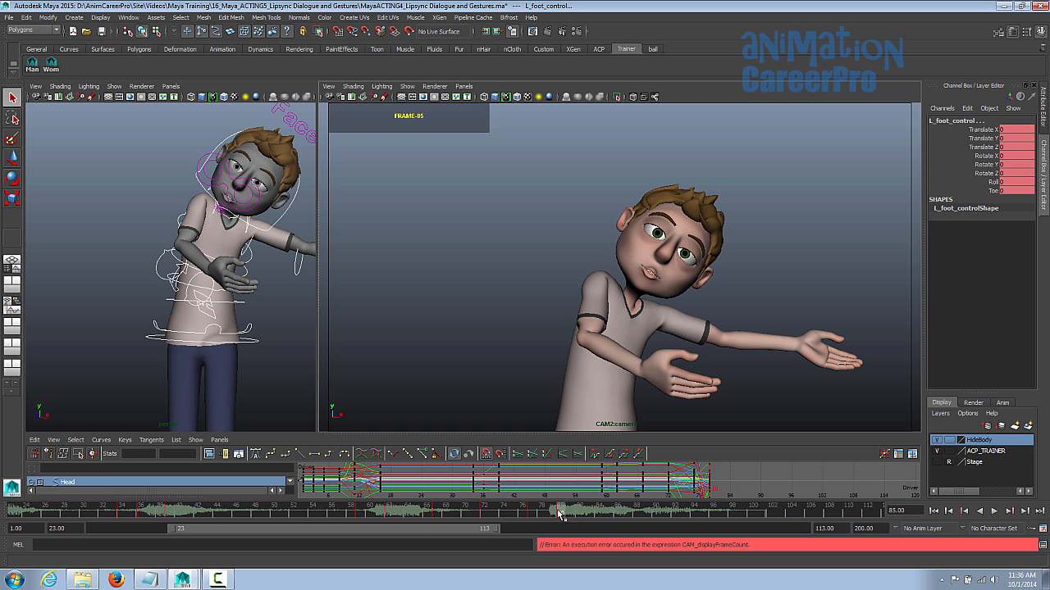
left_click(559, 515)
left_click(613, 510)
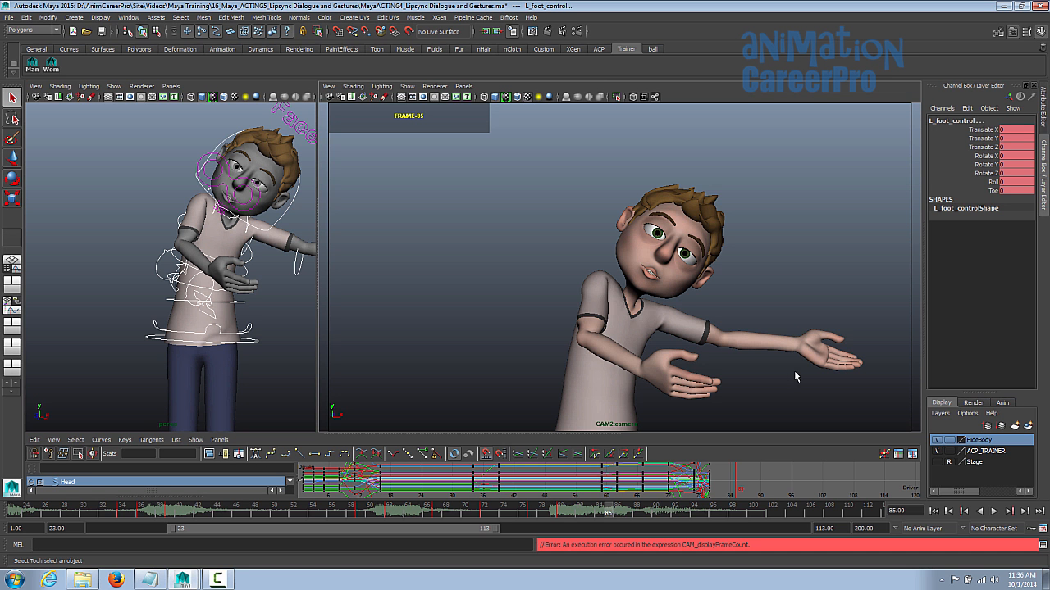
key("s")
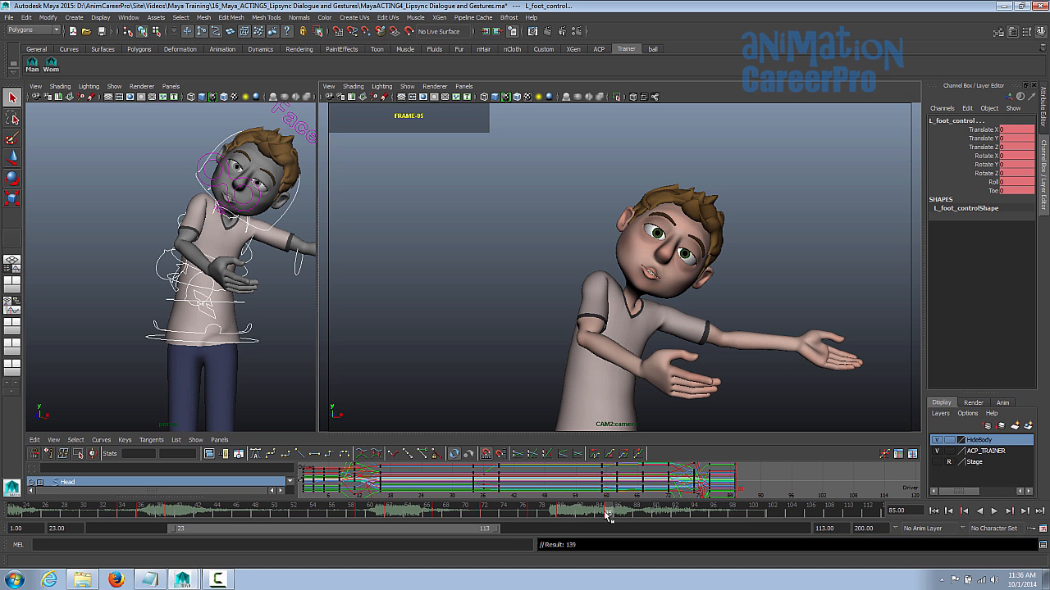
Shift the root control further in the direction of the reach at frame 80
left_click(561, 513)
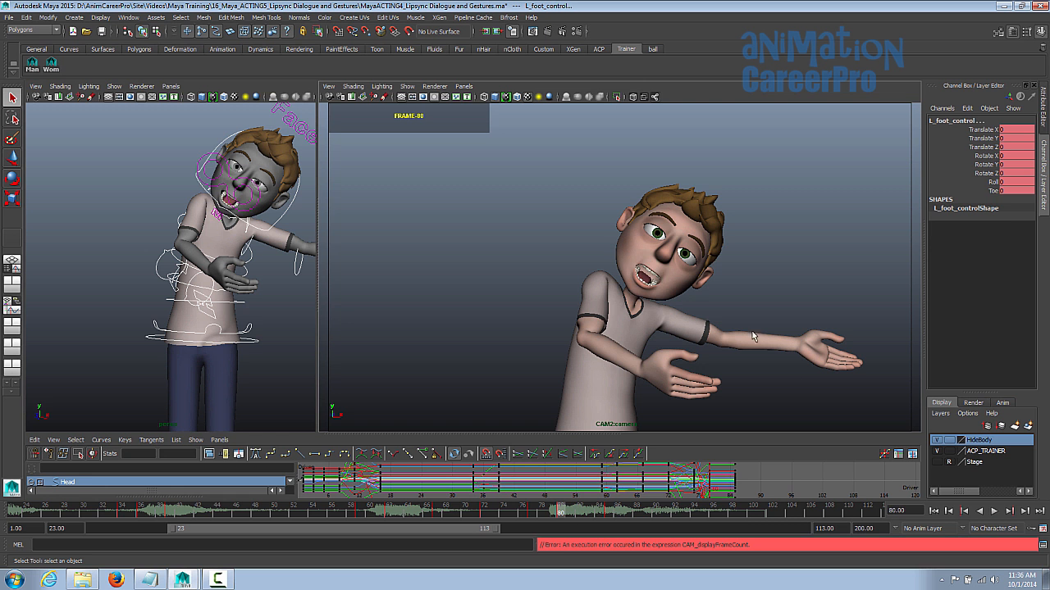
left_click(254, 341)
key("w")
middle_click_drag(283, 341, 243, 327, "alt")
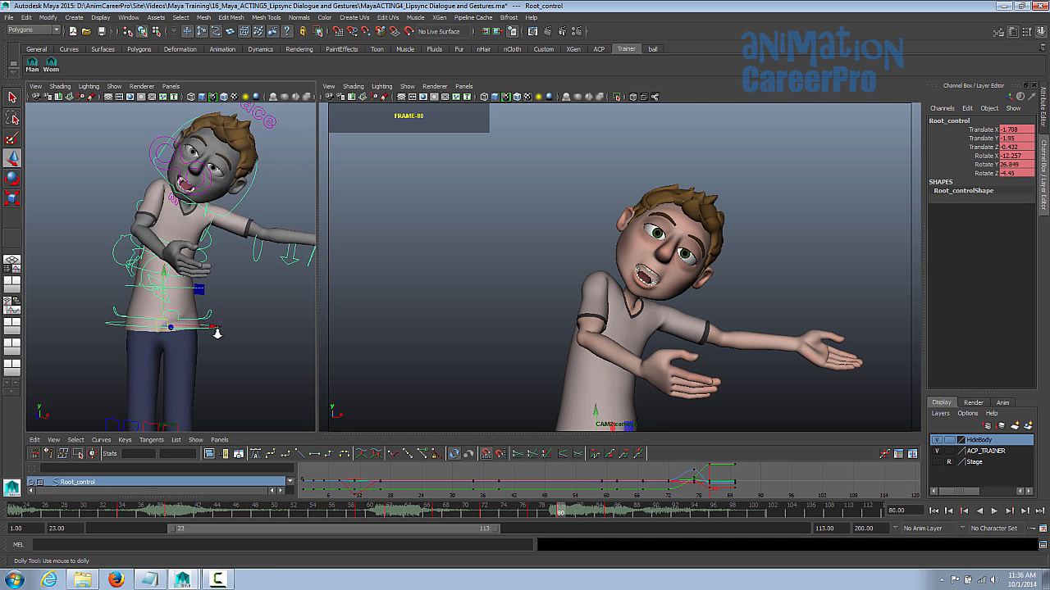
right_click_drag(243, 327, 221, 325, "alt")
left_click_drag(212, 307, 220, 305)
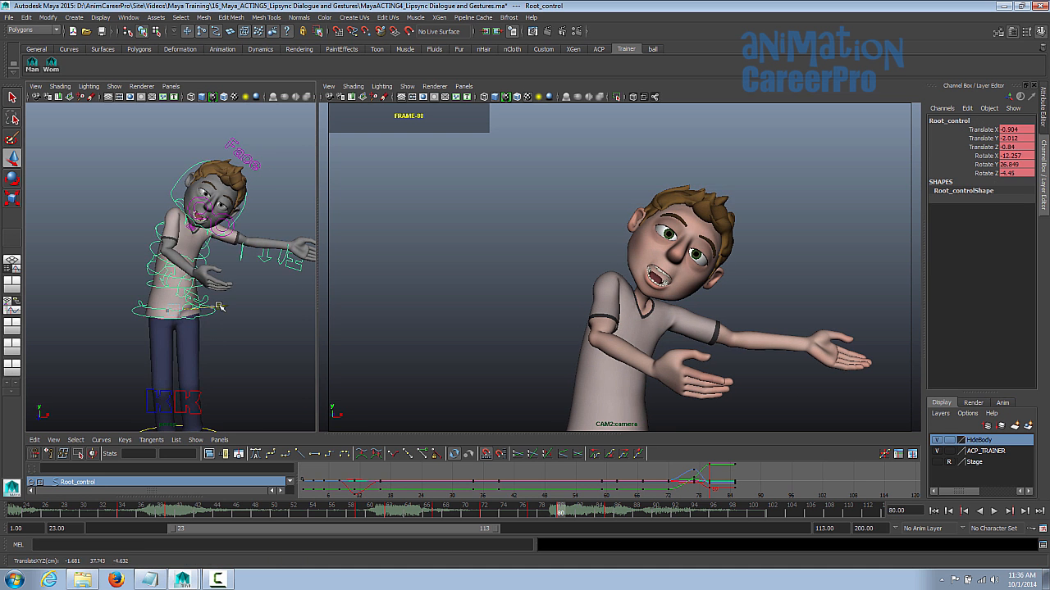
left_click_drag(151, 253, 214, 258, "alt")
right_click_drag(214, 259, 253, 269, "alt")
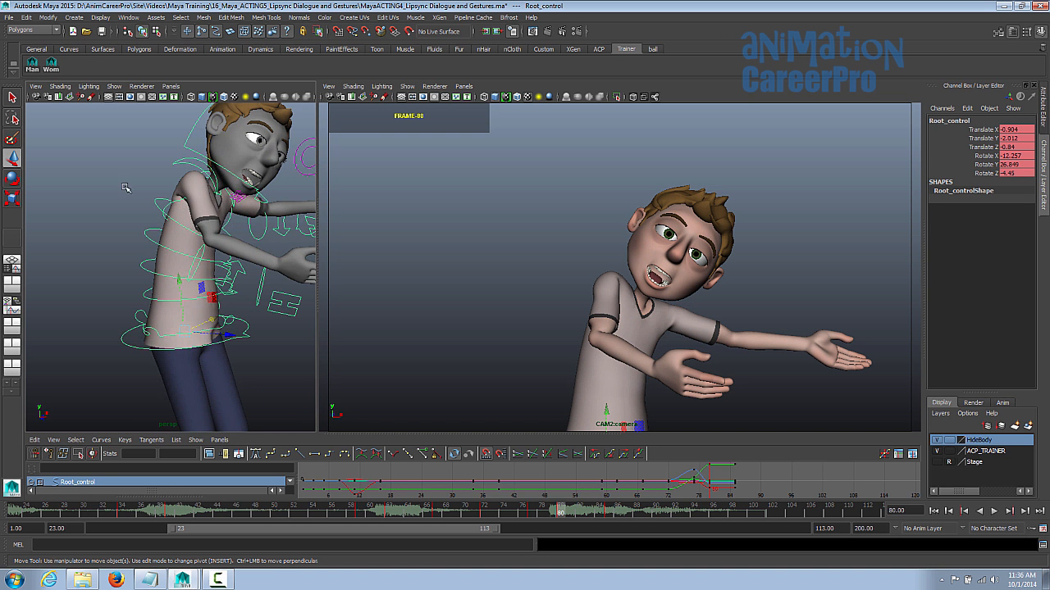
Rotate the torso controls further into the lean at frame 80 and adjust the head's tilt to match
left_click_drag(151, 288, 157, 283)
key("e")
left_click_drag(579, 286, 585, 279)
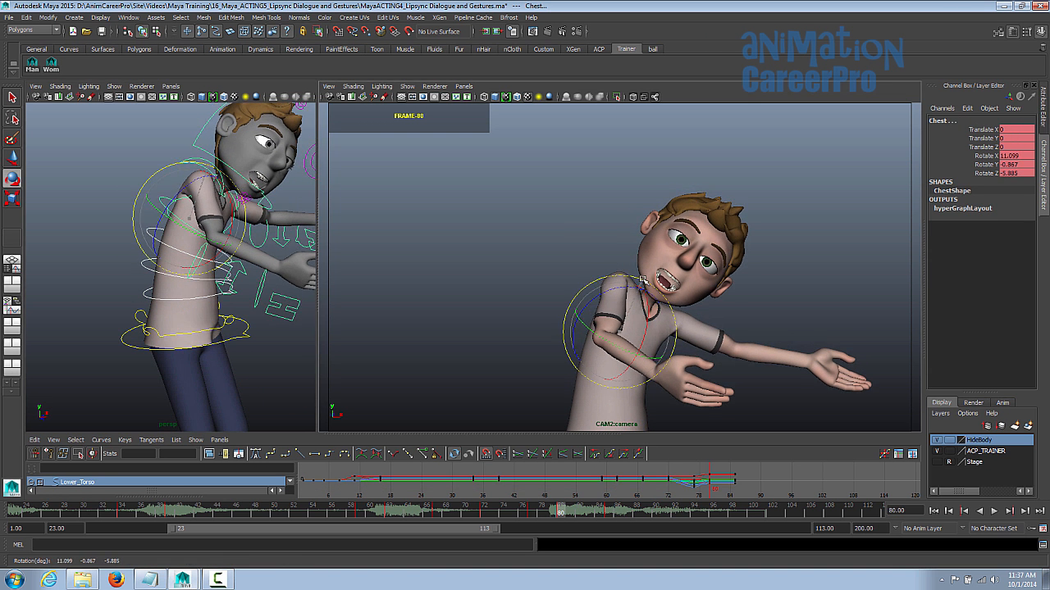
key("q")
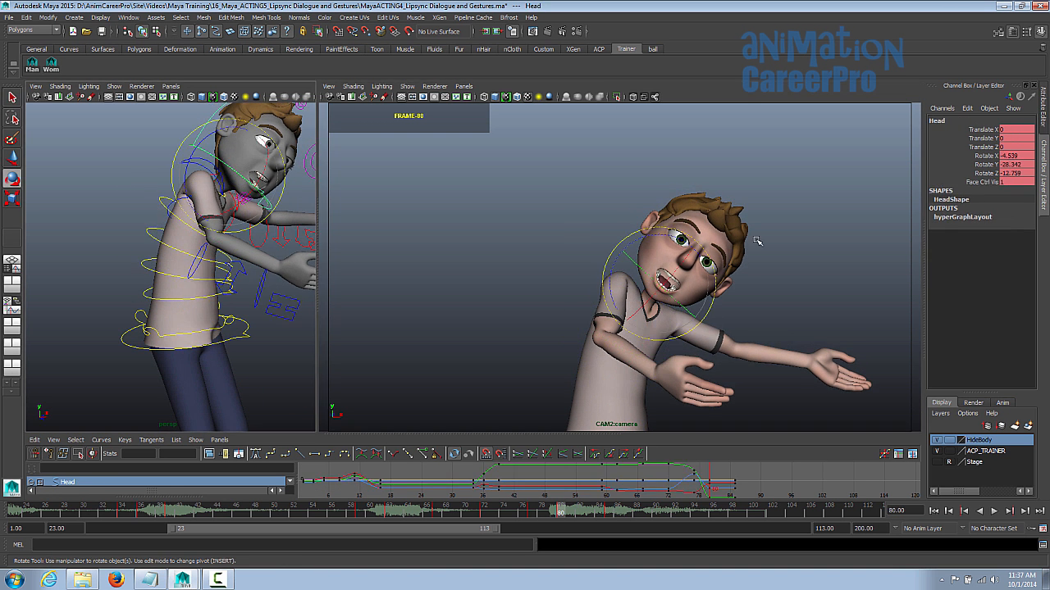
left_click_drag(715, 267, 710, 255)
key("q")
Rotate the left shoulder at frame 80 to raise the outstretched arm slightly
left_click_drag(271, 242, 189, 232, "alt")
left_click(205, 231)
key("e")
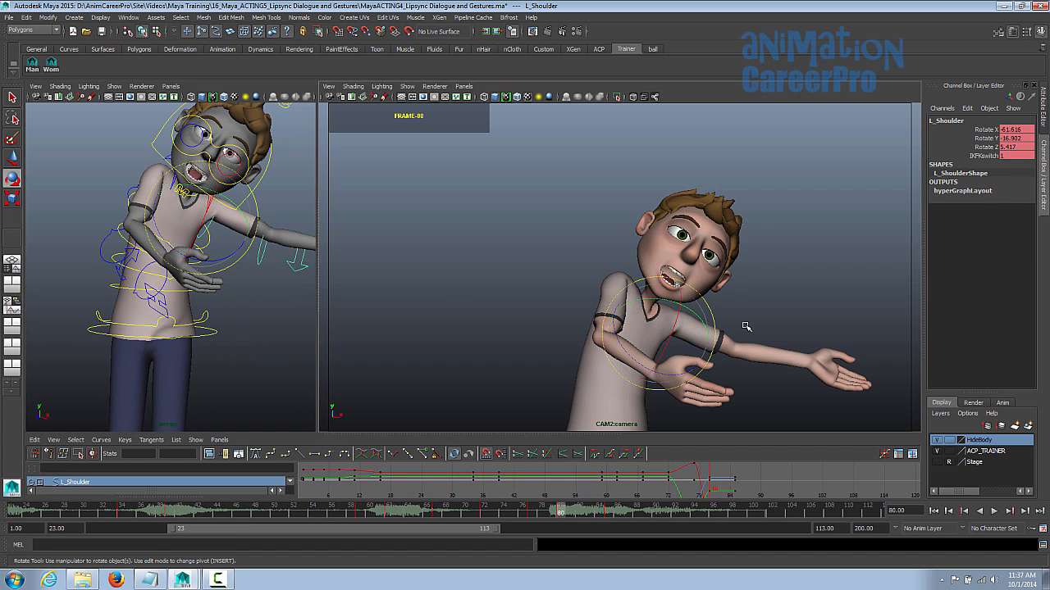
left_click_drag(715, 349, 717, 340)
key("q")
Rotate the right shoulder at frame 80 so the right arm reaches further across the body
left_click(133, 199)
key("e")
left_click_drag(603, 343, 623, 337)
key("q")
left_click(135, 198)
key("e")
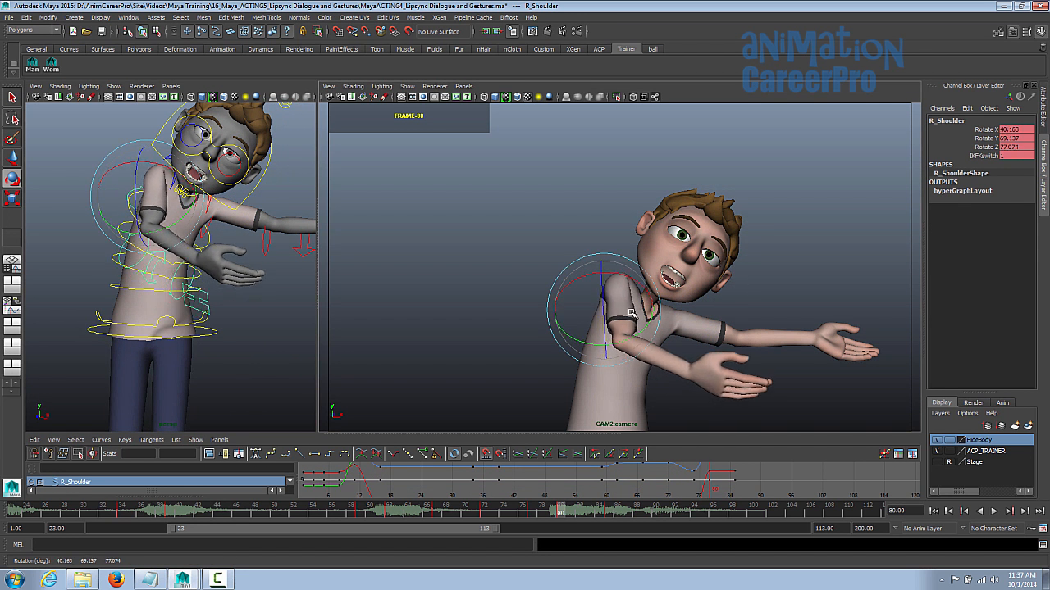
key("q")
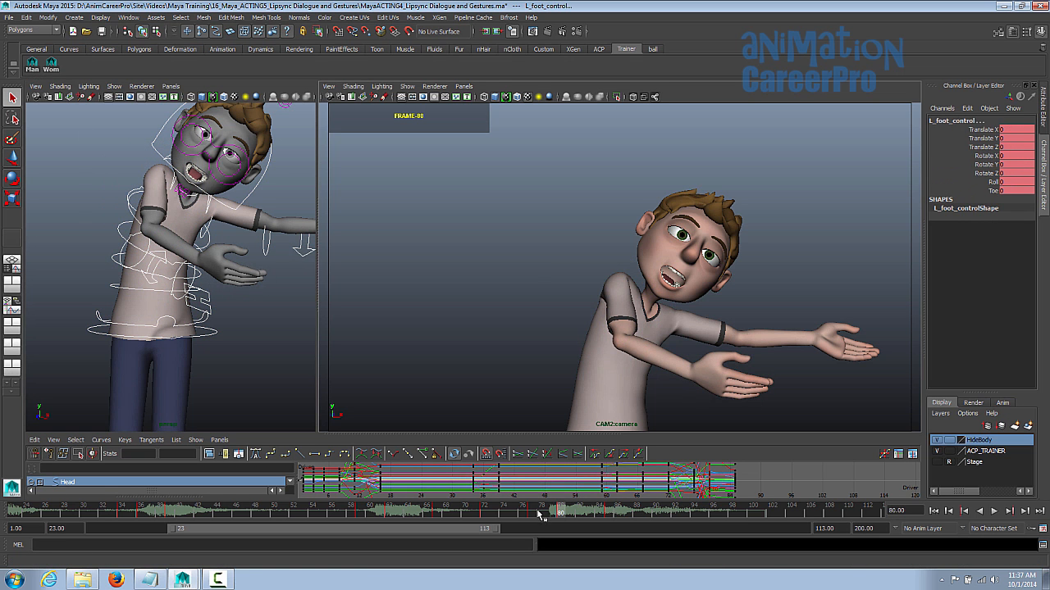
Scrub and play the motion between frames 77 and 96 to examine the overshoot and settle timing
left_click(535, 515)
left_click_drag(535, 517, 551, 520)
left_click_drag(560, 517, 562, 518)
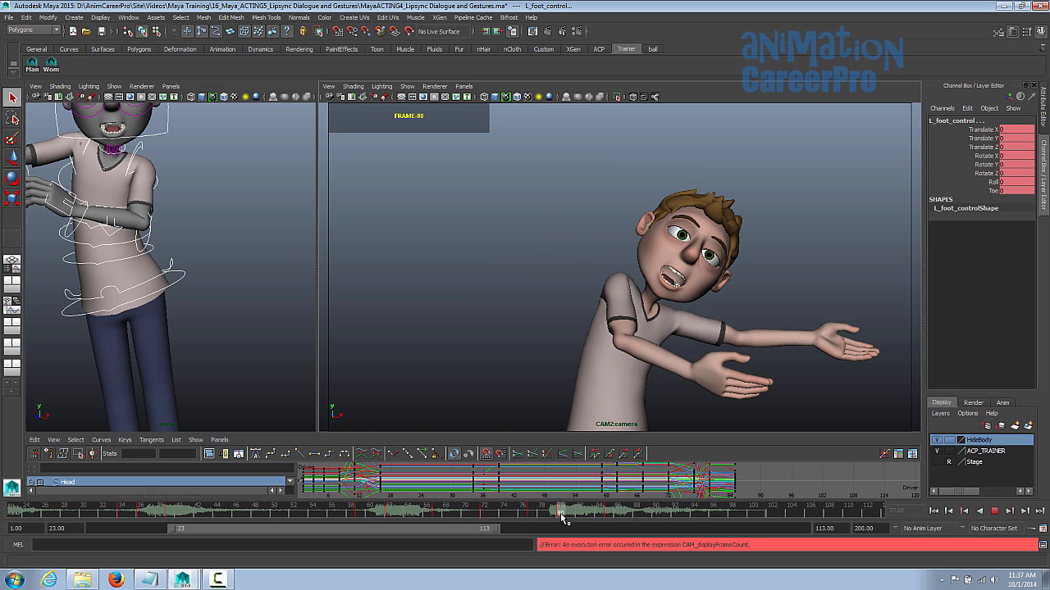
left_click(611, 513)
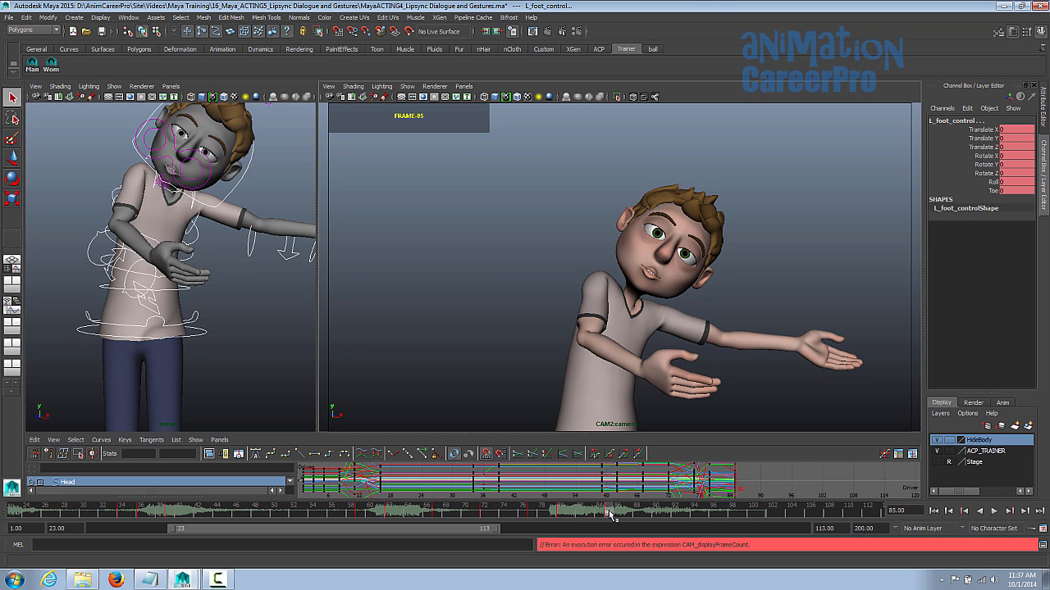
key("alt+v")
left_click_drag(619, 518, 725, 514)
left_click_drag(724, 516, 721, 516)
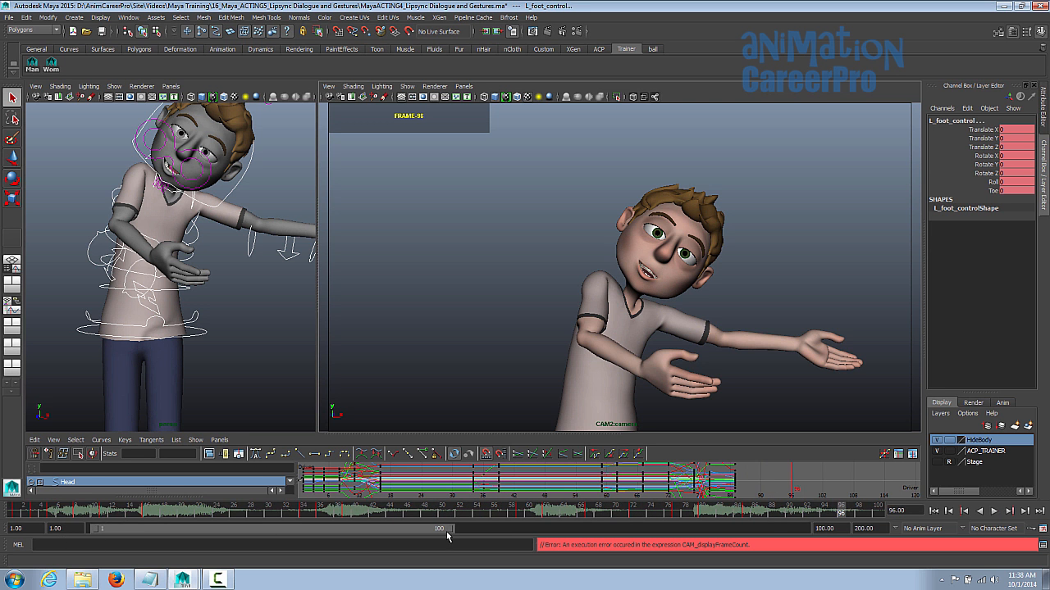
Set the playback range to frames 1 to 93 and play the animation
left_click_drag(451, 533, 424, 541)
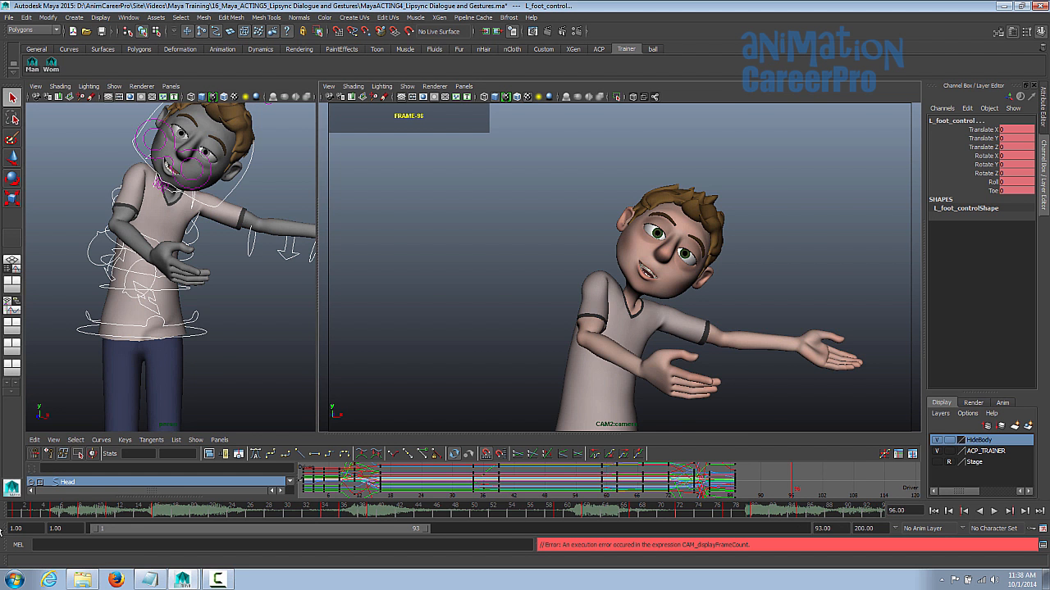
left_click(995, 512)
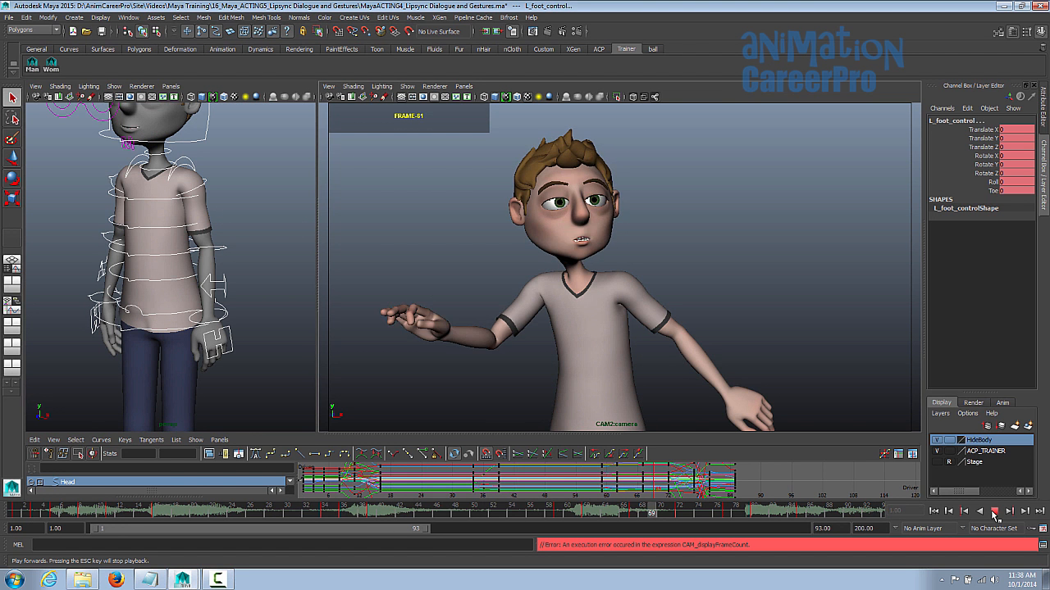
Turn off the timeline's sound and play the animation from near the start
mouse_move(97, 513)
right_mouse_down()
mouse_move(106, 485)
mouse_move(97, 515)
right_mouse_up()
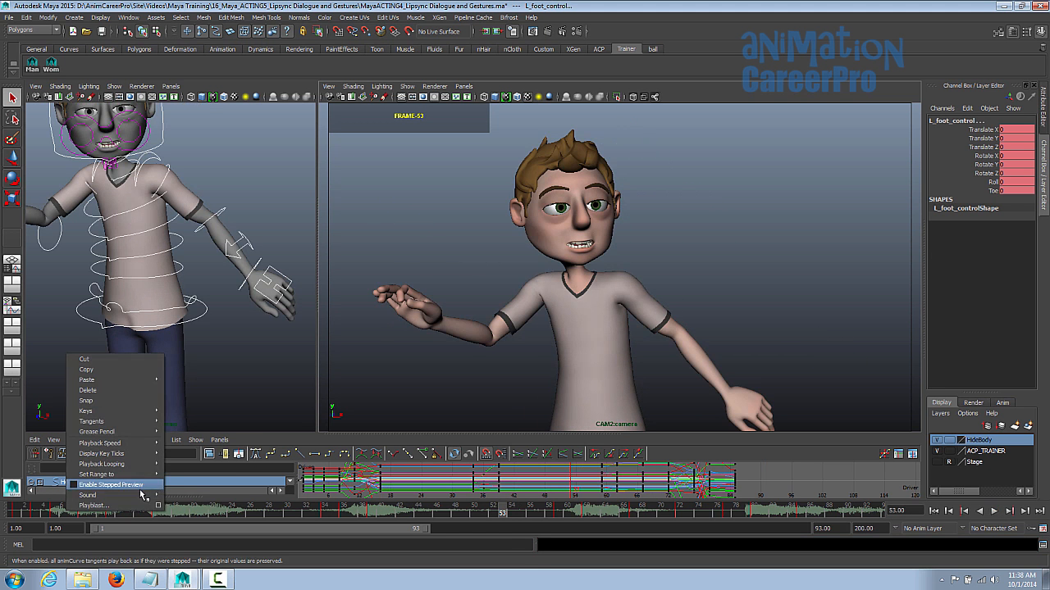
left_click(16, 509)
key("alt+v")
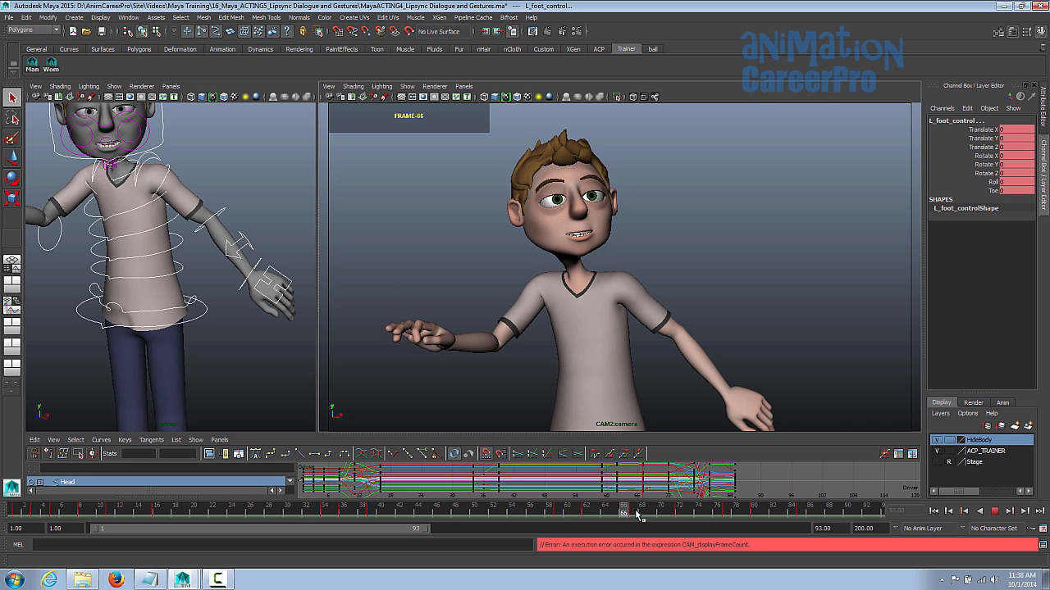
Scrub the opening frames and play the full animation to examine the timing between the main poses
left_click_drag(693, 515, 881, 532)
left_click_drag(79, 512, 171, 528)
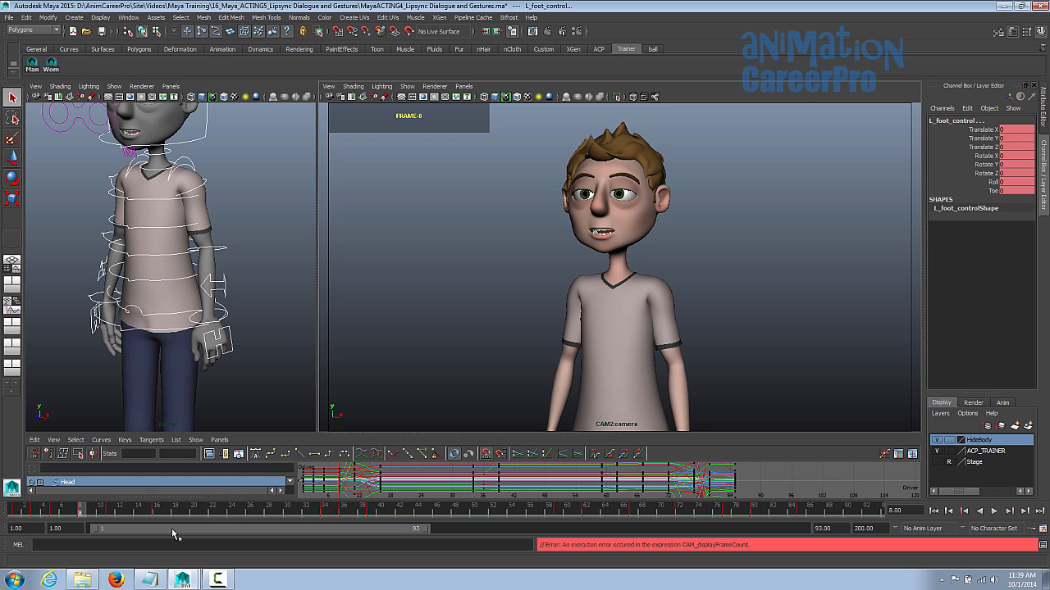
left_click(18, 511)
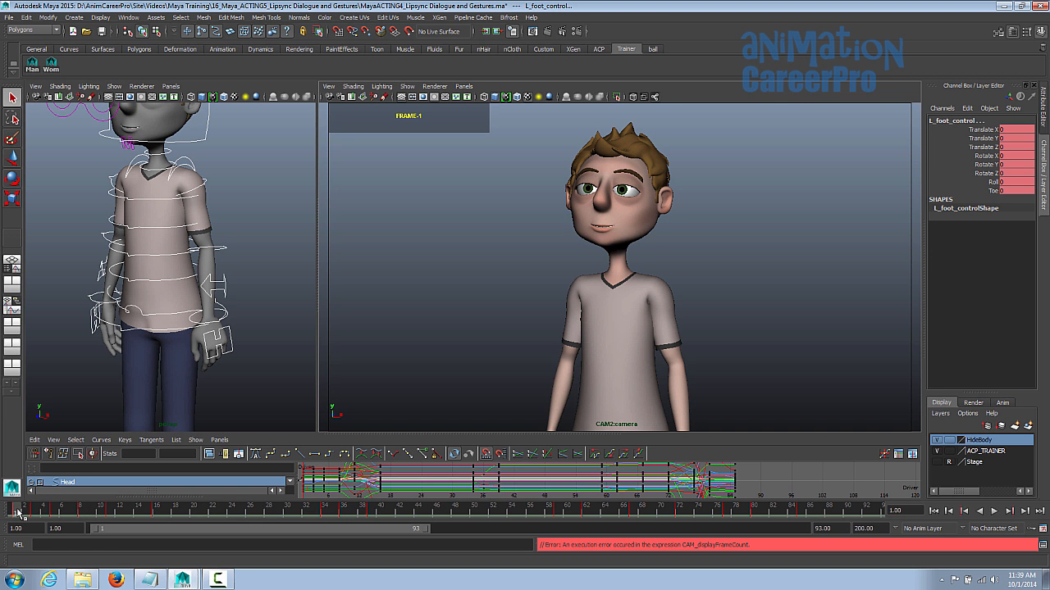
left_click_drag(19, 512, 42, 515)
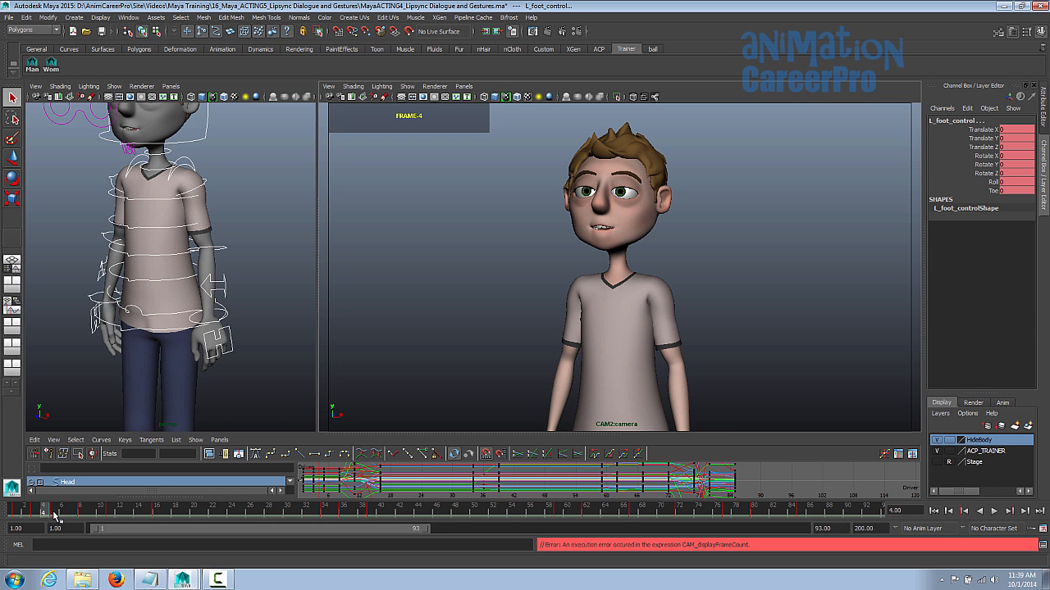
key("alt+v")
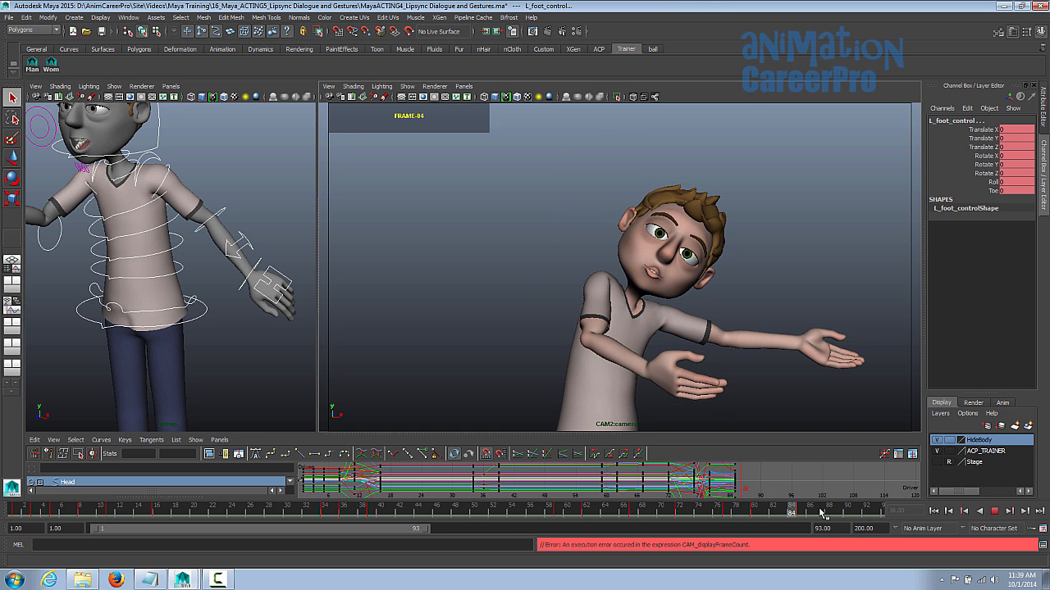
key("alt+v")
key("alt+v")
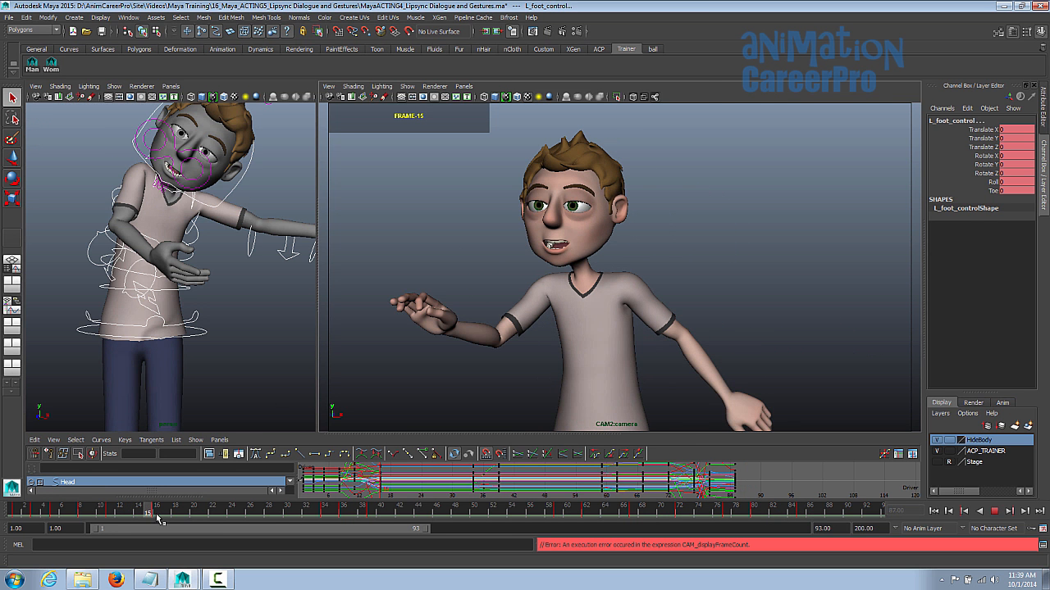
key("alt+v")
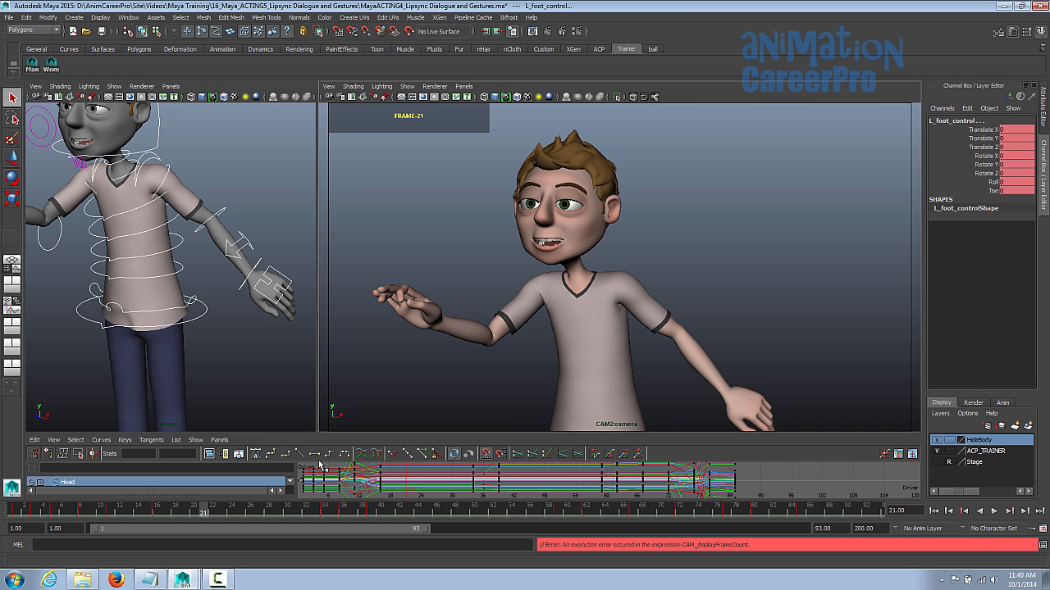
Scrub frames 16 to 22 and replay the animation to examine how the first gesture holds
left_click_drag(152, 508, 213, 510)
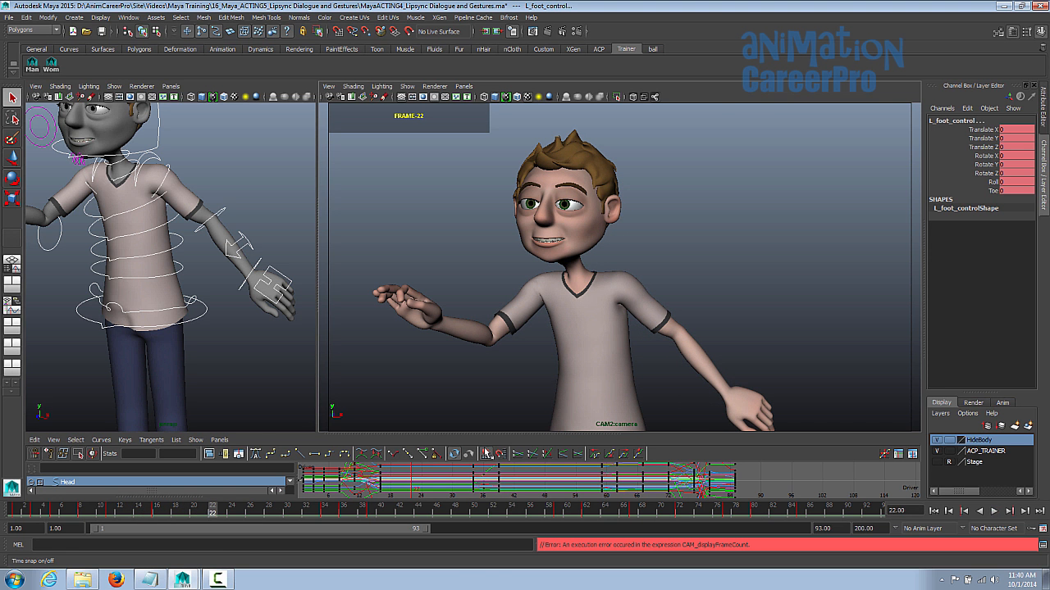
left_click(994, 511)
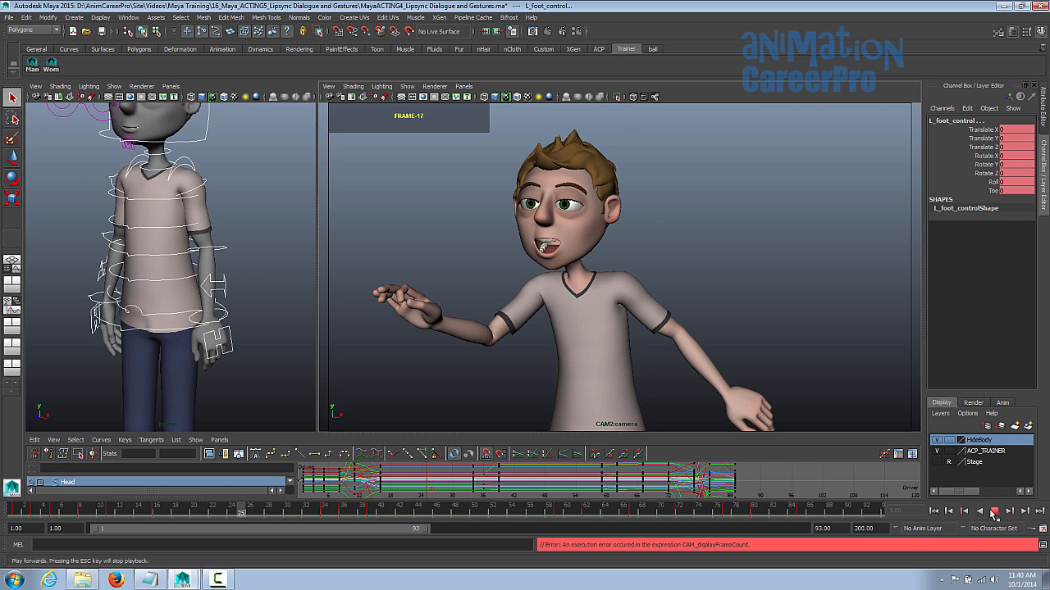
left_click(994, 511)
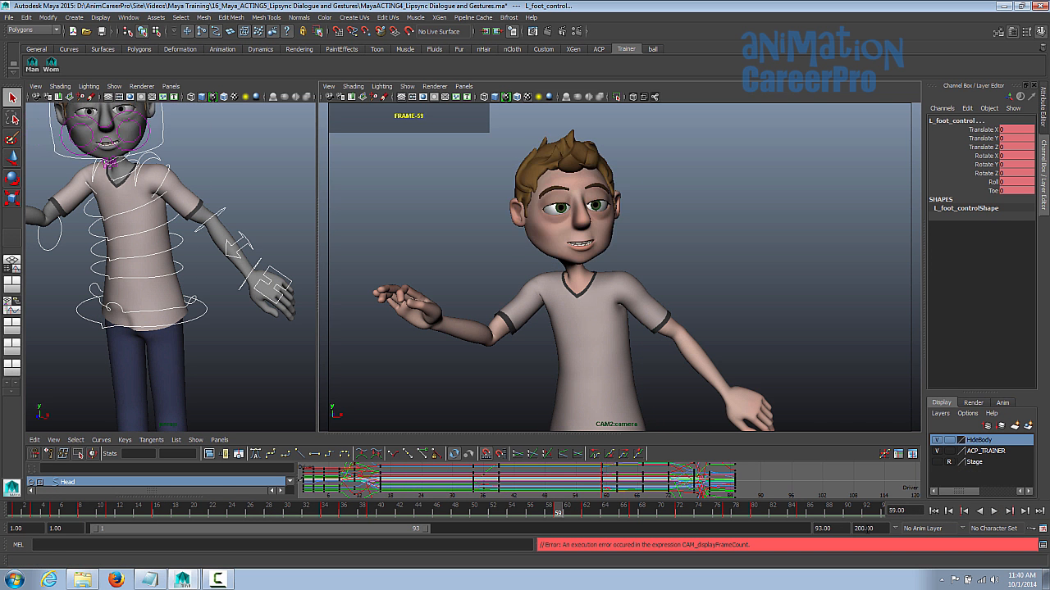
left_click(994, 511)
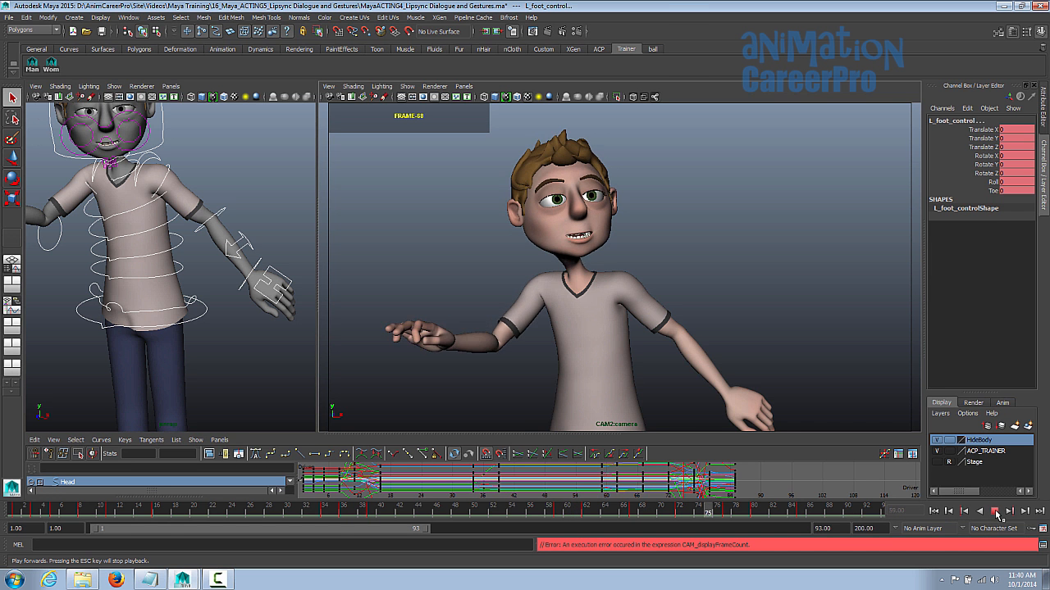
left_click(994, 511)
Key all the body controls at frame 22
mouse_move(215, 512)
left_mouse_down()
mouse_move(109, 513)
mouse_move(211, 515)
left_mouse_up()
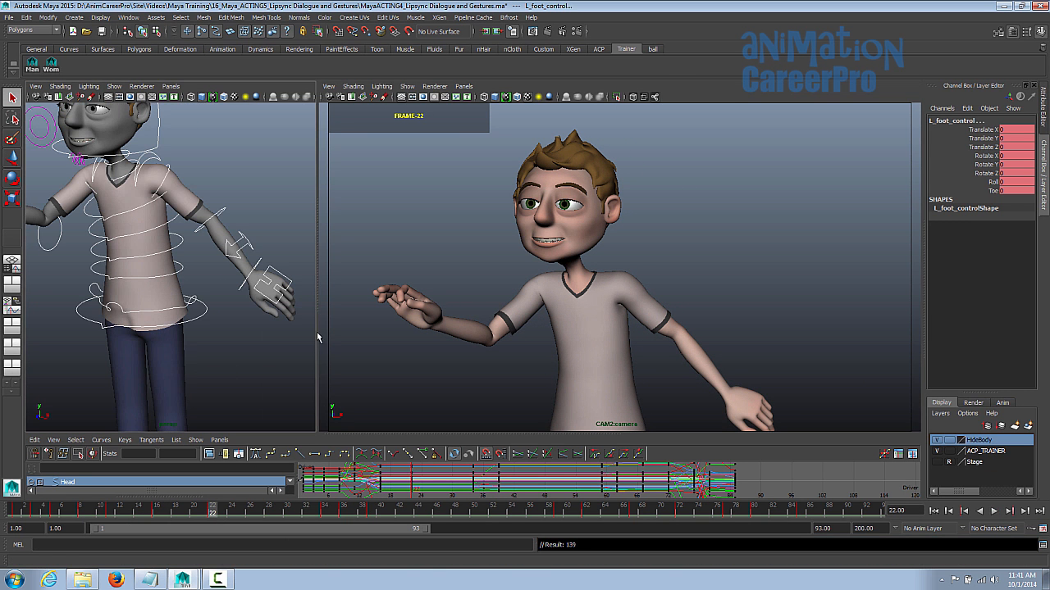
middle_click(727, 104)
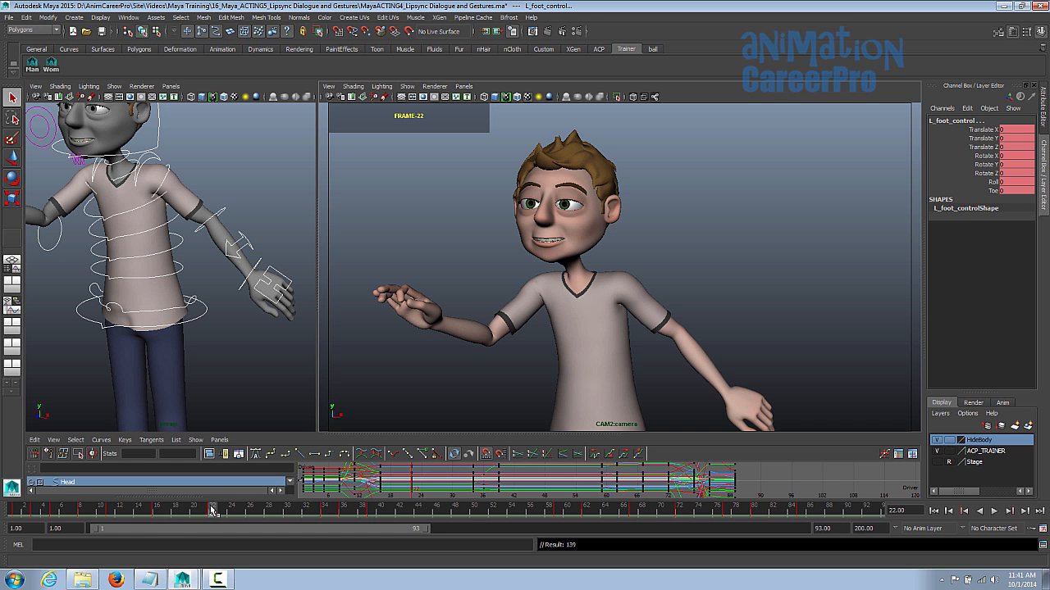
At frame 16, shift the root control to Translate X -1.219 and Translate Z -0.308 and key it
left_click(158, 511)
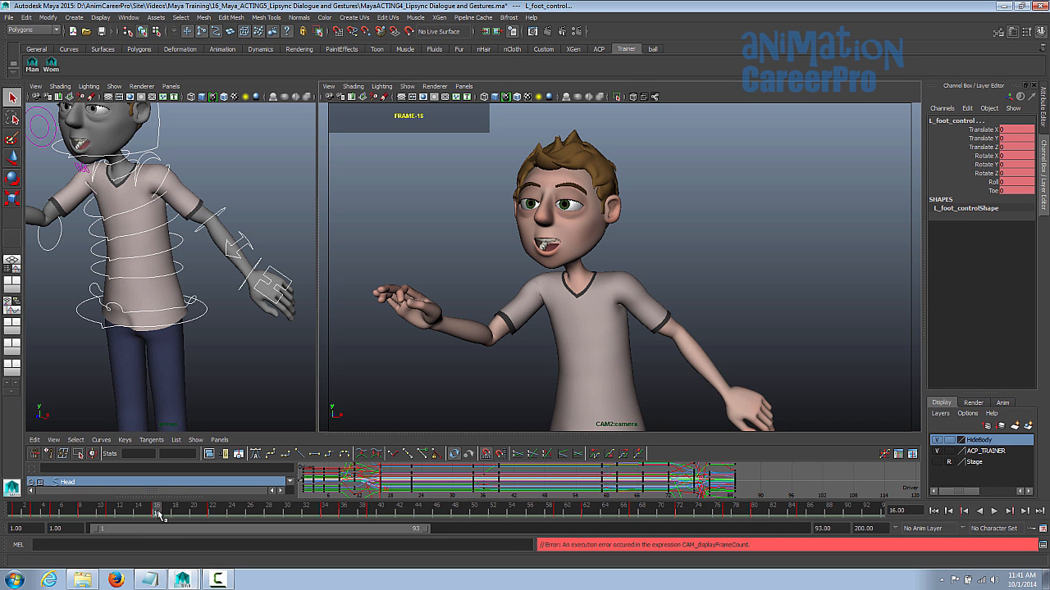
right_click_drag(305, 345, 255, 362, "alt")
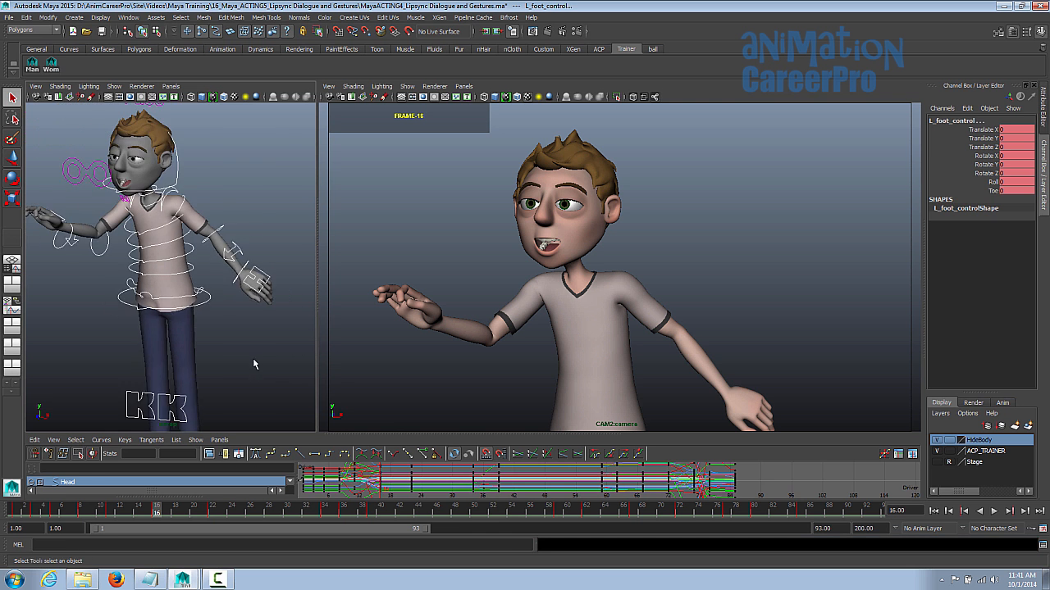
middle_click_drag(255, 362, 278, 367, "alt")
left_click(216, 311)
key("w")
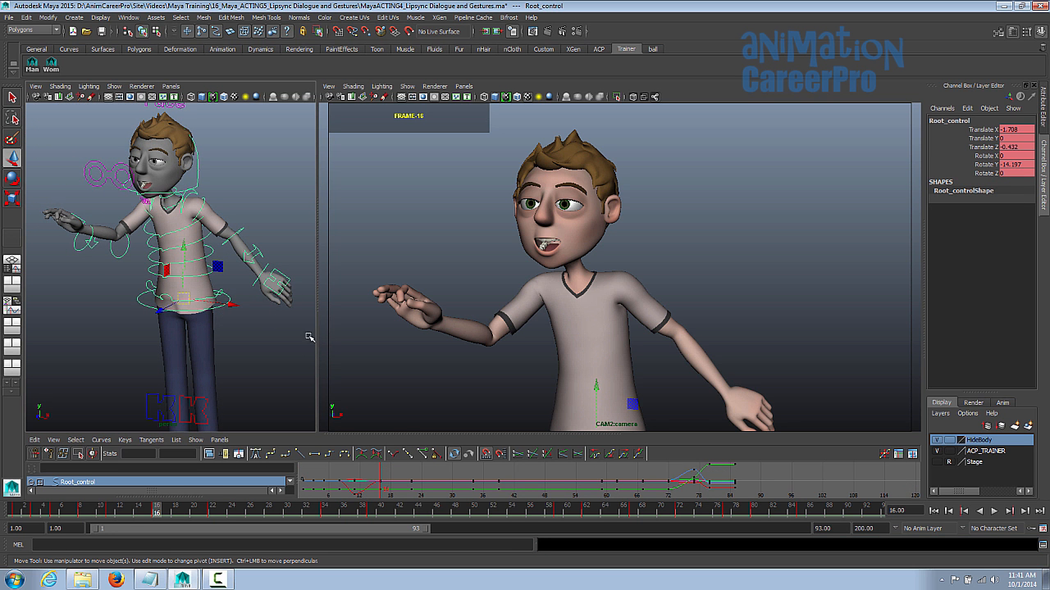
left_click_drag(229, 305, 234, 306)
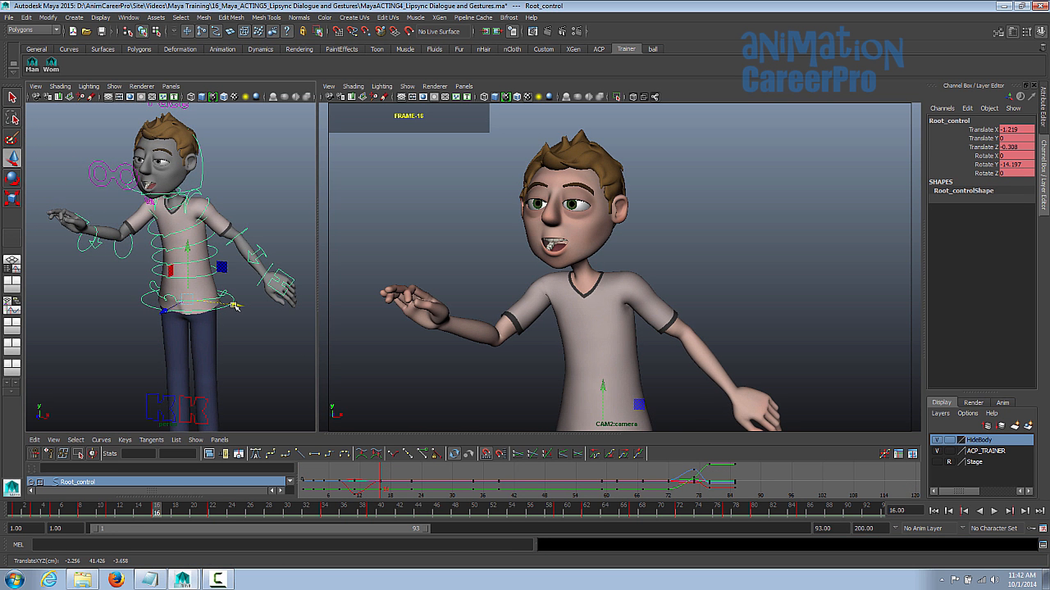
middle_click(714, 145)
key("s")
left_click_drag(130, 515, 159, 514)
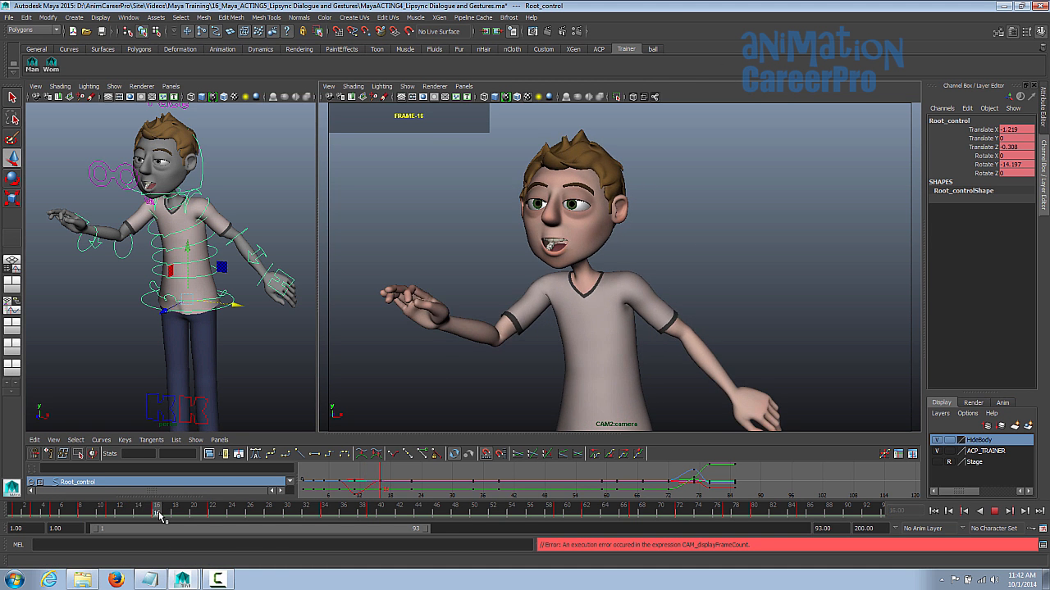
At frame 16, tilt the head and bend the right elbow to Rotate Y 63.911
left_click(203, 511)
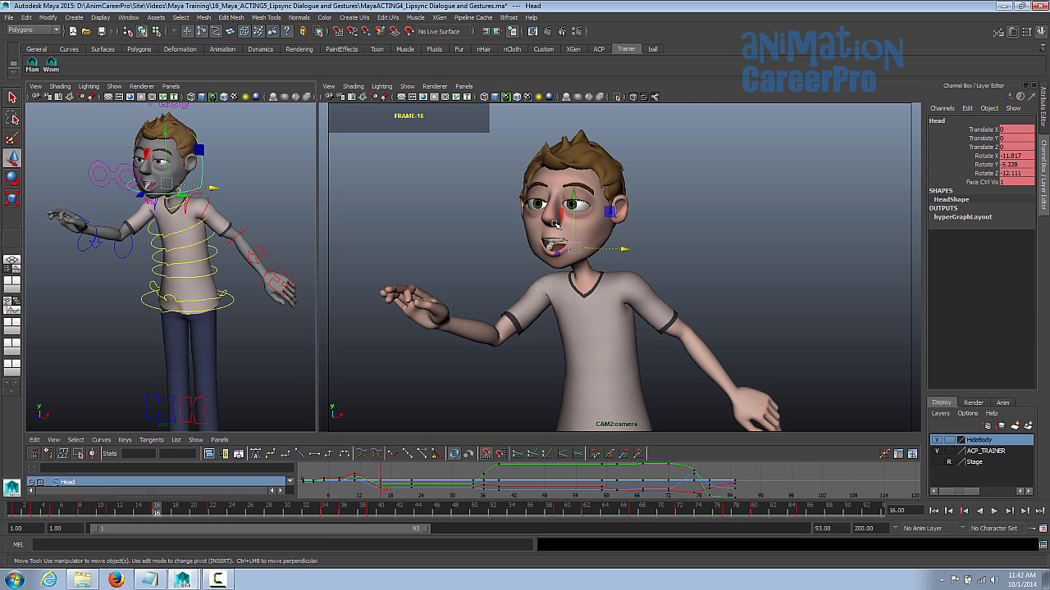
key("e")
left_click_drag(556, 232, 554, 195)
left_click(130, 257)
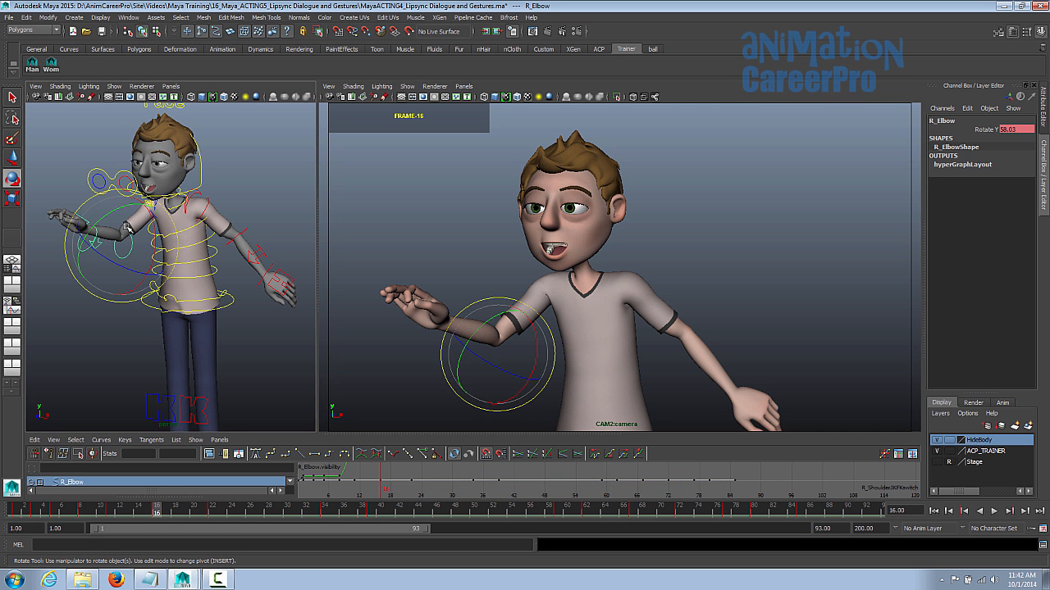
left_click_drag(115, 206, 122, 205)
key("q")
Rotate the right wrist at frame 16 to lower the hand, and key the right wrist and elbow
left_click(90, 246)
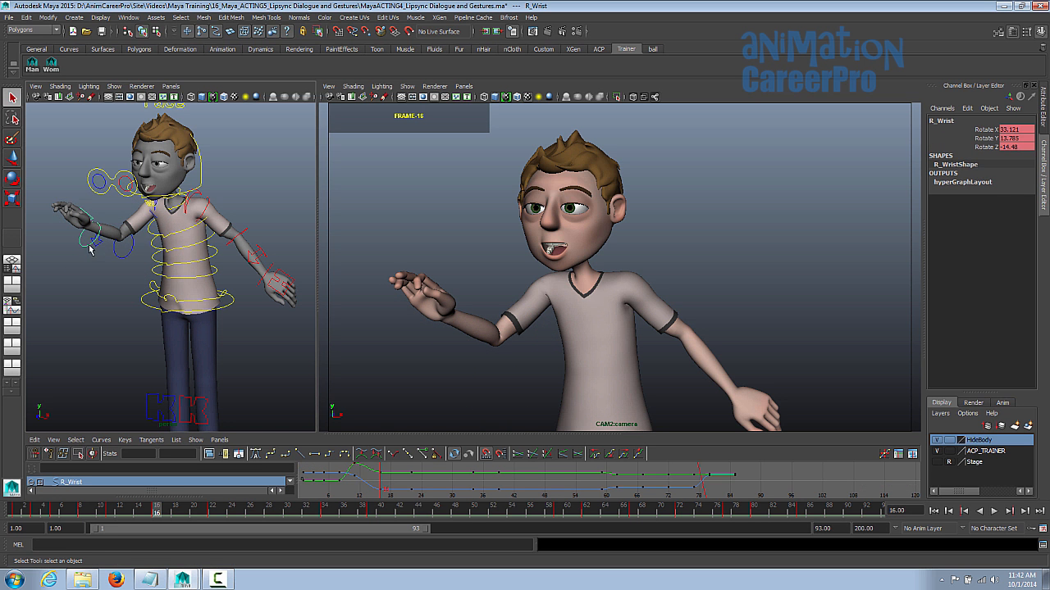
key("e")
left_click_drag(426, 358, 431, 358)
key("q")
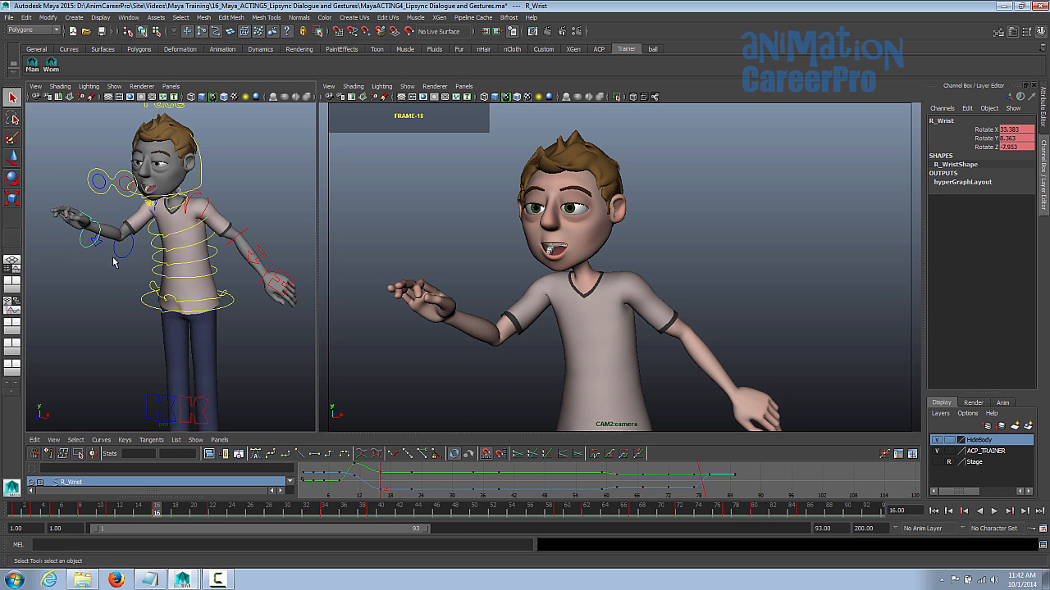
left_click(118, 262)
key("s")
middle_click(447, 327)
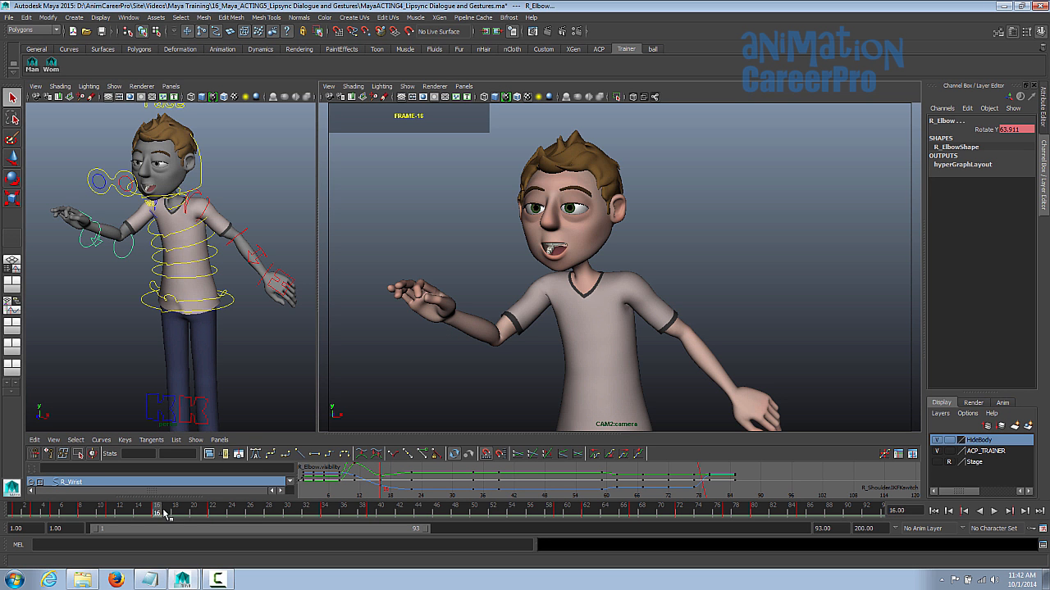
mouse_move(154, 513)
left_mouse_down()
mouse_move(141, 511)
mouse_move(211, 517)
mouse_move(142, 519)
mouse_move(158, 513)
left_mouse_up()
key("e")
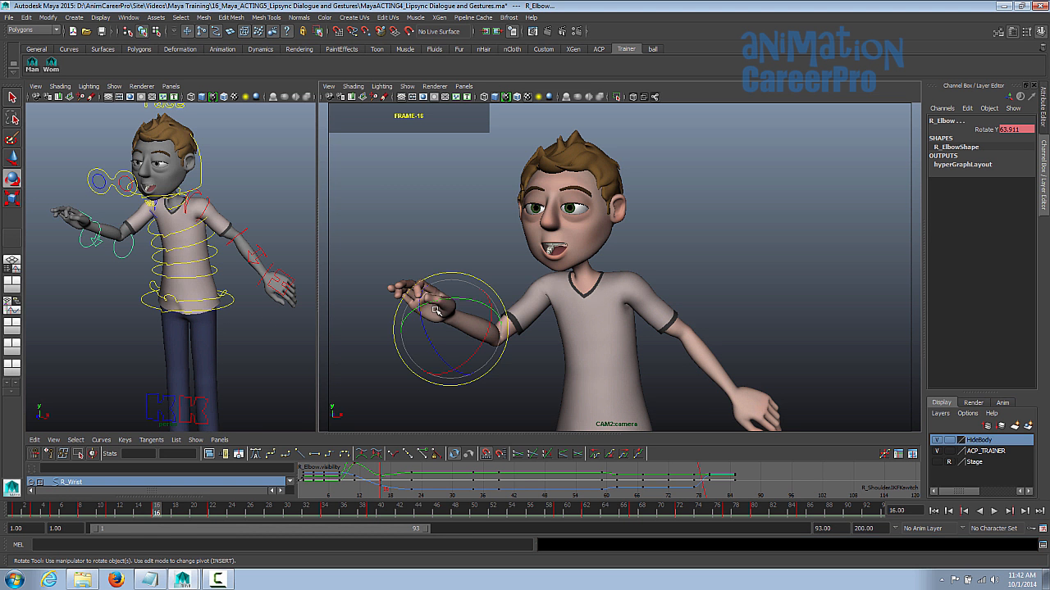
left_click_drag(438, 328, 440, 333)
key("ctrl+z")
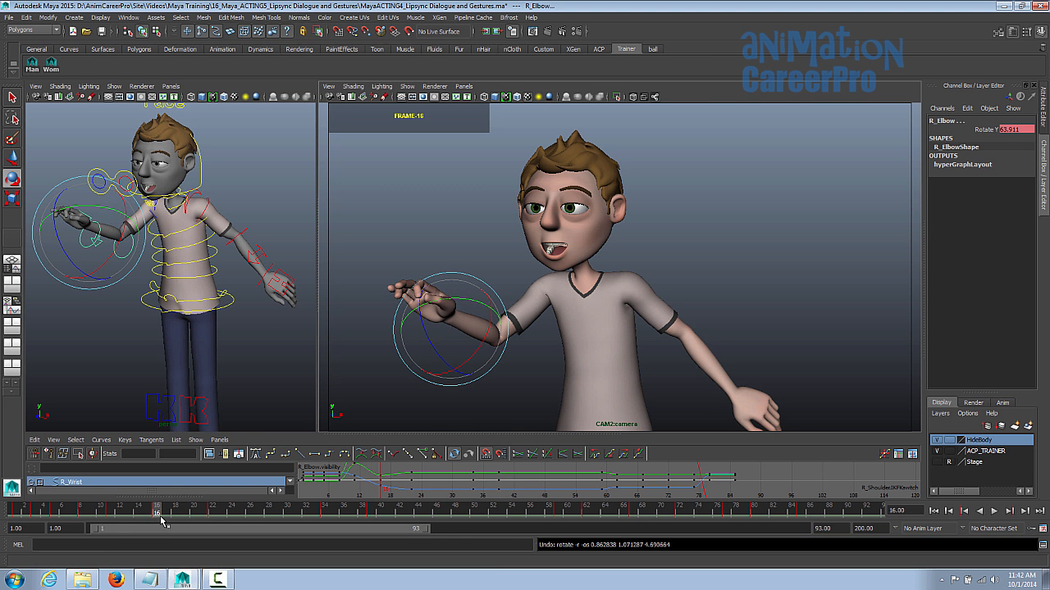
At frame 22, shift the root control slightly further toward the character's right
left_click(112, 515)
left_click_drag(164, 515, 212, 515)
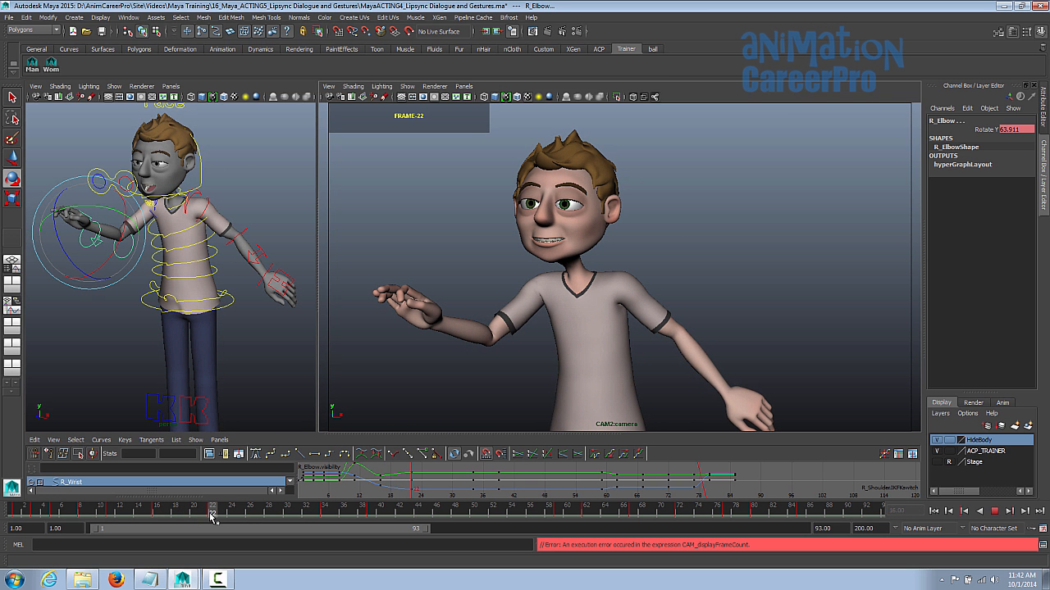
left_click(188, 306)
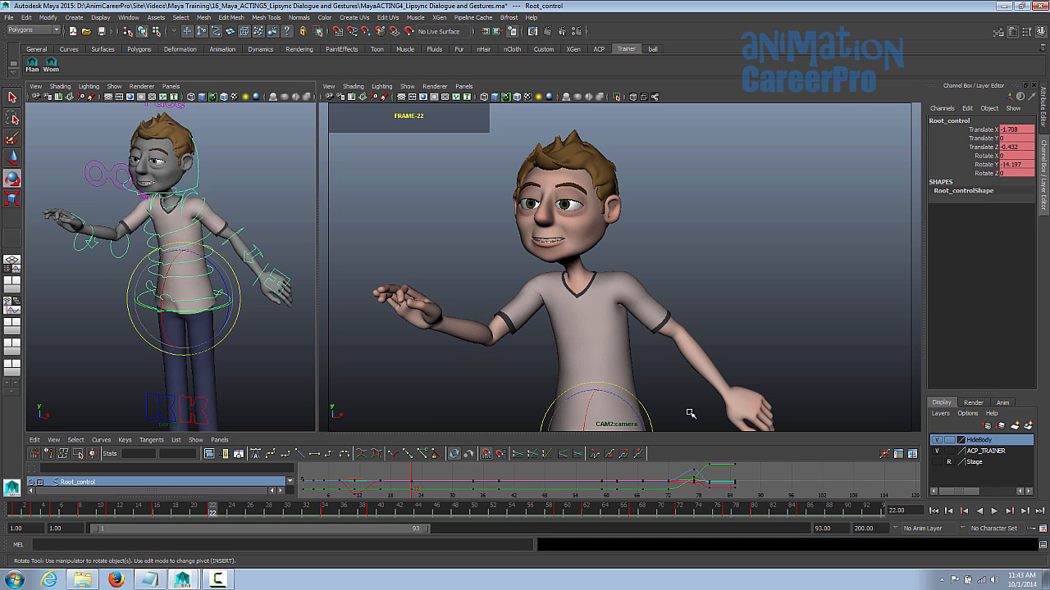
key("w")
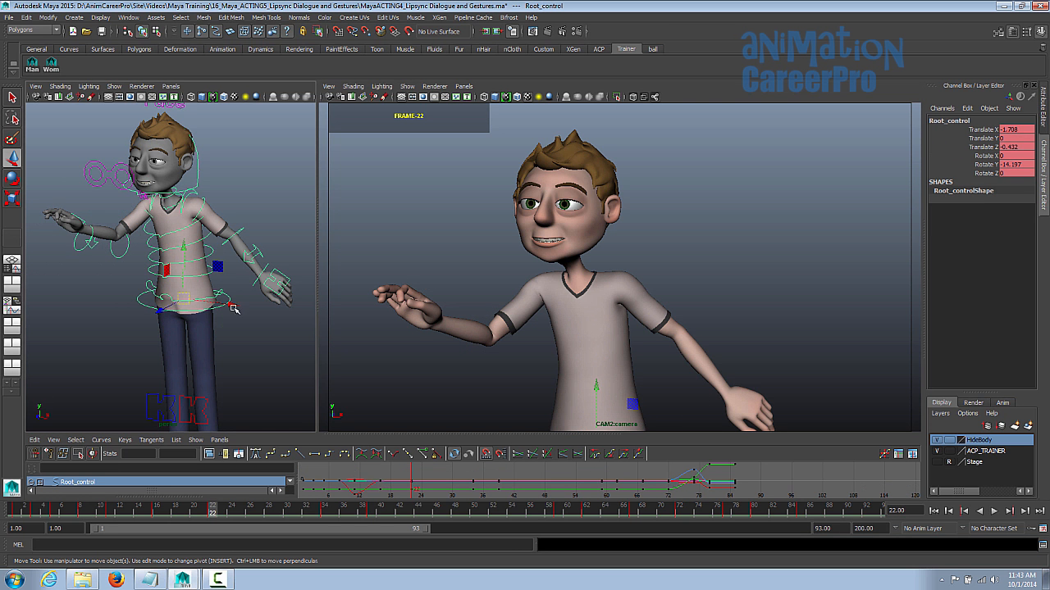
Adjust the rotation of the head and right wrist at frame 22
left_click(224, 193)
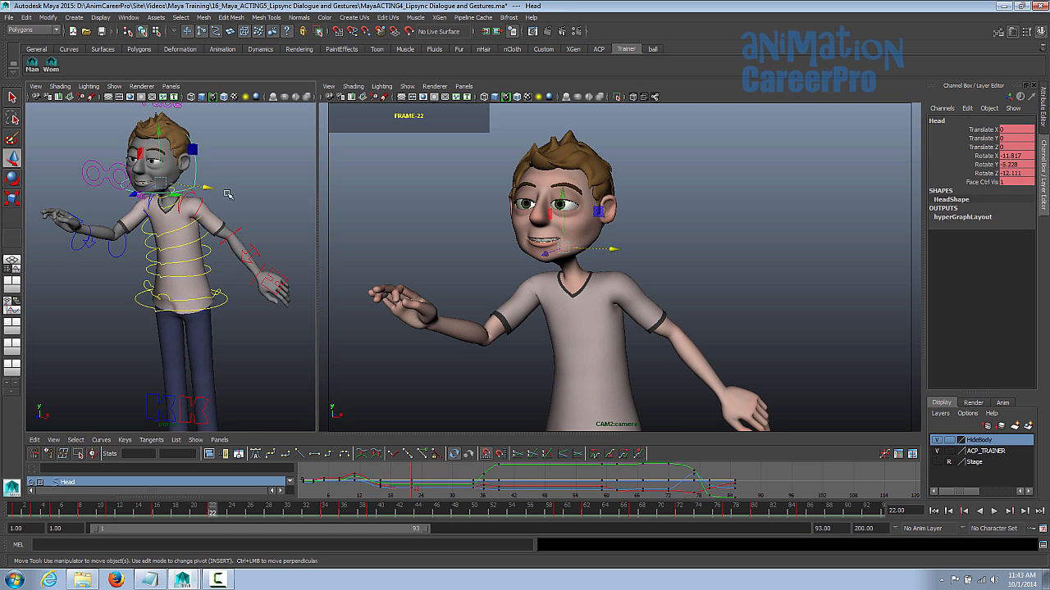
key("e")
left_click(404, 350)
left_click_drag(402, 347, 400, 345)
Bend the right elbow to raise the hand at frame 22, key all controls, and review the motion
key("q")
left_click(119, 250)
key("e")
left_click_drag(119, 269, 200, 275)
left_click(32, 67)
key("s")
key("alt+v")
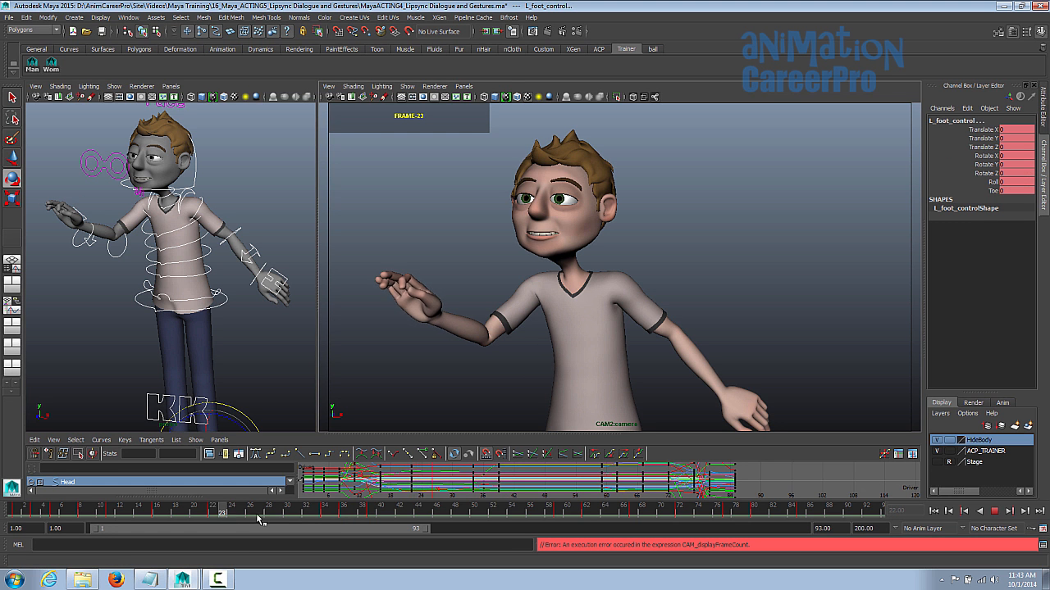
left_click_drag(246, 519, 213, 512)
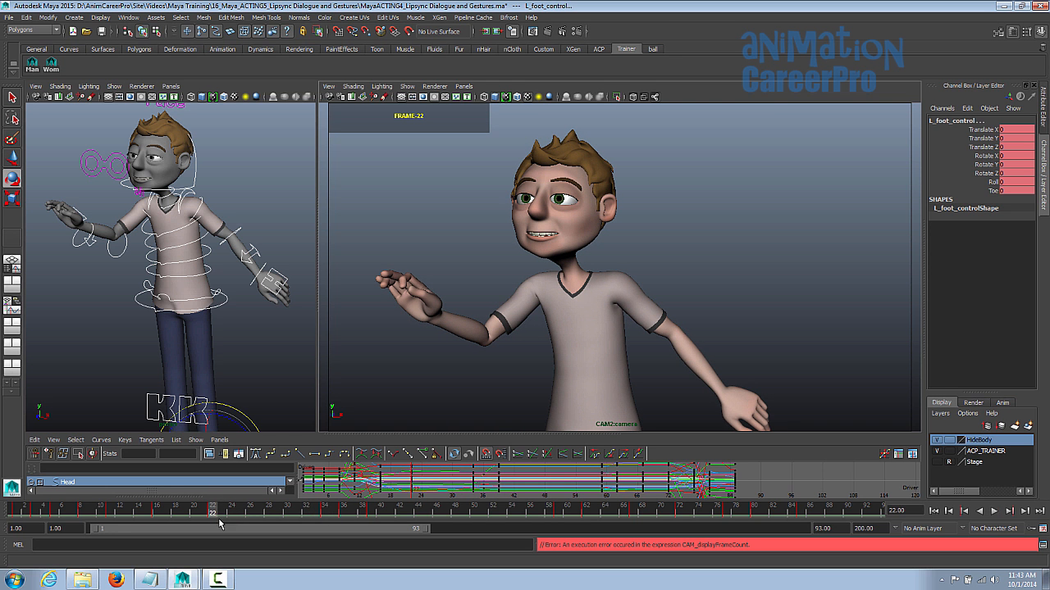
Copy the body pose from frame 22 to frame 34 to hold it, and scrub between the two frames
left_click(215, 508)
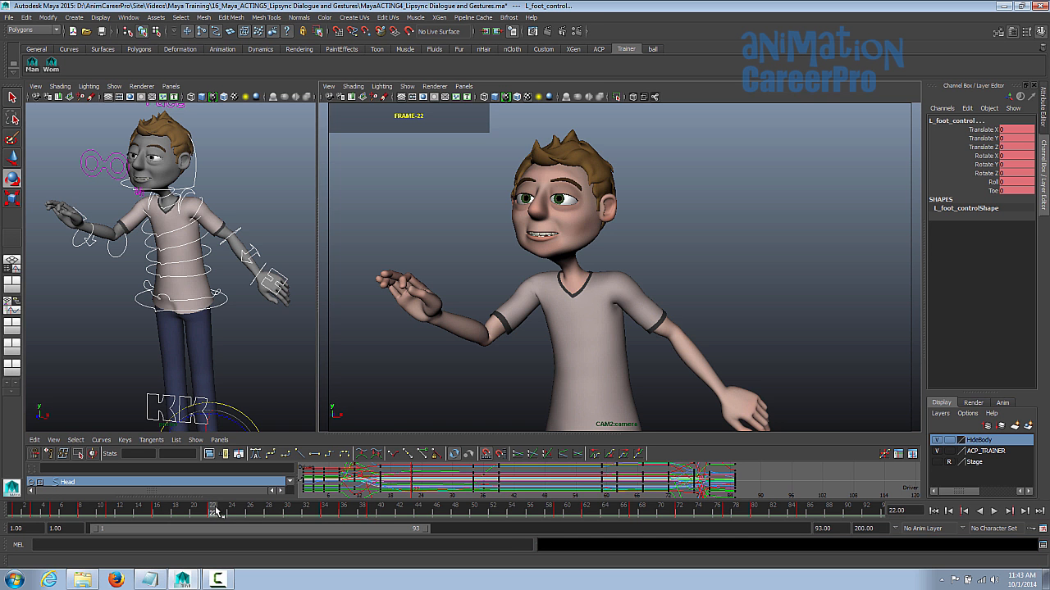
right_click(216, 511)
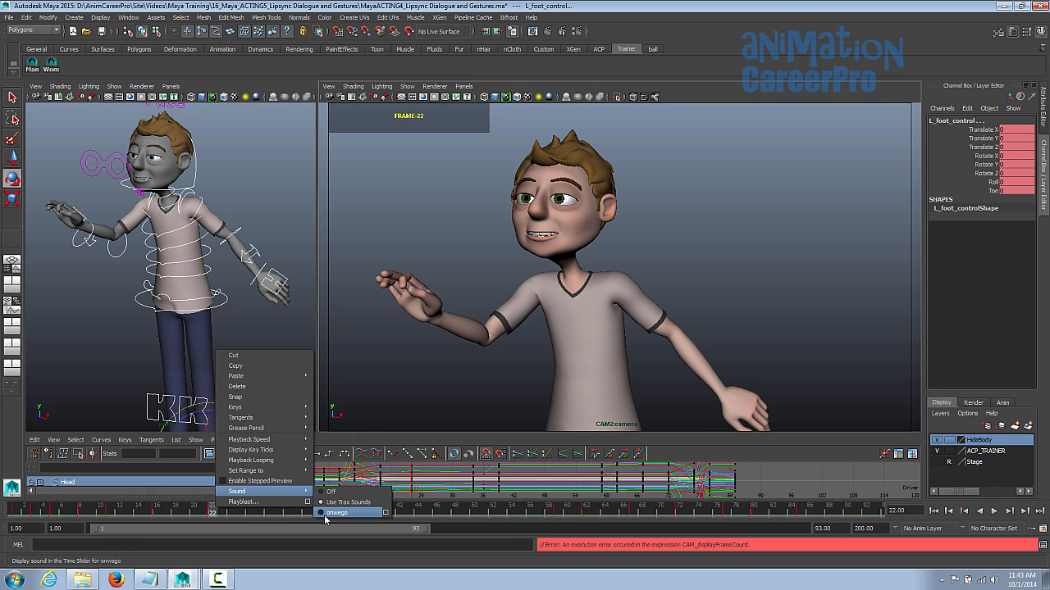
left_click(325, 514)
right_click(326, 514)
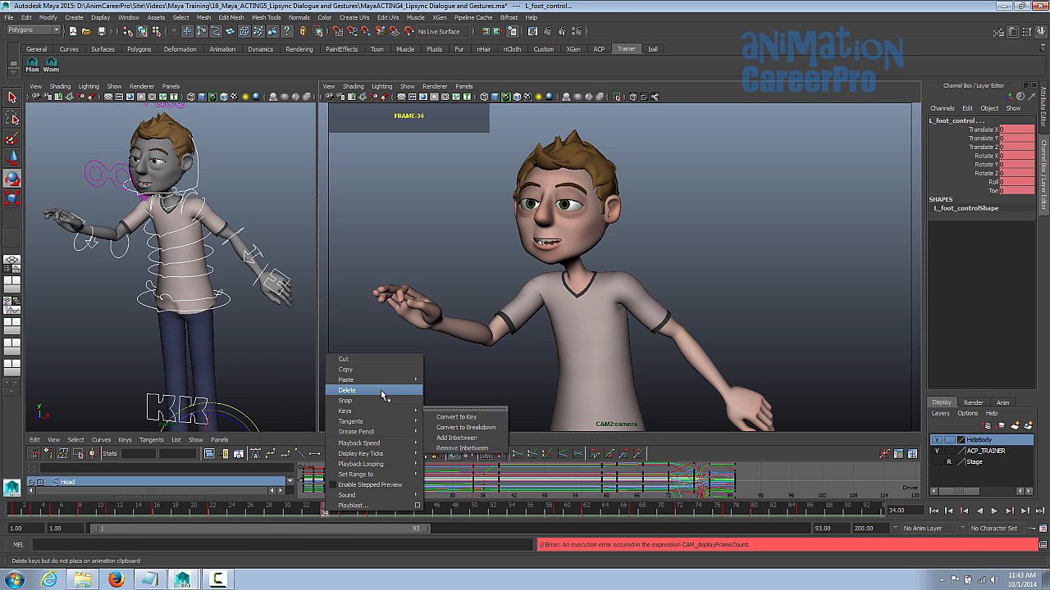
mouse_move(338, 377)
left_click(453, 389)
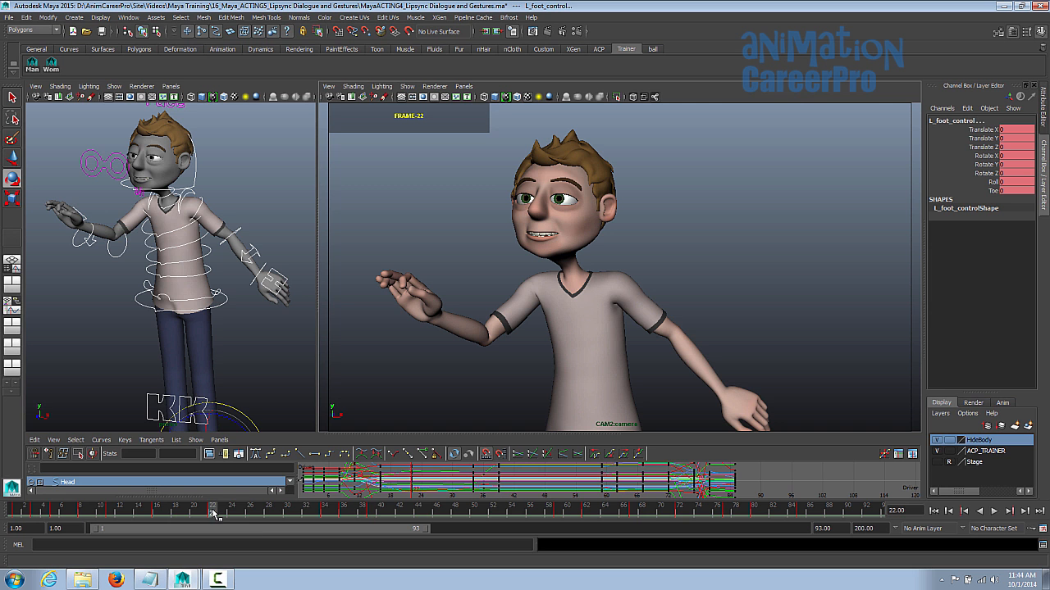
middle_click_drag(212, 513, 330, 517)
mouse_move(220, 512)
left_mouse_down()
mouse_move(325, 510)
mouse_move(221, 525)
mouse_move(324, 515)
left_mouse_up()
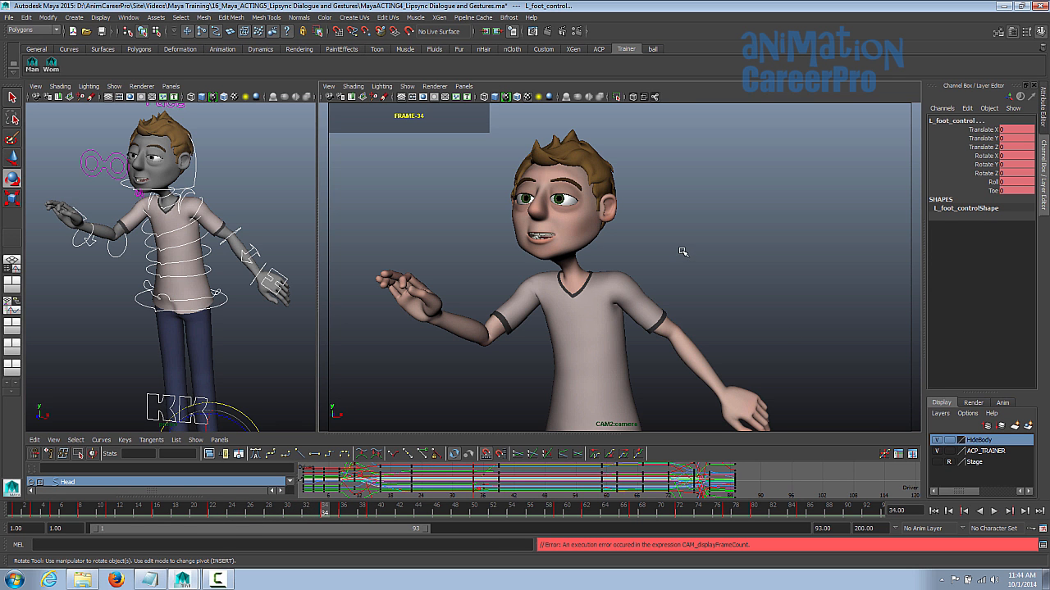
Scrub the opening frames, then open the playblast options and examine the save-to-file and display size settings
left_click(158, 512)
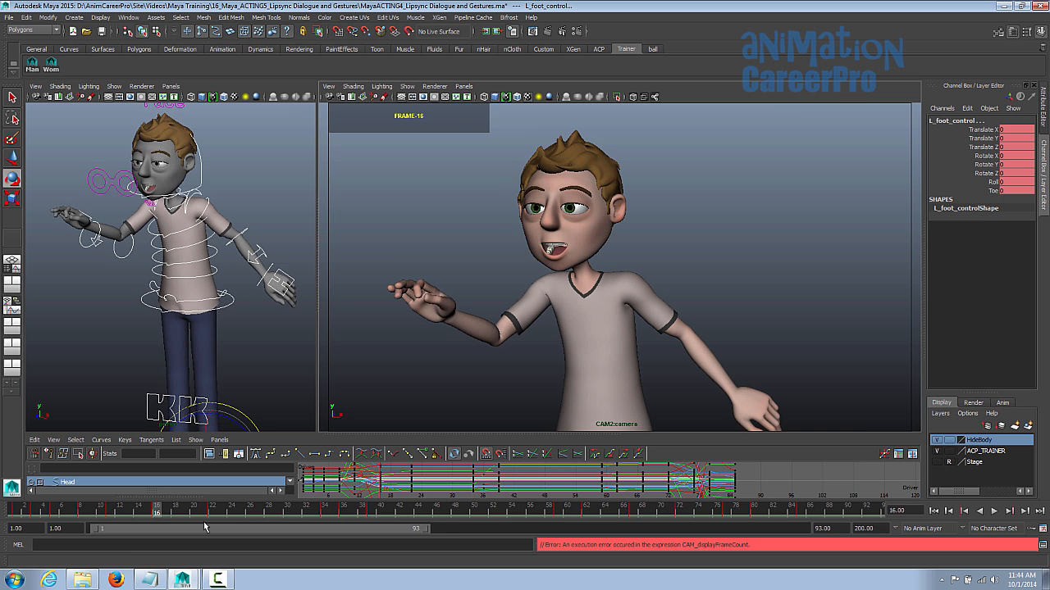
left_click_drag(157, 513, 232, 512)
right_click(761, 512)
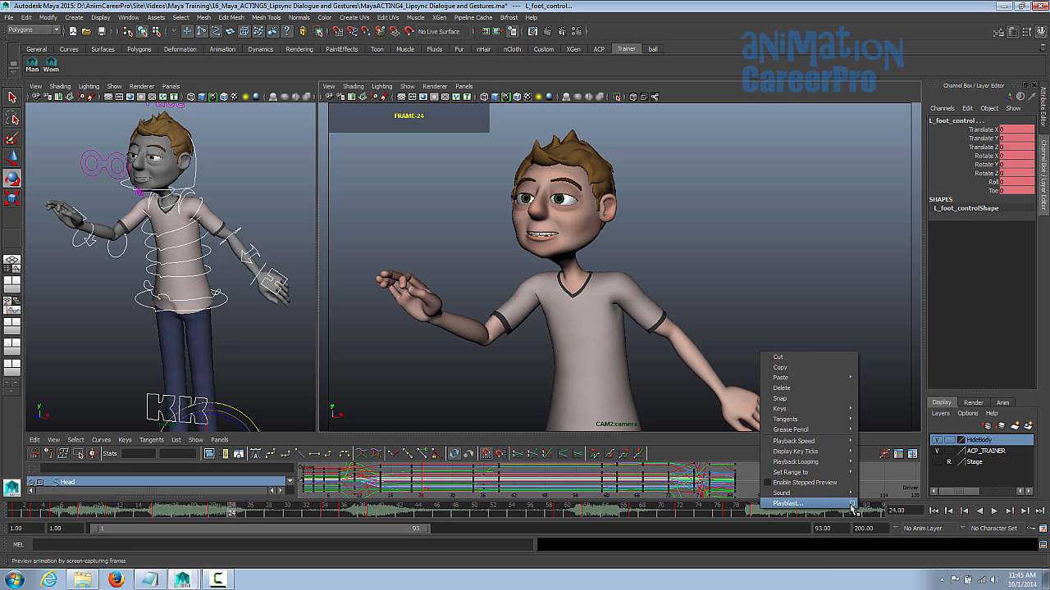
left_click(852, 505)
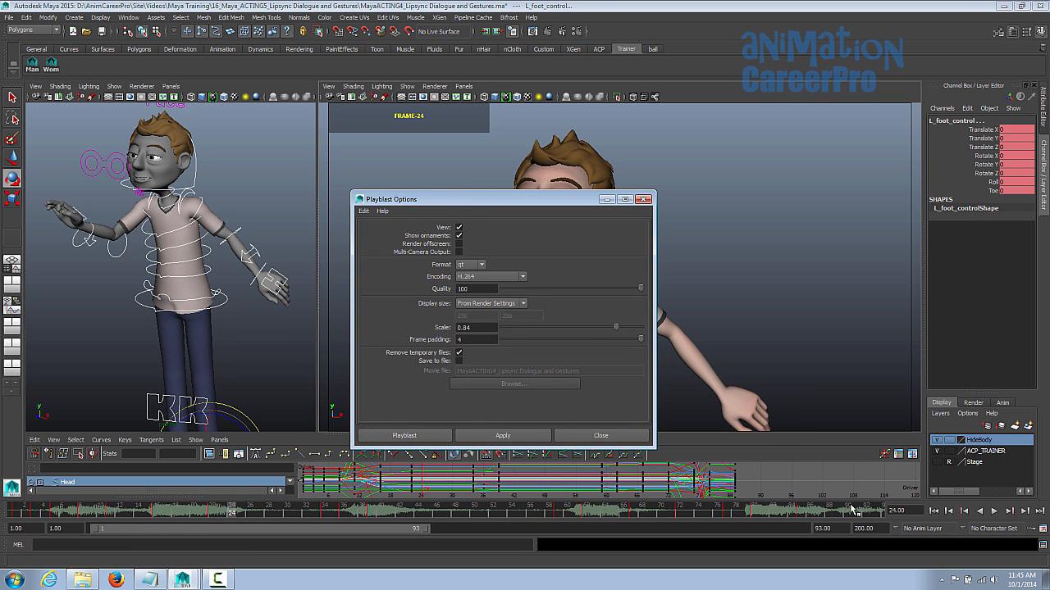
left_click(458, 361)
left_click(459, 362)
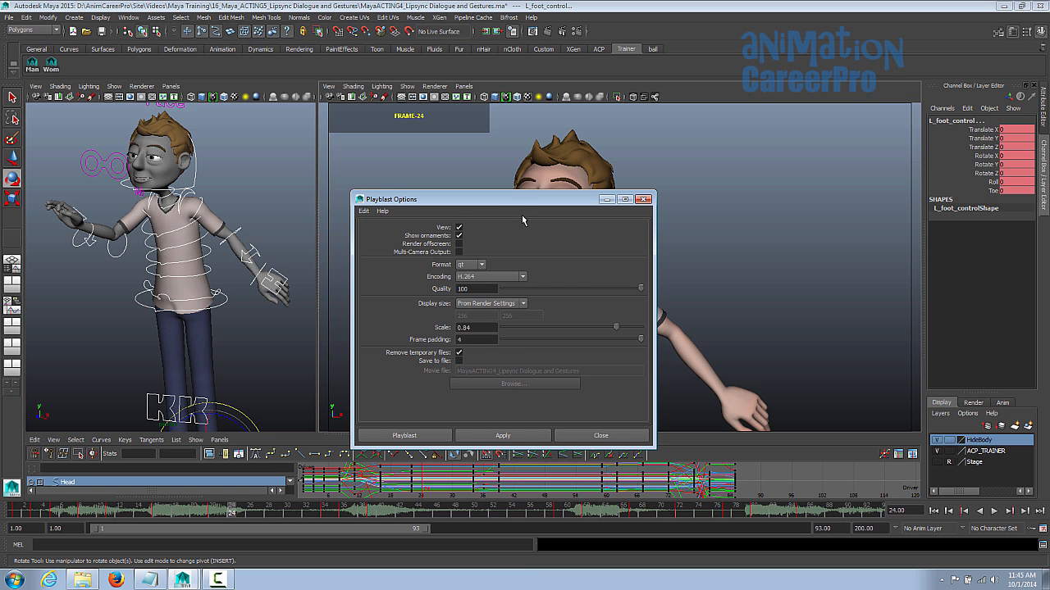
left_click_drag(521, 200, 512, 193)
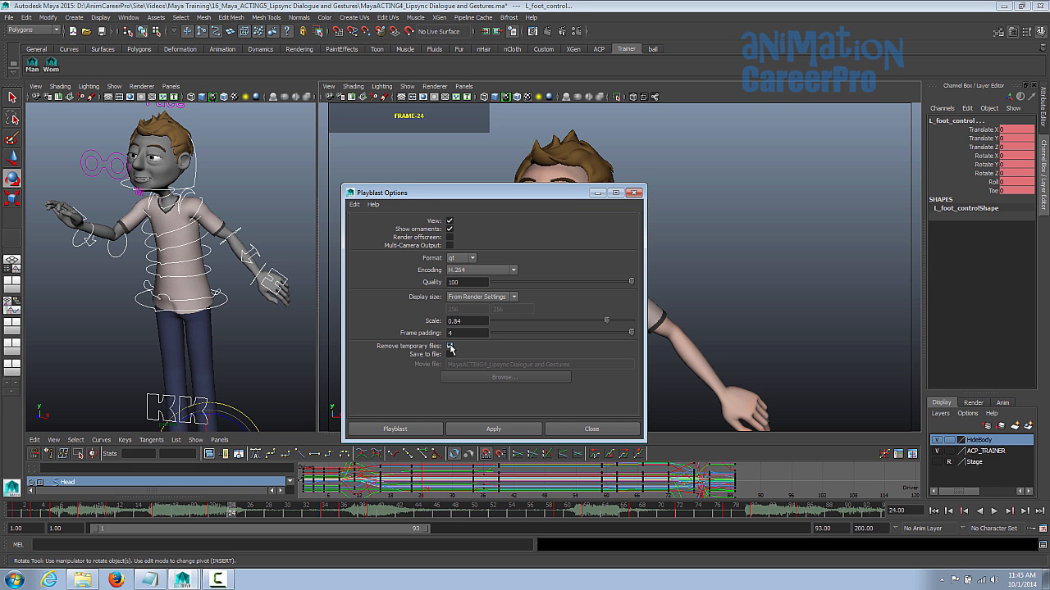
left_click(513, 298)
left_click(511, 300)
Check the image size preset, width and height in the render settings, and close them
left_click(577, 33)
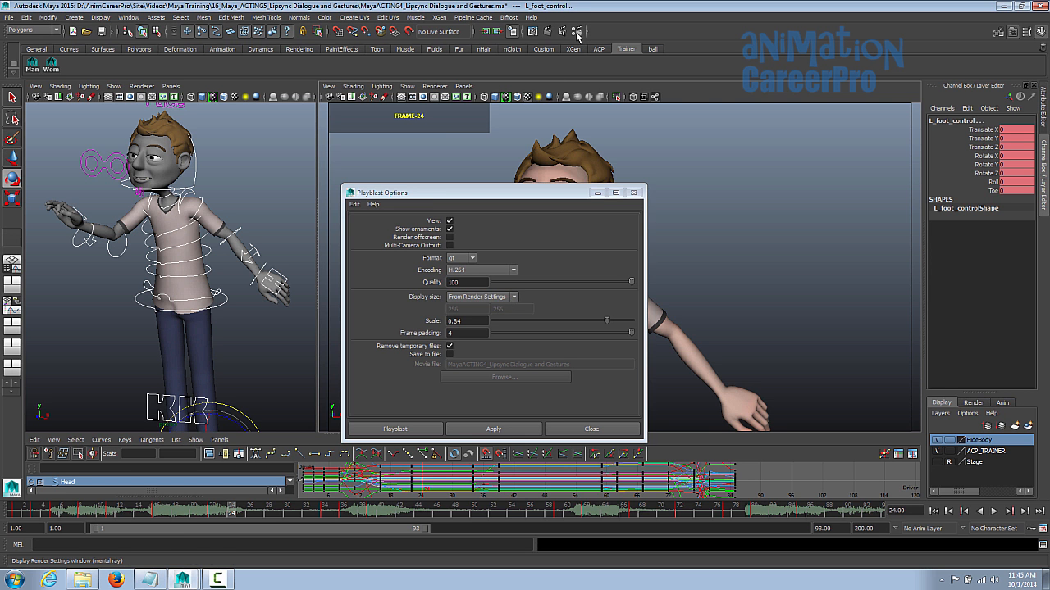
left_click_drag(691, 265, 703, 374)
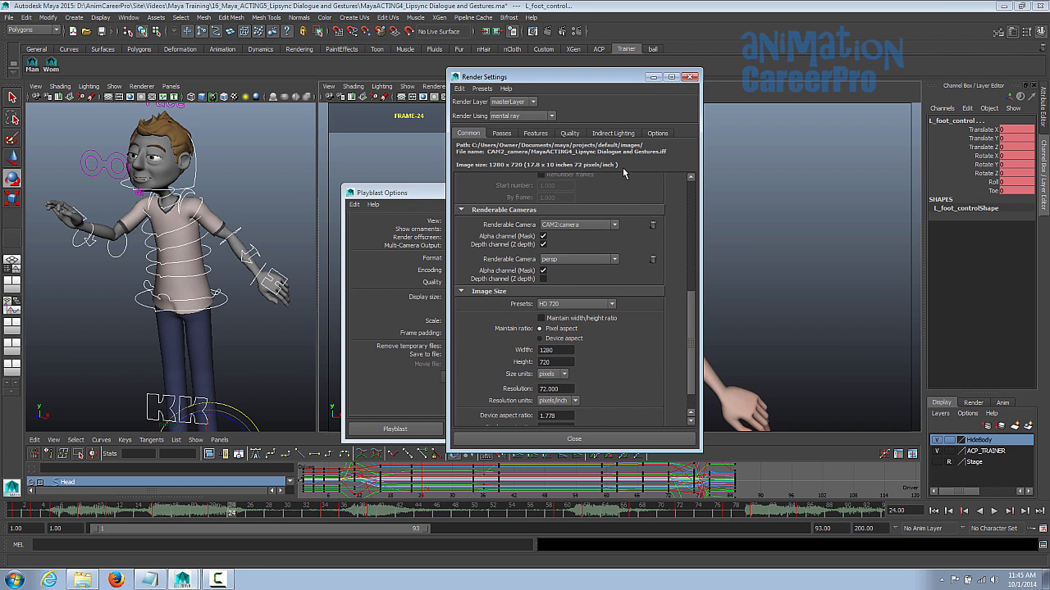
left_click(691, 77)
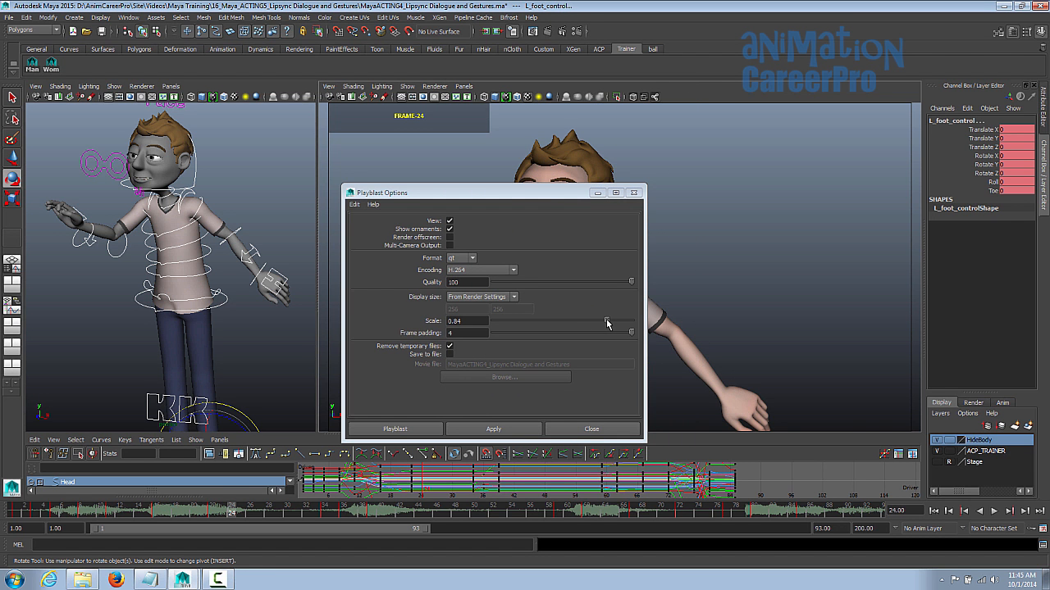
Set the playblast scale to 0.60, generate the playblast, and move the movie window clear to review it from the start
left_click_drag(605, 323, 570, 322)
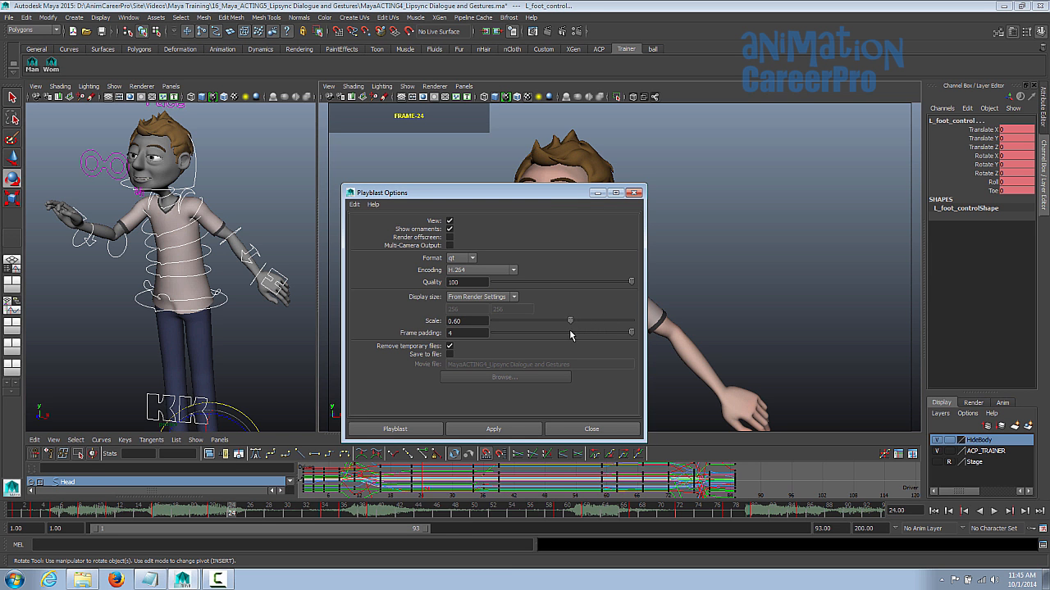
left_click(405, 432)
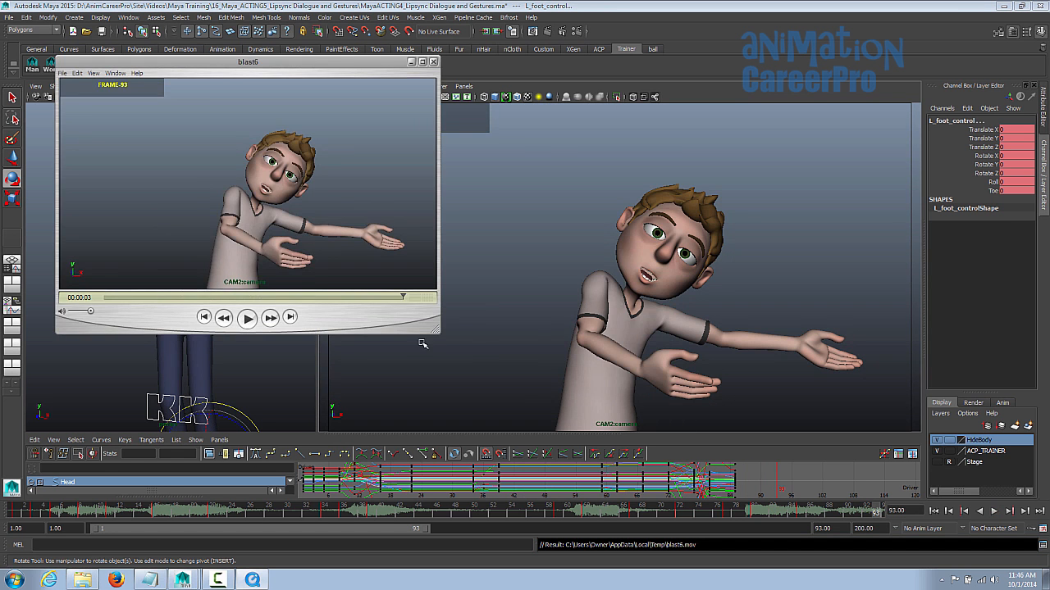
left_click(490, 372)
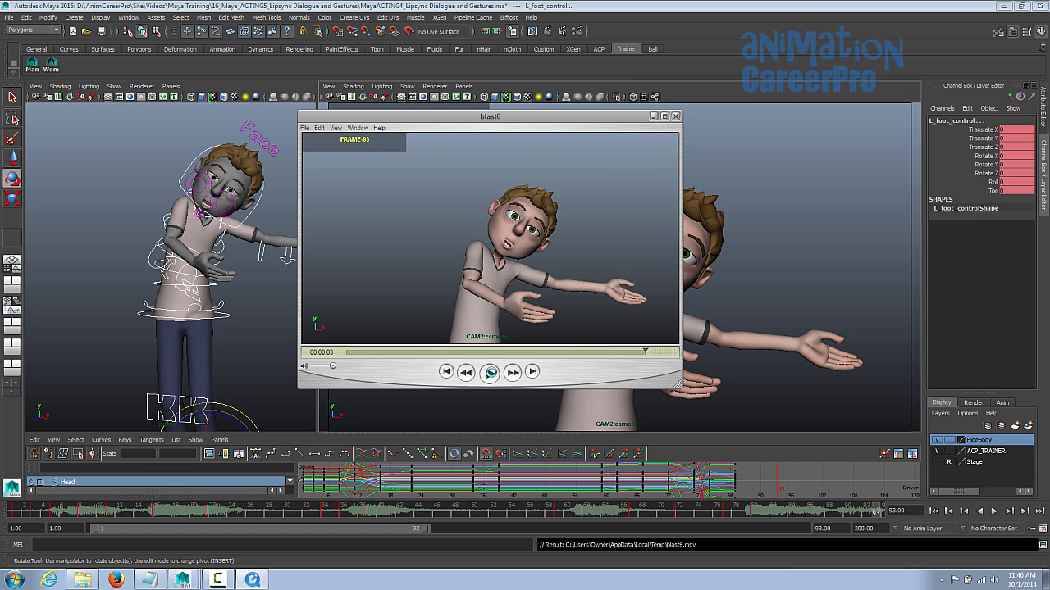
left_click_drag(433, 121, 224, 51)
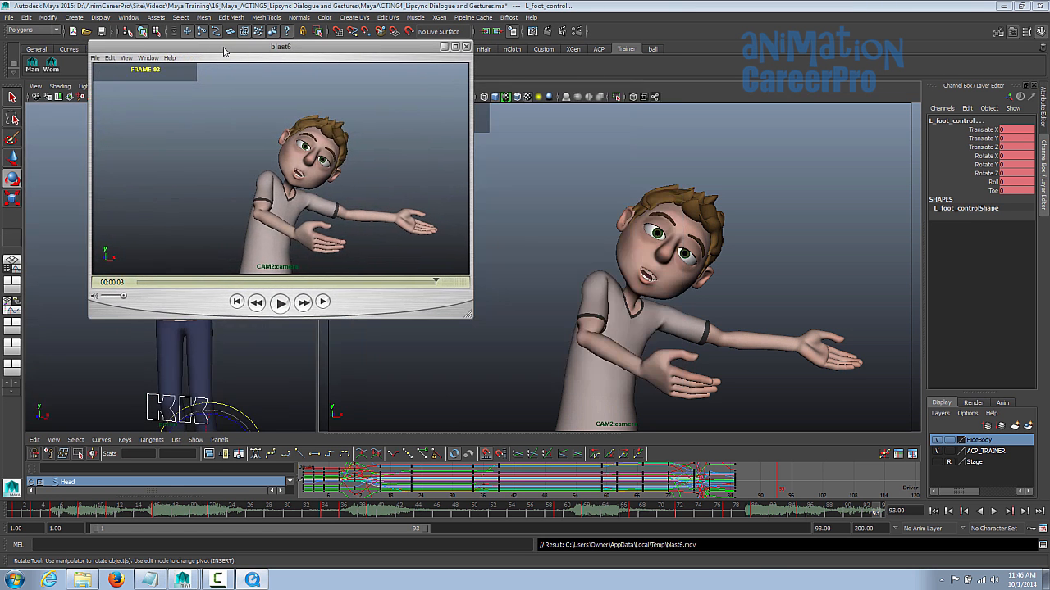
left_click(237, 303)
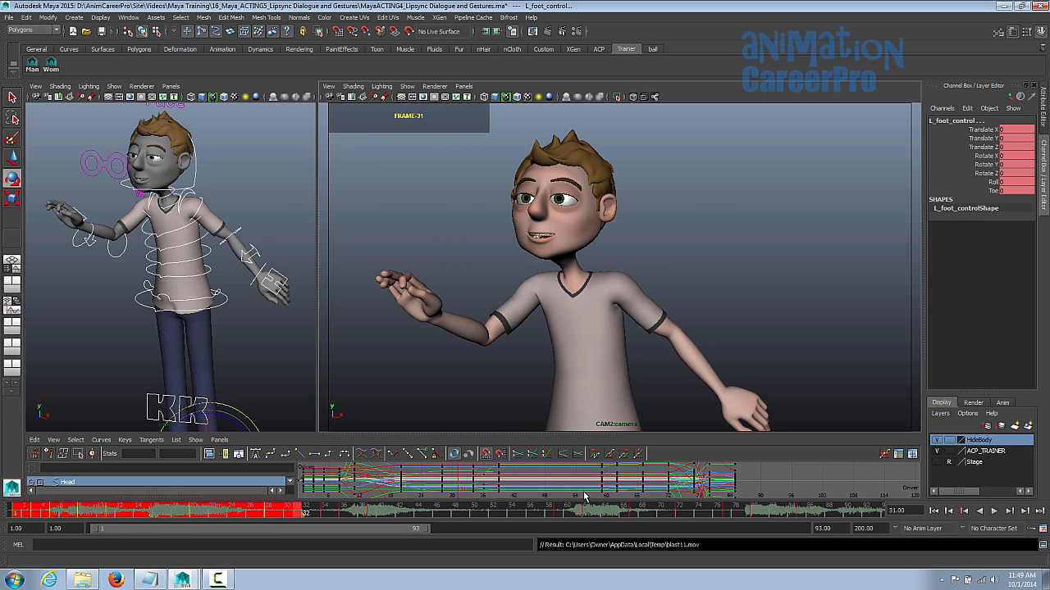
Select all the man's controls and set the tangents of their keys from frame 2 to 80 to Spline
left_click(32, 65)
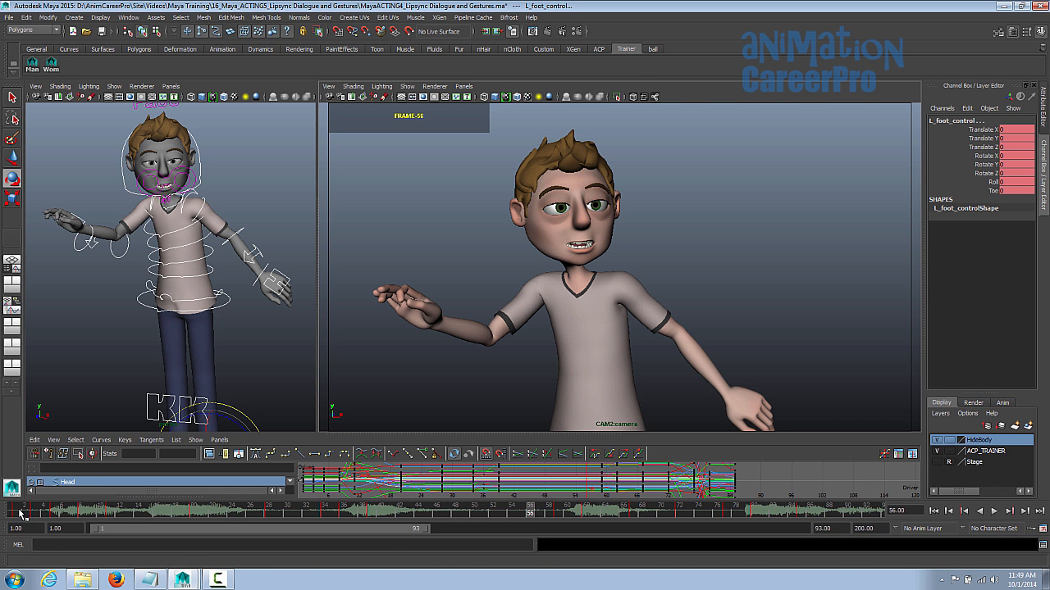
left_click_drag(29, 515, 740, 515, "shift")
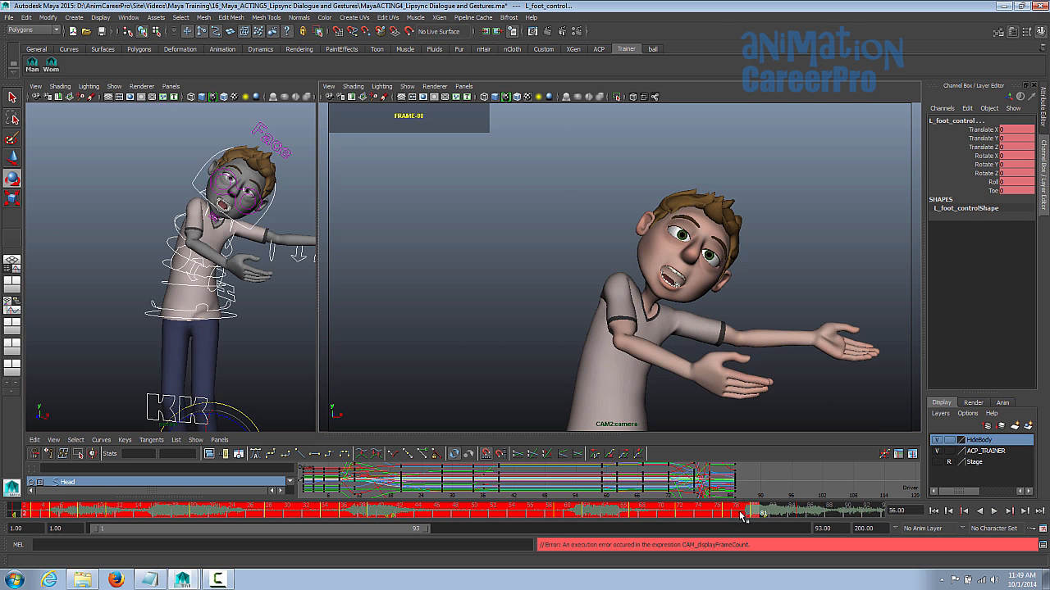
right_click(742, 515)
mouse_move(825, 422)
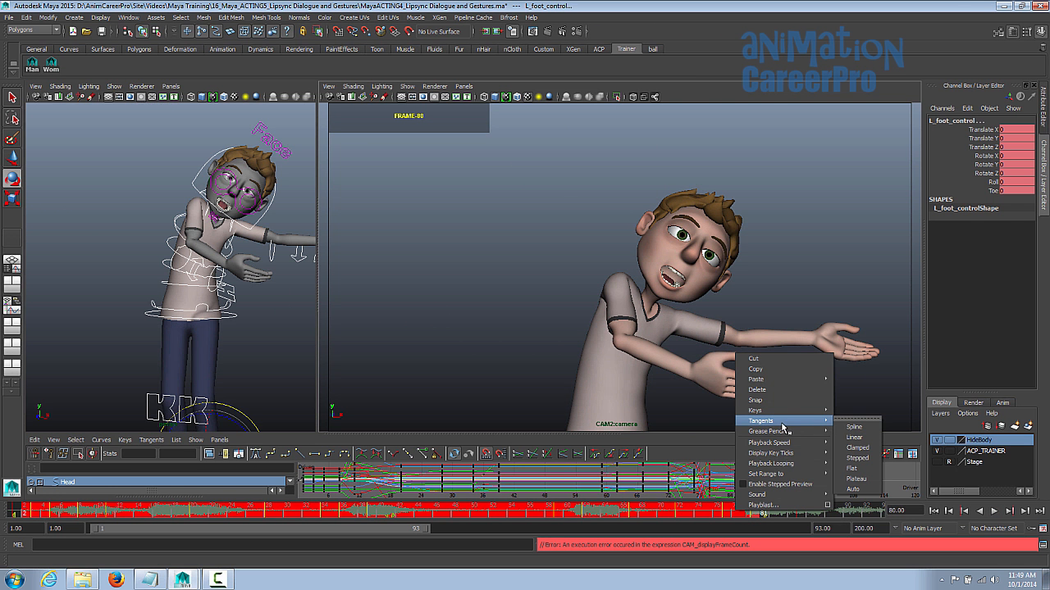
left_click(859, 428)
Enlarge the Graph Editor, select the body controls' animation keys, and apply spline tangents to them
key("Caps_Lock")
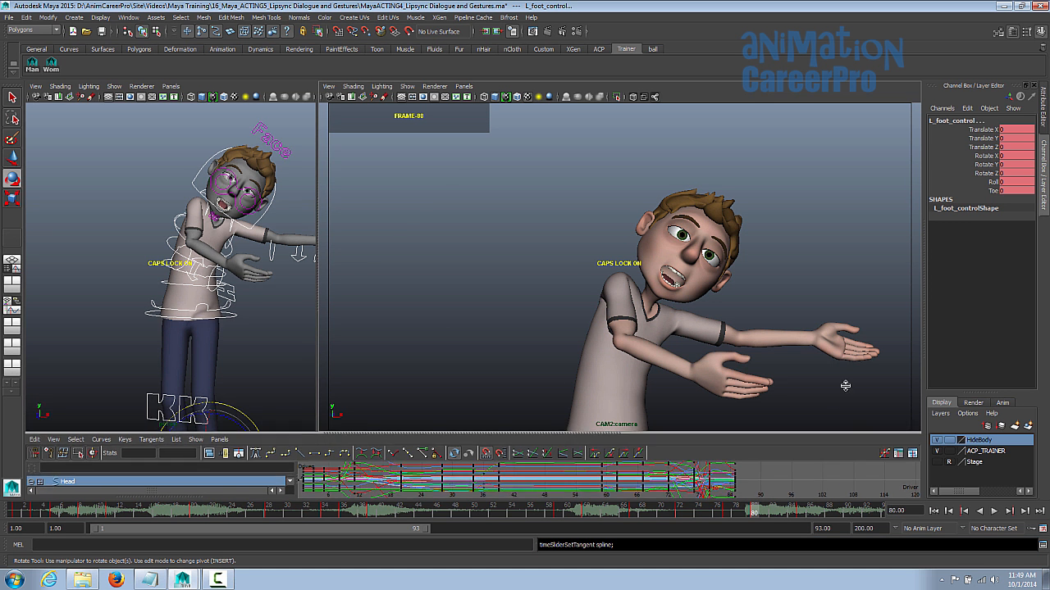
left_click_drag(839, 413, 856, 304)
scroll(766, 394, "down", 5)
right_click_drag(766, 394, 768, 454, "alt+shift")
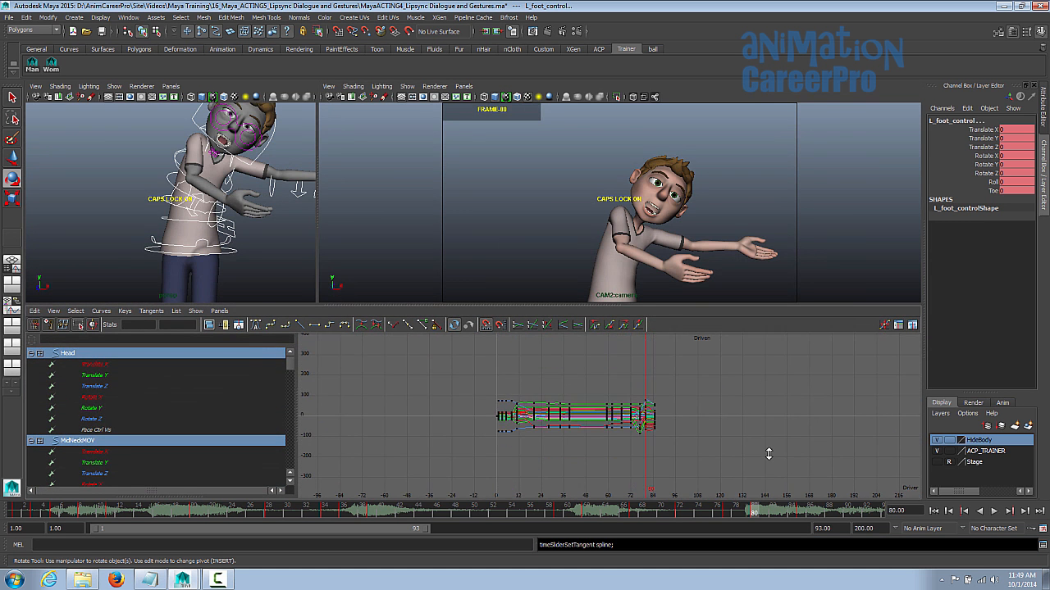
scroll(477, 431, "up", 2)
left_click_drag(511, 366, 760, 484)
mouse_move(748, 396)
right_mouse_down("alt+shift")
mouse_move(753, 513)
mouse_move(761, 368)
mouse_move(766, 393)
right_mouse_up("alt+shift")
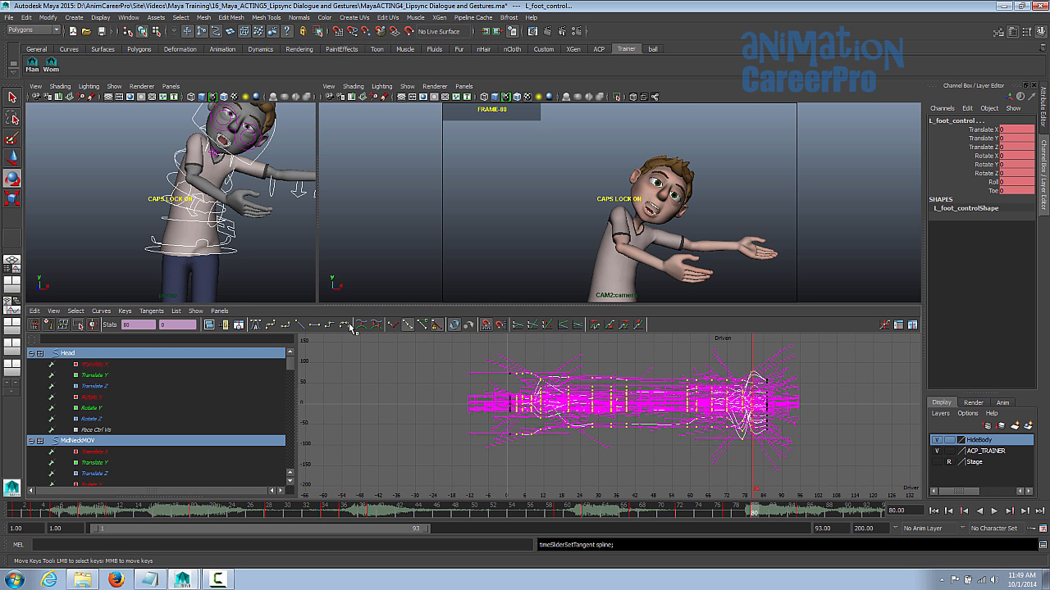
left_click(273, 325)
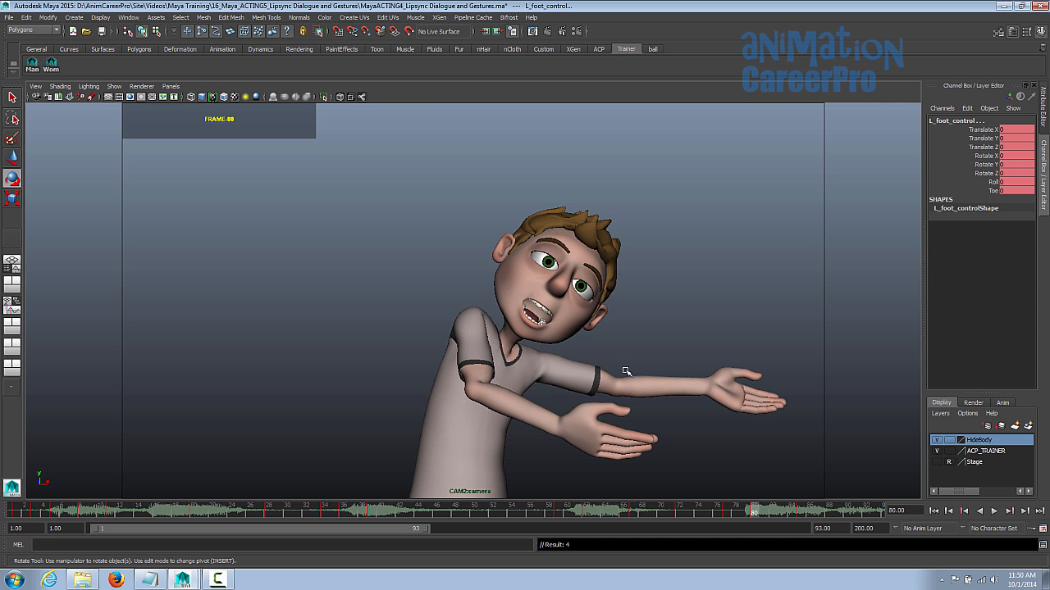
Scrub and play back the splined animation in the full-size camera view, stopping at frame 58
left_click_drag(253, 511, 401, 517)
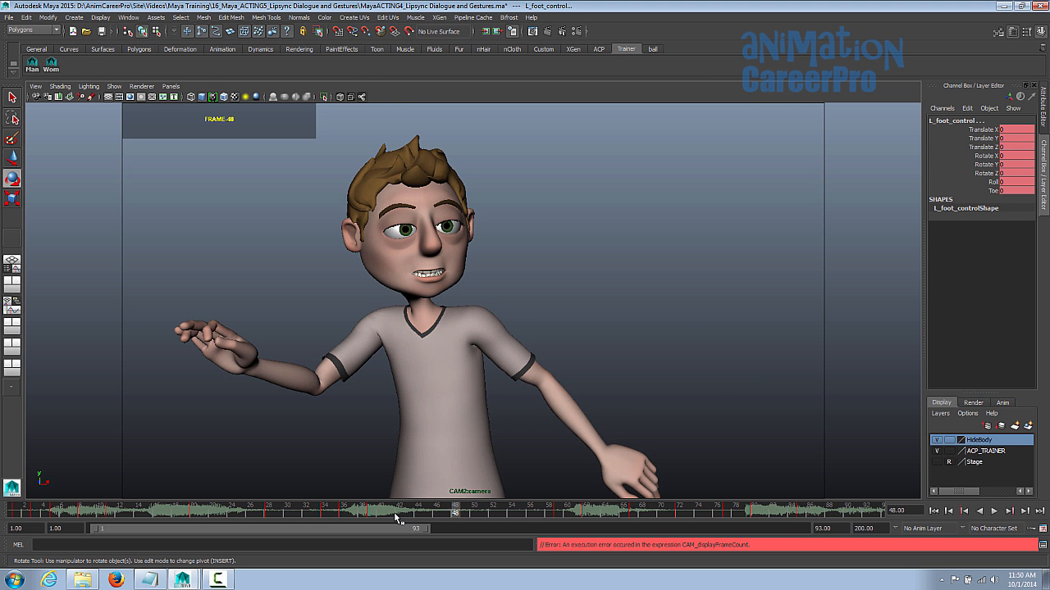
key("alt+v")
key("alt+v")
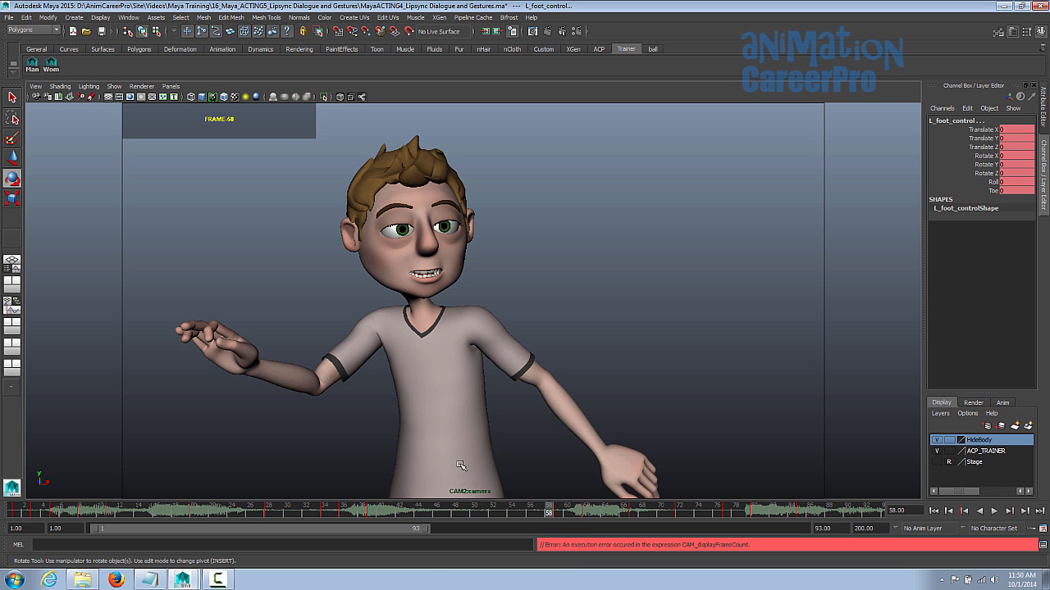
key("space")
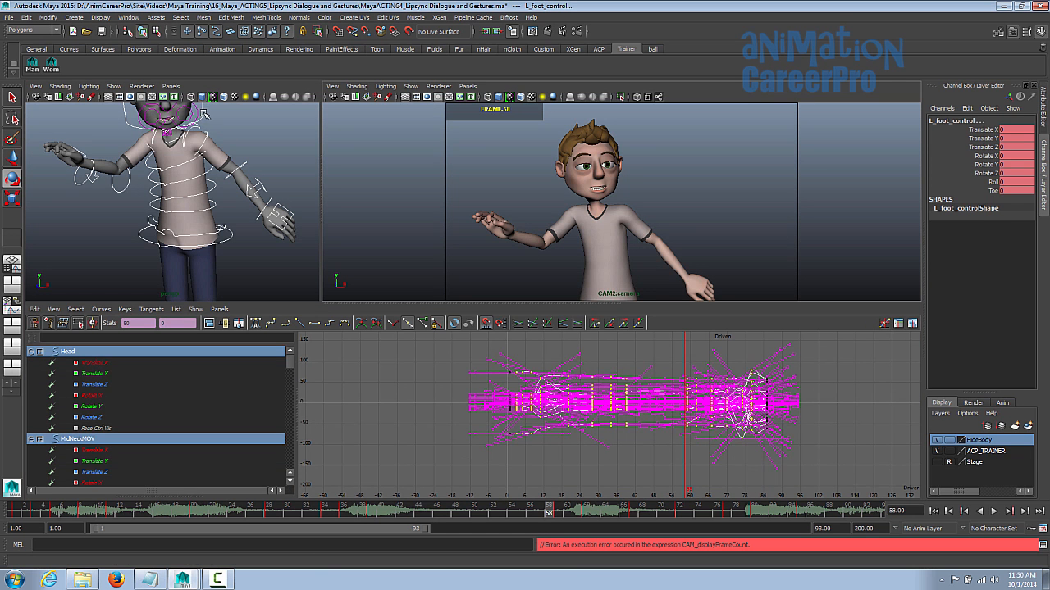
Adjust the head's rotation curve tangents, Rotate Y at frame 39 and Rotate X at frame 59, to shape a drifting hold
left_click(204, 111)
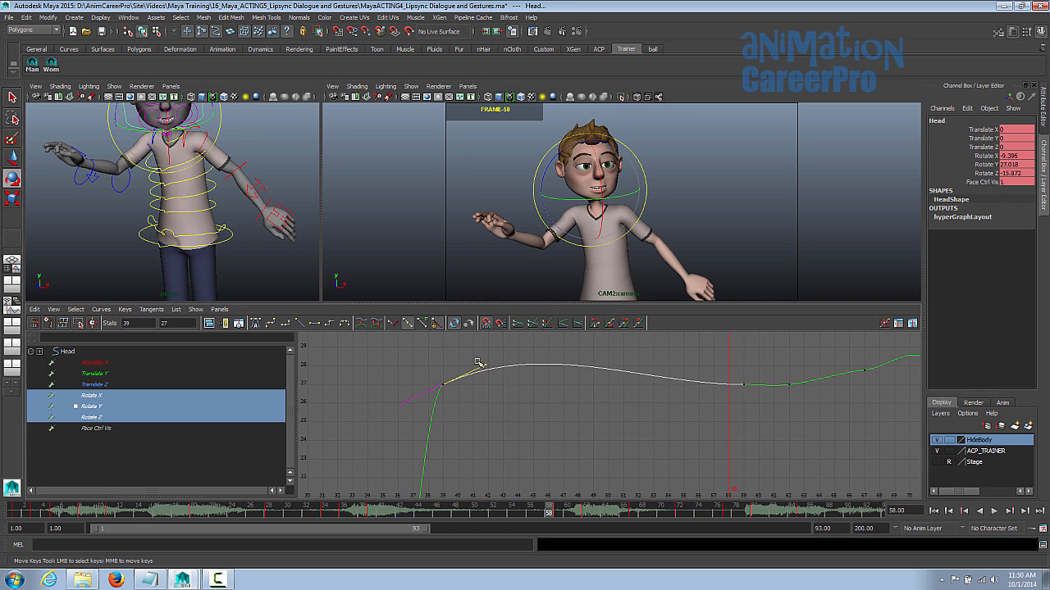
middle_click_drag(505, 387, 506, 398)
right_click_drag(616, 433, 616, 287, "alt")
middle_click_drag(624, 385, 620, 342, "alt")
right_click_drag(620, 328, 660, 385, "alt")
left_click_drag(641, 355, 682, 371)
middle_click_drag(681, 373, 706, 407)
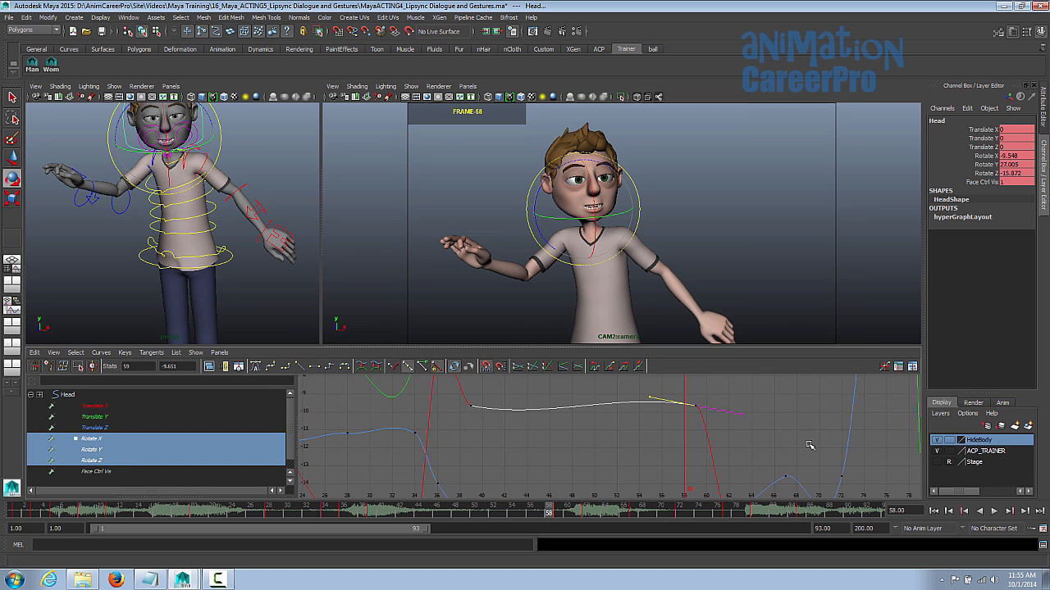
right_click_drag(800, 438, 820, 456, "alt")
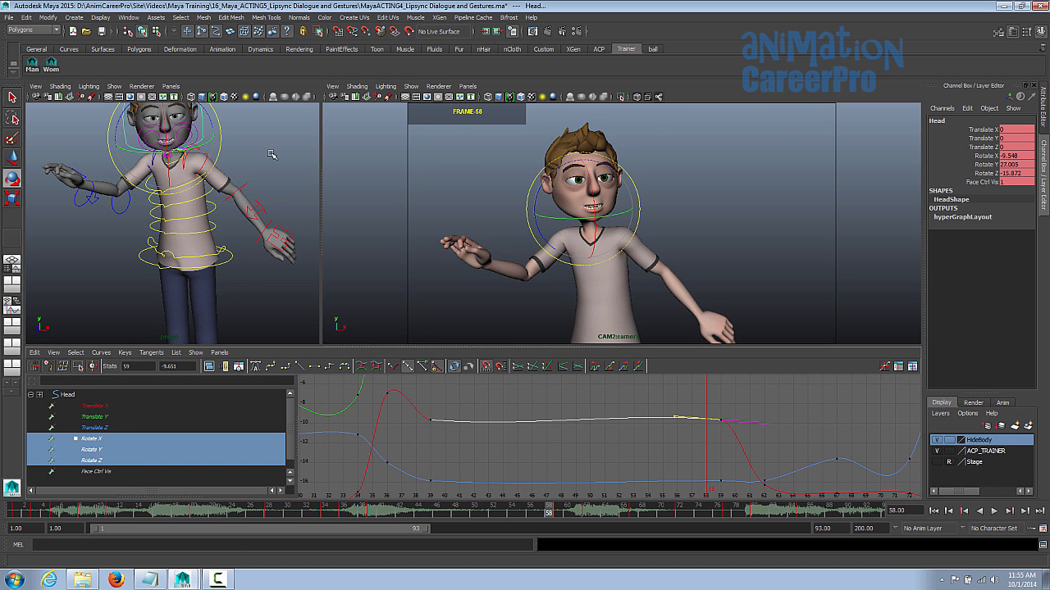
Play back the animation, shift the playback range to frames 27–119, and scrub between frames 77 and 79
key("alt+v")
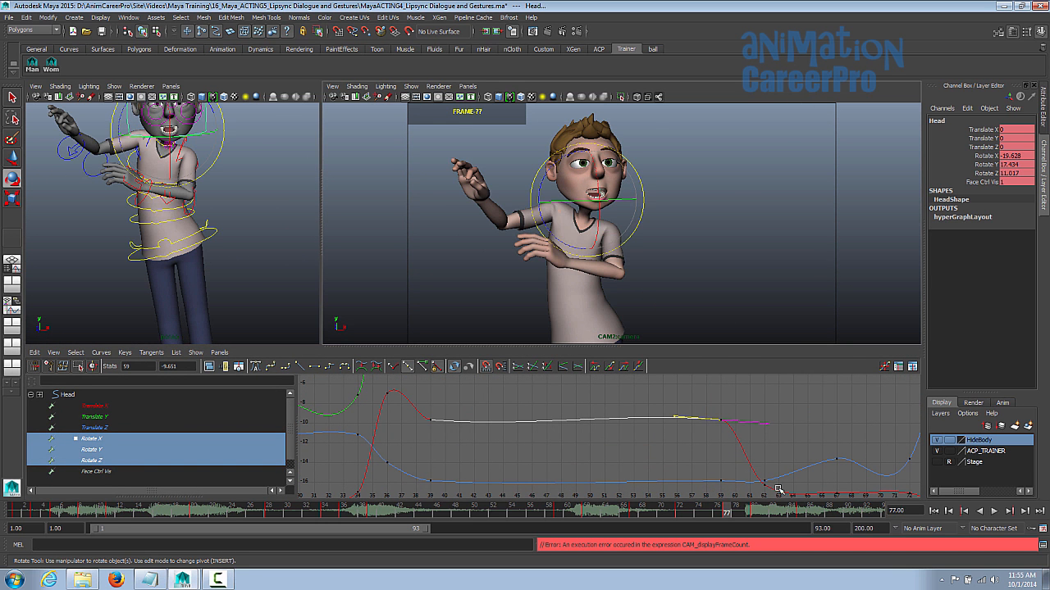
left_click_drag(179, 536, 274, 531)
left_click(506, 513)
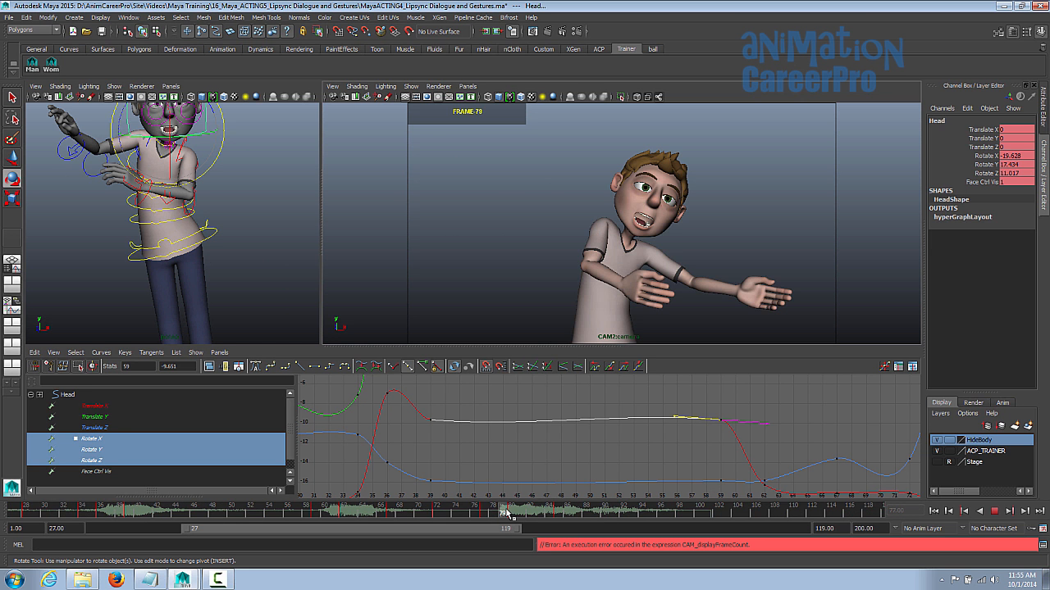
left_click_drag(506, 513, 484, 512)
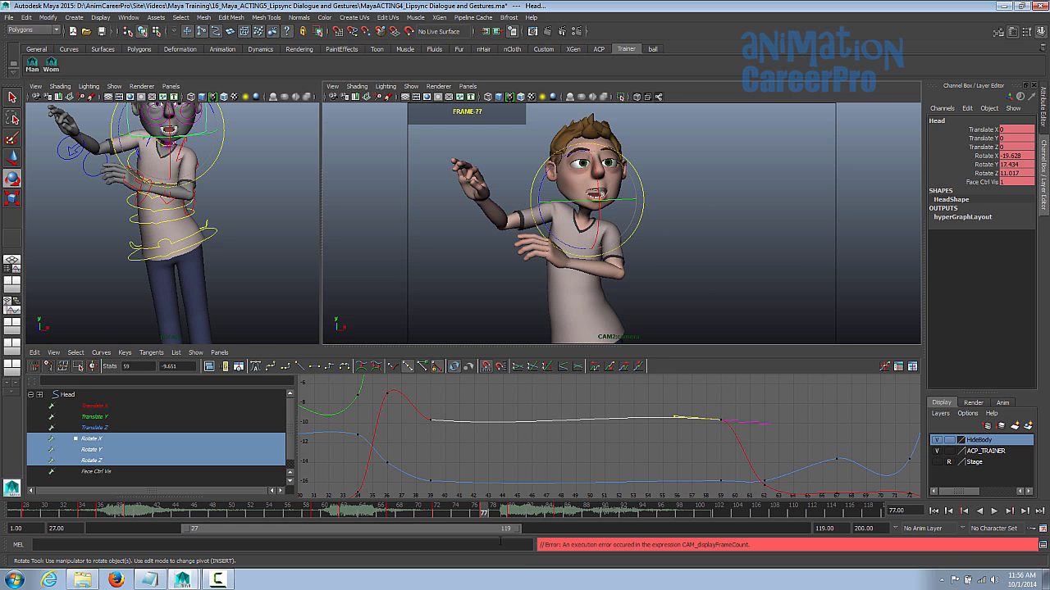
left_click_drag(486, 514, 494, 514)
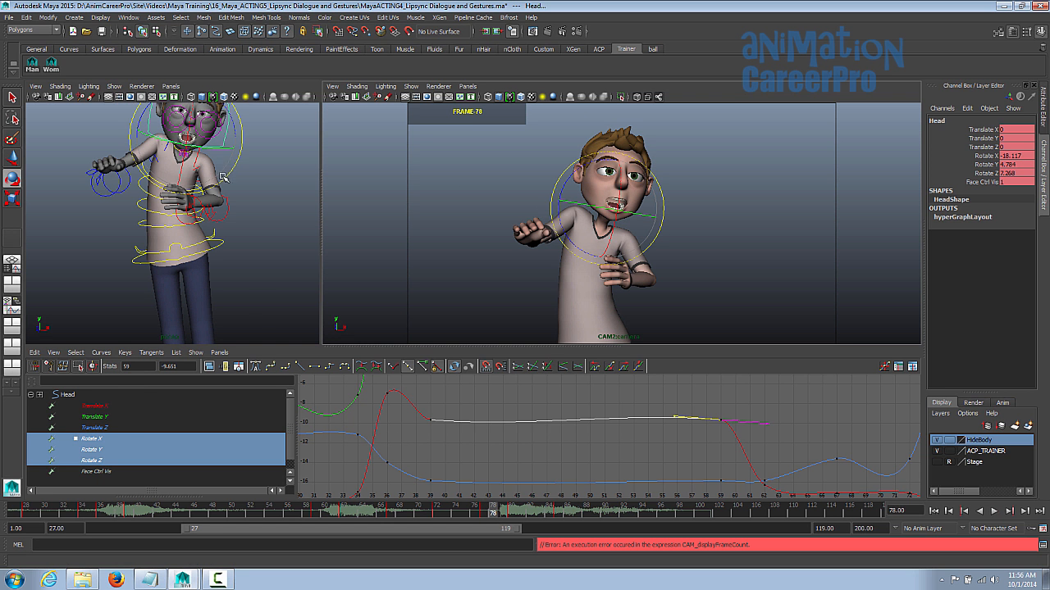
Try moving the head's Rotate Y key at frame 77 one frame later and to a much lower value
right_click_drag(788, 431, 828, 433, "alt")
middle_click_drag(828, 434, 710, 461, "alt")
right_click_drag(710, 461, 788, 462, "alt+shift")
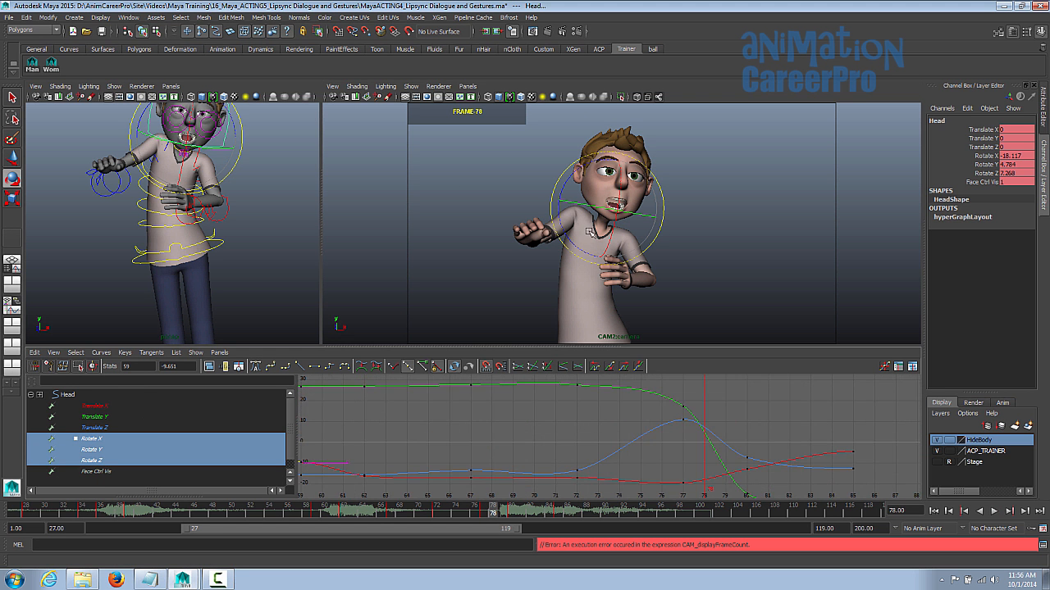
key("ctrl+z")
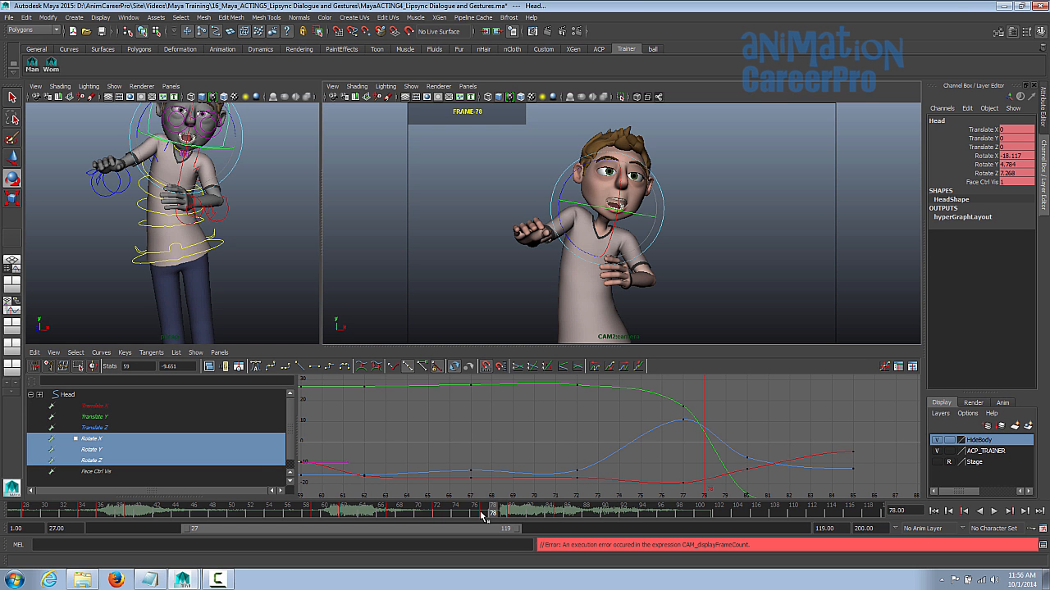
left_click(682, 406)
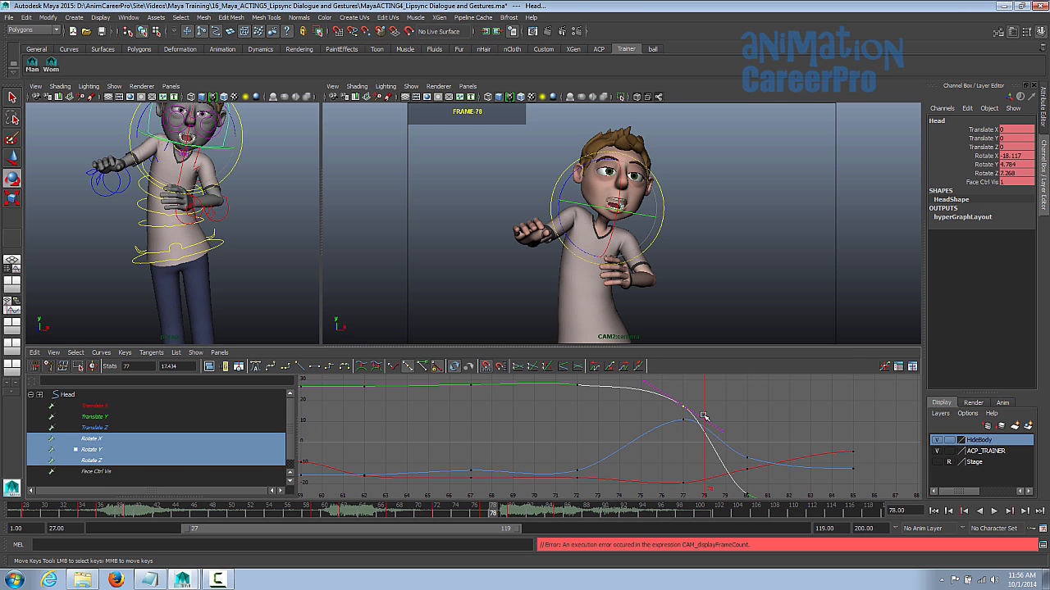
middle_click_drag(679, 395, 694, 495)
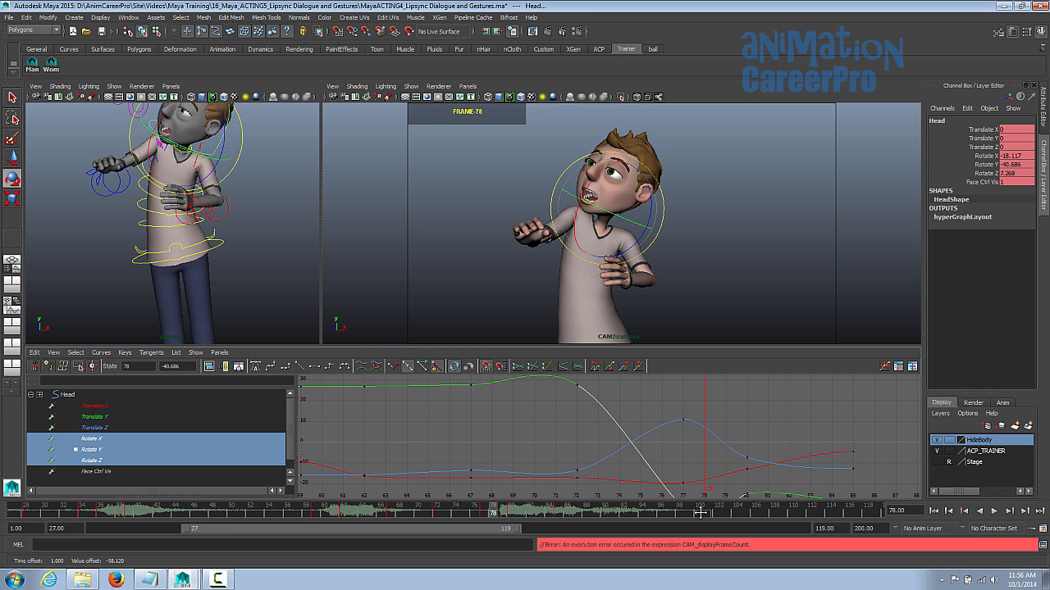
key("ctrl+z")
Undo the last Rotate Y key move and break the tangents of the head's Rotate X, Y and Z keys at frame 77
left_click_drag(676, 397, 706, 504)
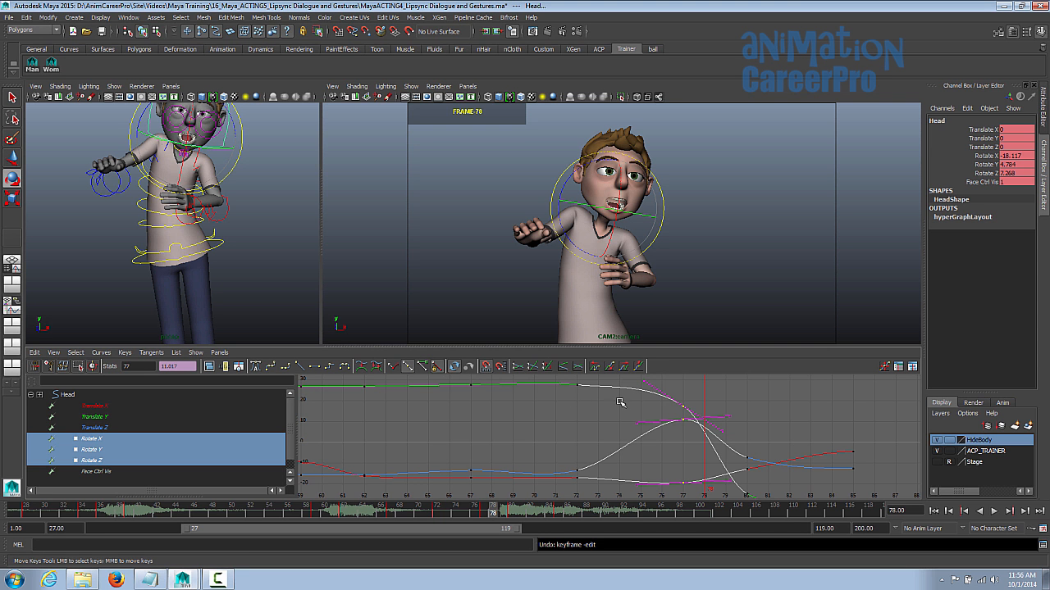
left_click_drag(679, 387, 688, 418)
left_click_drag(493, 513, 493, 513)
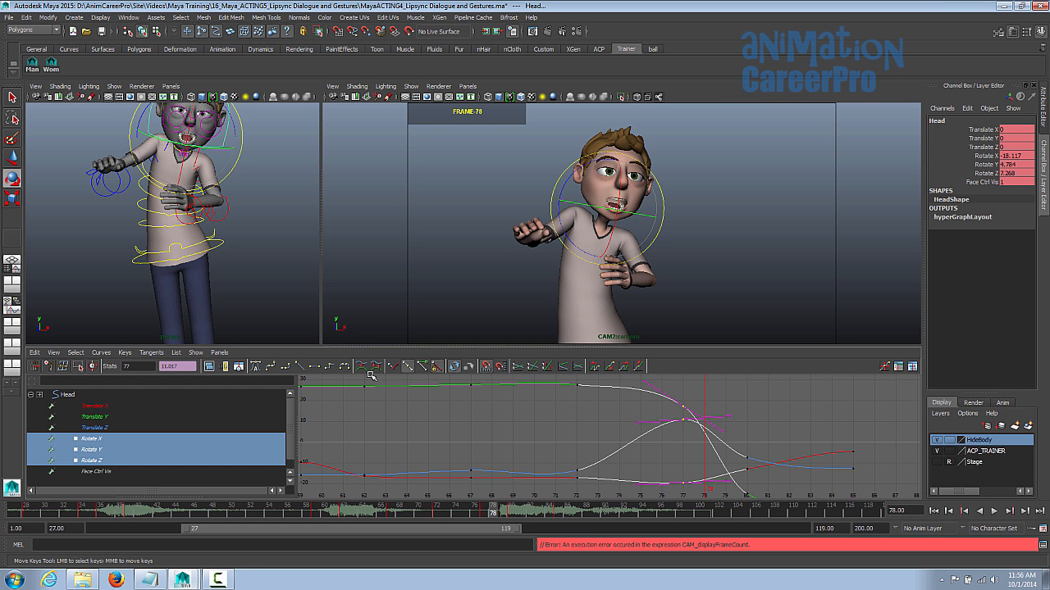
left_click(394, 368)
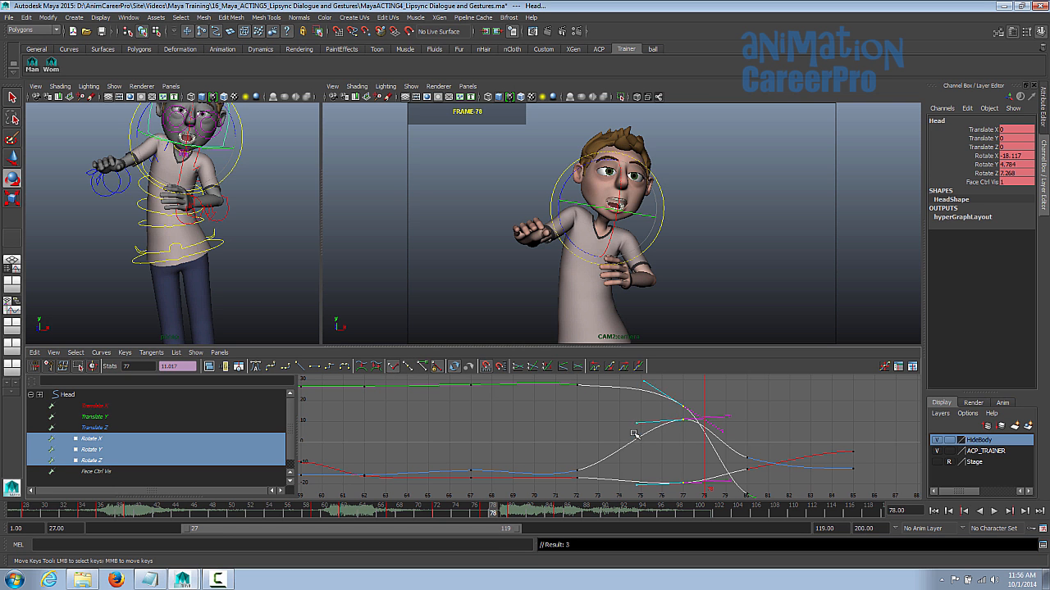
Reshape the head's outgoing tangents at frame 77, angling Rotate X steeply upward and Rotate Y downward
left_click(636, 448)
left_click_drag(660, 462, 741, 470)
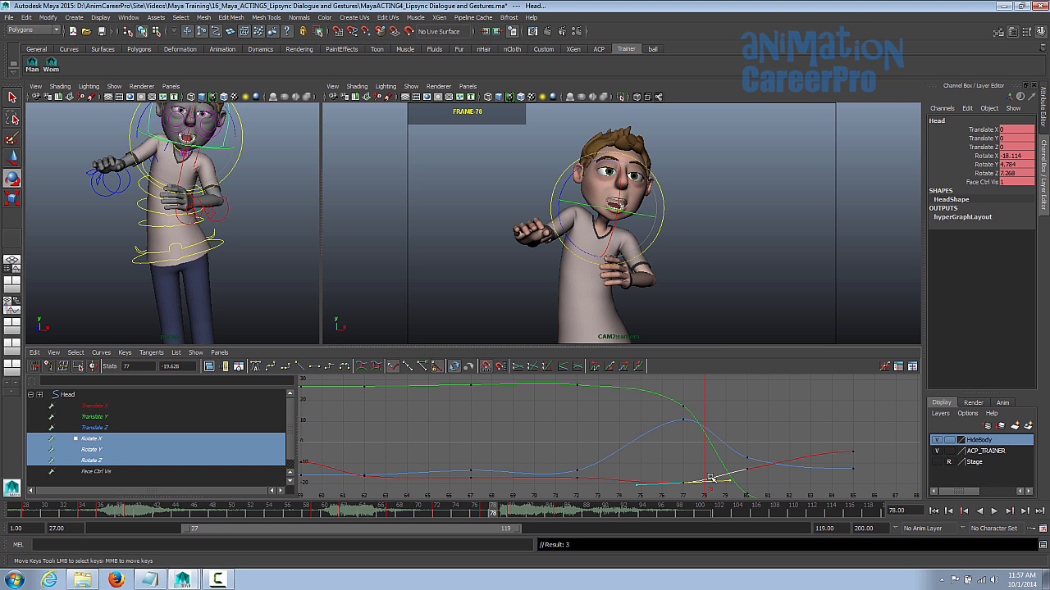
middle_click_drag(735, 448, 727, 424)
middle_click_drag(718, 413, 720, 456)
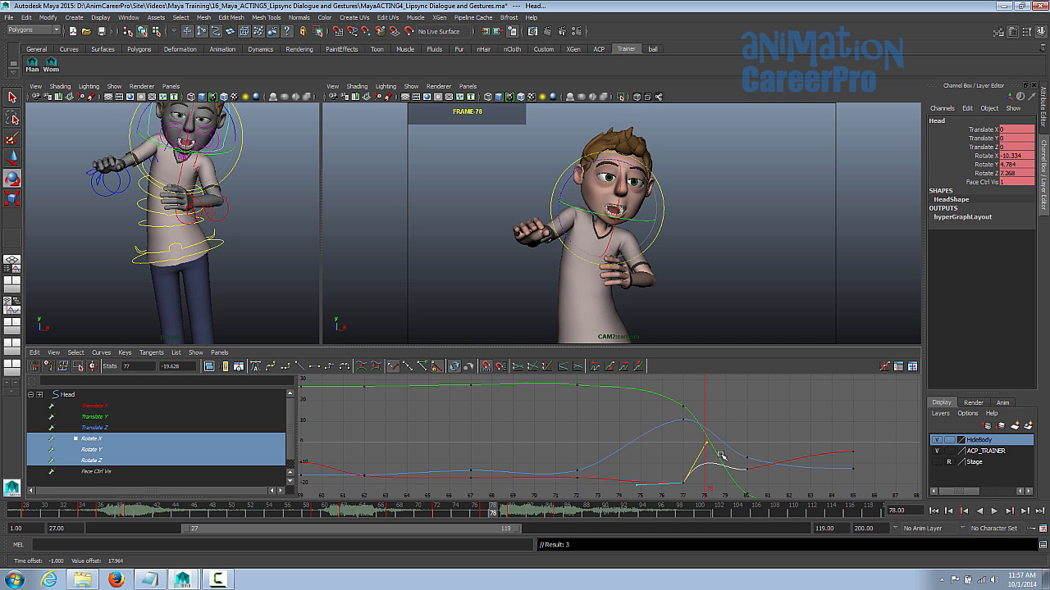
left_click(683, 407)
left_click(722, 432)
middle_click_drag(752, 421, 735, 453)
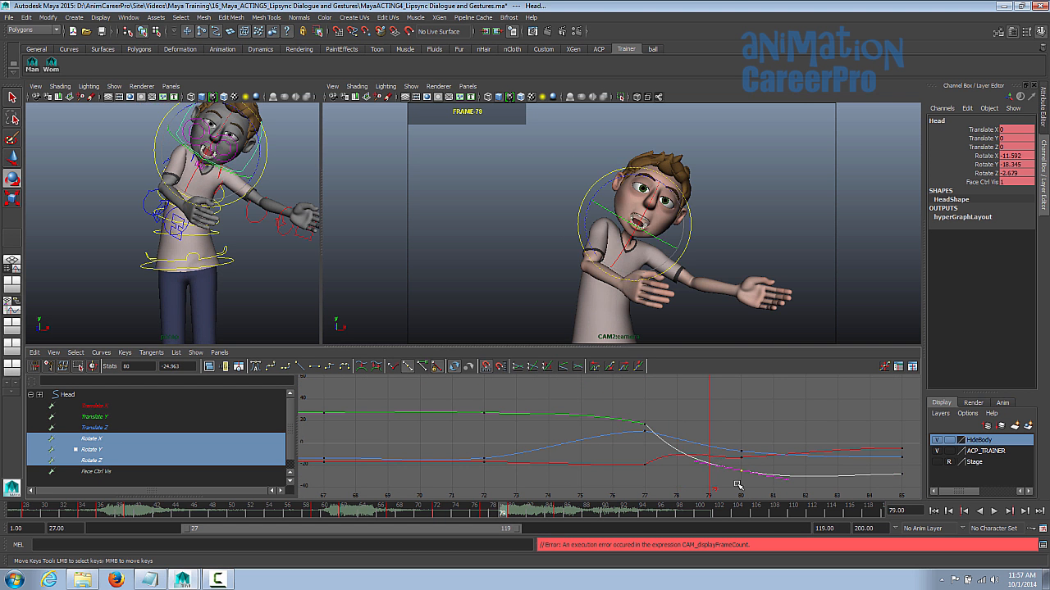
Lower the head's Rotate Y key at frame 80 and raise its Rotate X key there to -8.99
middle_click_drag(736, 480, 731, 493)
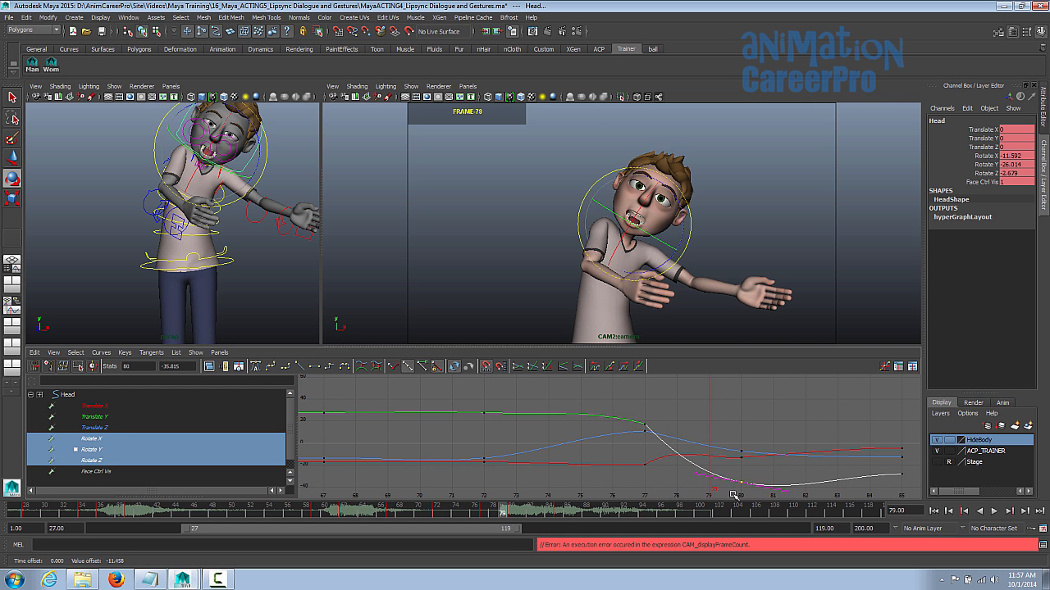
key("z")
middle_click_drag(710, 458, 759, 483)
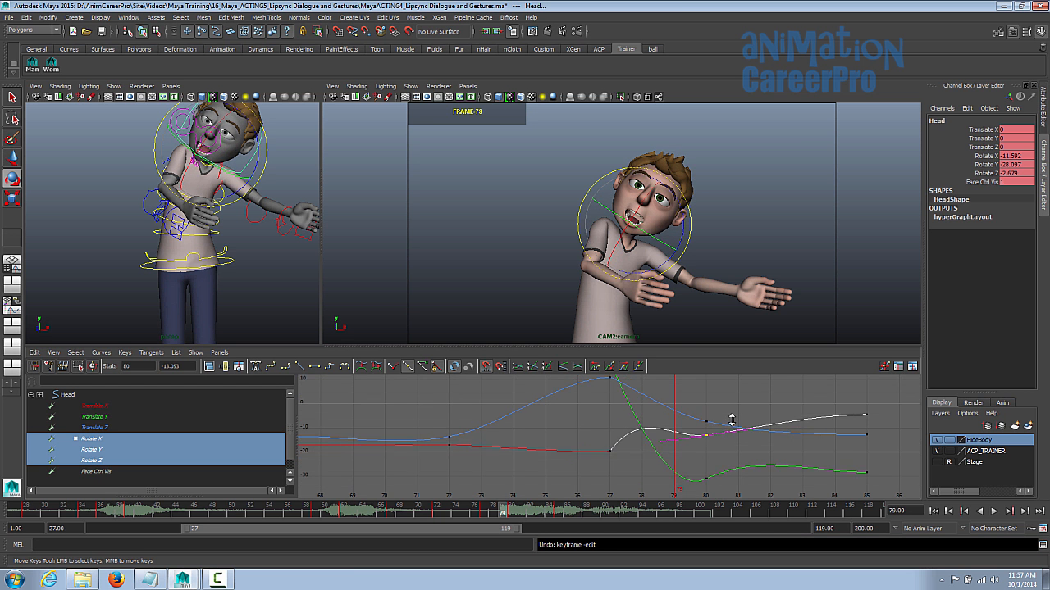
middle_click_drag(682, 441, 710, 446)
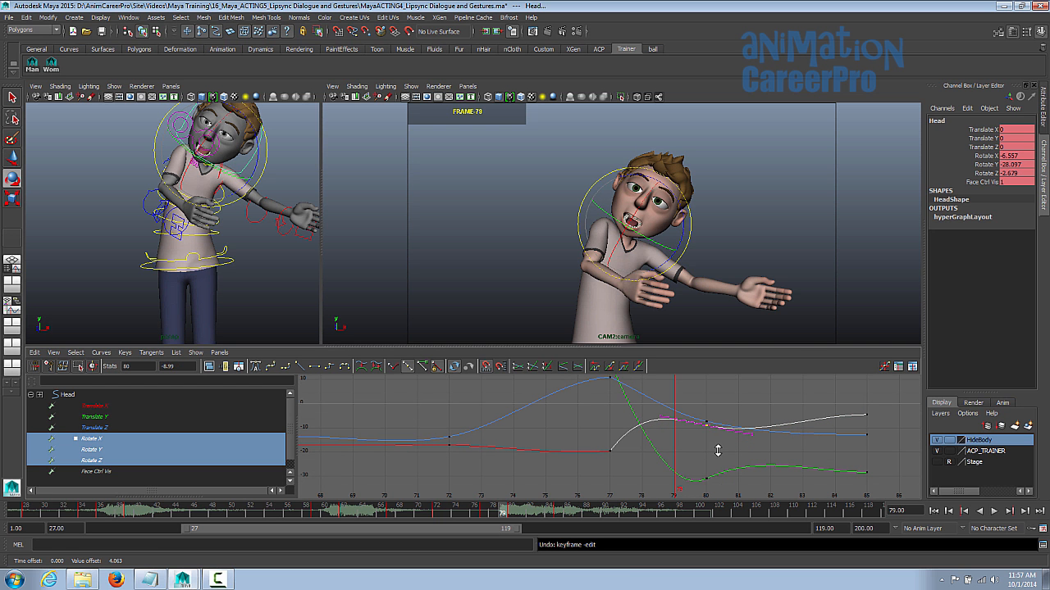
Raise the head's Rotate Z key at frame 80 to -4.625 with a steeper downward outgoing tangent, and preview the motion
left_click_drag(684, 401, 727, 424)
middle_click_drag(733, 417, 733, 409, "shift")
left_click_drag(742, 427, 747, 440)
middle_click_drag(747, 440, 739, 470, "shift")
left_click_drag(481, 513, 531, 515)
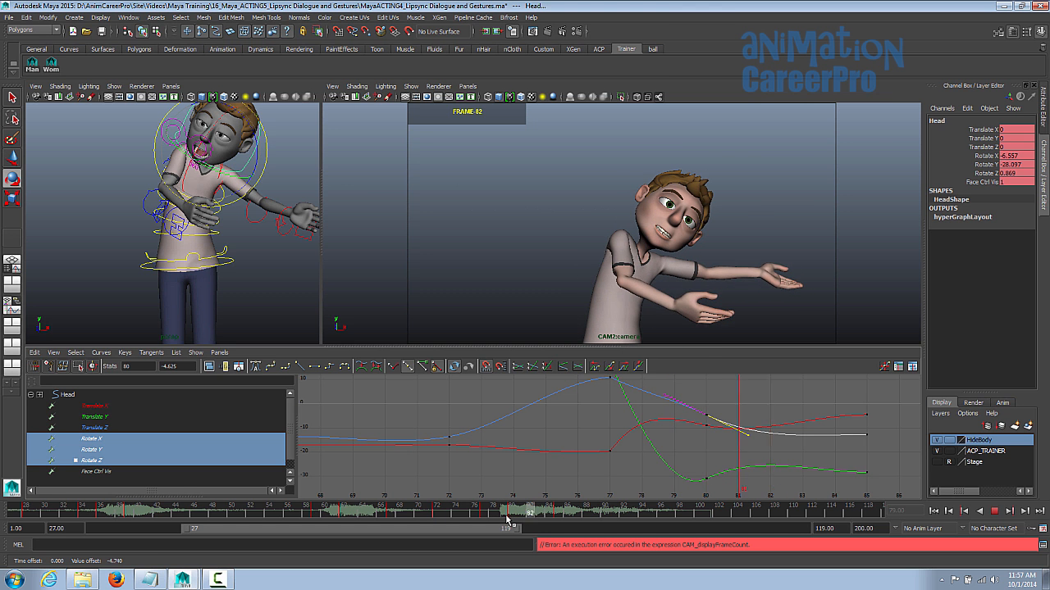